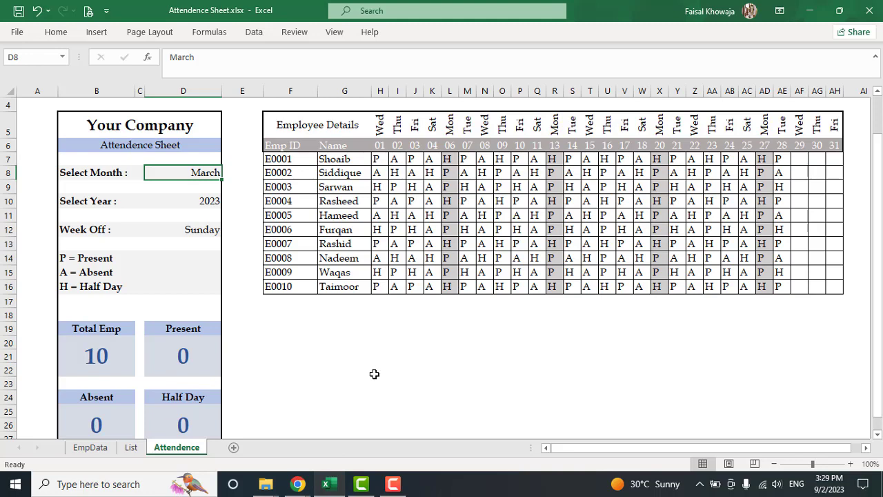
Set the attendance sheet's month to April and its week-off day to Monday.
left_click(200, 174)
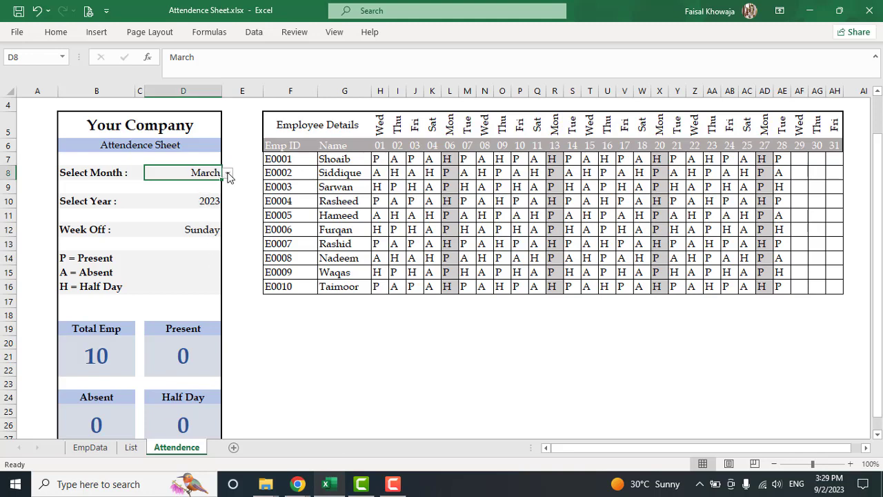
left_click(227, 174)
left_click(191, 192)
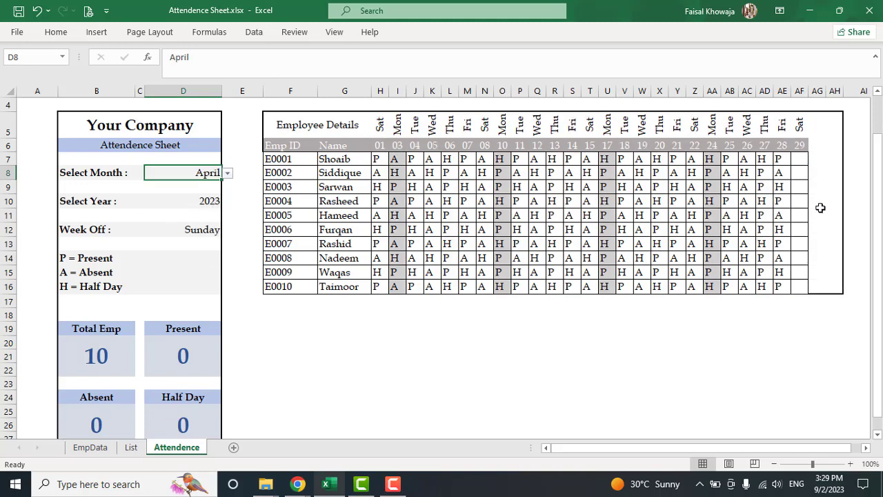
left_click(207, 229)
left_click(227, 229)
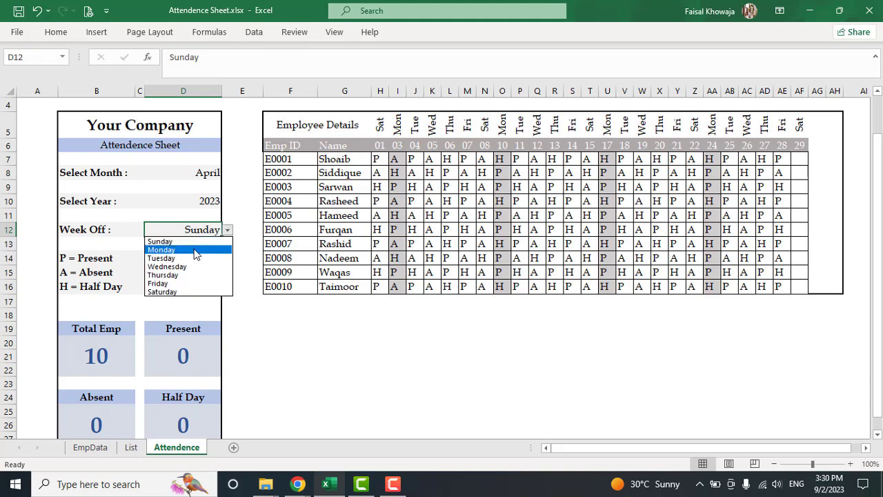
left_click(195, 250)
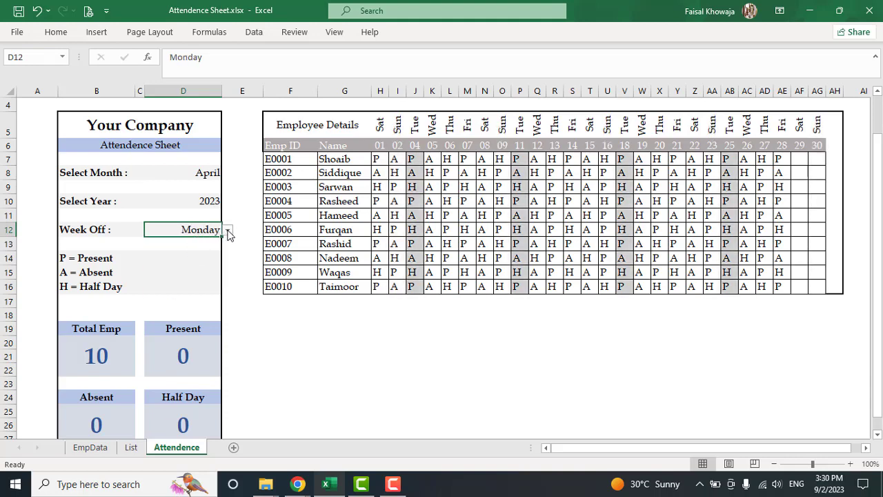
Set the attendance sheet's week-off day to Wednesday and its year to 2024.
left_click(227, 229)
left_click(199, 267)
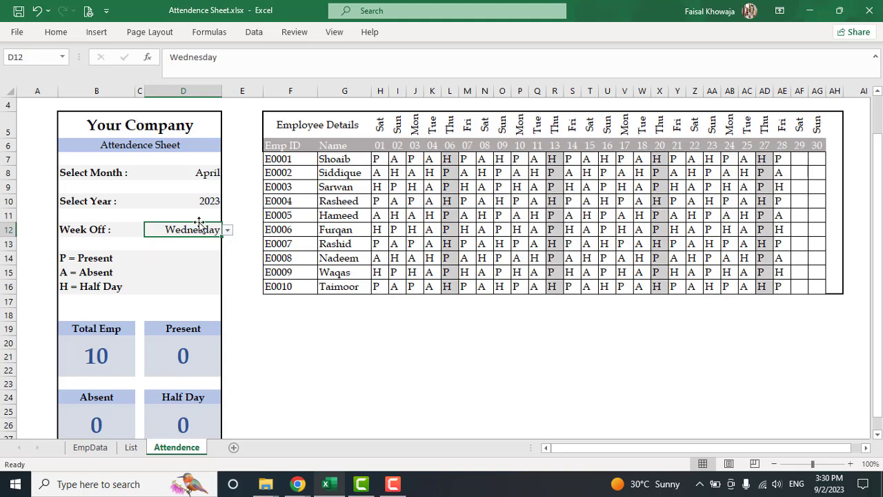
left_click(215, 203)
left_click(227, 201)
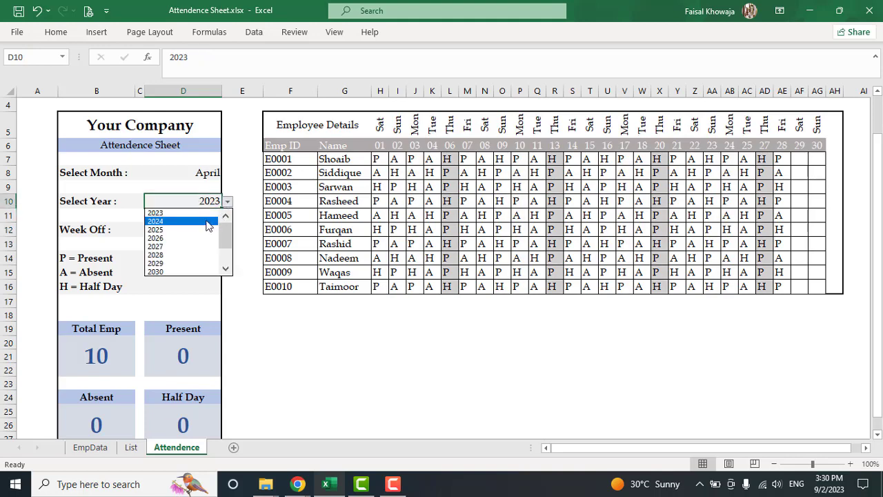
left_click(207, 220)
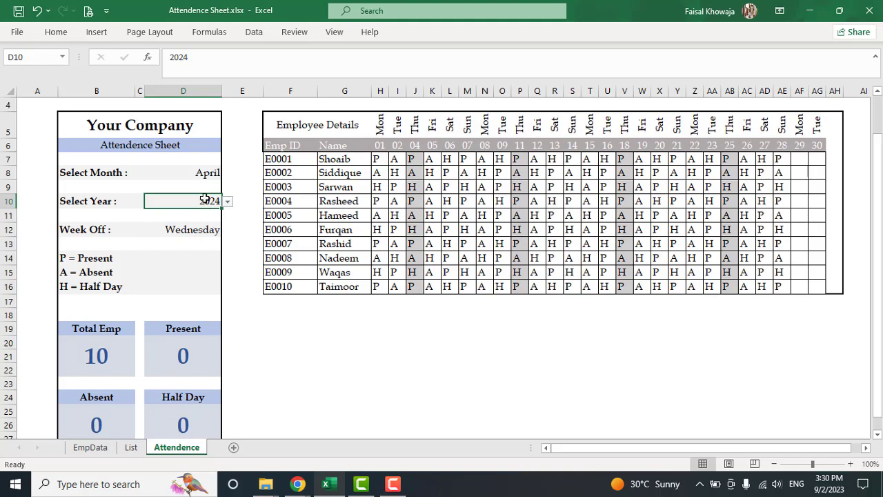
Set the attendance sheet's month to June.
left_click(201, 173)
left_click(227, 174)
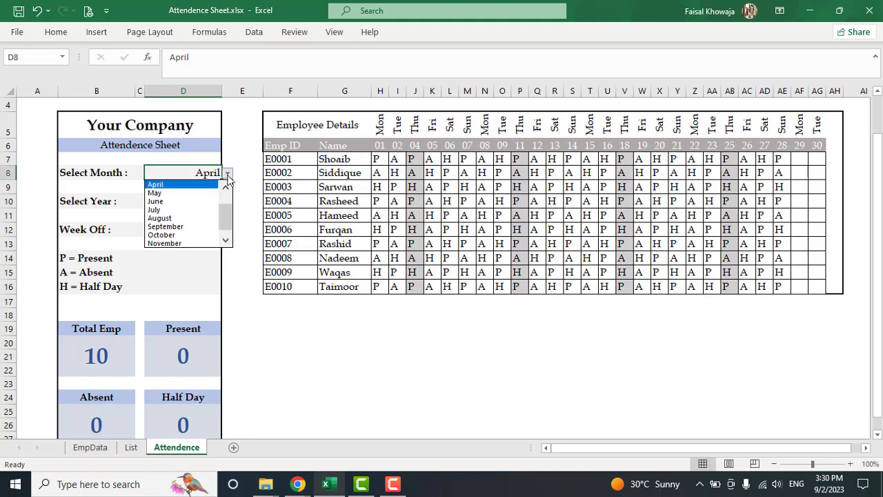
left_click(192, 201)
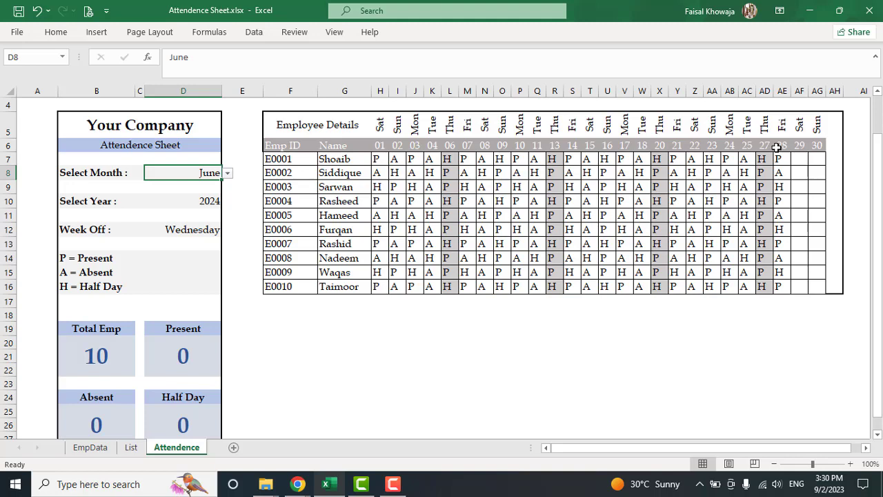
Create a new blank workbook and enter the title "Attendence Sheet" in cell B6.
key("ctrl+n")
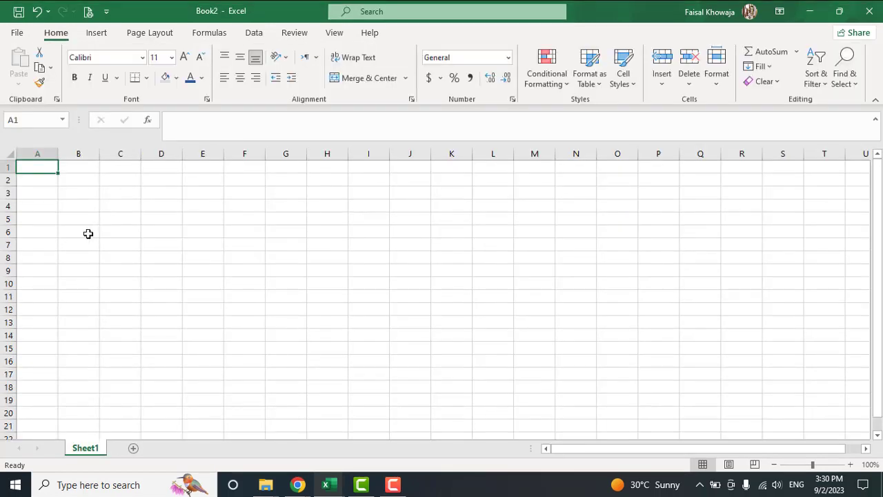
left_click(87, 232)
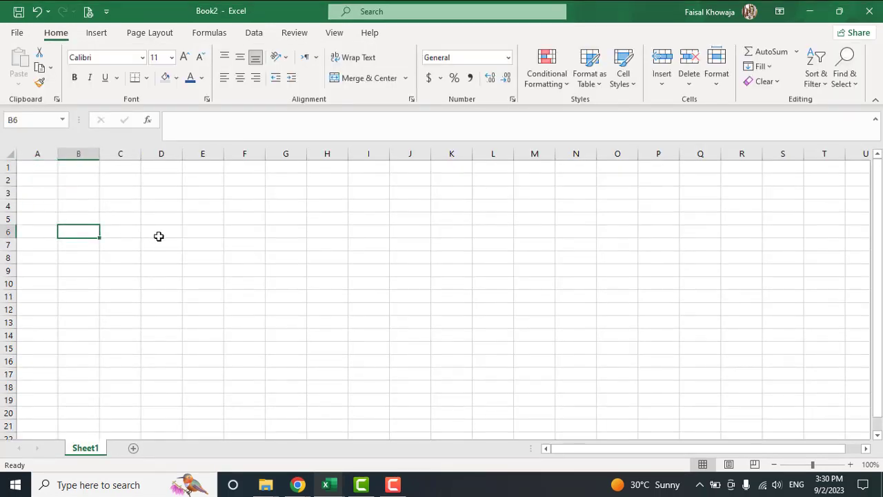
type("Atte")
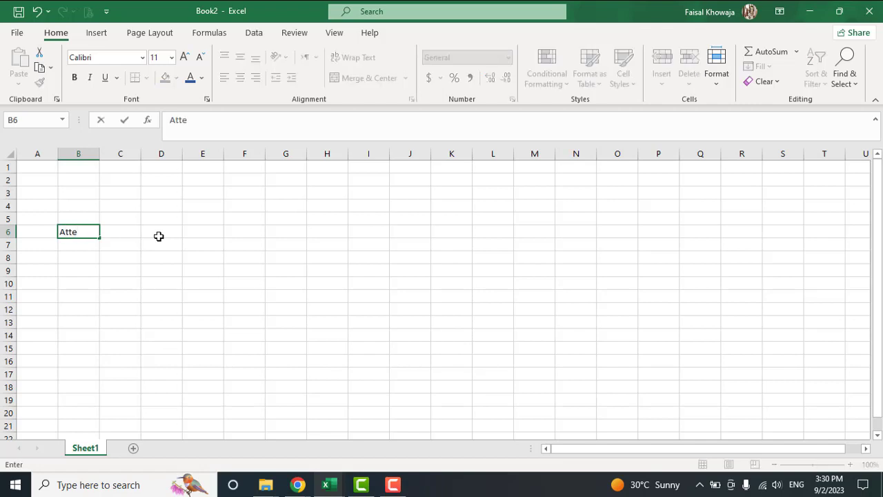
type("ndec")
key("BackSpace")
type("nce Sheet")
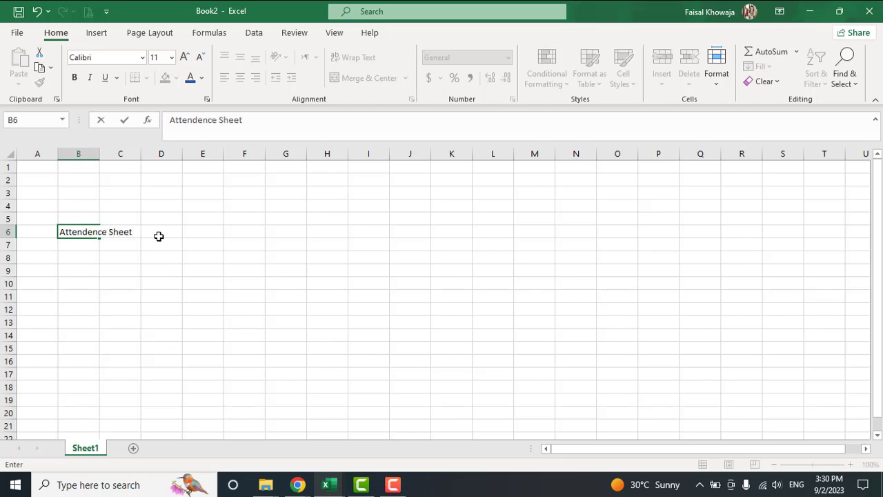
key("Return")
key("Return")
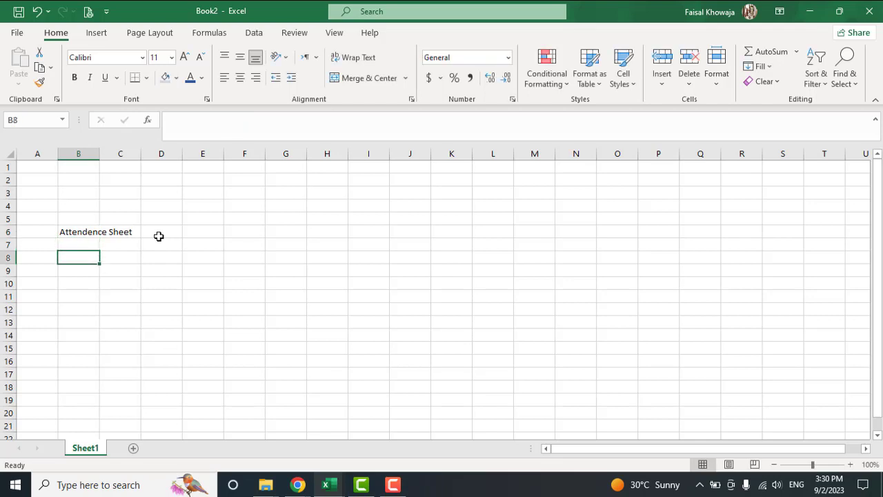
Enter the label "Select Month :" in cell B8, two rows below the title.
type("Sel")
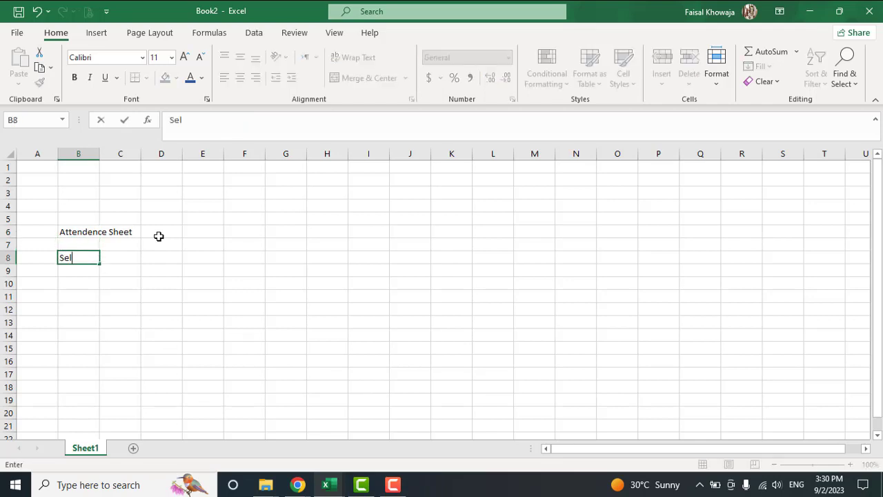
type("ect Month")
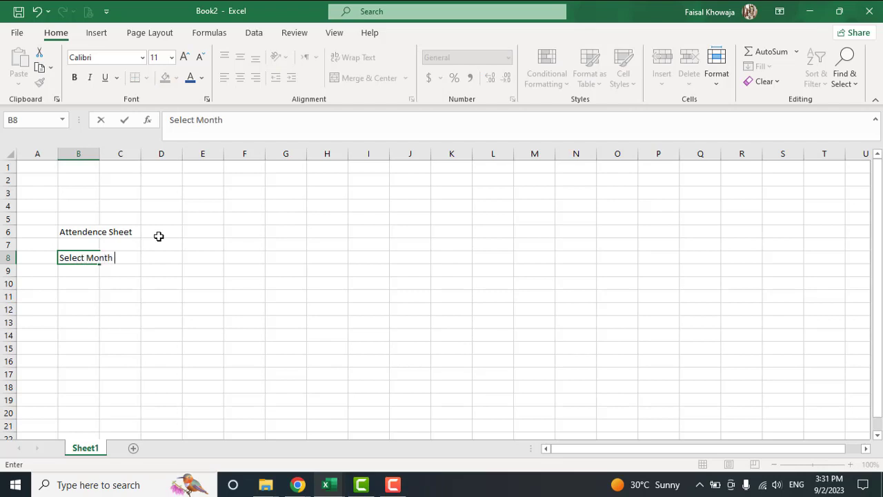
type(" :")
key("Return")
key("Return")
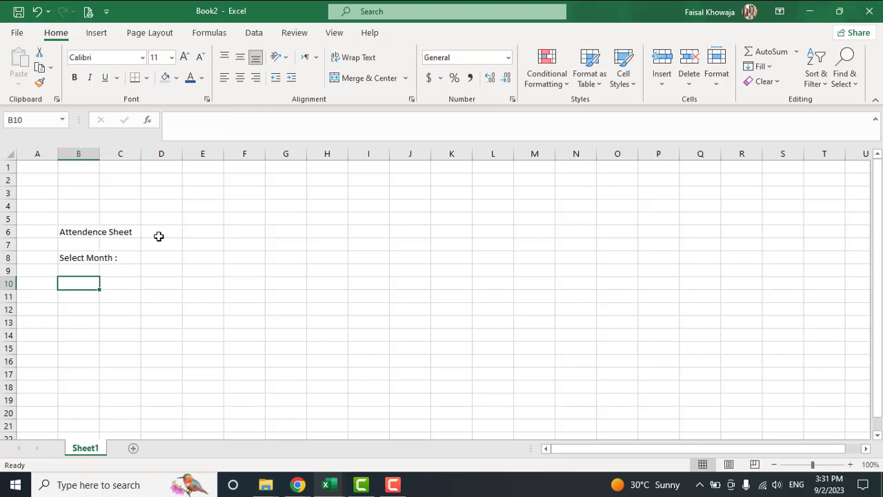
Enter the label "Select Year :" in cell B10, two rows below the month label.
type("Select")
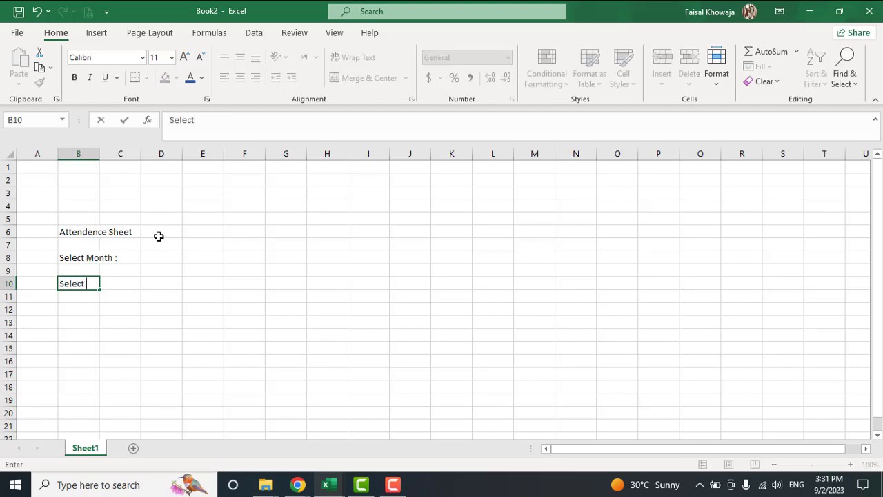
type(" Year :")
key("Return")
key("Down")
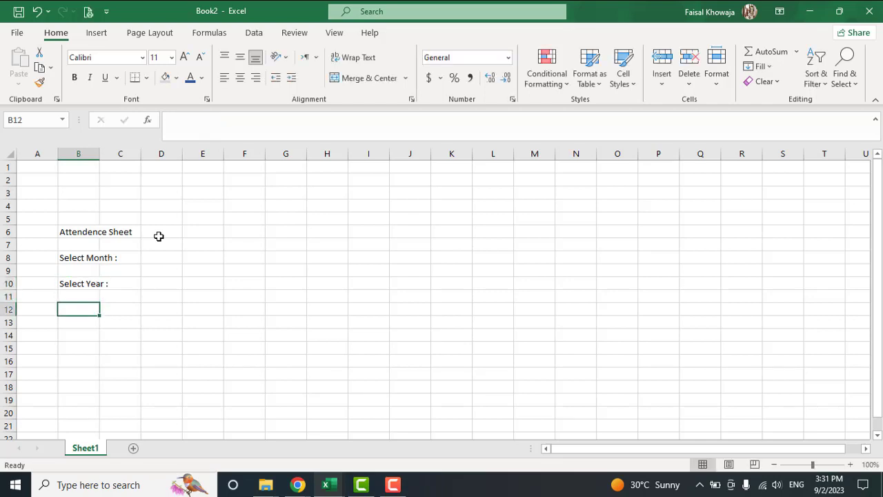
Enter the label "Weak Off :" in cell B12, two rows below the year label.
type("W")
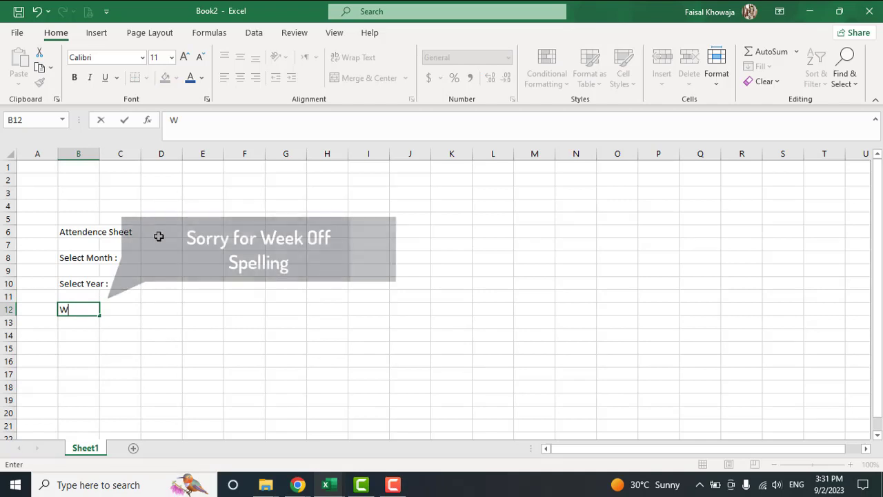
type("ea")
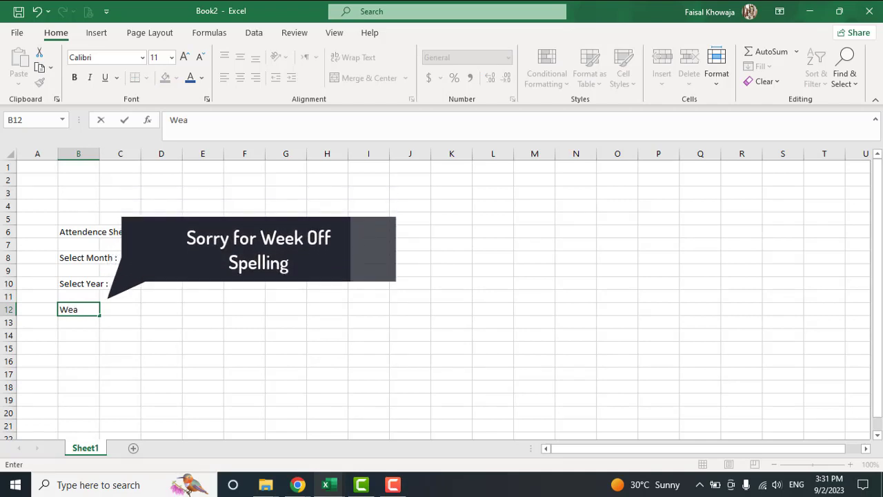
type("k Off")
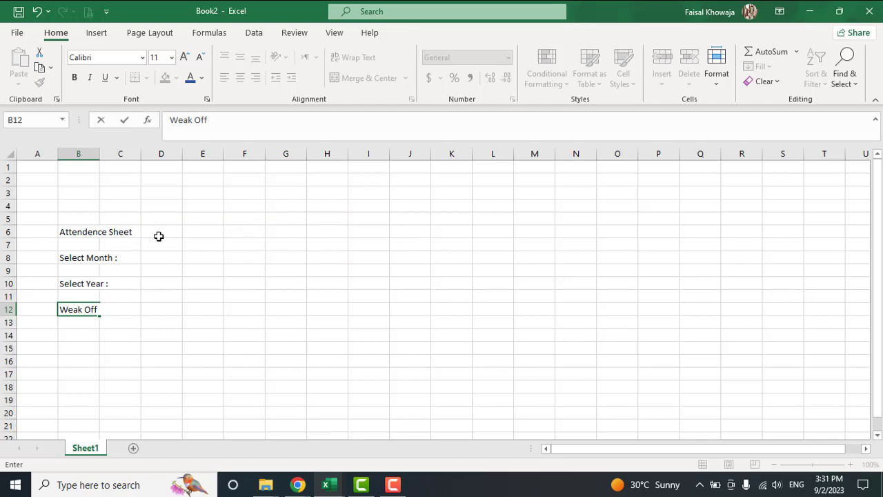
type(" :")
key("Return")
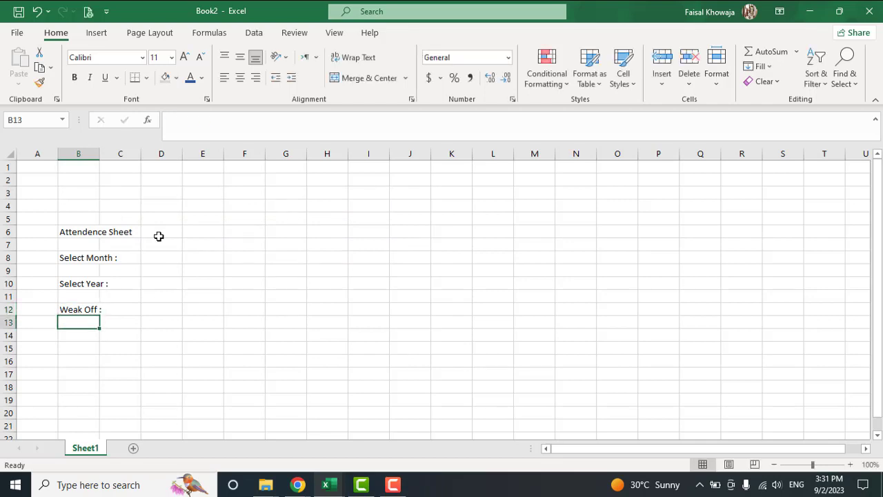
key("Return")
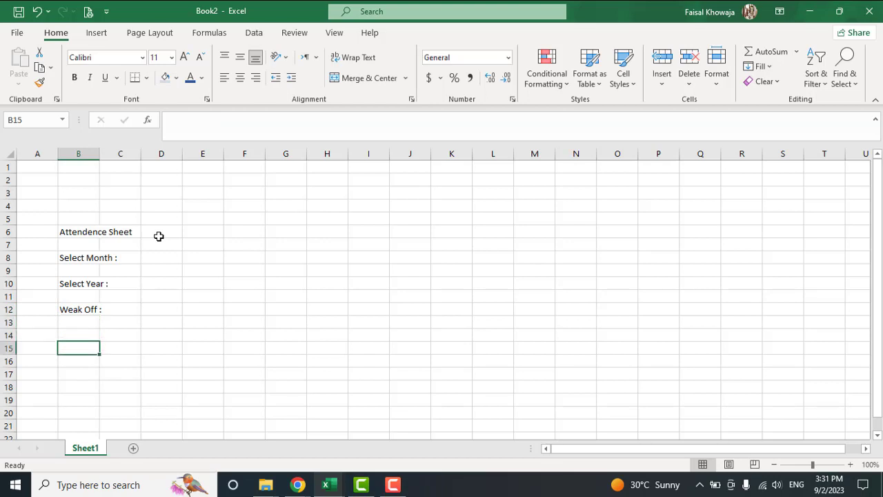
Enter the legend line "P = Present" in cell B14.
type("P")
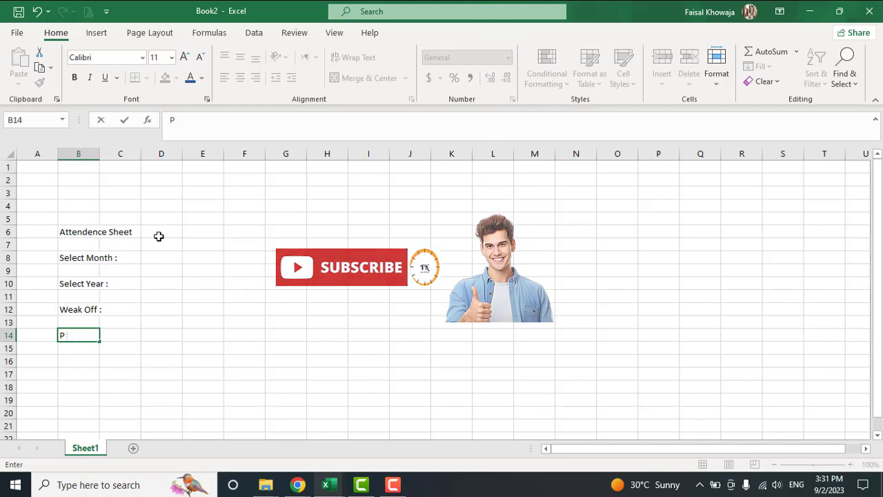
type(" = Present")
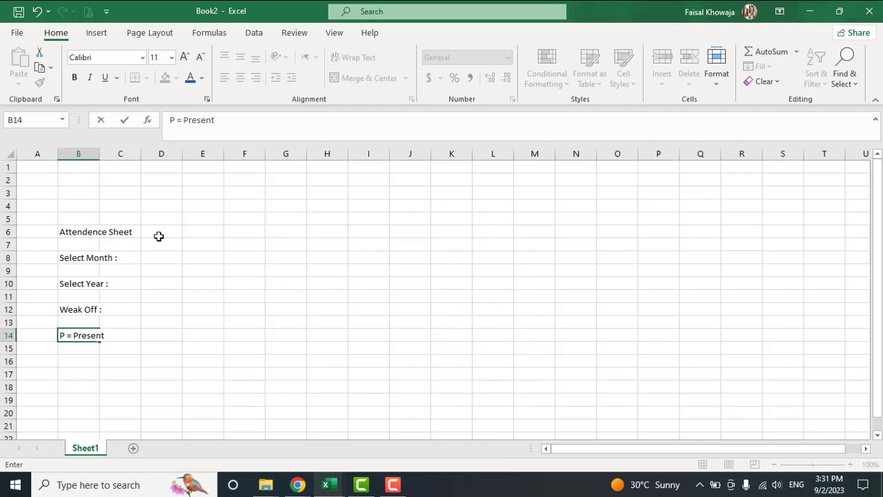
key("Return")
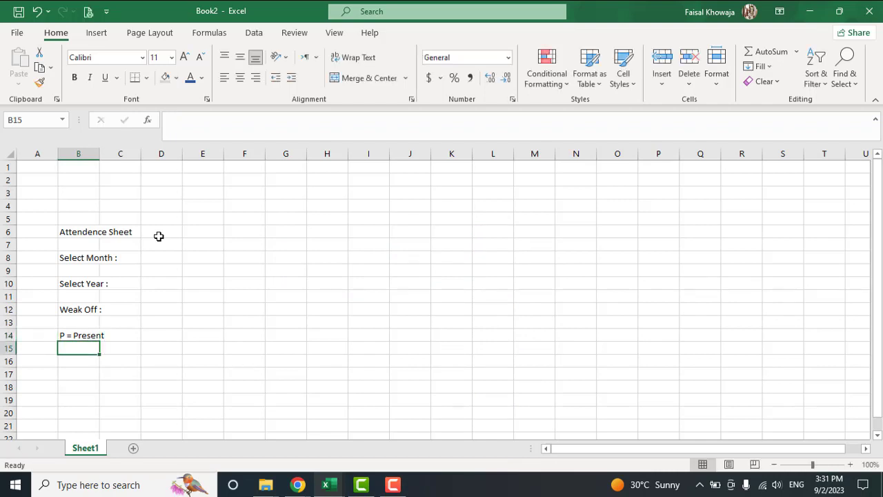
Enter the legend line "A = Absent" in cell B15.
type("A=")
key("BackSpace")
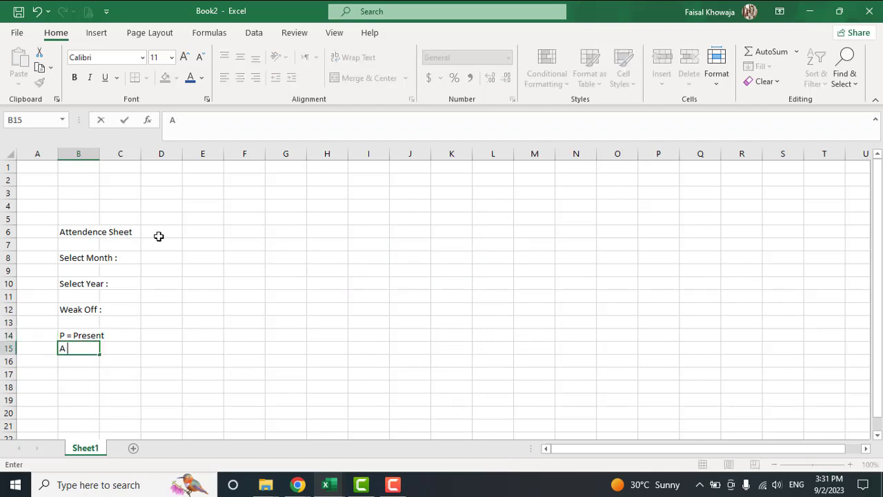
type("= Absent")
key("Return")
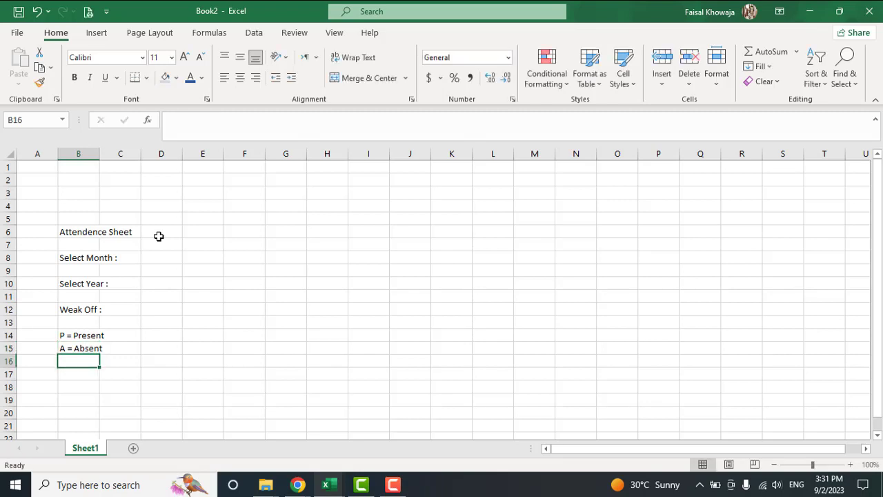
Enter the legend line "H = Half Day" in cell B16.
type("H =")
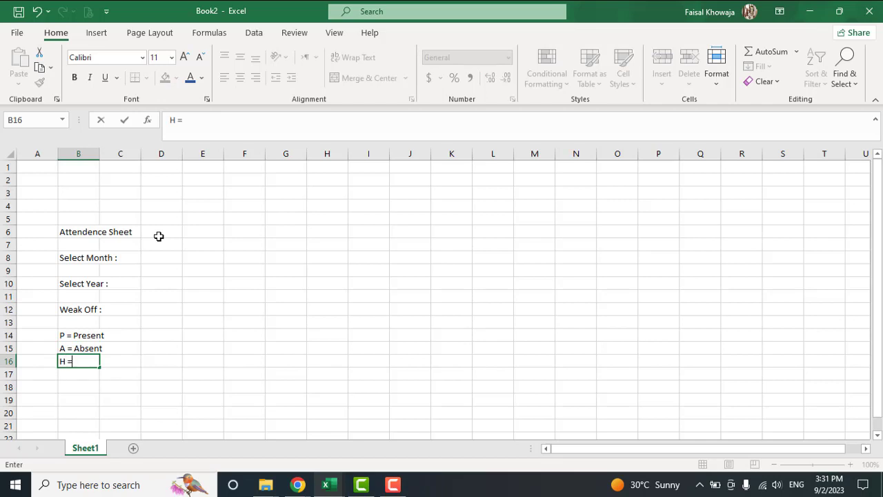
type(" Half Day")
key("Return")
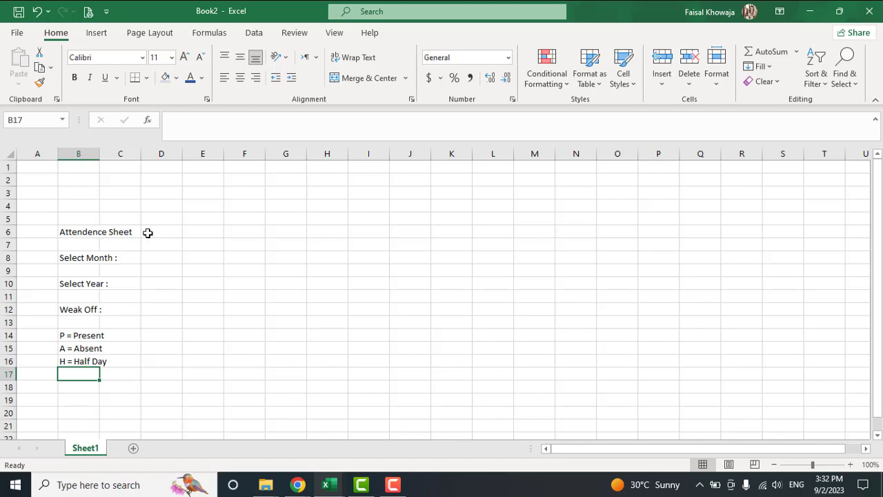
left_click(84, 399)
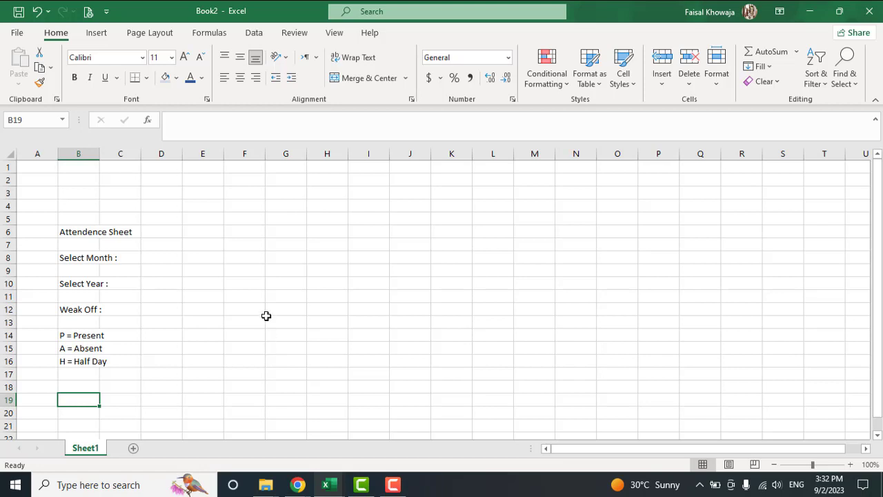
left_click(96, 259)
left_click(113, 295)
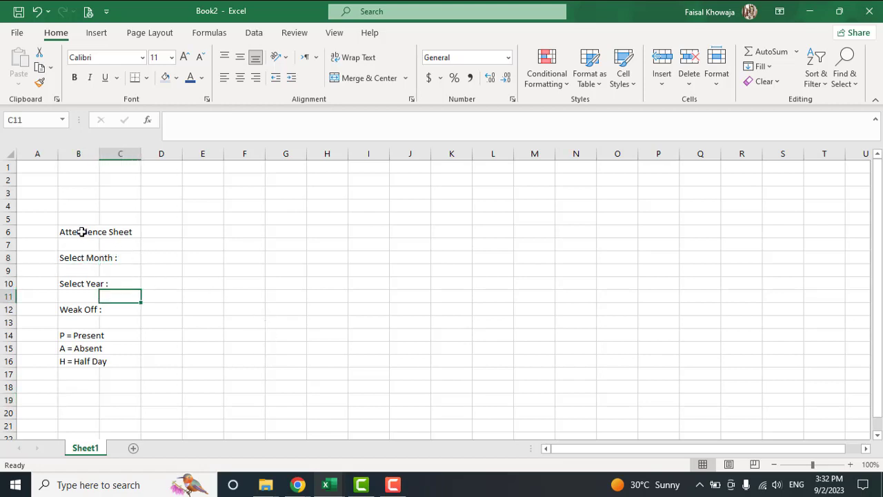
Merge and center the "Attendence Sheet" title across B6:D6 and align it vertically to the middle.
left_click_drag(83, 232, 185, 217)
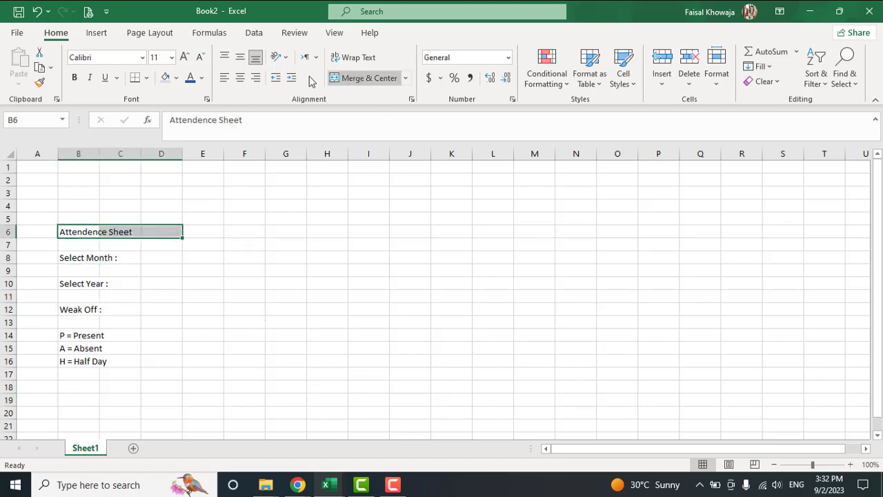
left_click(338, 77)
left_click(239, 60)
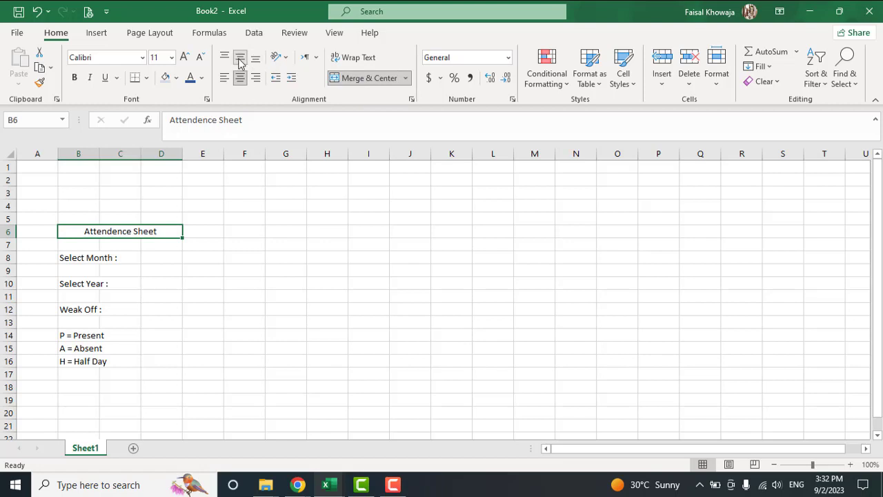
Fill the title B6:D6 and the selector rows B8:D8, B10:D10 and B12:D12 with light blue-gray.
left_click(175, 77)
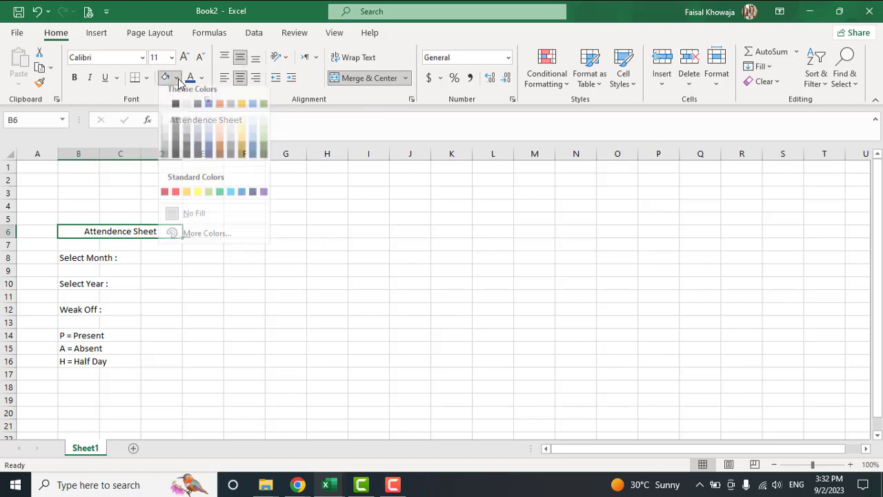
left_click(197, 131)
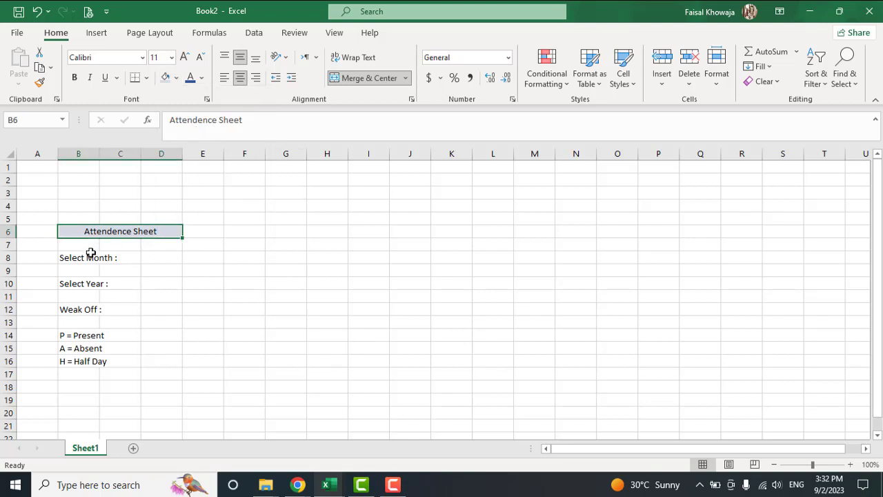
left_click_drag(86, 257, 152, 257)
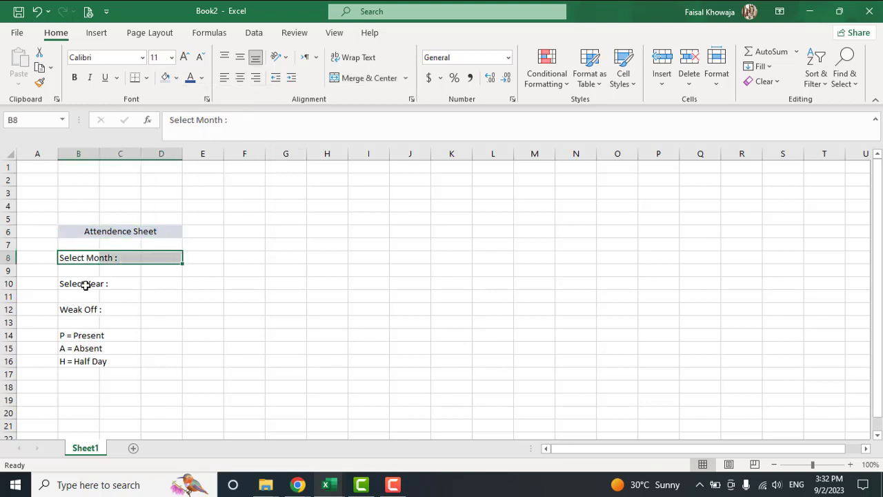
left_click(165, 78)
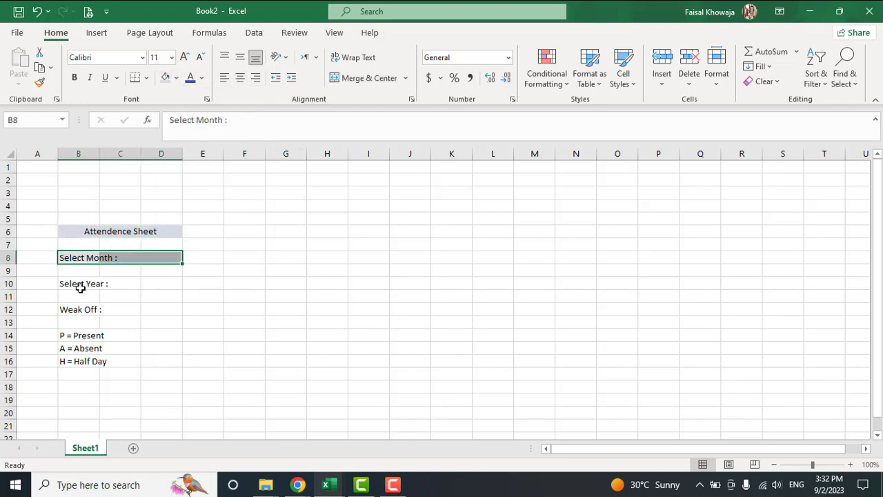
left_click_drag(78, 283, 157, 283)
left_click(166, 78)
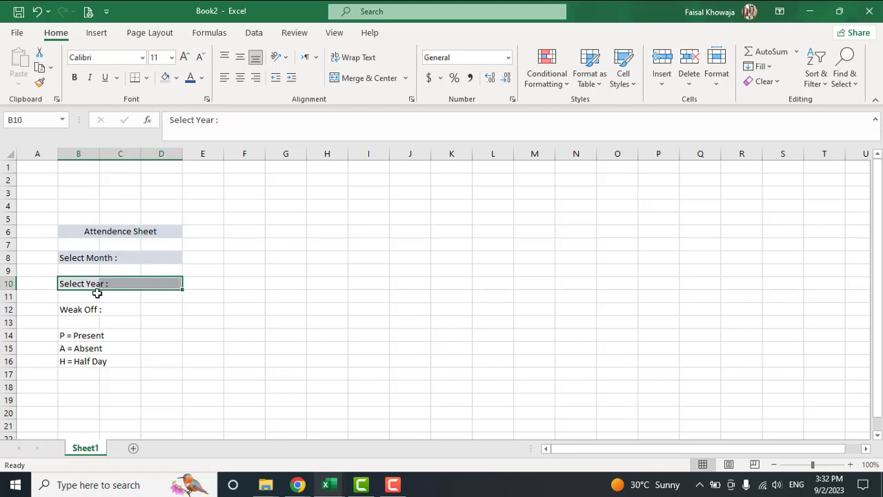
left_click_drag(83, 309, 144, 312)
left_click(165, 78)
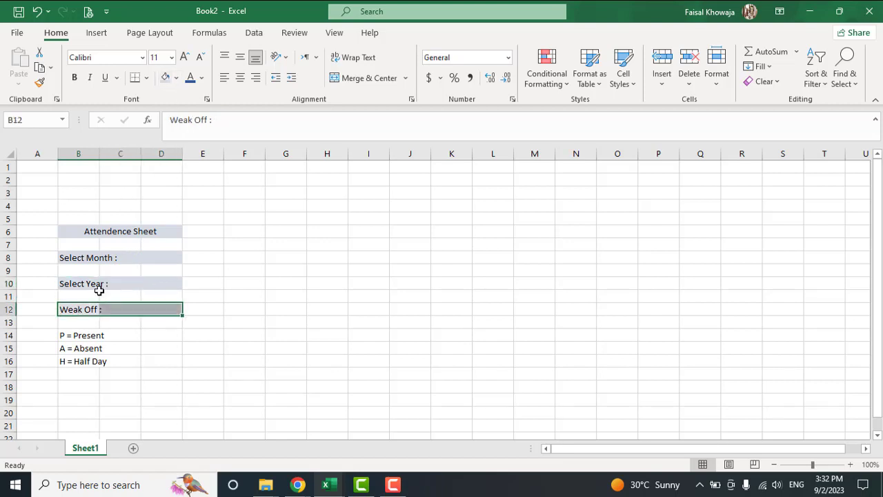
Apply the same light blue-gray fill to the legend block B14:D16.
left_click(86, 337)
left_click_drag(86, 337, 169, 360)
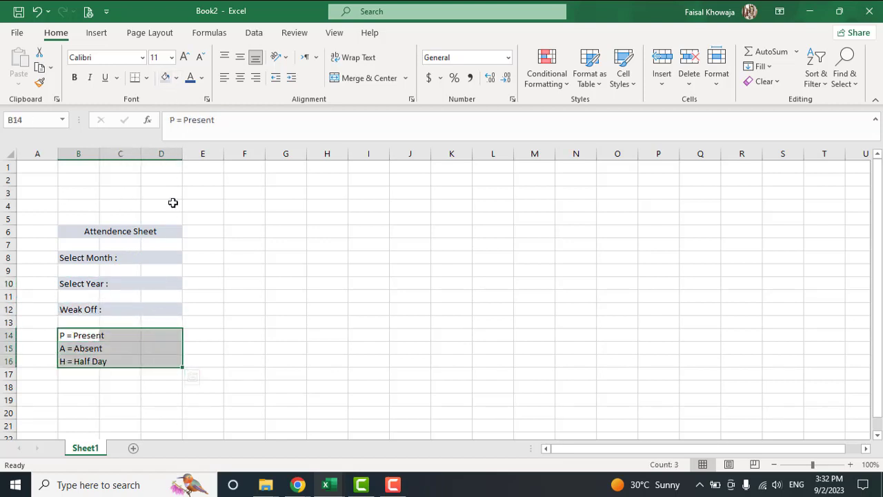
left_click(166, 78)
left_click(169, 284)
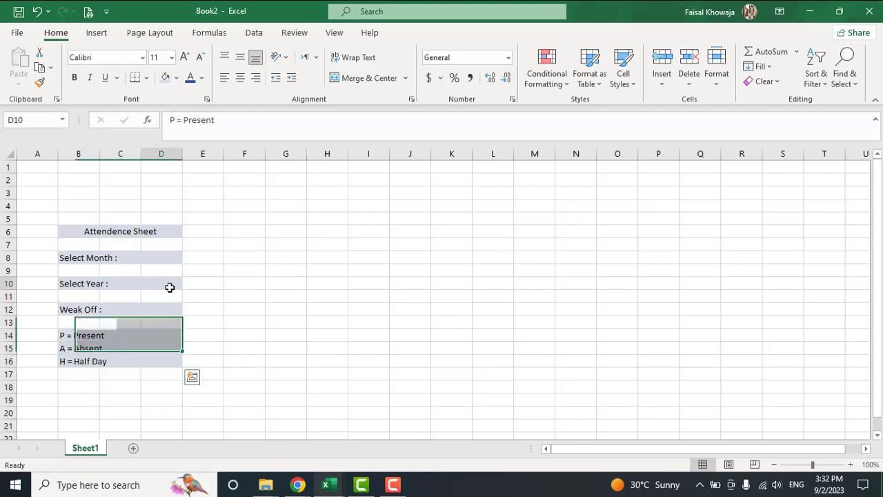
Widen columns B and D equally to fit the labels, and narrow column C to a slim spacer.
left_click(77, 153)
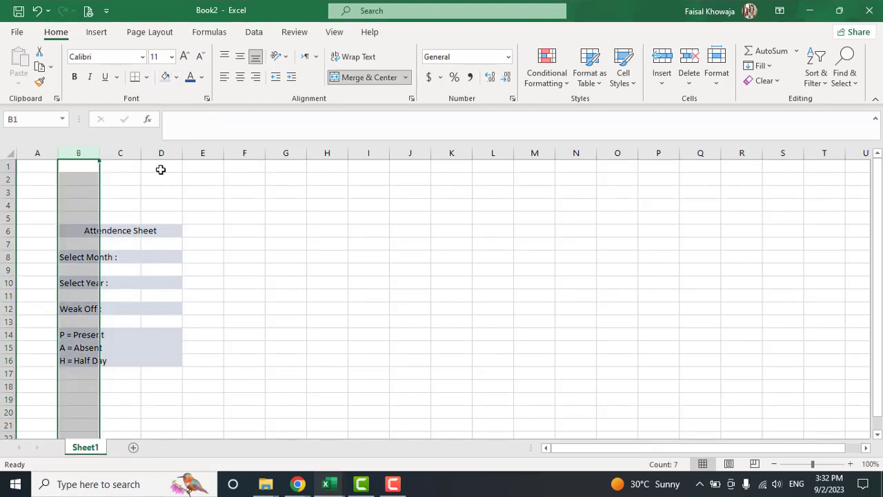
left_click(161, 152, "ctrl")
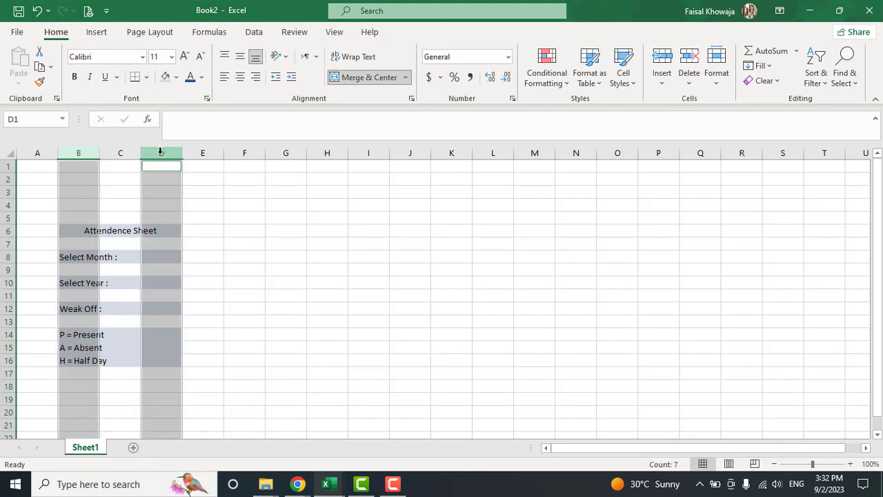
left_click_drag(181, 154, 234, 154)
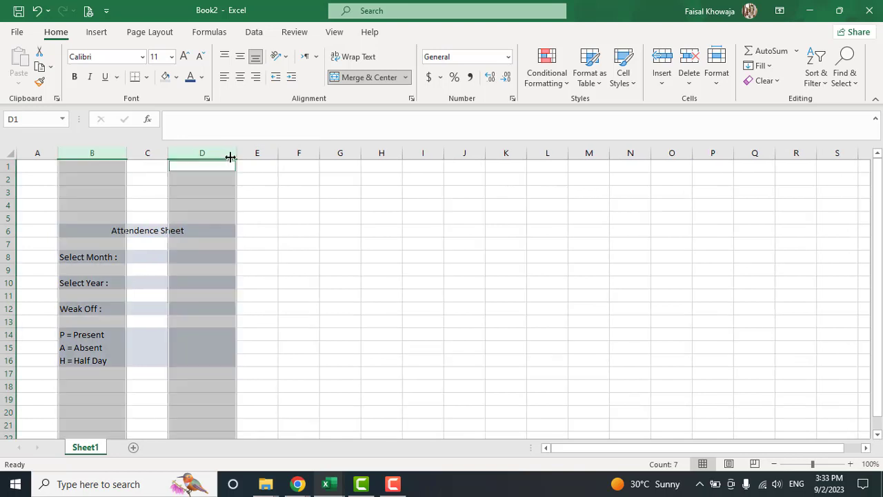
left_click(148, 279)
left_click_drag(169, 153, 141, 152)
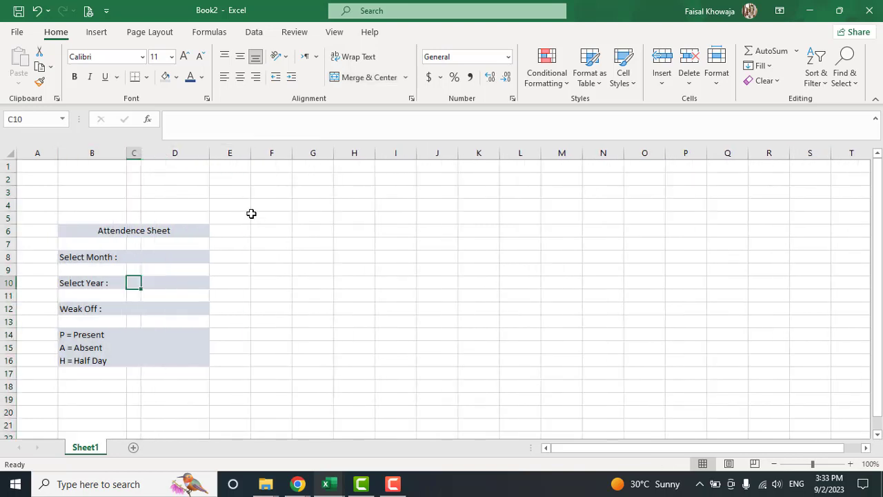
Set the font of the entire sheet to Book Antiqua, size 12.
left_click(10, 153)
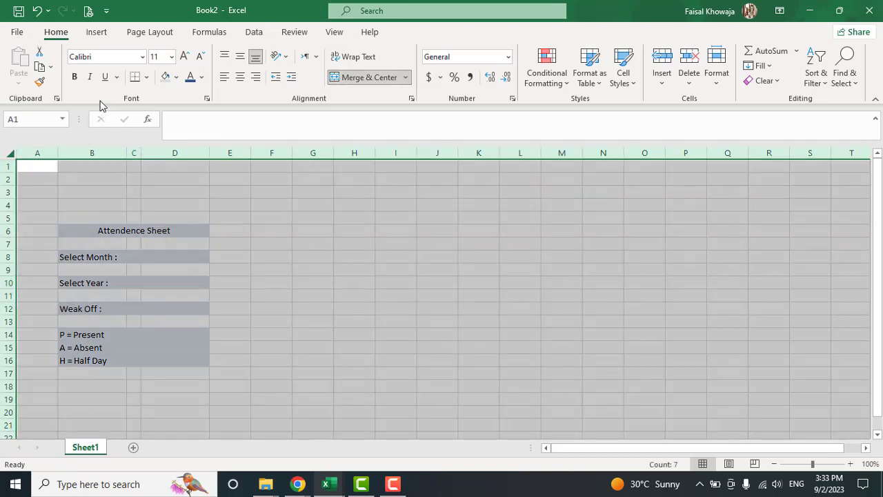
left_click(106, 57)
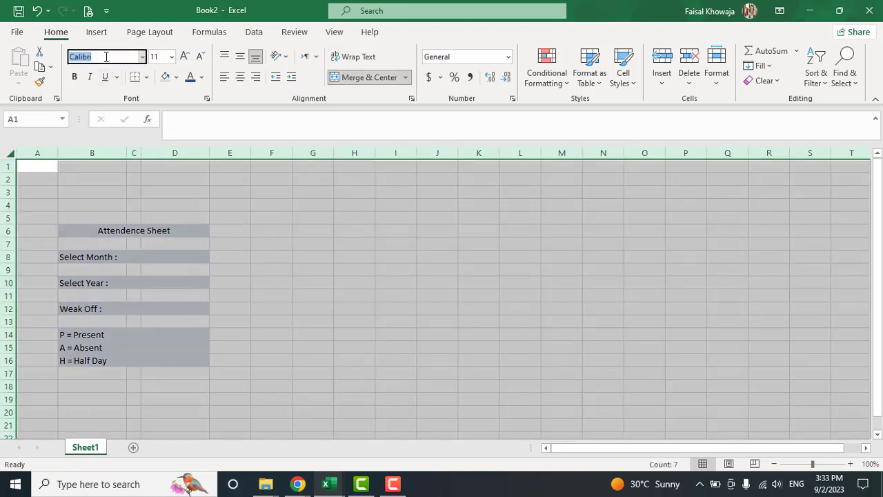
type("Book Antiqua")
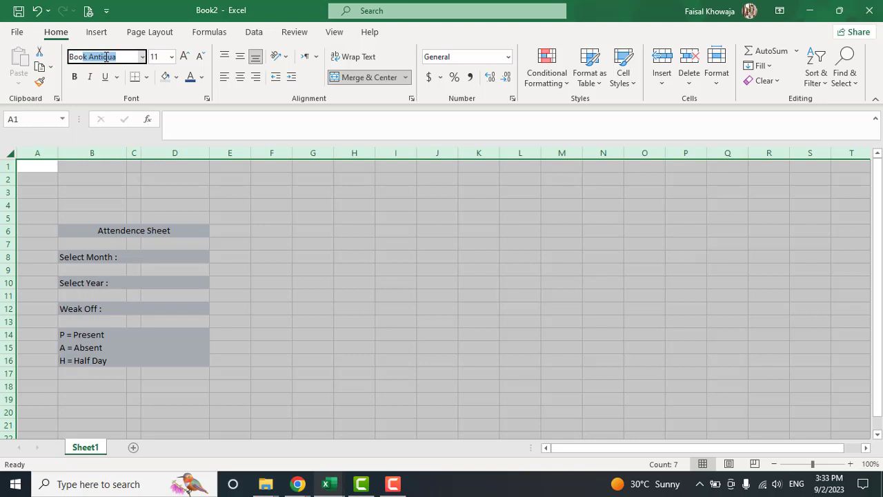
key("Tab")
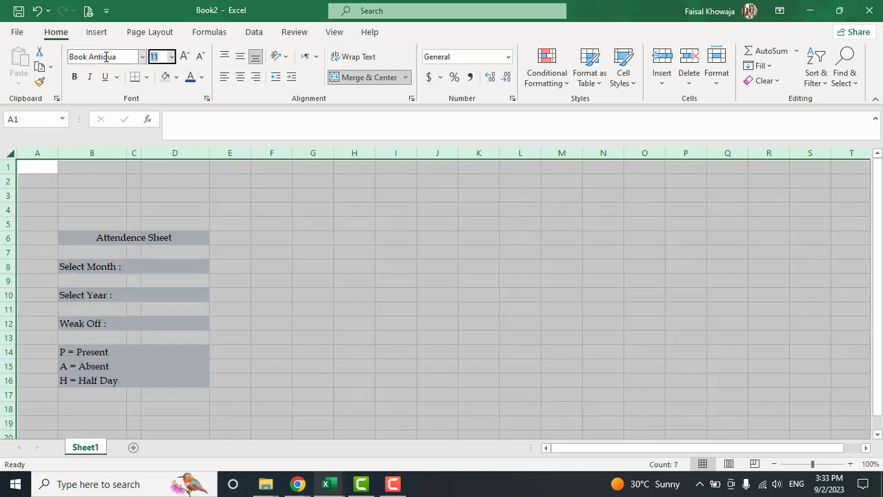
type("12")
key("Return")
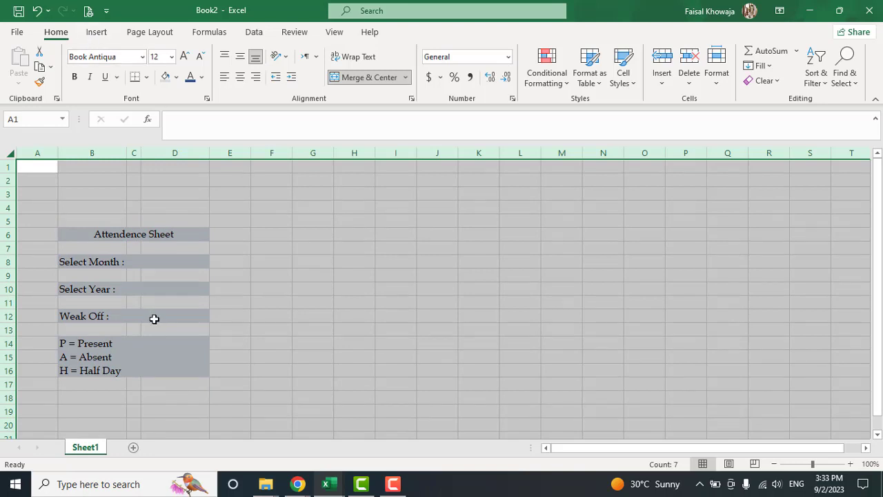
left_click(184, 286)
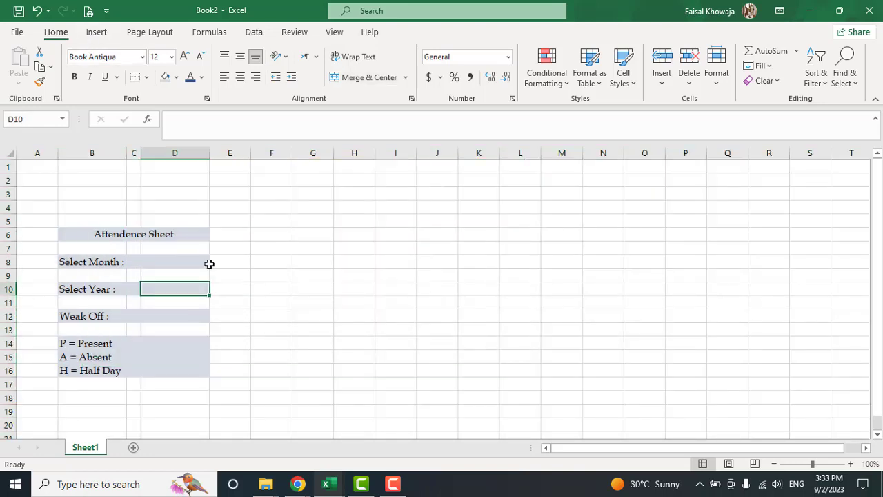
left_click(107, 262)
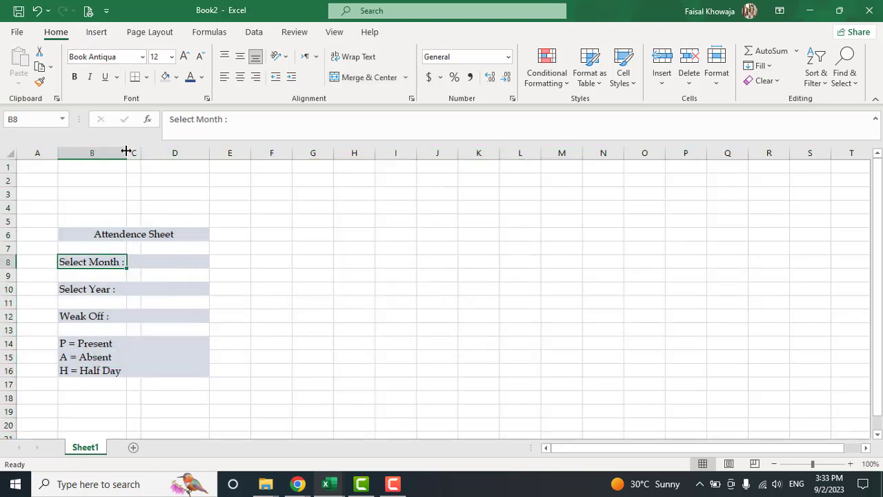
left_click_drag(127, 151, 126, 150)
left_click(112, 284)
left_click(113, 316)
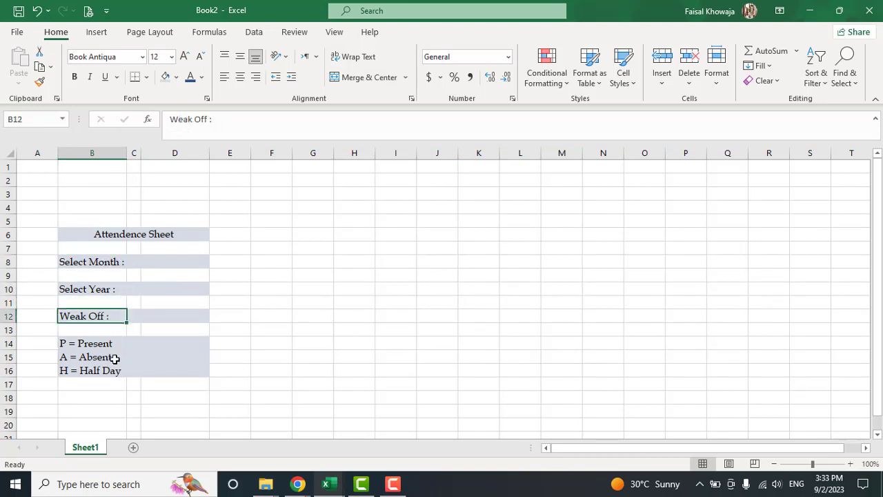
left_click(114, 357)
left_click(191, 356)
left_click(114, 345)
left_click(176, 343)
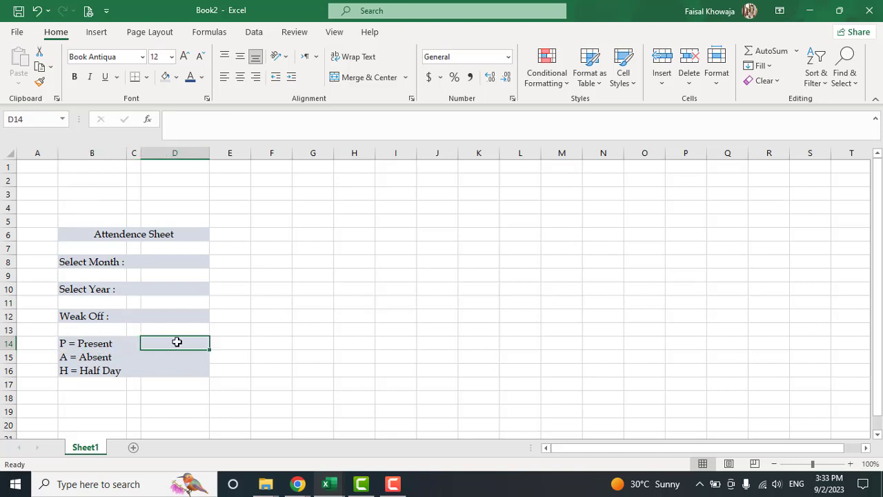
left_click(173, 260)
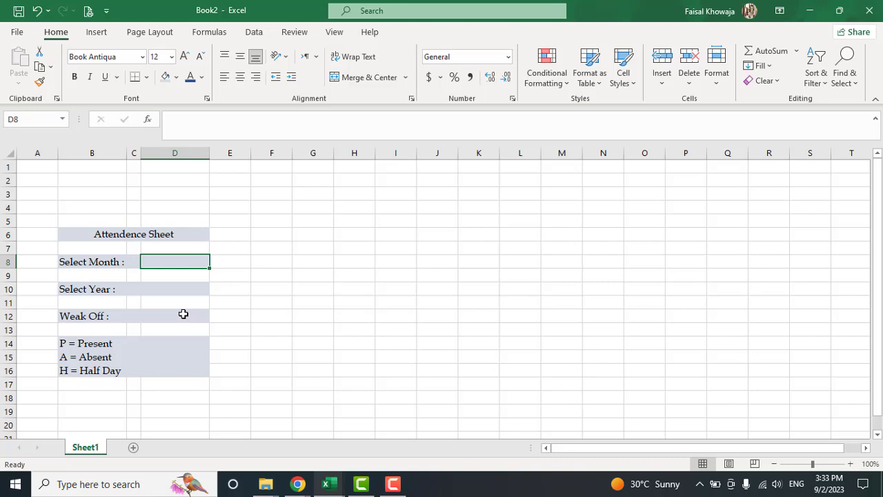
Rename the worksheet Sheet1 as "Attendence".
right_click(101, 449)
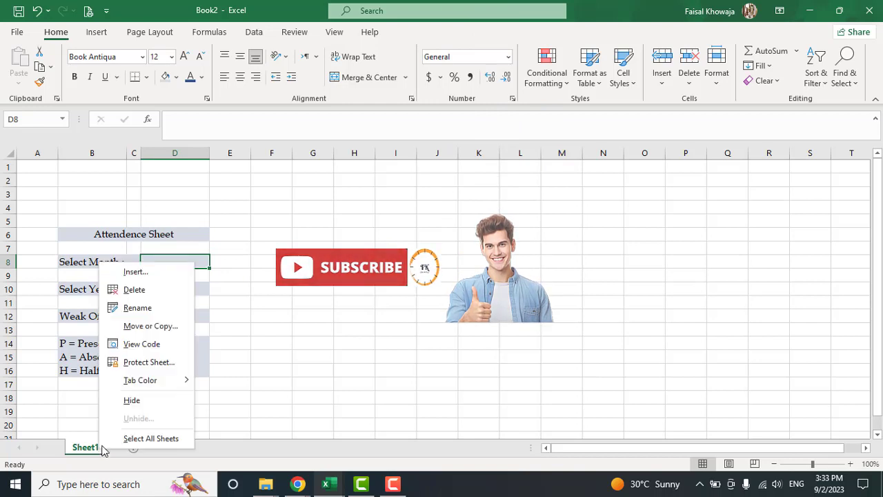
left_click(137, 308)
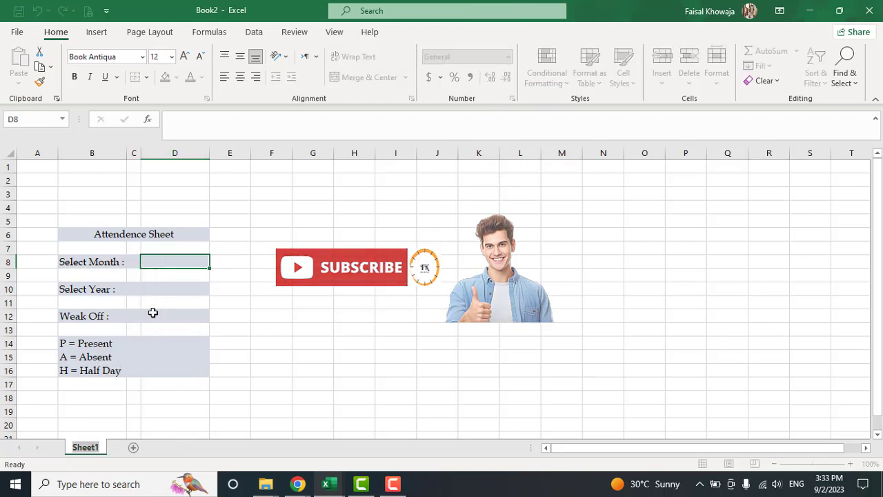
type("Attende")
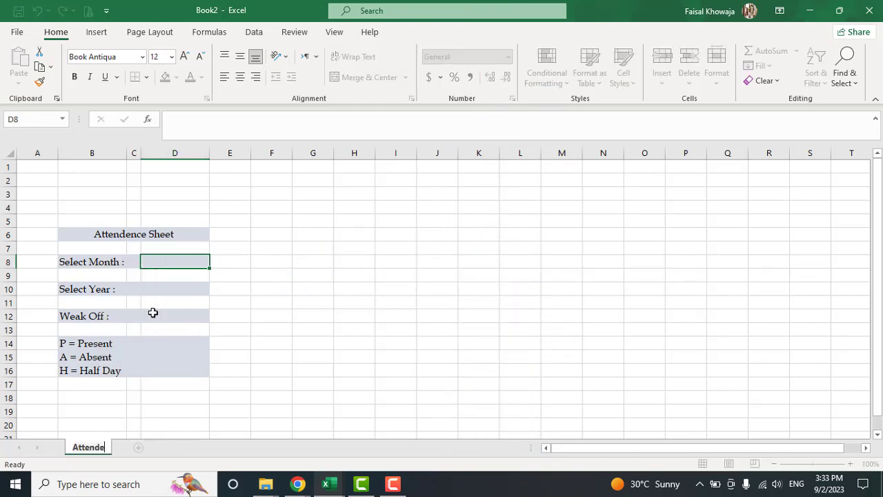
type("nce")
key("Return")
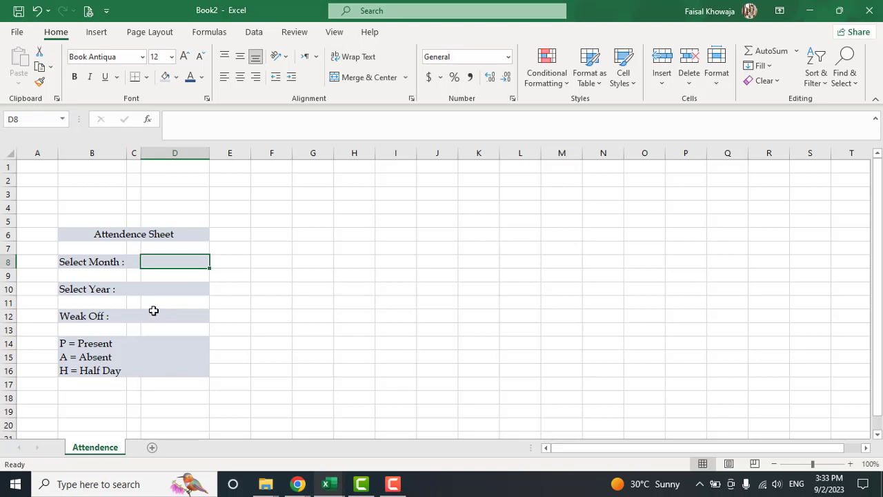
Add a second worksheet and name it "Emp Data".
left_click(153, 448)
right_click(143, 450)
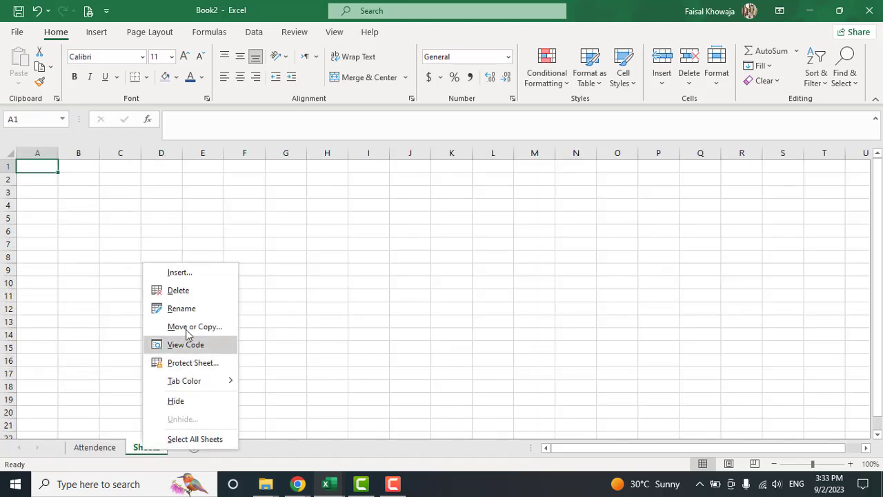
left_click(180, 306)
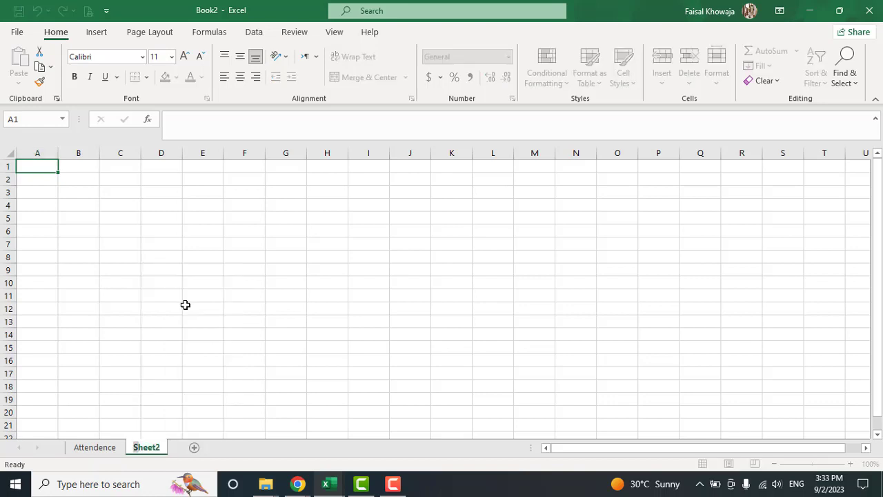
type("Emp")
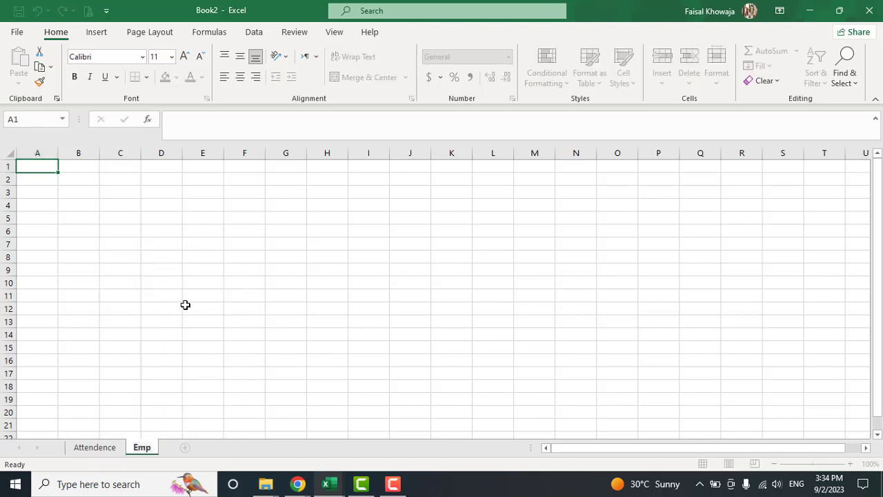
type(" Data")
key("Return")
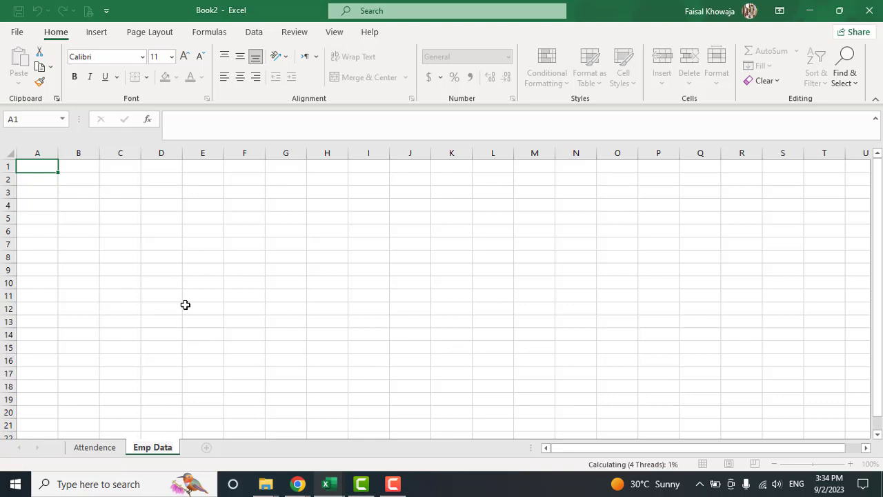
Add a third worksheet and name it "List".
left_click(205, 447)
right_click(200, 449)
left_click(236, 307)
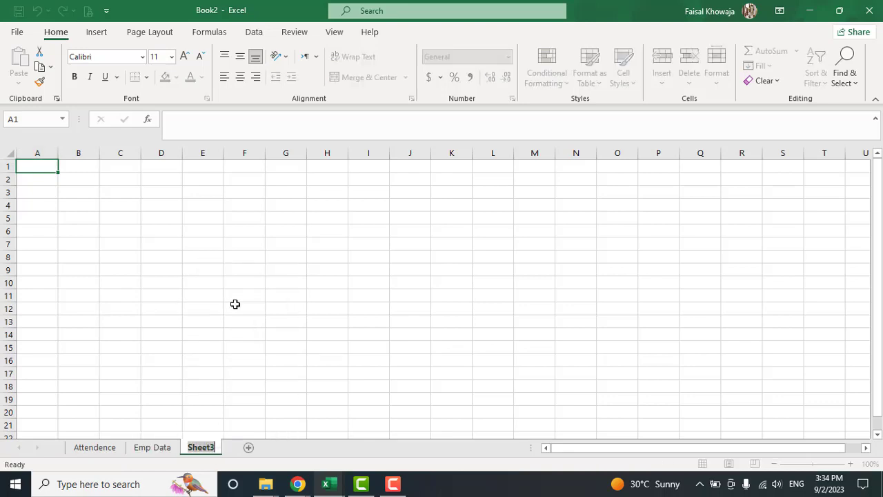
type("List")
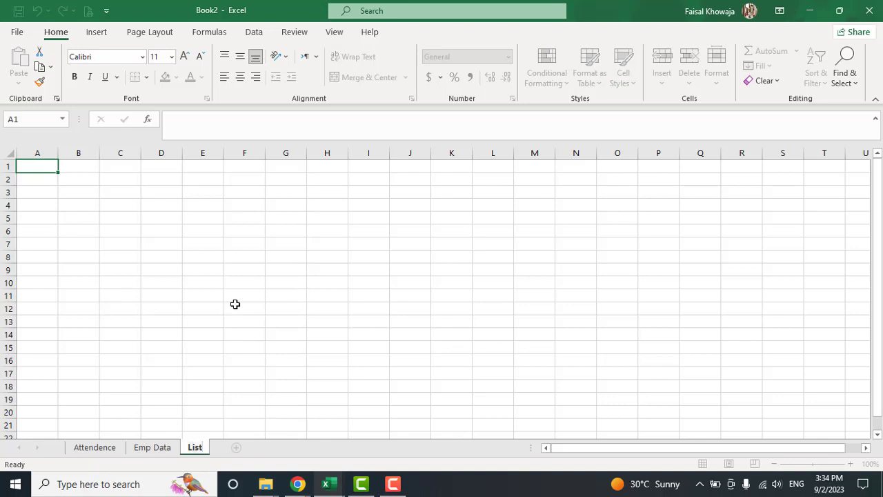
key("Return")
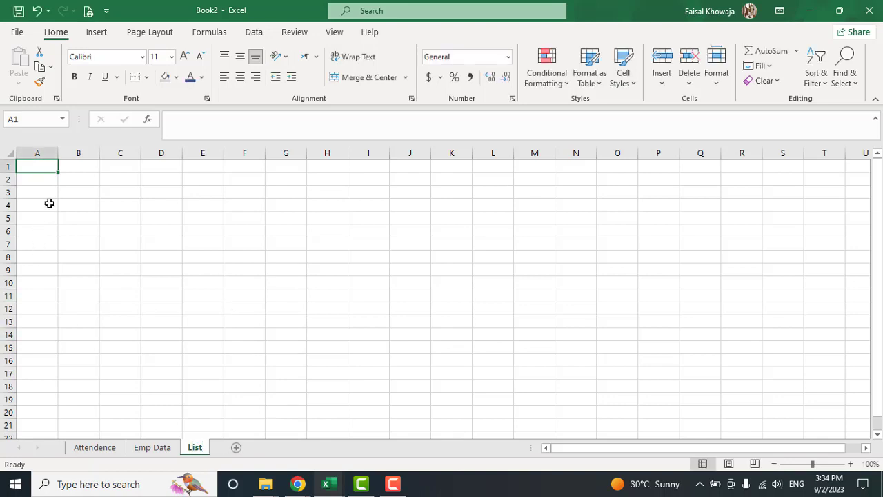
Enter "January" in cell A1 of the List sheet and reselect that cell.
type("J")
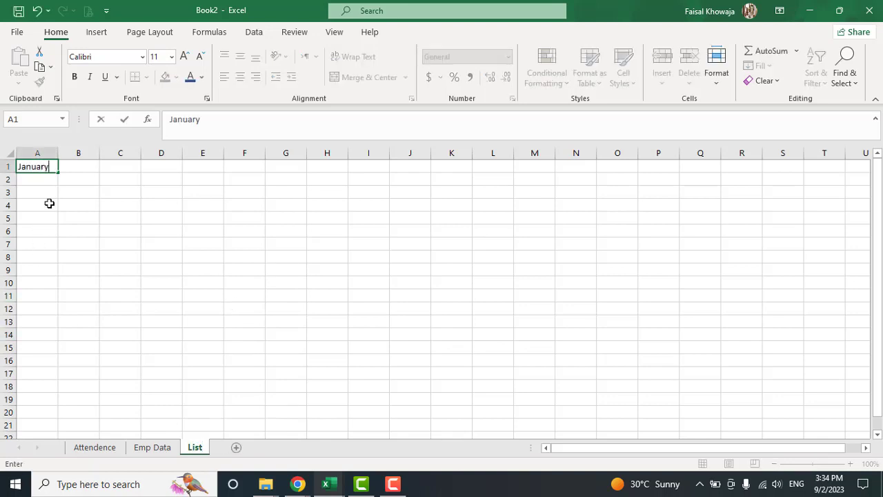
type("anuary")
key("Return")
left_click(41, 164)
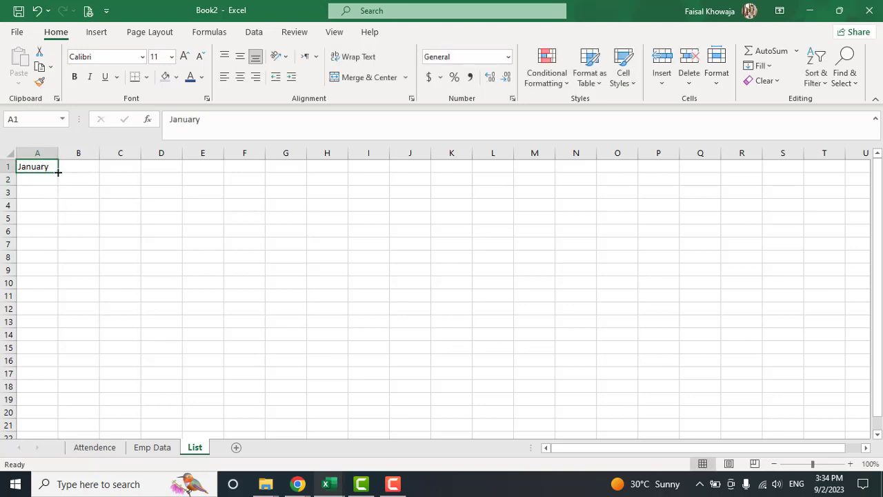
Fill the month series from January down to December in A1:A12 and widen columns A and B.
left_click_drag(58, 172, 62, 314)
double_click(59, 152)
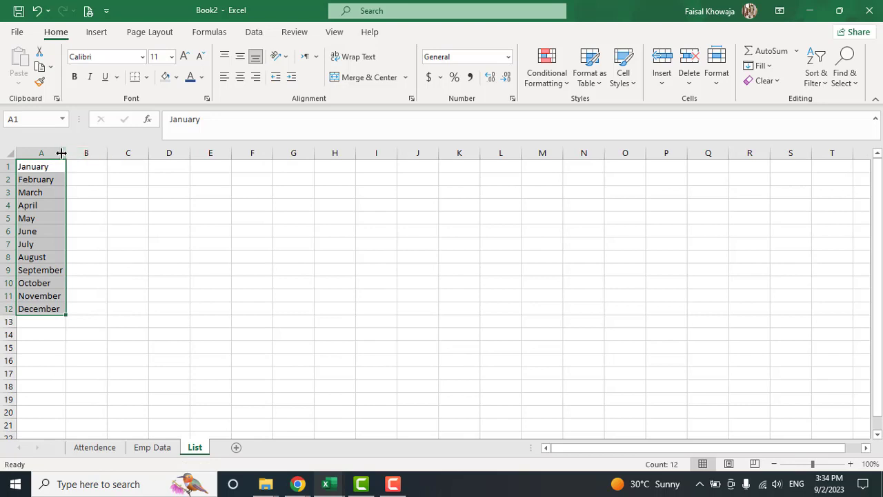
left_click_drag(61, 153, 128, 152)
Enter Sunday and Monday in B1 and B2, and fill the weekday series down to B8.
left_click(103, 162)
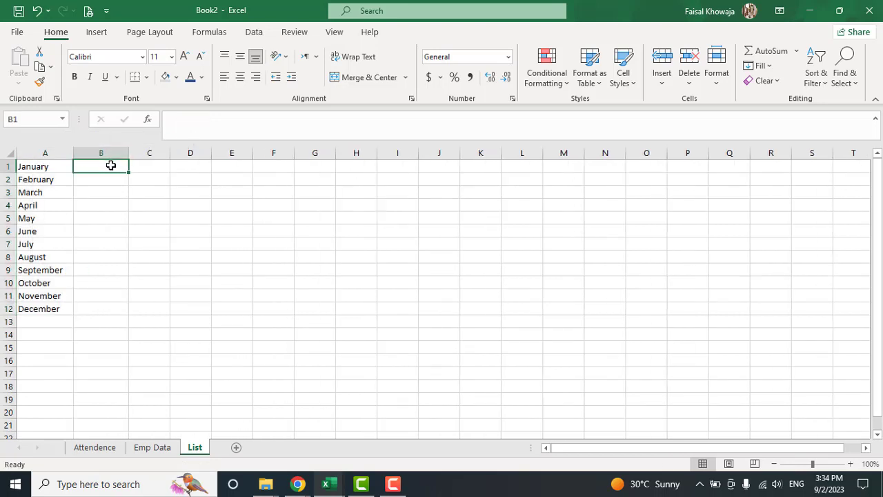
type("Sunday")
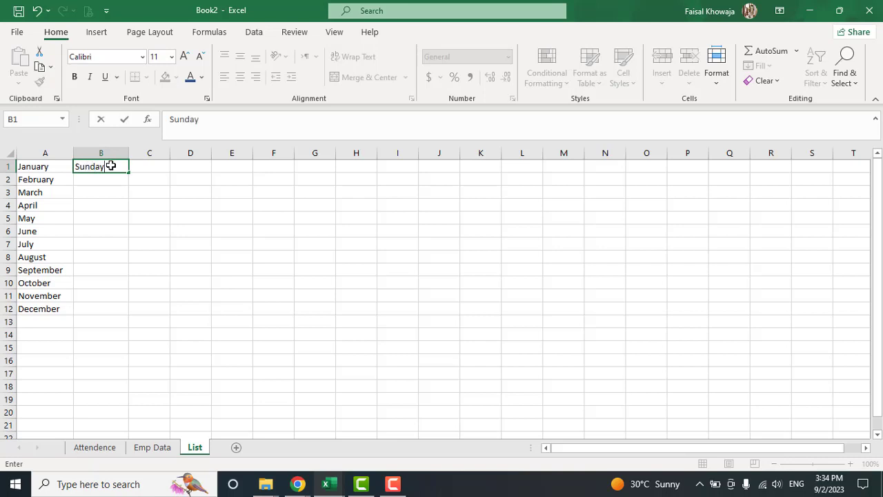
key("Return")
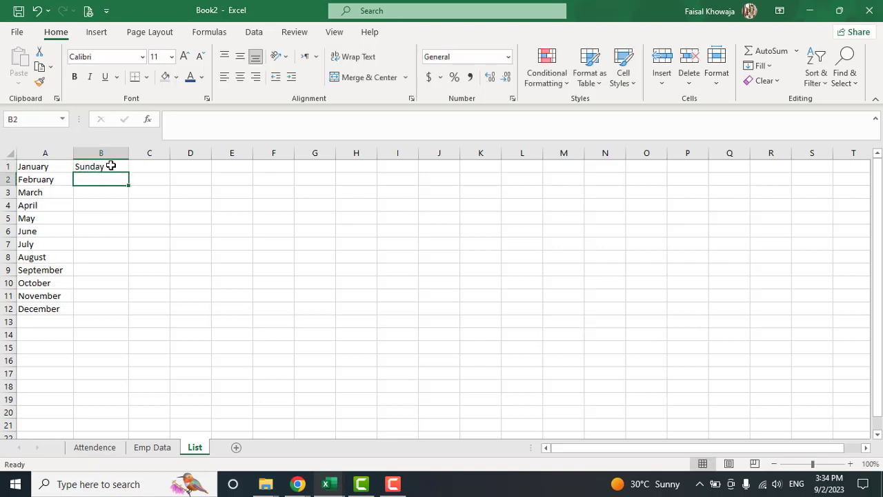
type("Monday")
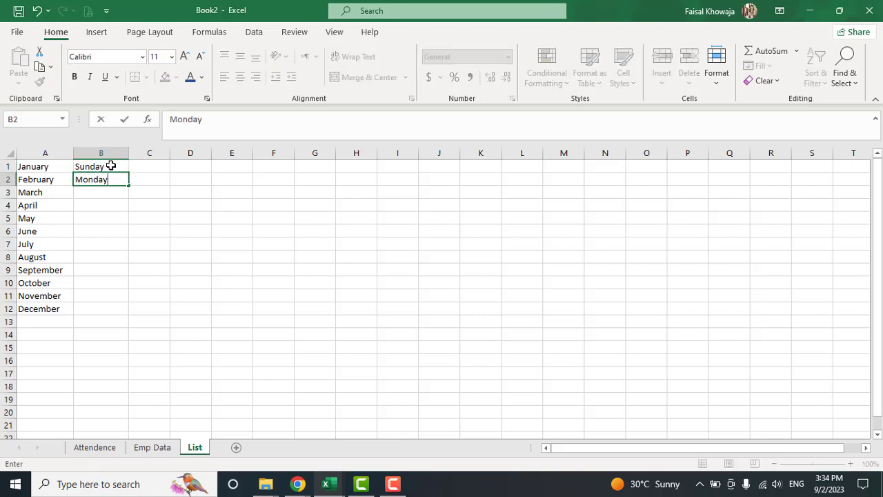
key("Return")
left_click_drag(111, 166, 131, 260)
left_click(95, 204)
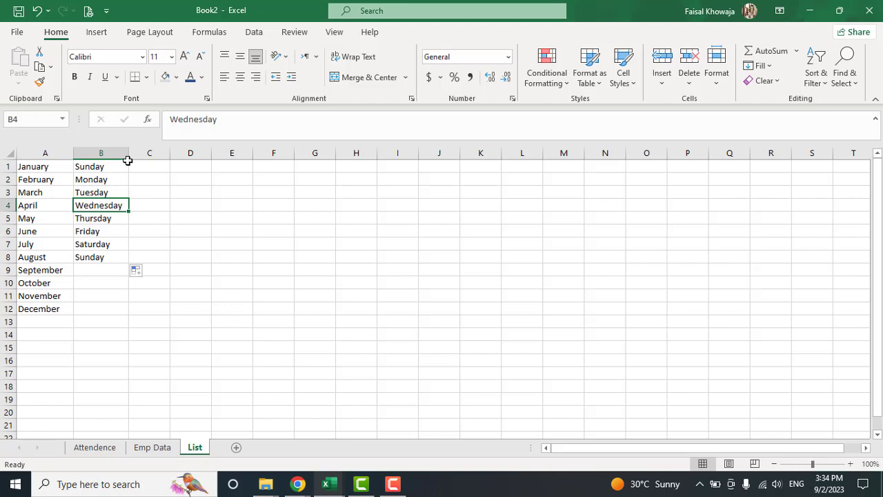
Widen column C slightly and enter the years 2023, 2024 and 2025 in C1:C3.
left_click_drag(169, 152, 177, 153)
left_click(153, 167)
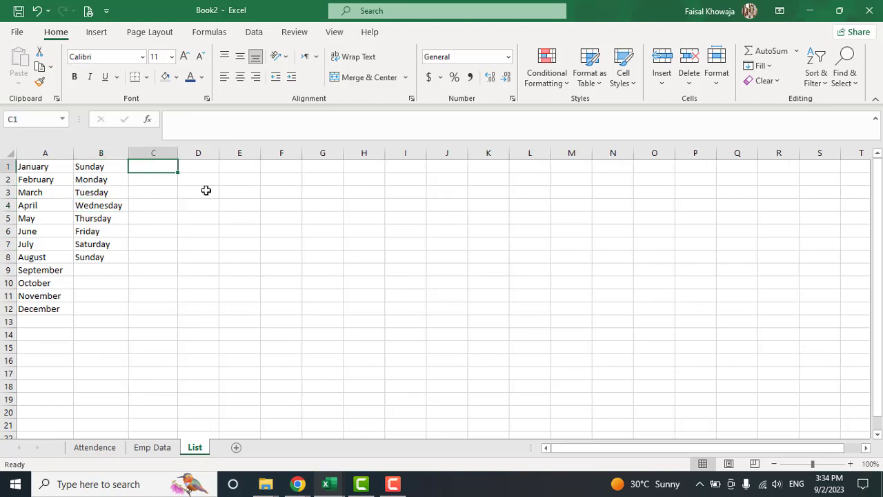
type("2023")
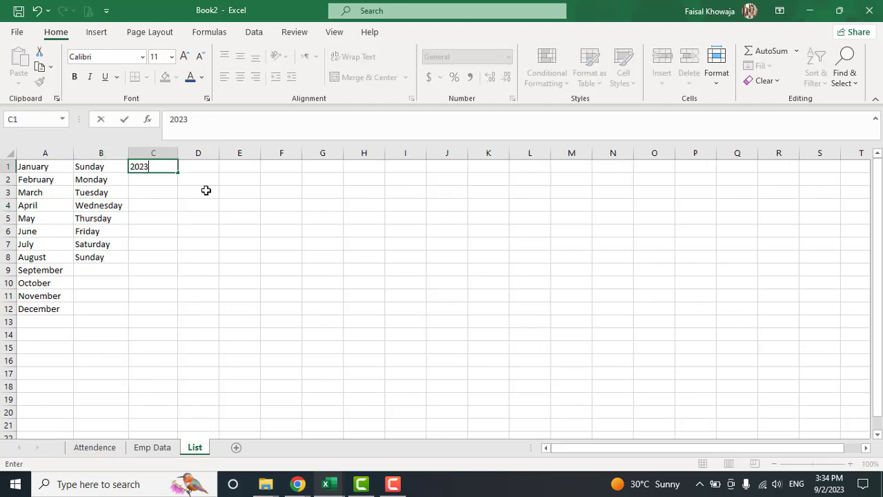
key("Return")
type("20")
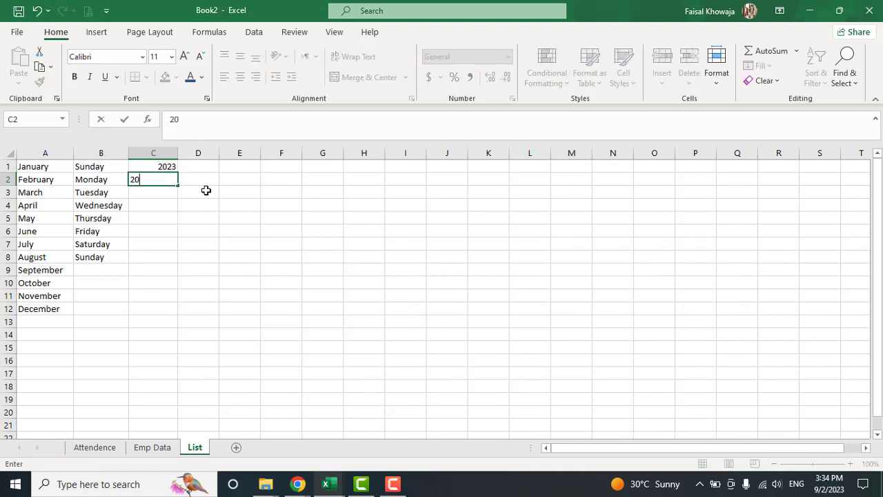
type("24")
key("Return")
type("202")
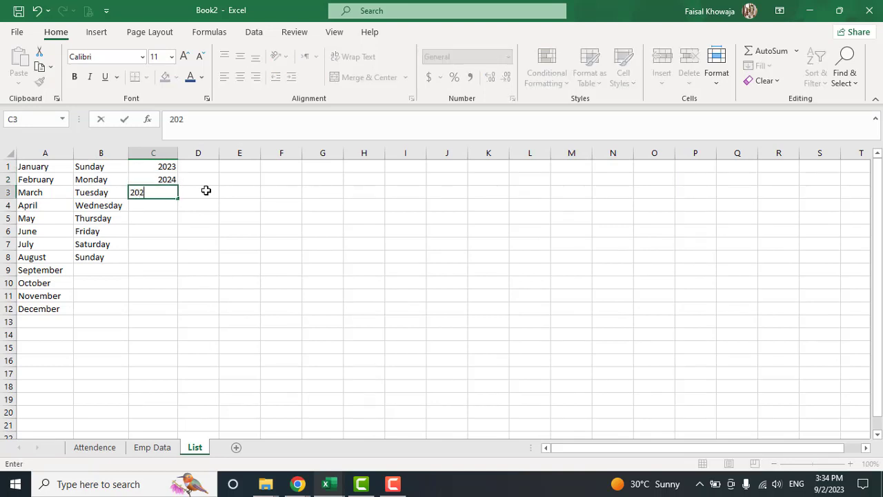
type("5")
key("Return")
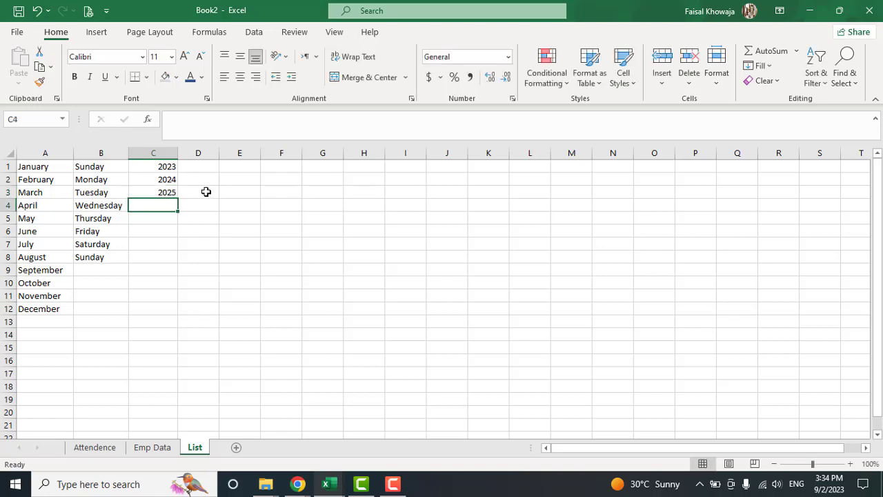
Extend the year series in column C down to 2034 in C12.
left_click(173, 166)
left_click_drag(171, 179, 178, 314)
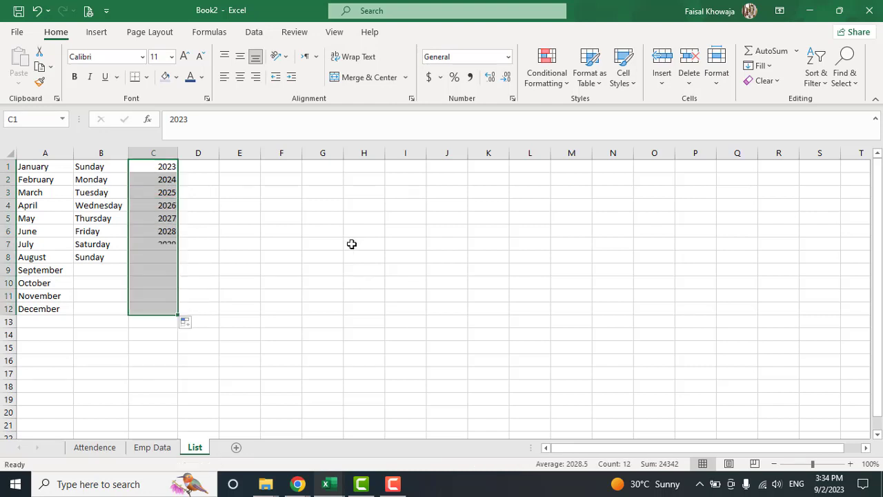
left_click(163, 169)
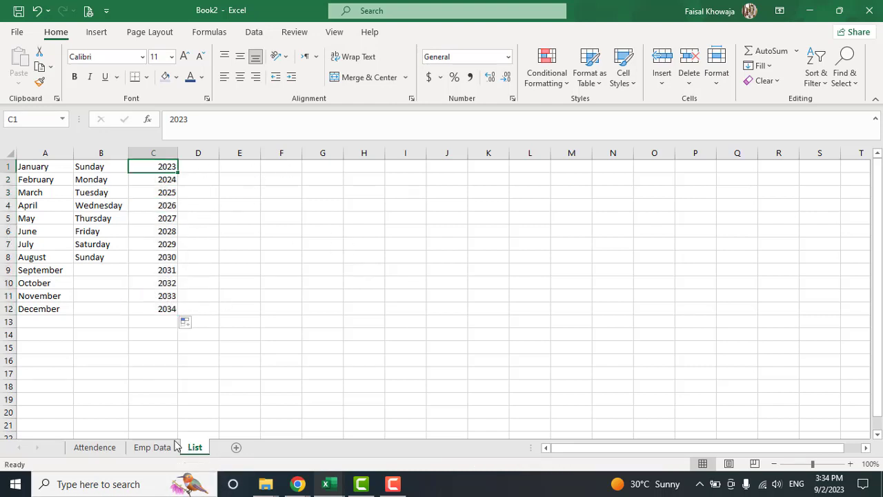
On the Attendence sheet, add list data validation to Select Month cell D8 with source =List!$A$1:$A$12, and check its drop-down.
left_click(96, 447)
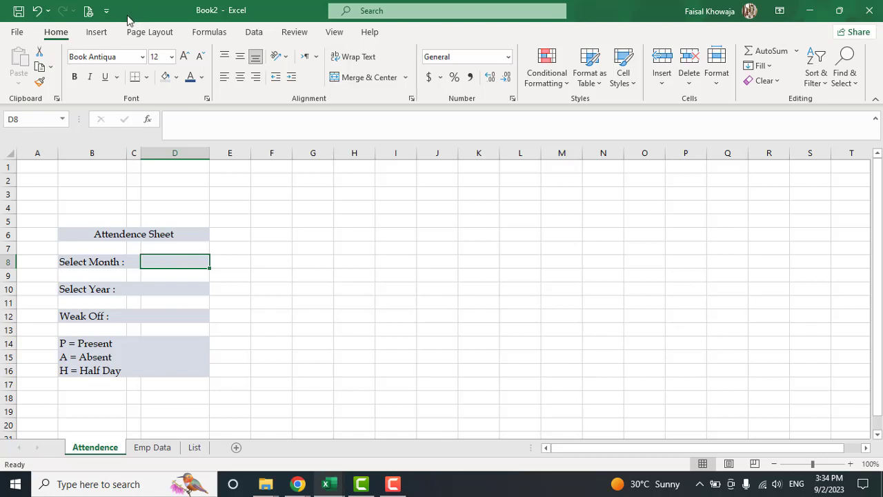
left_click(255, 32)
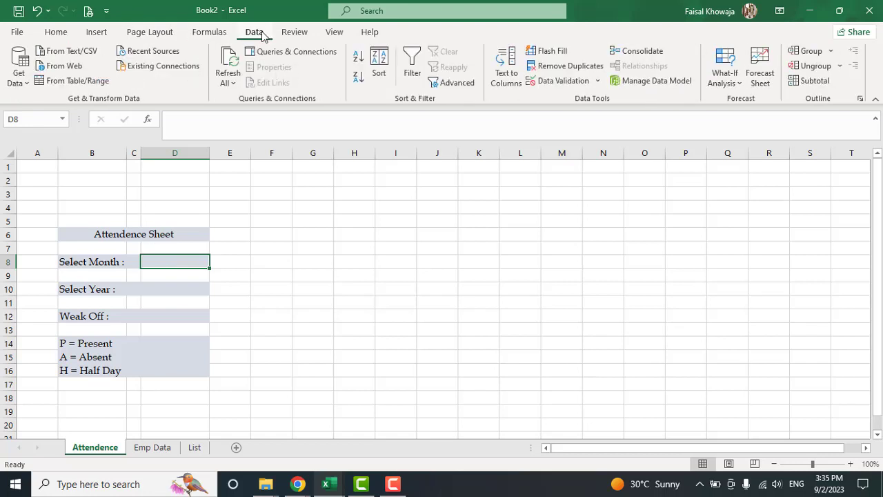
left_click(563, 81)
left_click(579, 169)
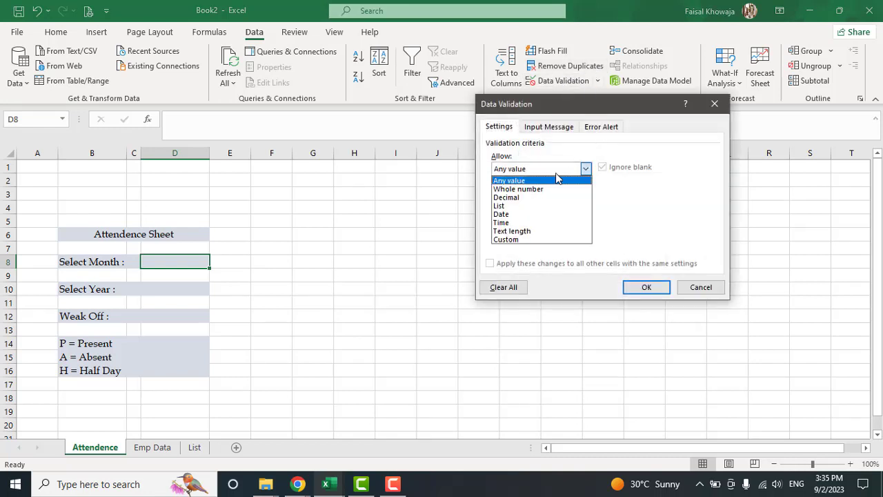
left_click(523, 206)
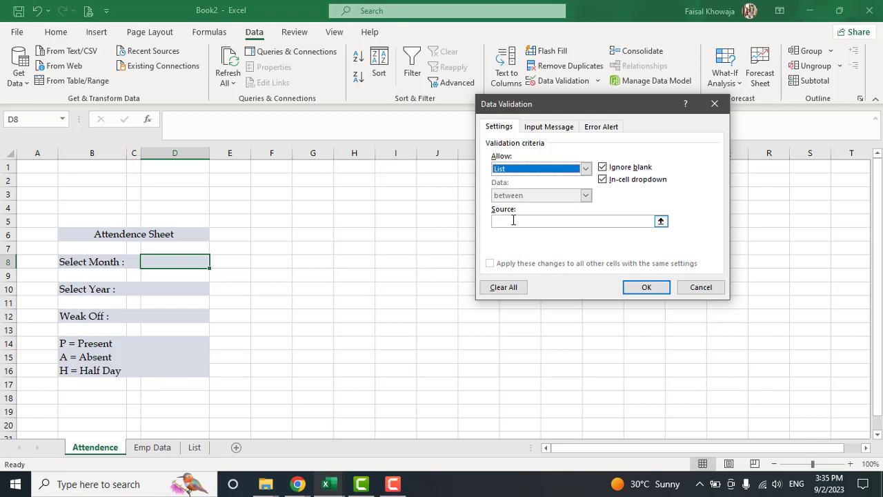
left_click(514, 220)
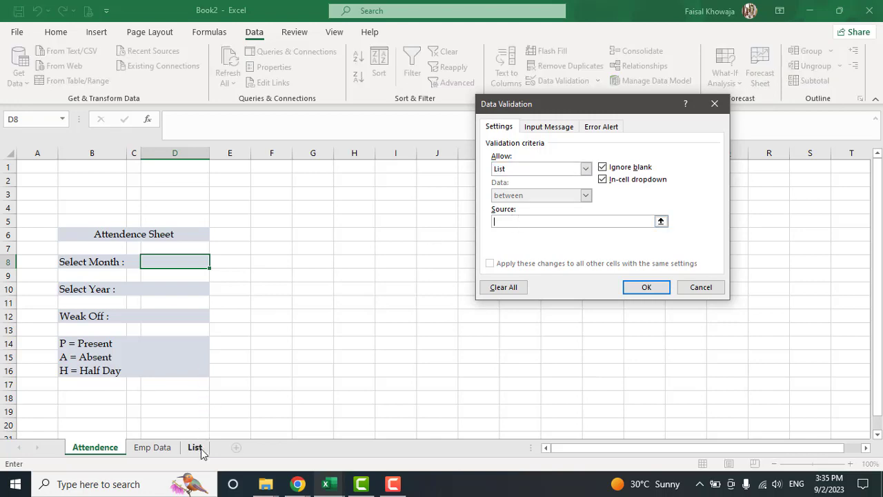
left_click(196, 448)
left_click_drag(42, 167, 46, 309)
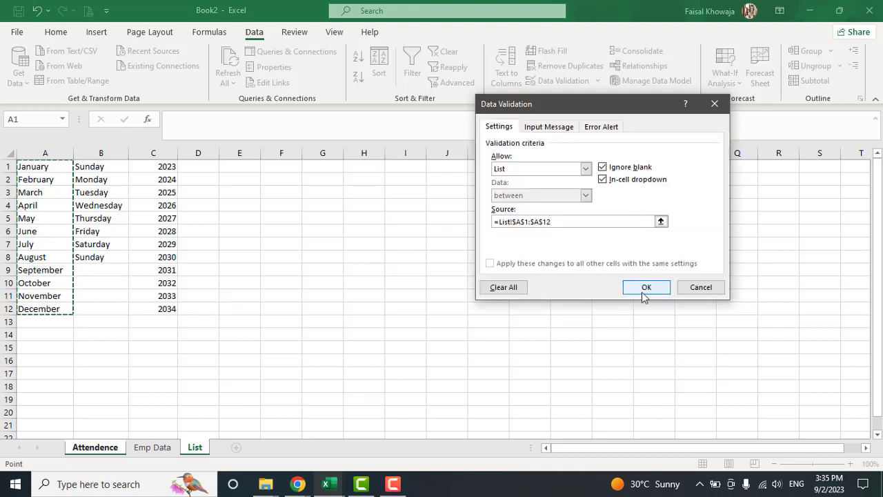
left_click(642, 292)
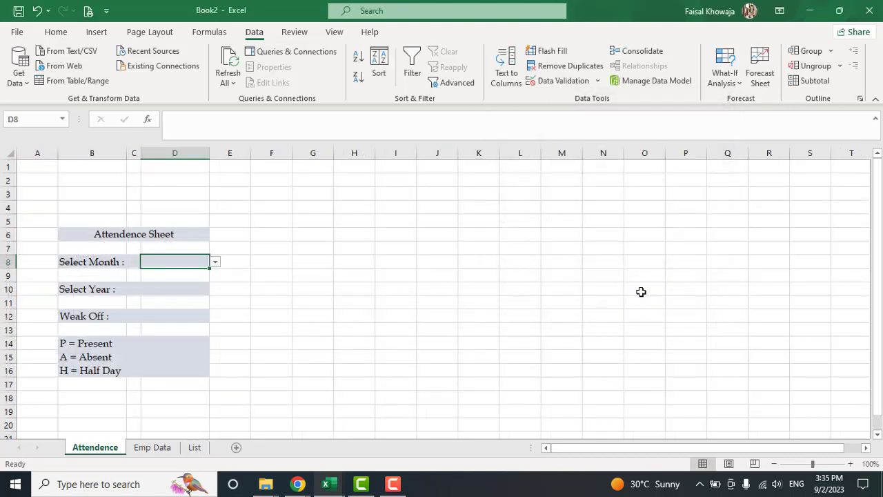
left_click(216, 263)
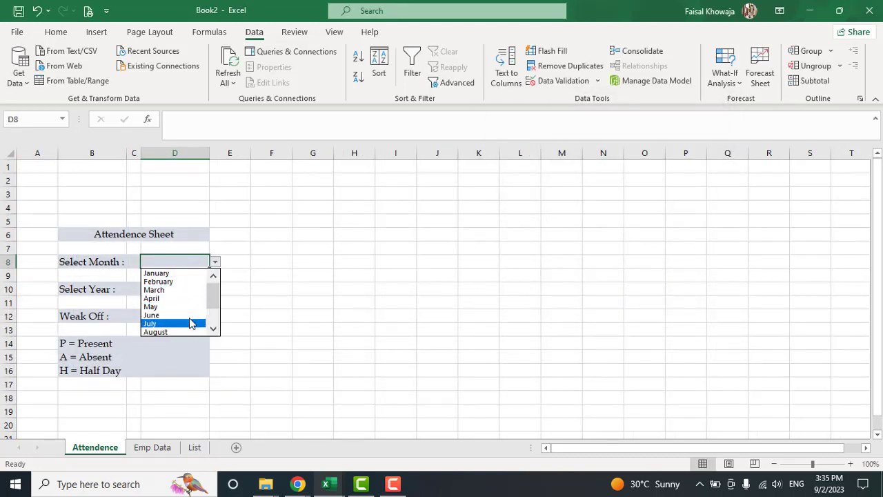
mouse_move(220, 295)
left_mouse_down()
mouse_move(216, 323)
mouse_move(215, 288)
left_mouse_up()
left_click(103, 294)
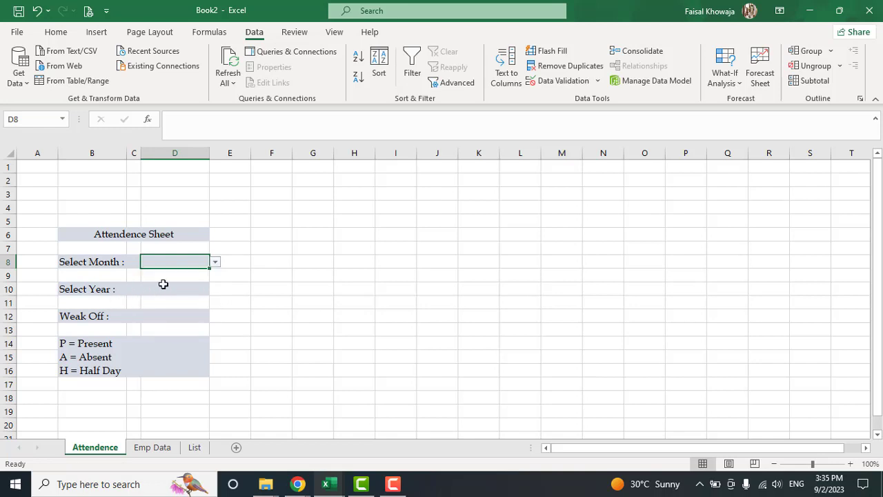
Add list data validation to the Select Year cell D10 with source =List!$C$1:$C$12.
left_click(173, 285)
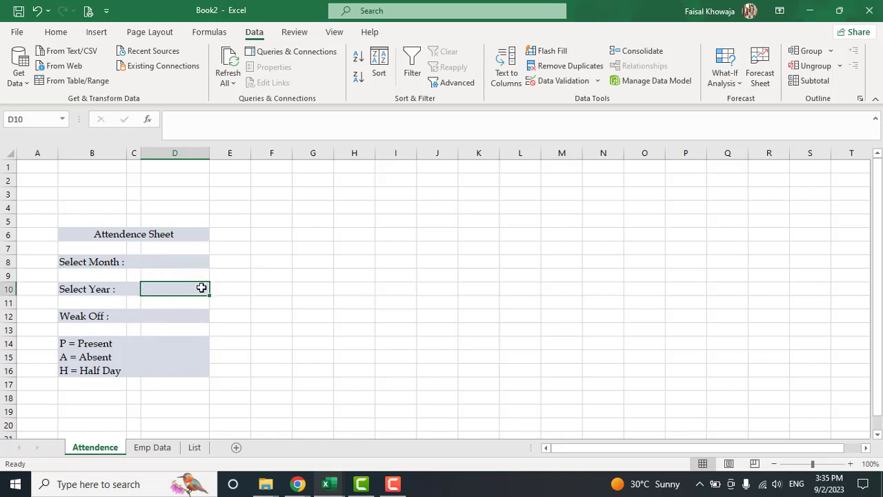
left_click(560, 80)
left_click(584, 169)
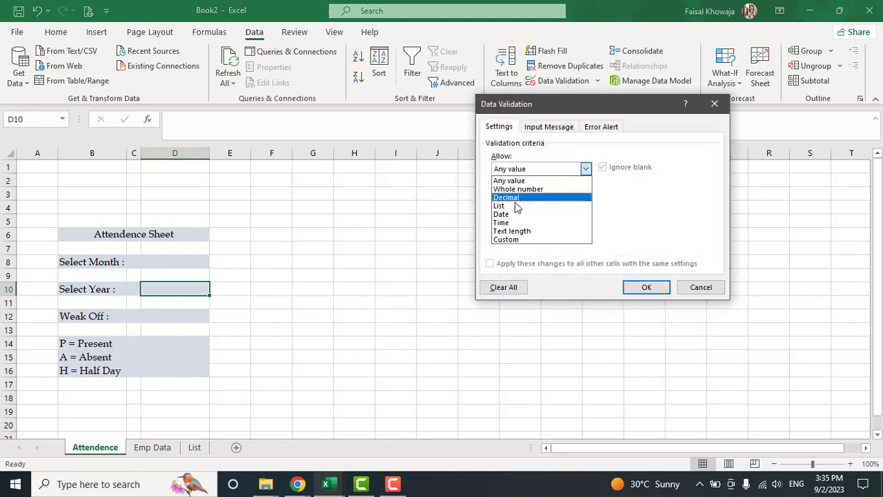
left_click(517, 202)
left_click(515, 221)
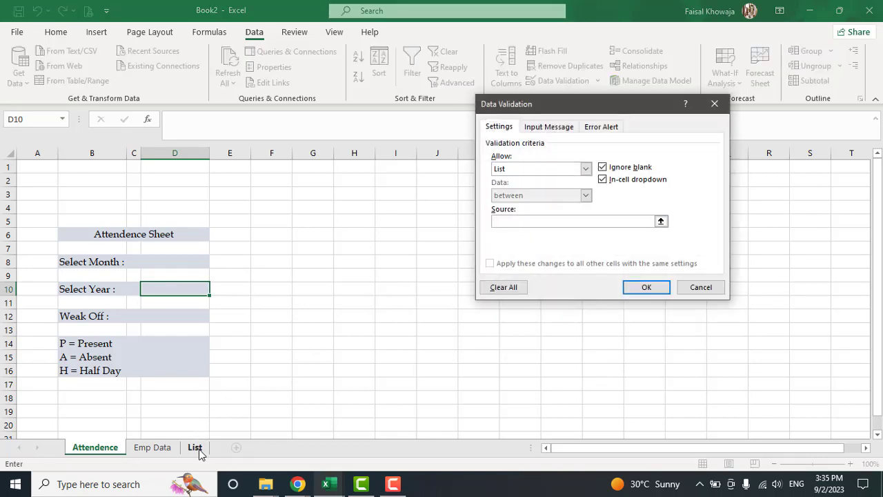
left_click(195, 447)
left_click_drag(166, 167, 152, 307)
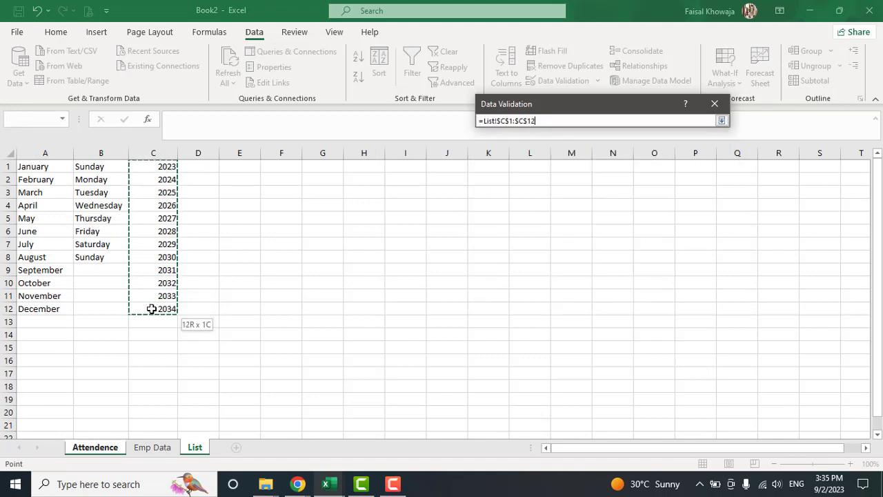
left_click(636, 287)
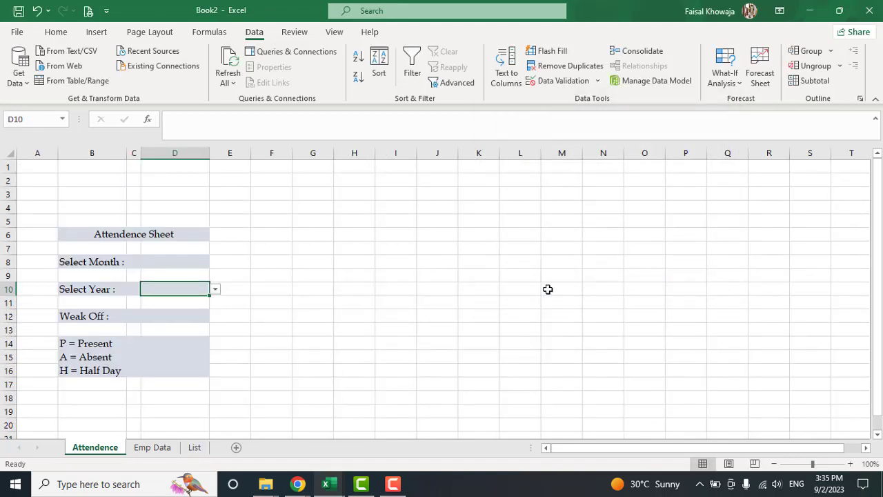
Add list data validation to the Weak Off cell D12 with source =List!$B$1:$B$7.
left_click(197, 316)
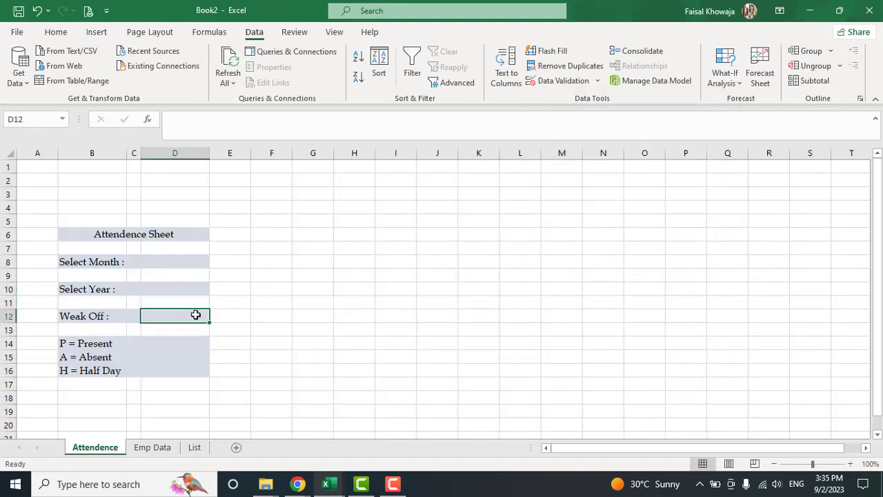
left_click(565, 81)
left_click(586, 170)
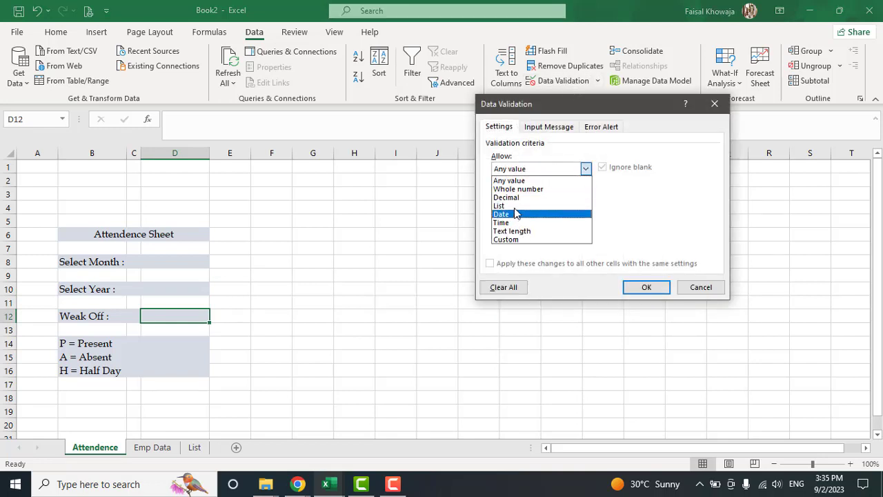
left_click(499, 205)
left_click(525, 221)
left_click(195, 448)
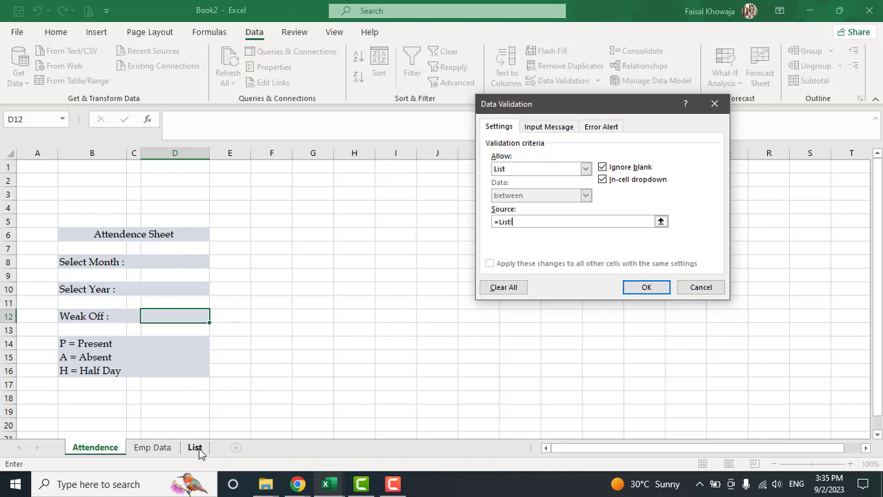
left_click_drag(93, 166, 102, 237)
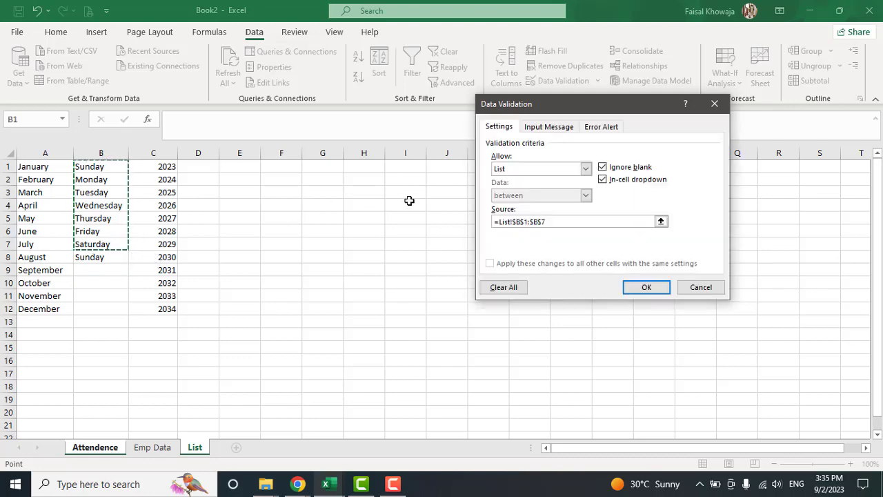
left_click(647, 287)
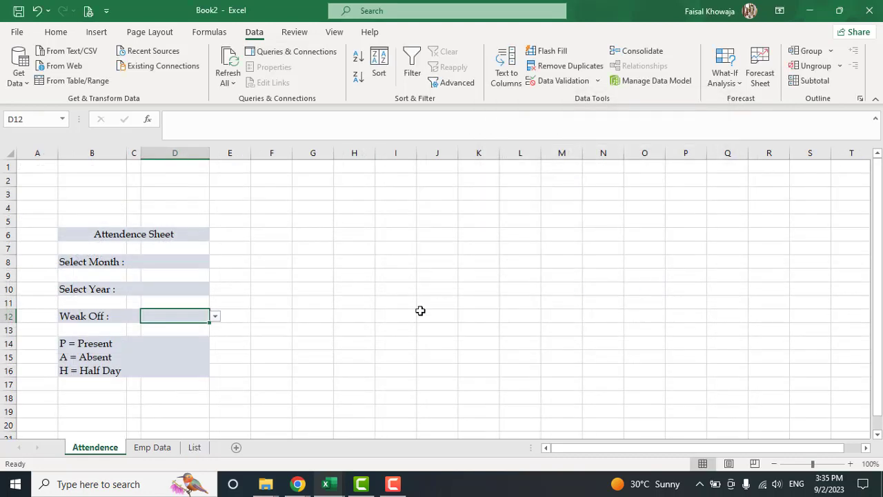
Check the choices in the Weak Off drop-down and look over the month, year and week-off selector cells.
left_click(216, 317)
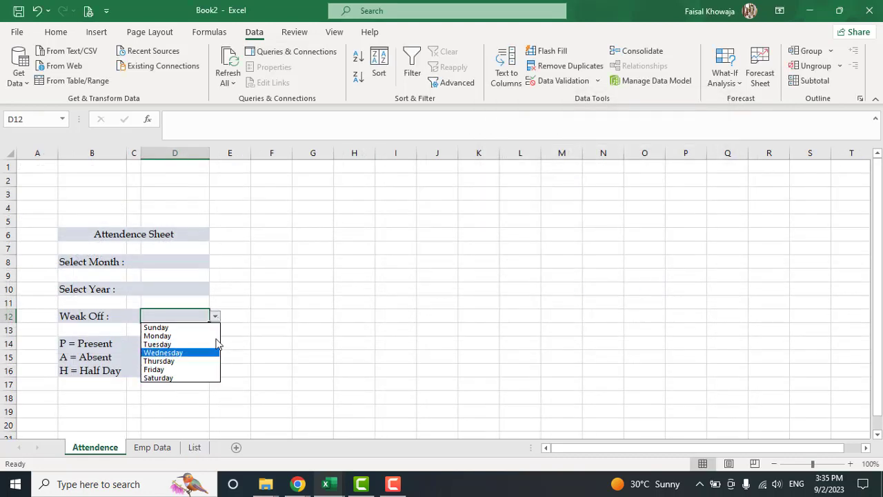
left_click(180, 269)
left_click(183, 289)
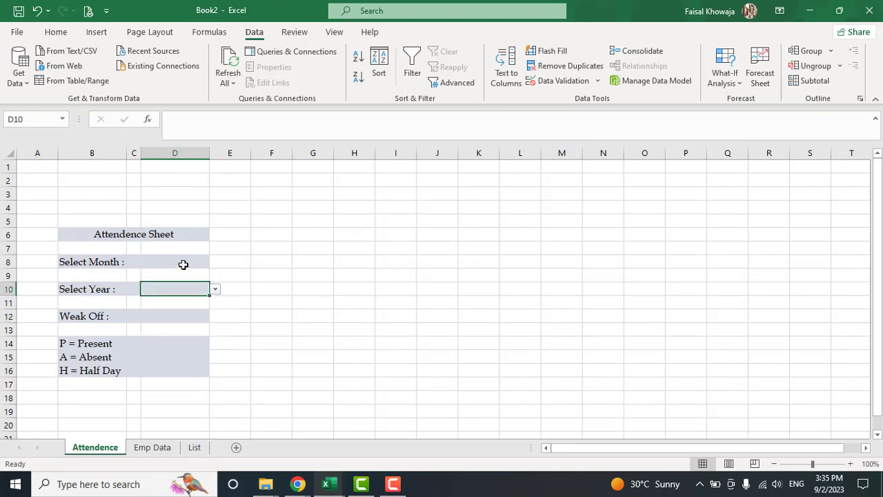
left_click(182, 265)
left_click(190, 289)
left_click(186, 319)
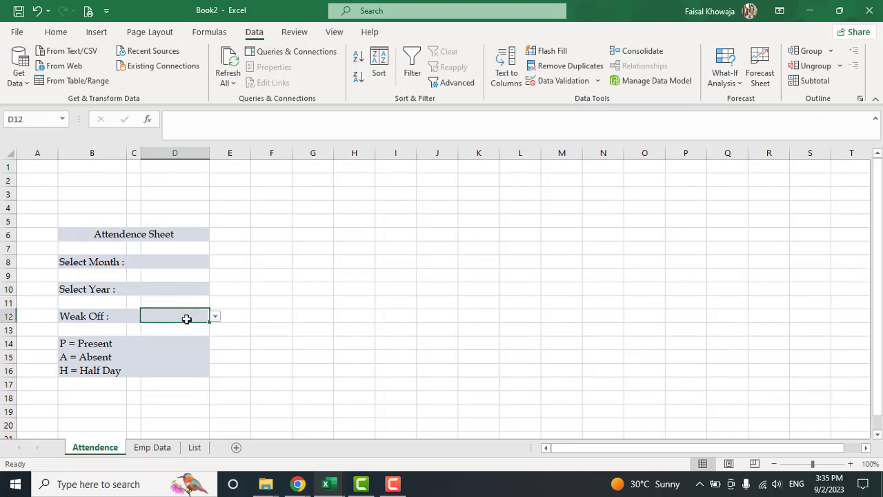
Review the month entries on the List sheet, then return to the Select Month cell on the Attendence sheet.
left_click(196, 447)
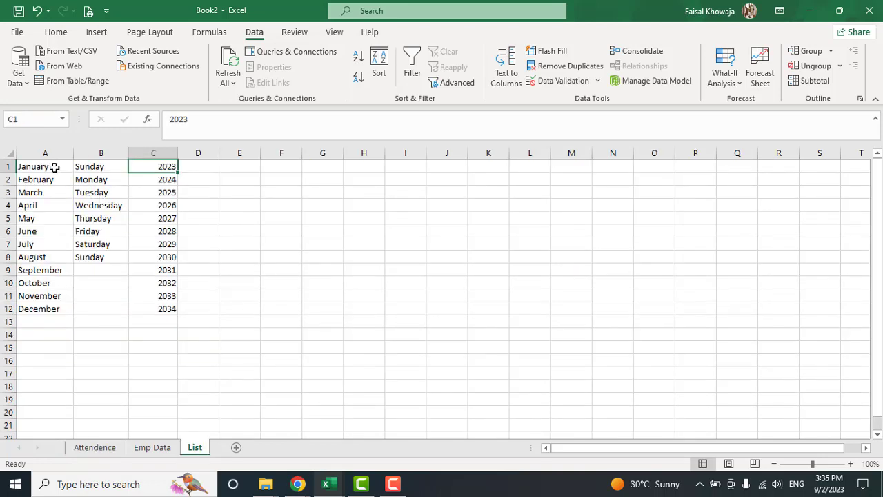
left_click_drag(53, 168, 59, 311)
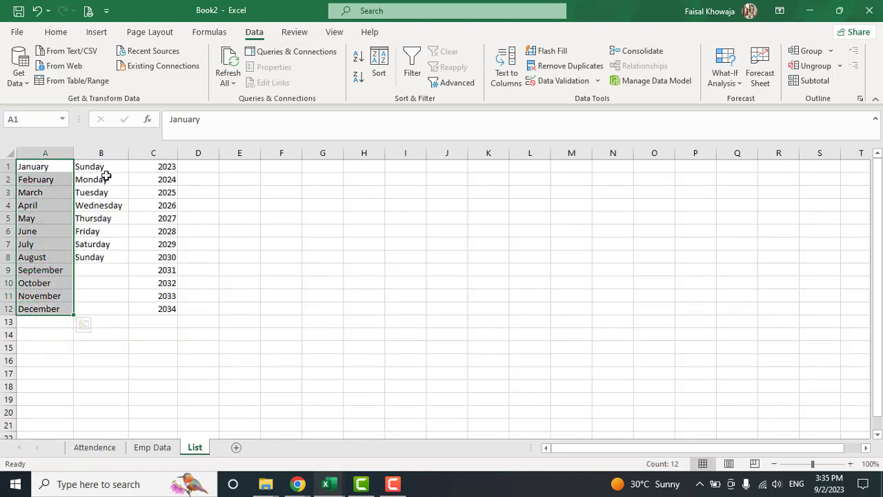
left_click(97, 452)
left_click(172, 264)
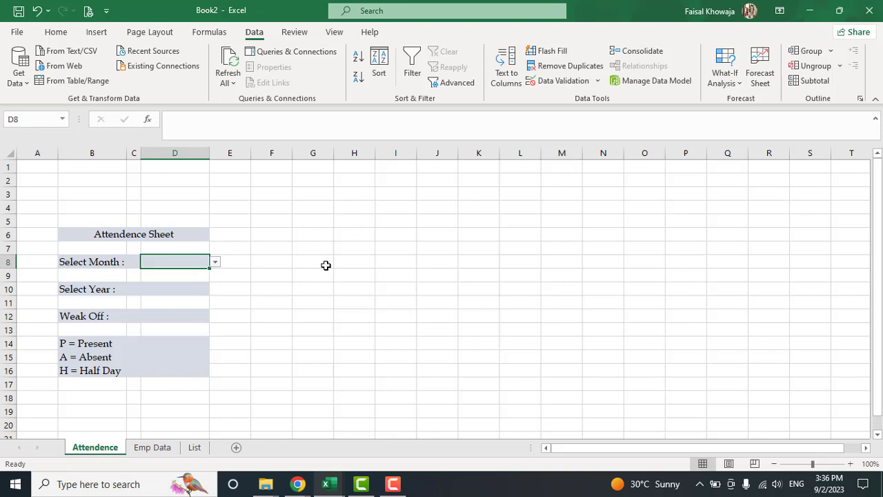
left_click(90, 395)
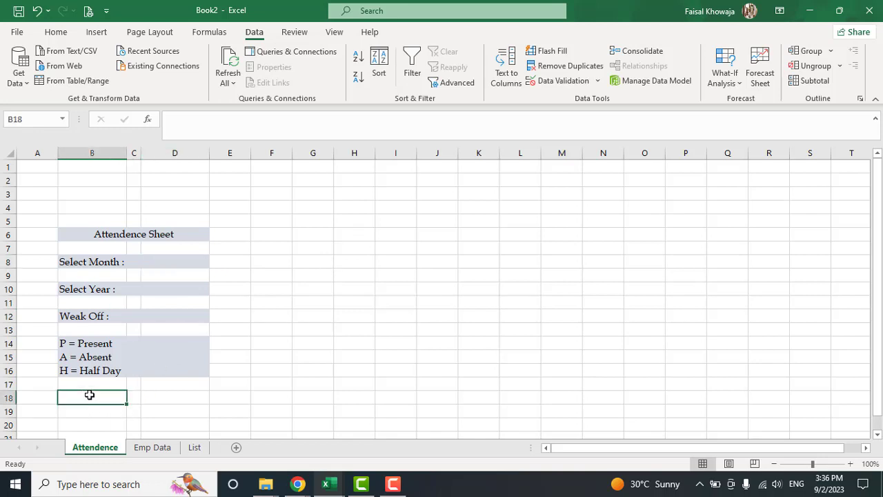
left_click(179, 400)
Enter the headers Emp ID in cell F6 and Emp Name in cell G6 of the Attendence sheet.
left_click(269, 233)
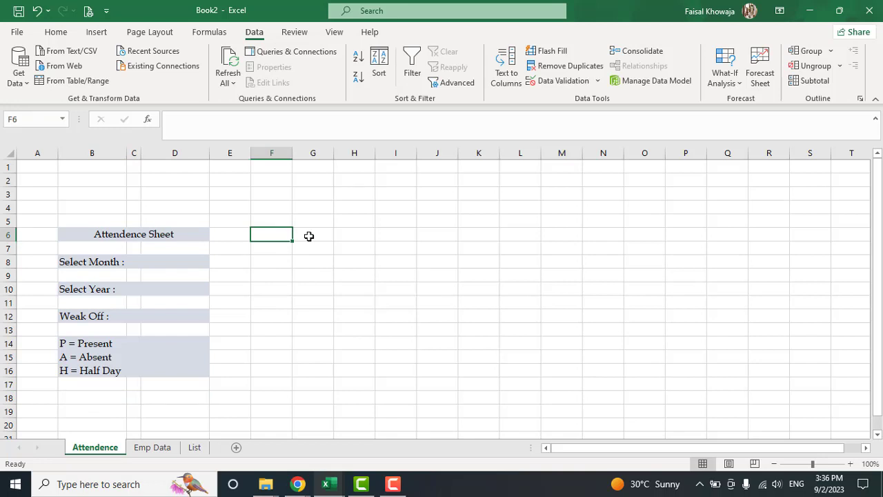
type("Emp")
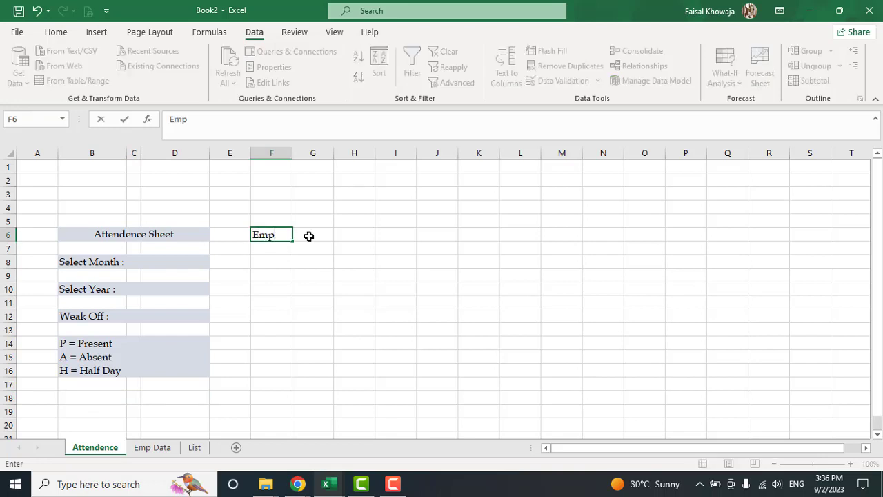
type(" ID")
left_click(308, 236)
type("Emp Name")
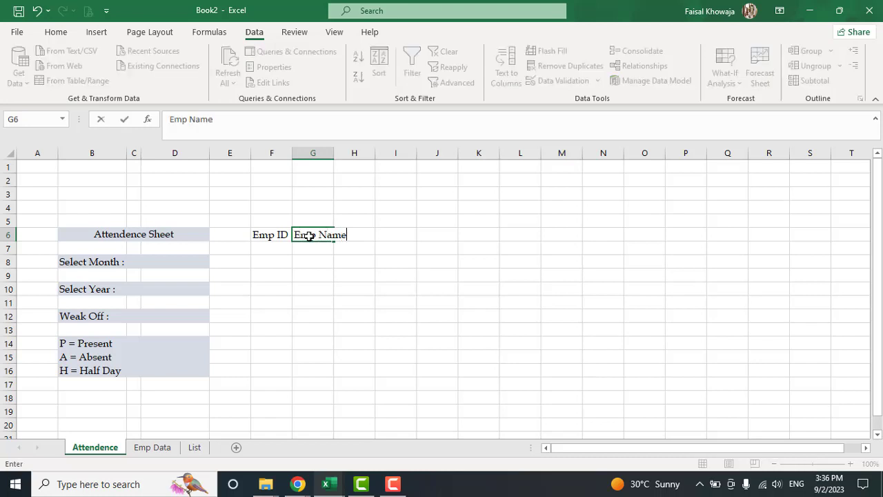
key("Tab")
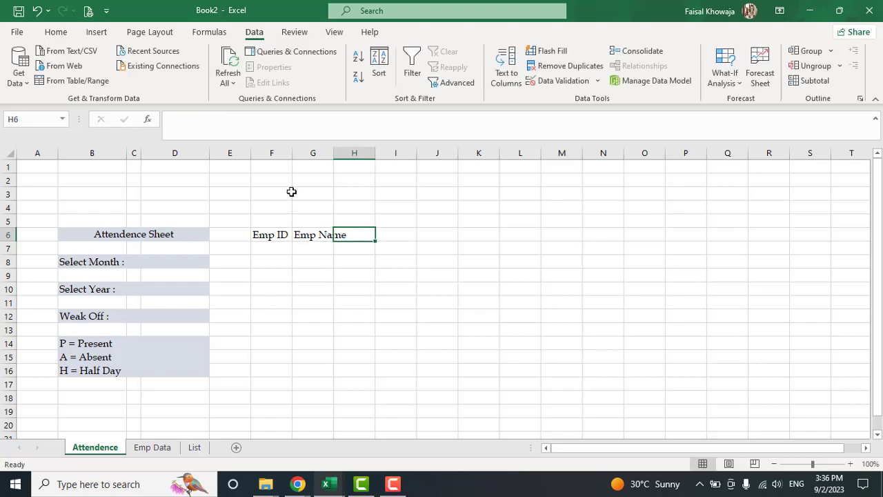
Widen columns F and G so that the Emp ID and Emp Name headers fit.
left_click_drag(292, 154, 358, 154)
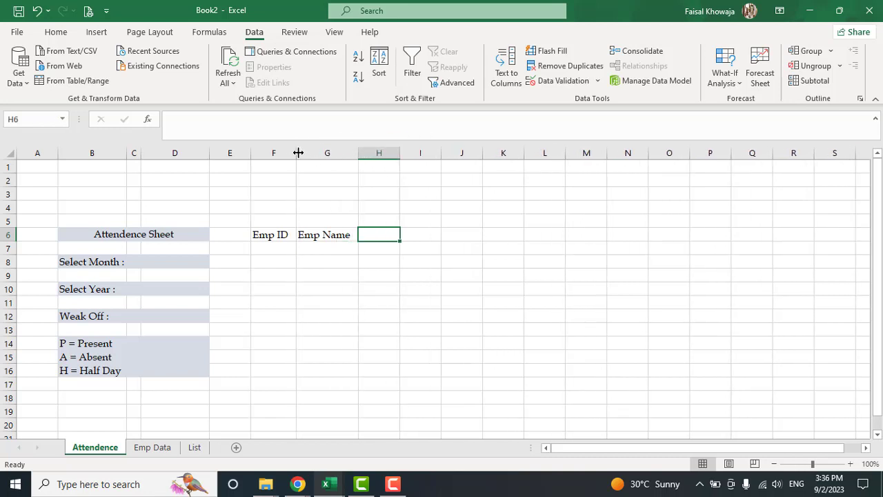
left_click_drag(298, 152, 299, 153)
left_click(348, 276)
left_click(321, 238)
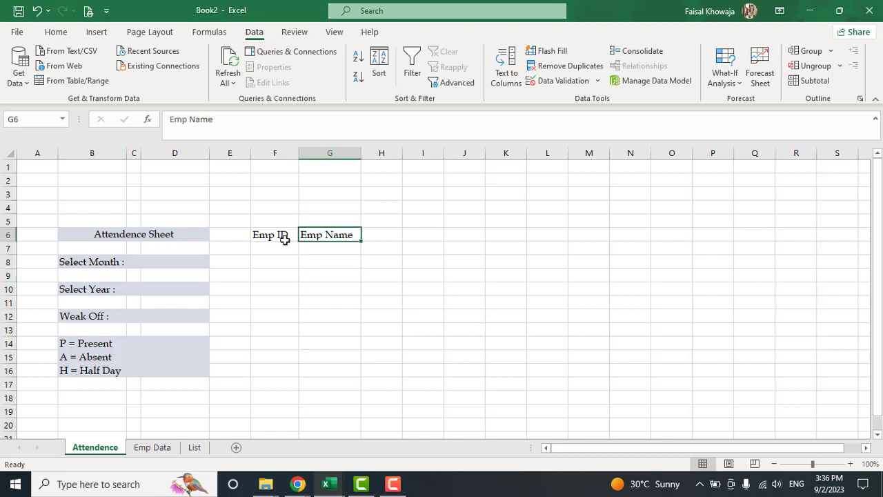
left_click(281, 243)
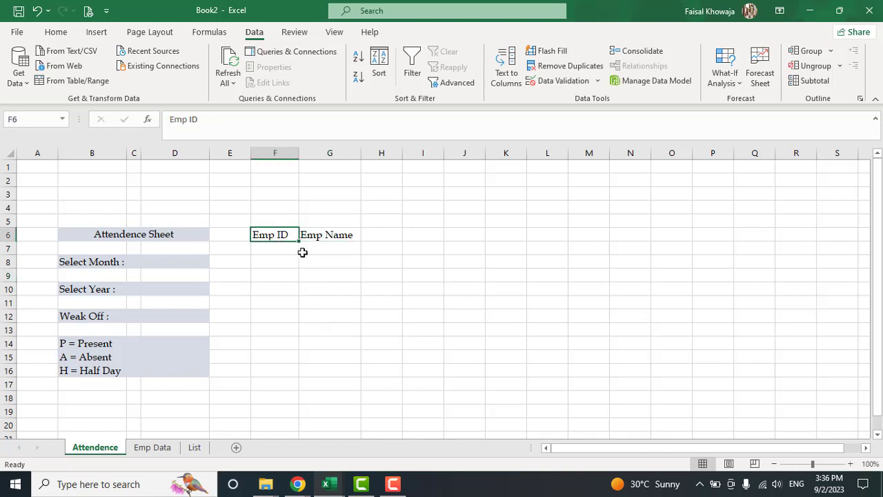
left_click(383, 235)
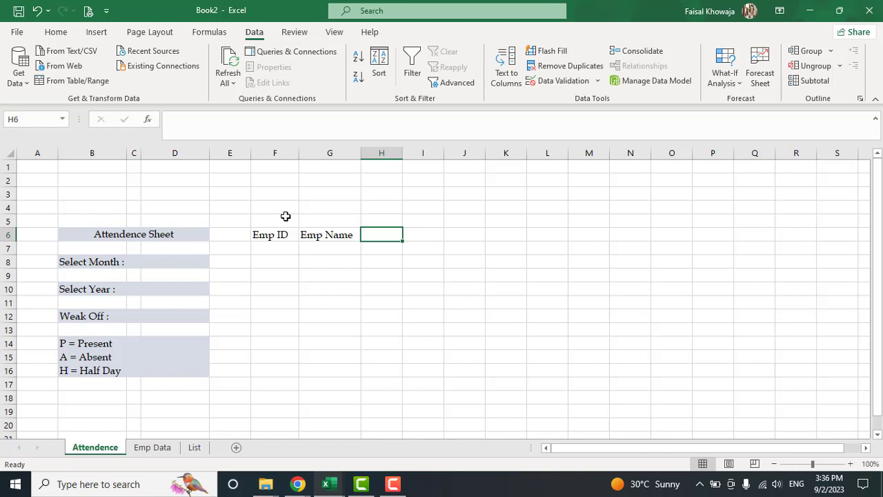
left_click(94, 168)
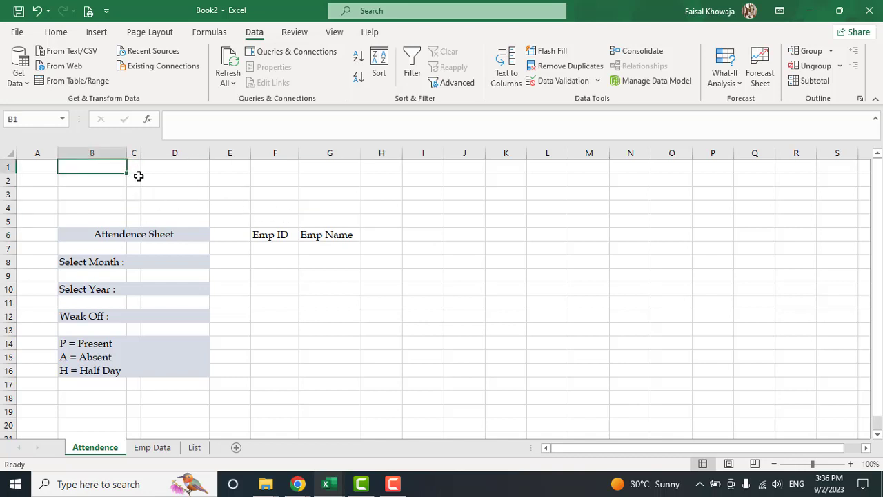
left_click(56, 32)
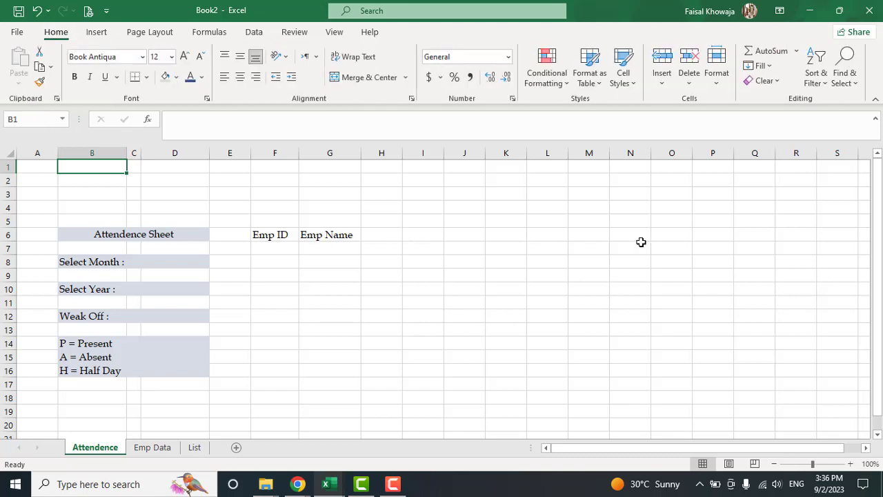
left_click(290, 247)
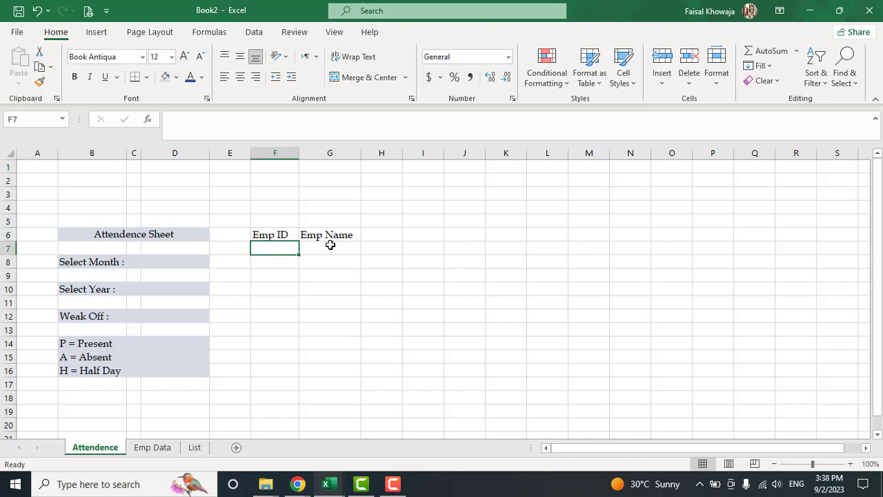
left_click(107, 165)
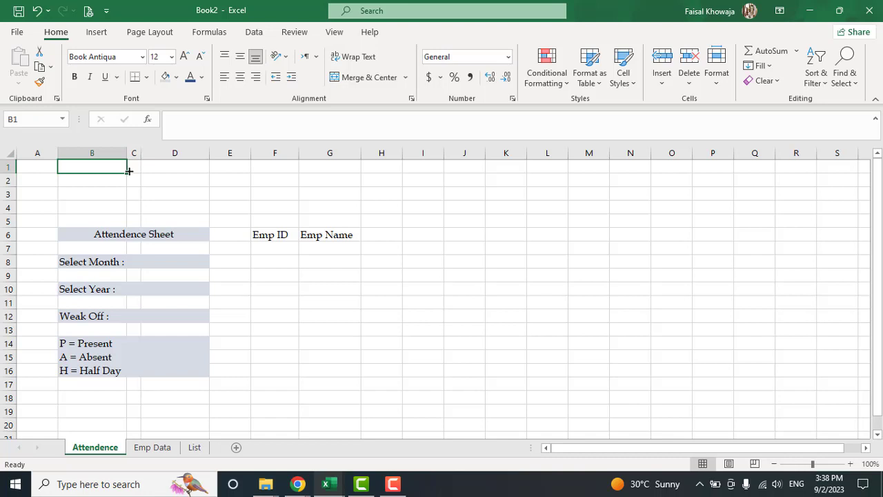
Choose March for Select Month in D8 and 2023 for Select Year in D10.
left_click(175, 261)
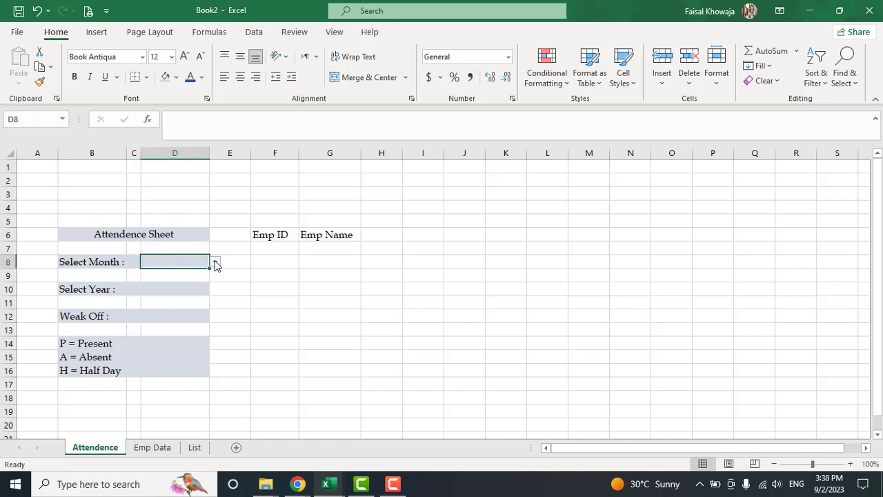
left_click(216, 264)
left_click(193, 291)
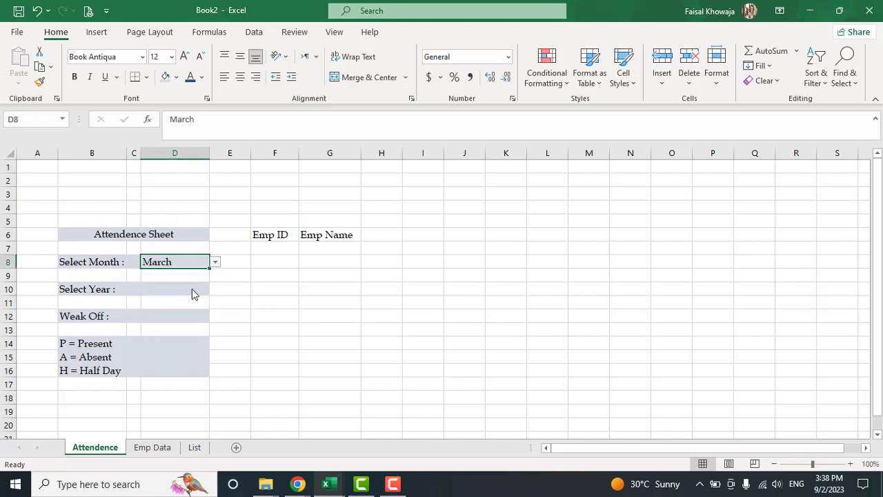
left_click(194, 292)
left_click(216, 290)
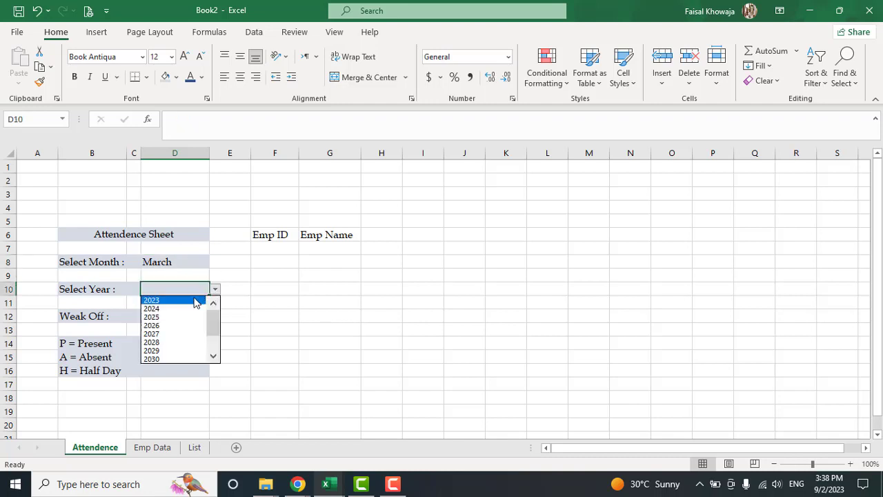
left_click(194, 301)
Choose Sunday as the Weak Off day in D12 and right-align the selector cells D8:D12.
left_click(196, 319)
left_click(214, 319)
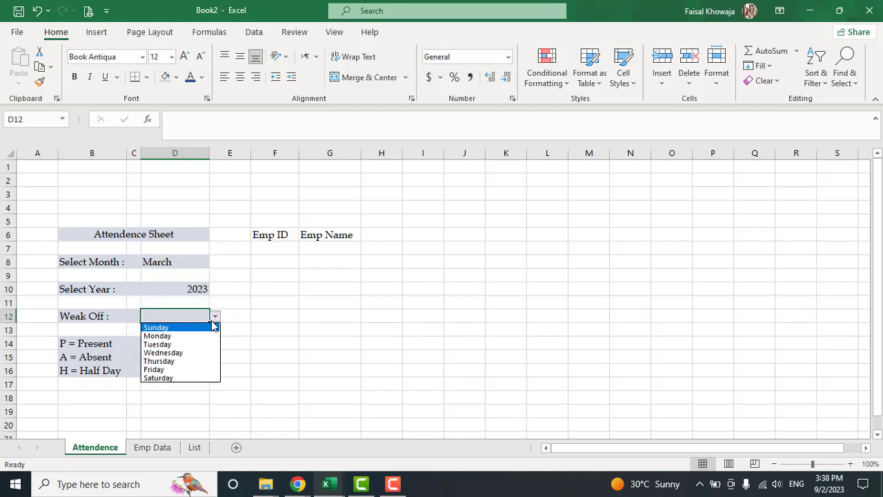
left_click(203, 327)
left_click_drag(187, 261, 189, 315)
left_click(256, 78)
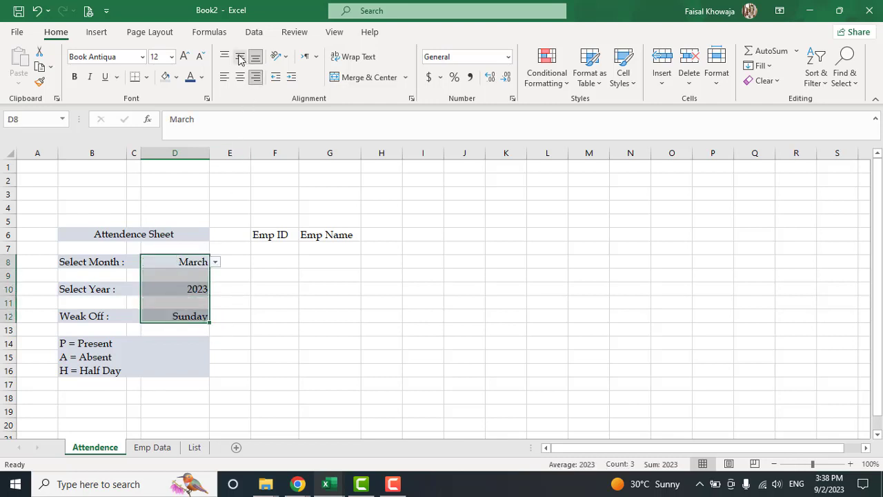
Enter the formula =DATEVALUE("1"&D8&D10) in cell B1 to build the month's first date from the selected month and year.
left_click(121, 169)
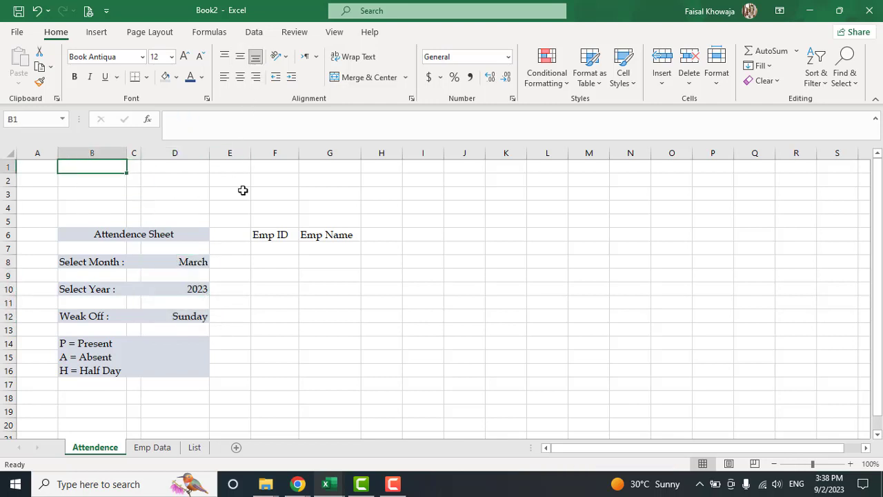
type("=")
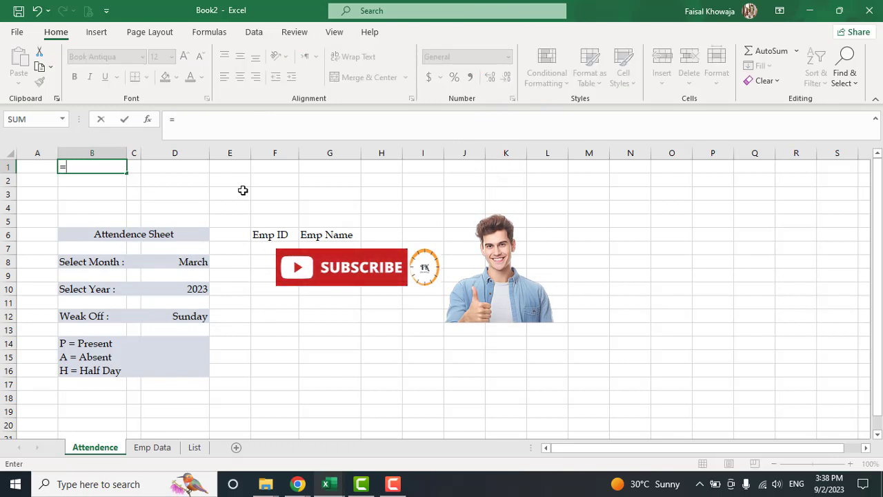
type("date")
key("Down")
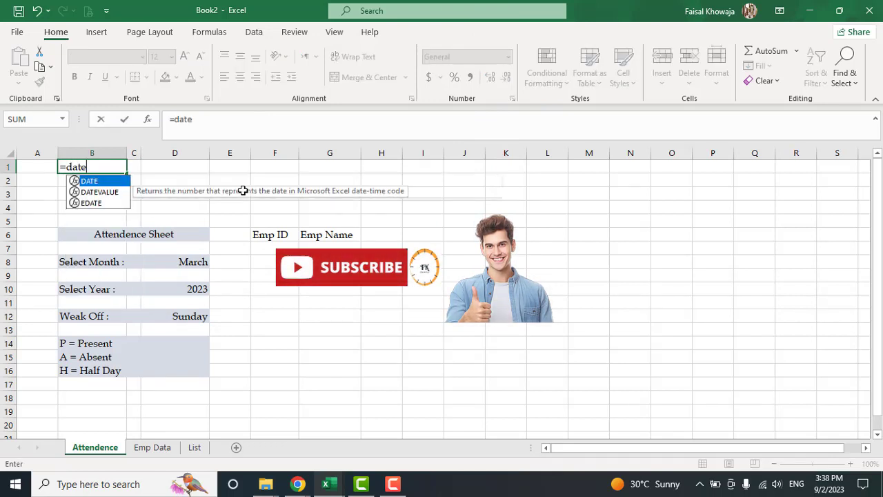
key("Tab")
type("\"1\"")
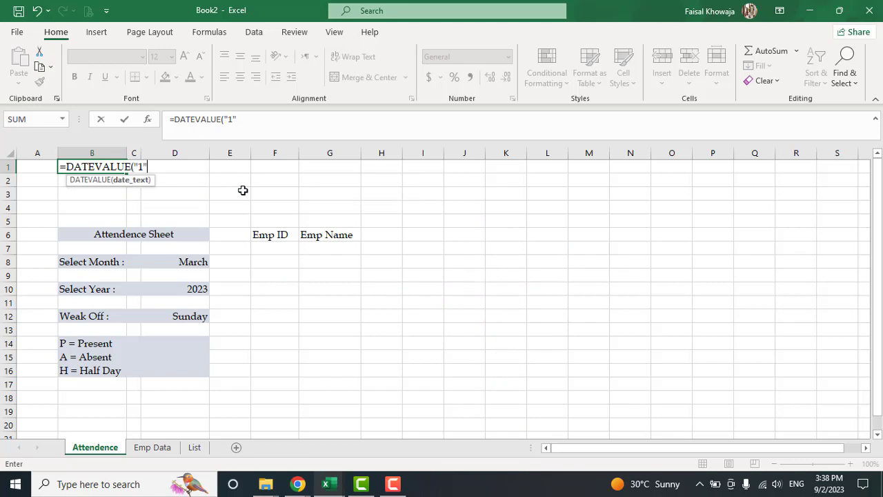
type("&")
key("Down")
key("Down")
key("Down")
key("Down")
key("Down")
key("Down")
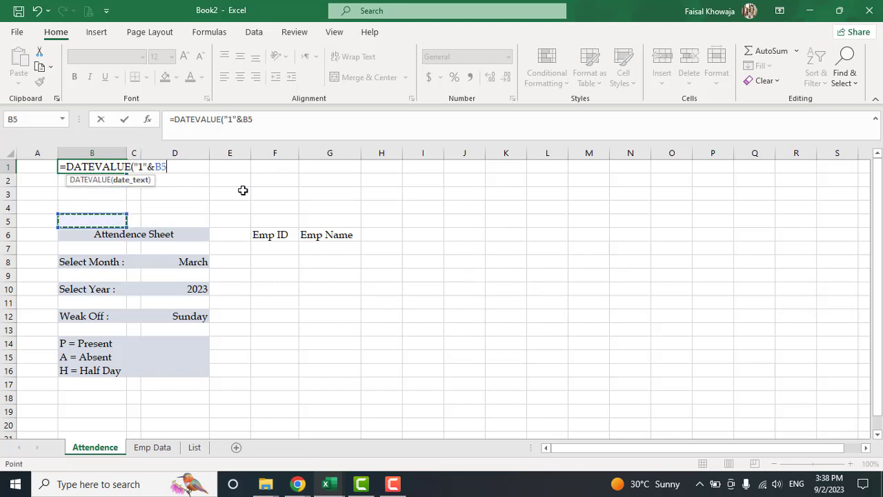
key("Down")
key("Right")
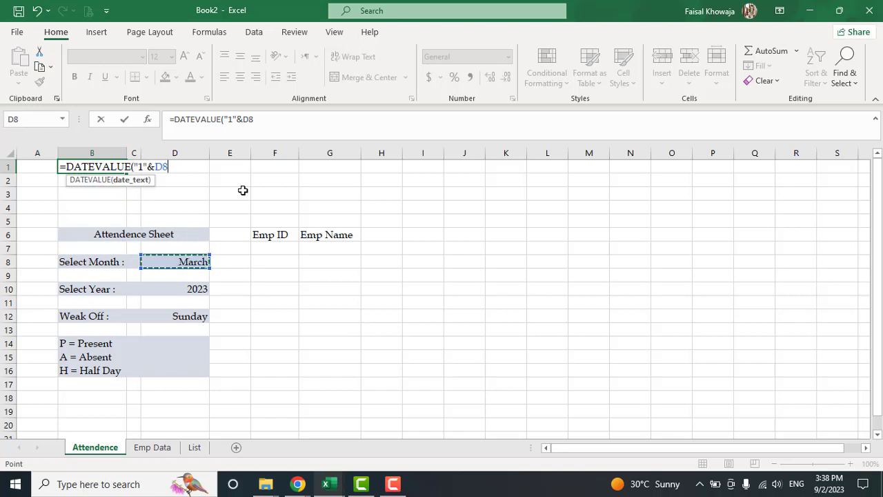
type("&")
key("Down")
key("Down")
key("Down")
key("Down")
key("Down")
key("Down")
key("Down")
key("Down")
key("Down")
key("Down")
key("Down")
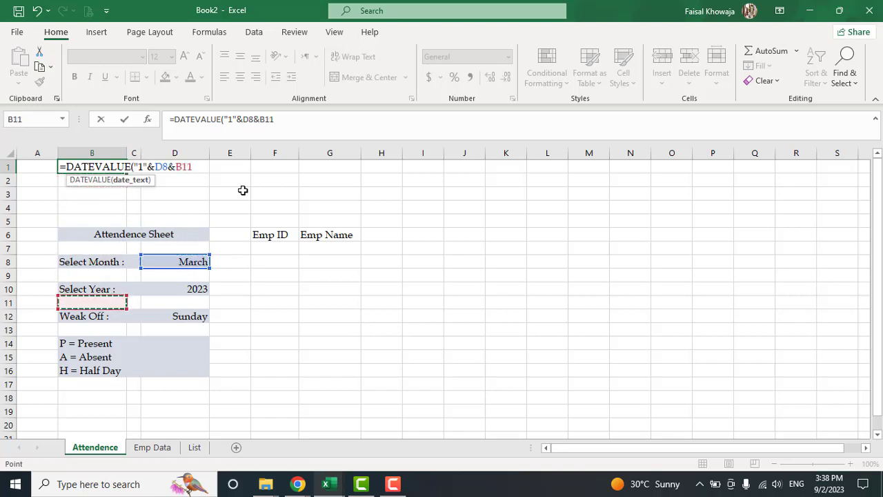
key("Right")
key("Right")
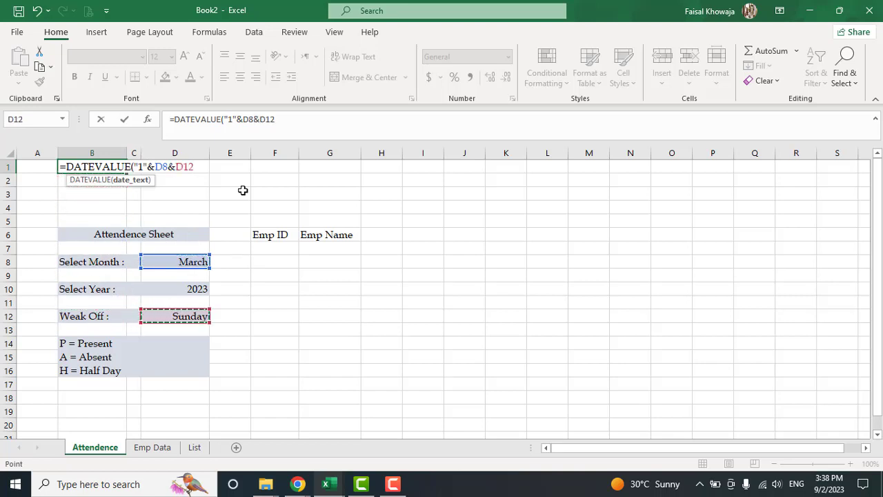
key("Up")
key("Up")
type(")")
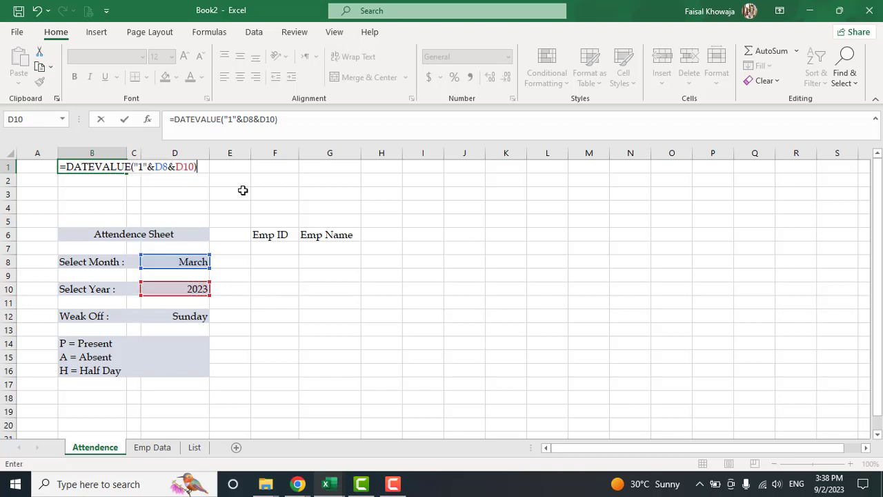
key("Return")
Format cell B1 as a date with the 14-Mar-12 type.
key("Up")
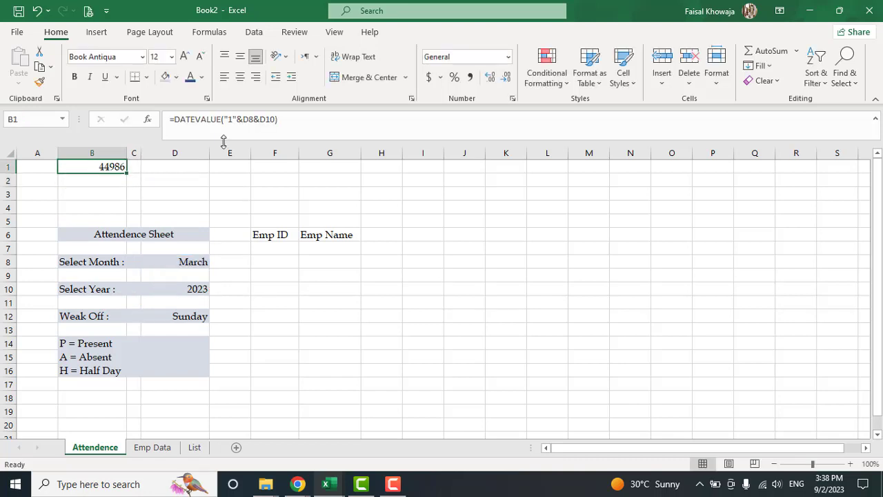
right_click(94, 166)
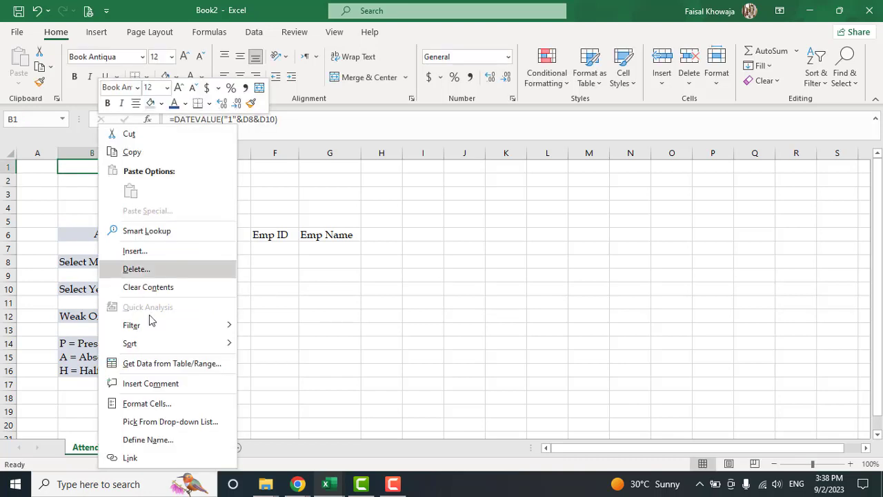
left_click(162, 403)
left_click(40, 188)
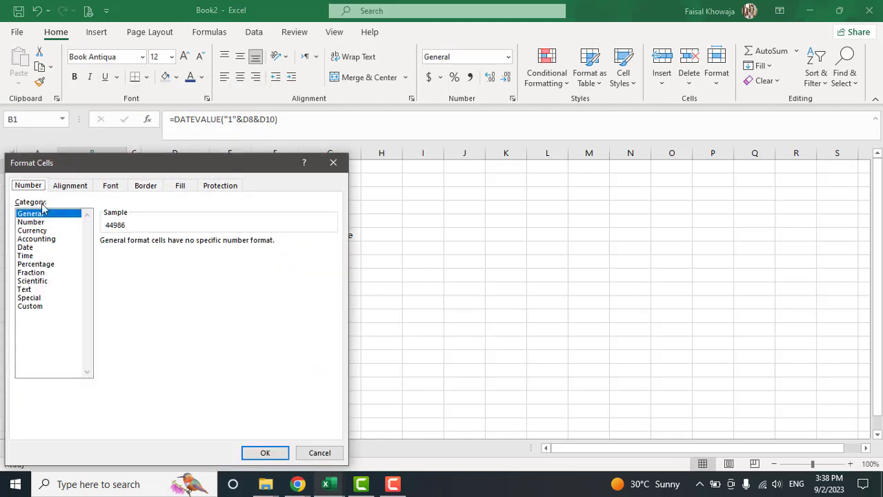
left_click(39, 248)
left_click(332, 300)
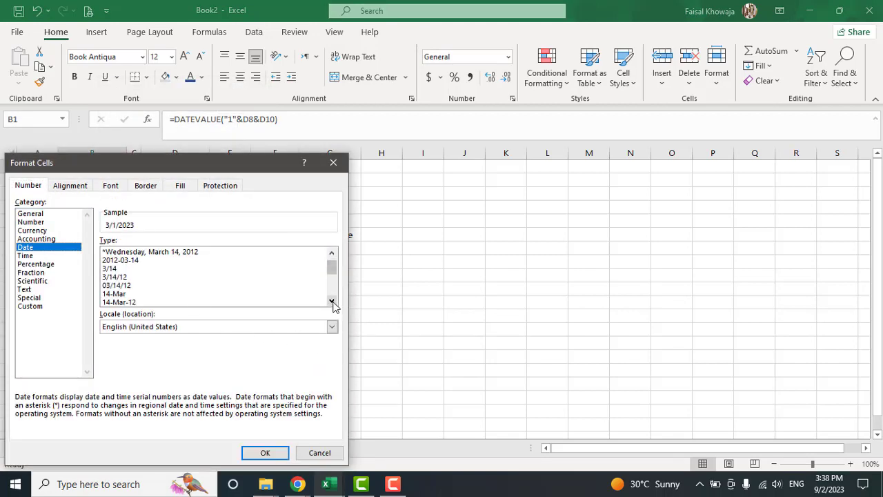
left_click(332, 300)
left_click(158, 298)
left_click(265, 453)
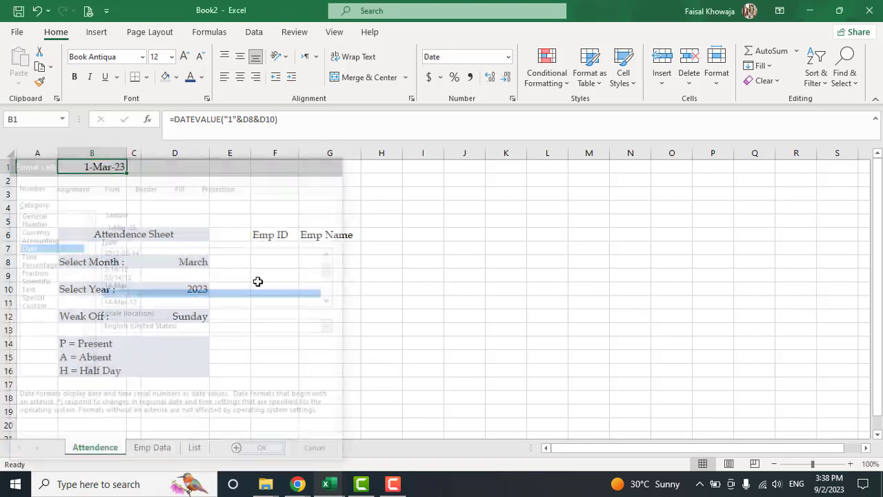
Center the date in cell B1 both horizontally and vertically.
left_click(240, 76)
left_click(239, 56)
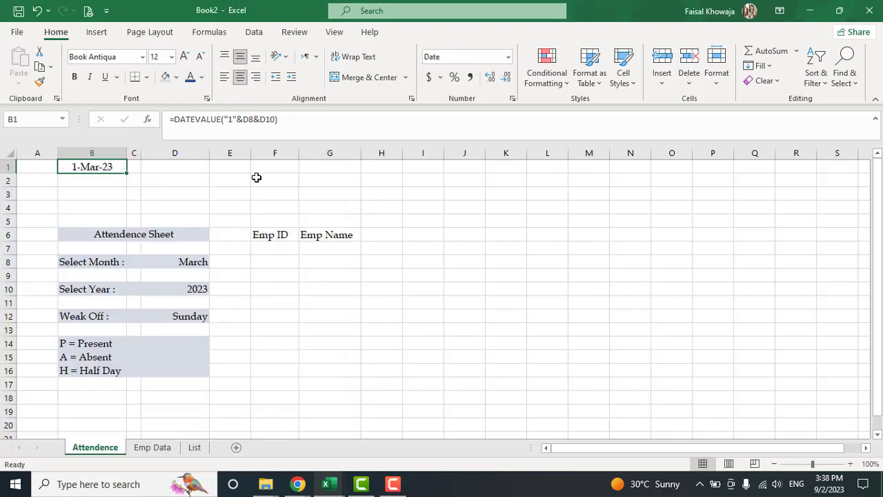
Examine how the month in D8 and the year in D10 feed the date formula in B1.
left_click(191, 263)
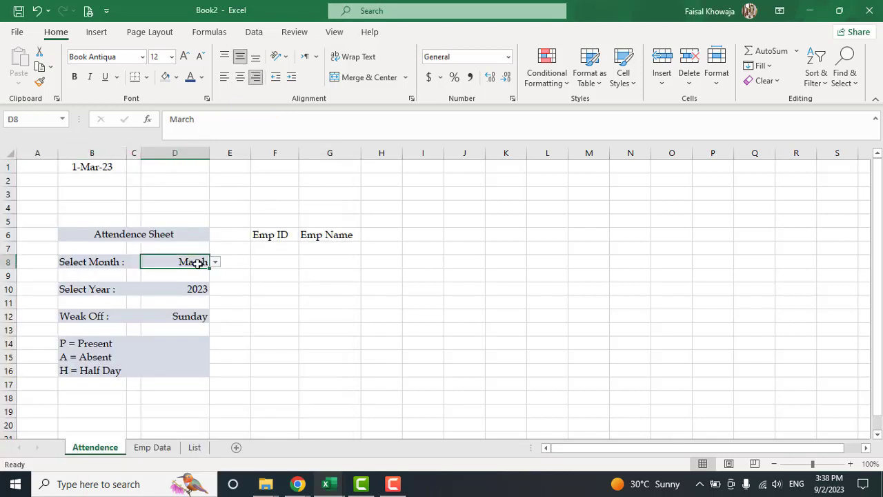
left_click(202, 293)
left_click(196, 259)
left_click(197, 290)
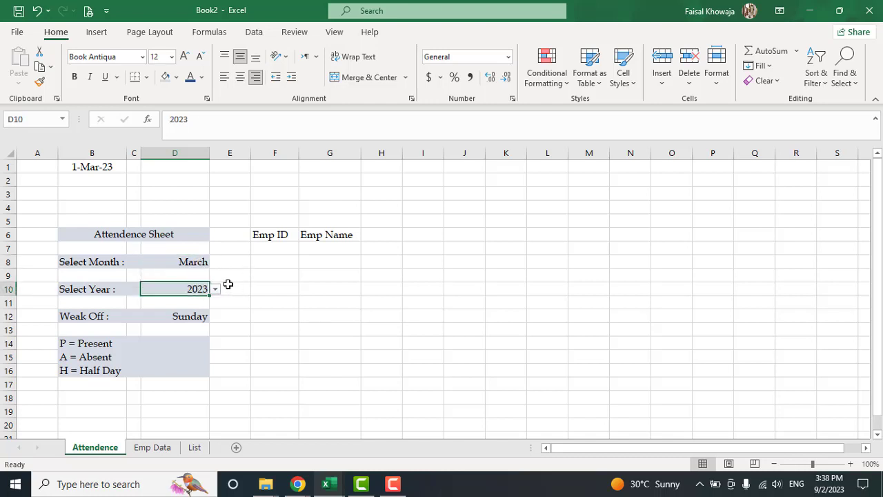
left_click(199, 263)
left_click(104, 167)
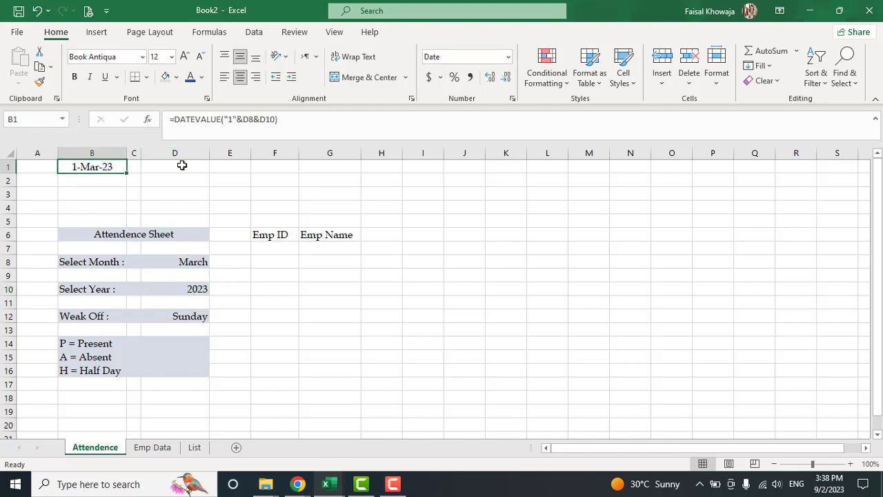
left_click(183, 165)
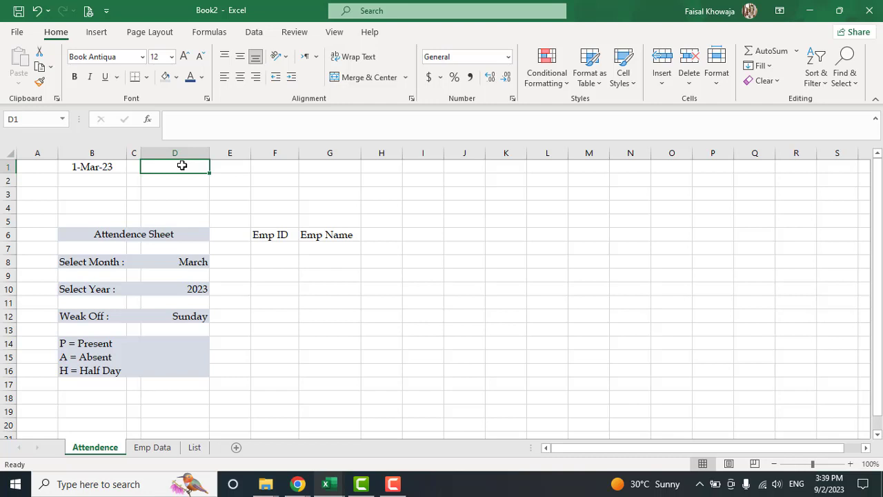
left_click(97, 169)
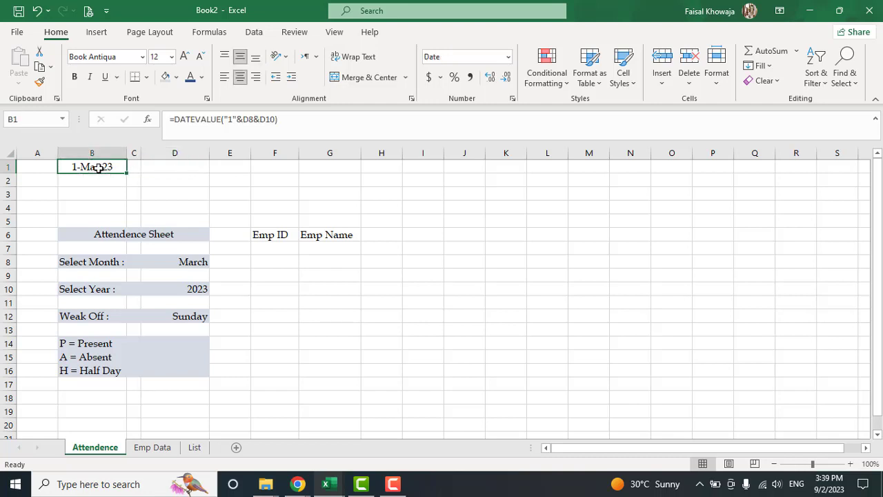
left_click(166, 168)
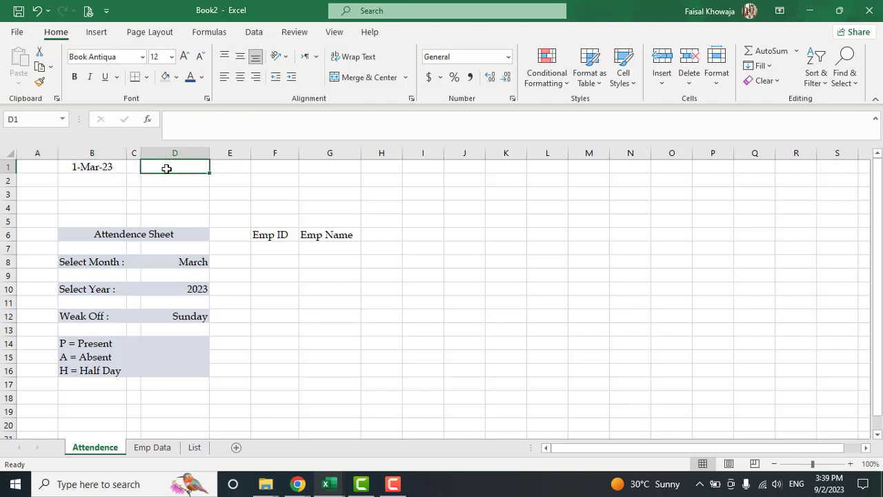
left_click(111, 179)
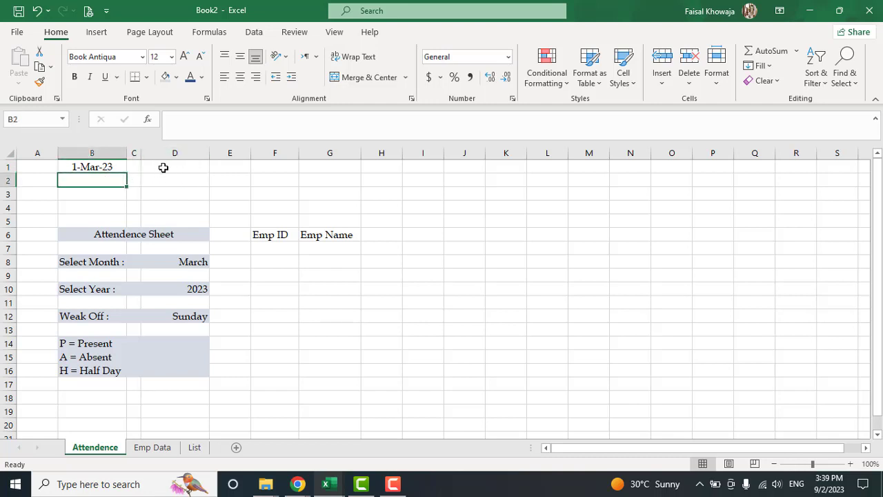
Enter the formula =EOMONTH(B1,0) in cell D1 to calculate the last date of the selected month.
left_click(164, 169)
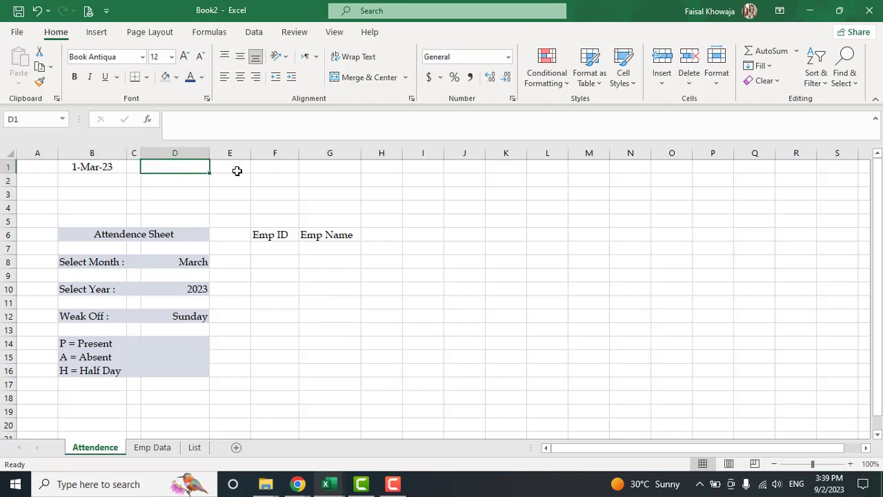
type("=")
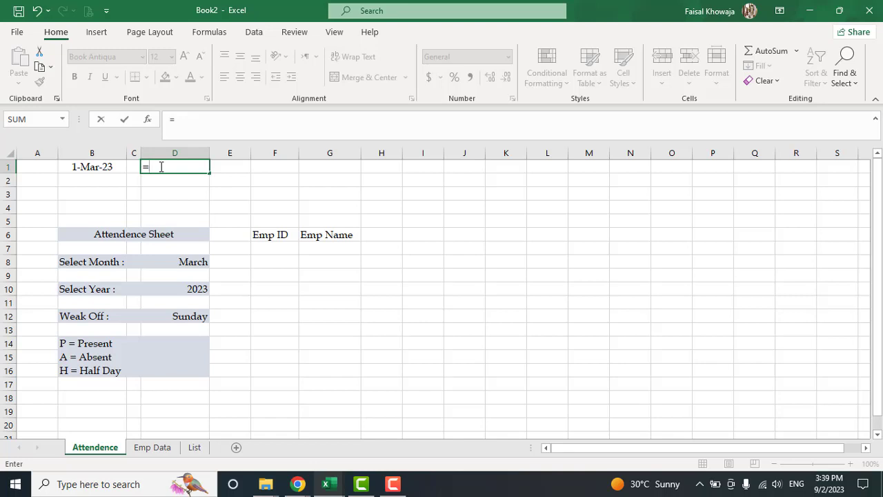
type("eo")
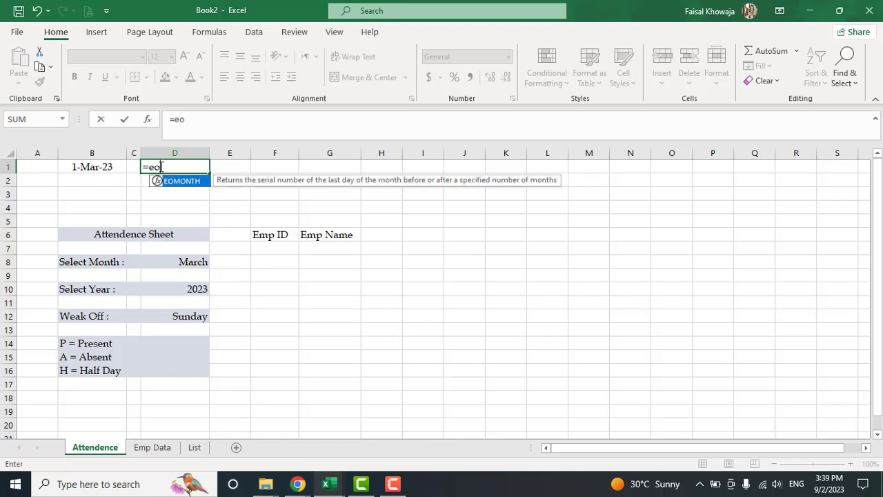
key("Tab")
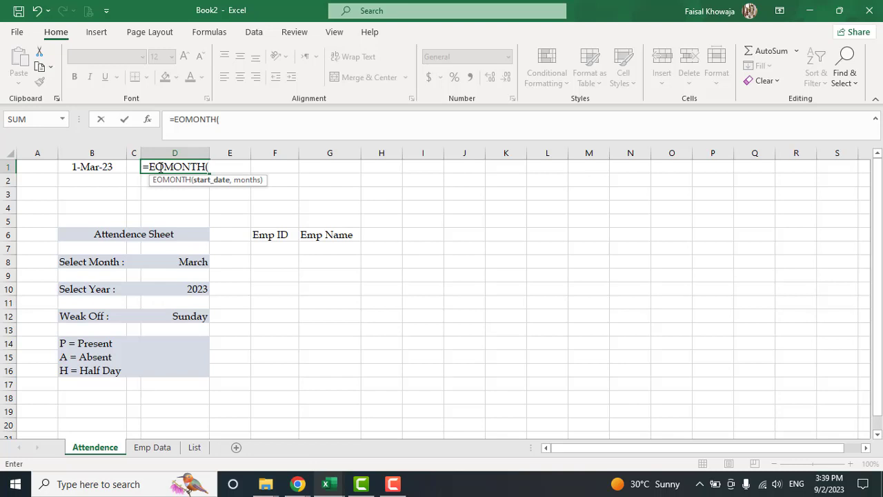
left_click(114, 166)
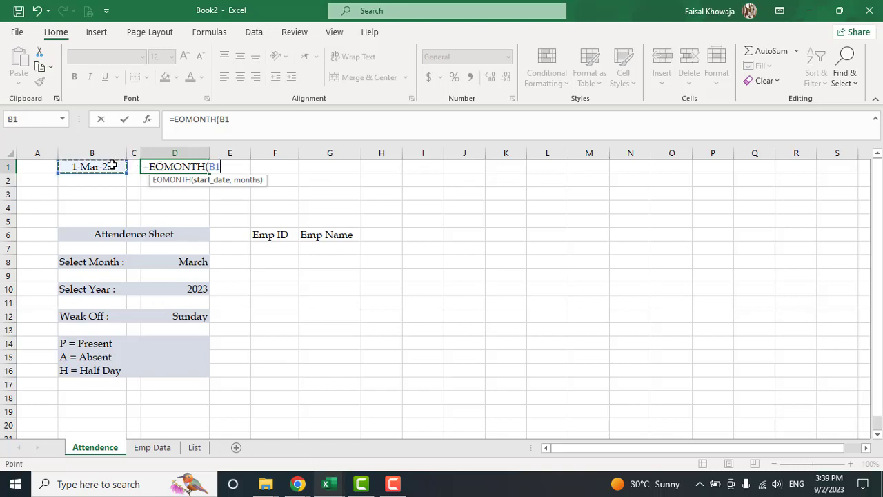
type(",")
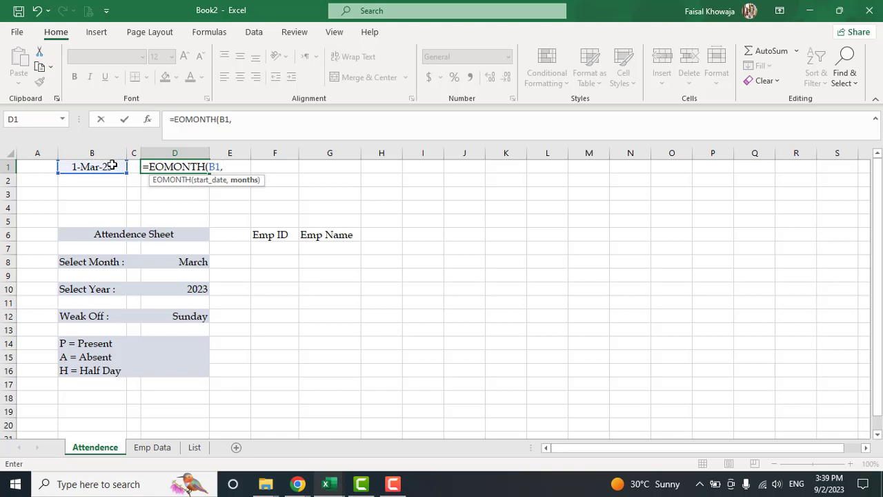
type("0)")
key("Return")
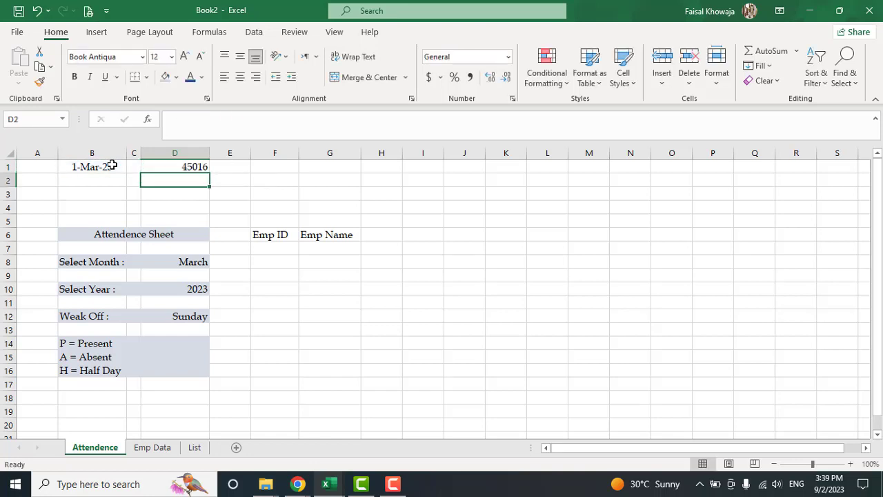
Center cell D1 horizontally and vertically and copy the date format of B1 onto it.
key("Up")
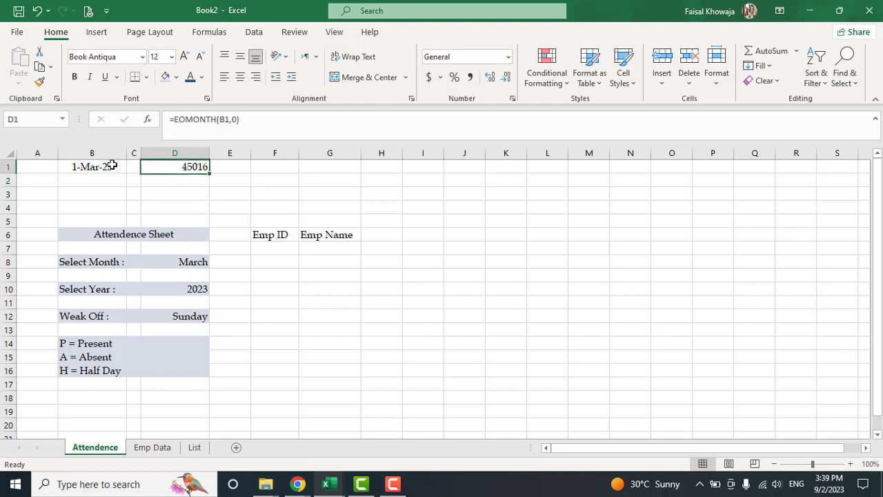
left_click(240, 76)
left_click(240, 56)
right_click(185, 166)
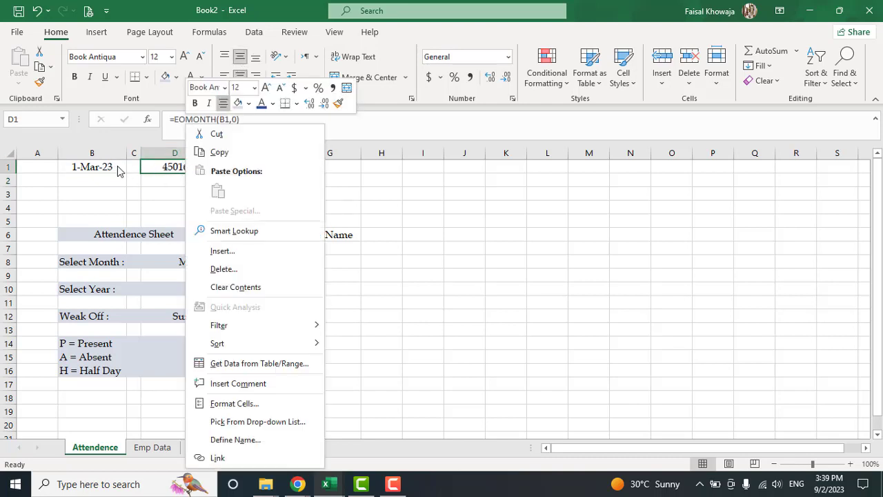
left_click(142, 166)
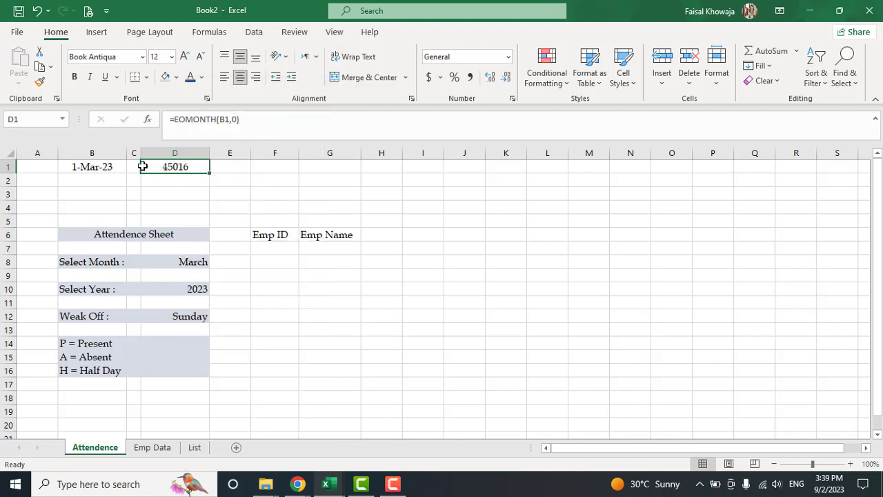
left_click(104, 166)
left_click(40, 82)
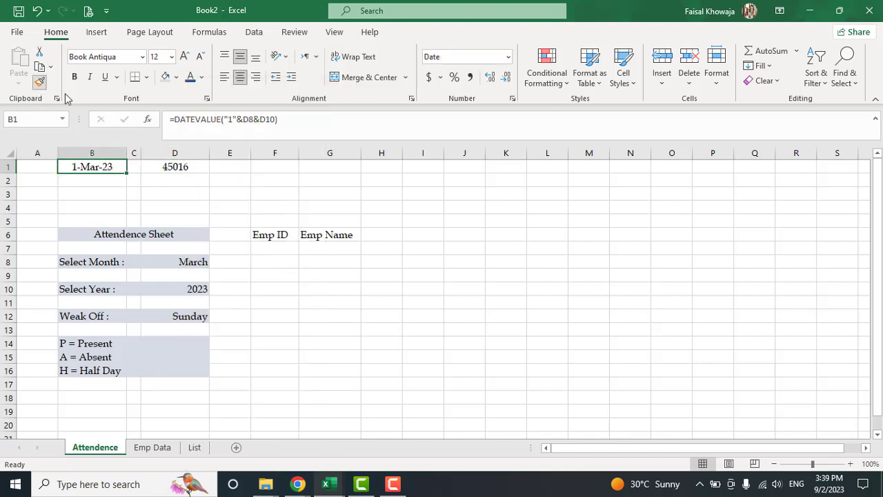
left_click(186, 166)
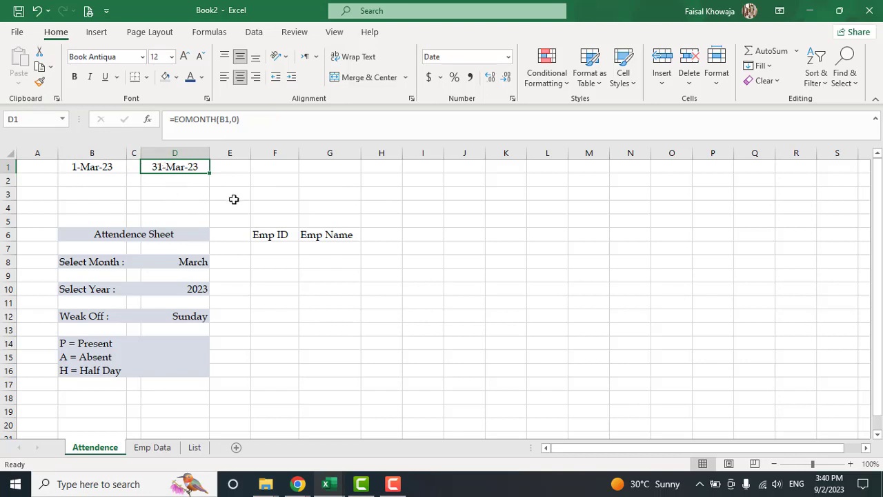
Enter the formula =TEXT(B1,"ddd") in cell B2 to get the abbreviated weekday of the first date.
left_click(110, 176)
left_click(109, 168)
left_click(160, 168)
left_click(112, 183)
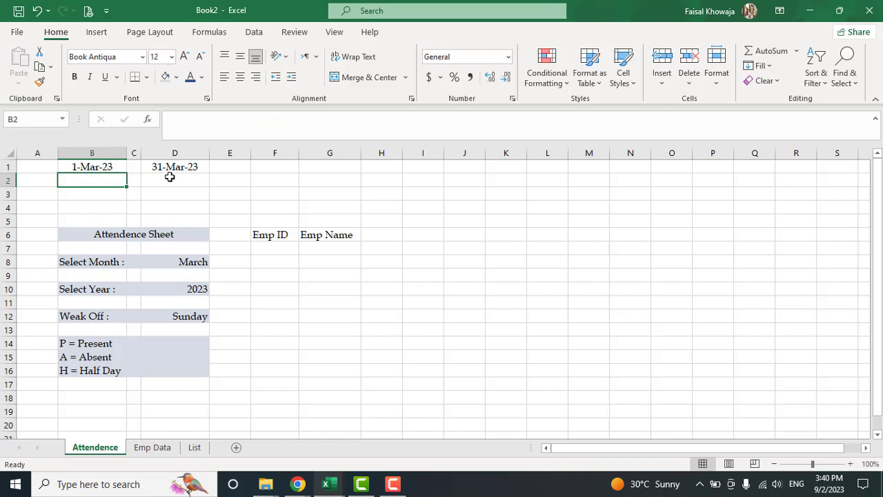
type("=t")
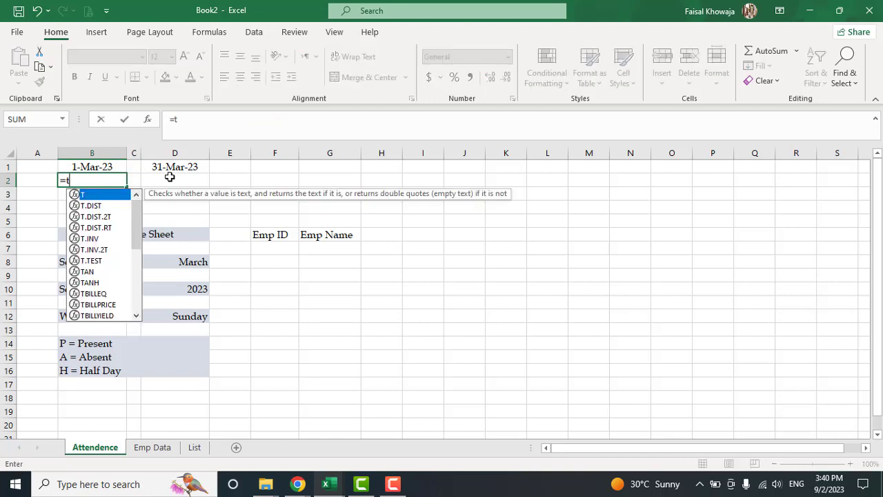
type("ext")
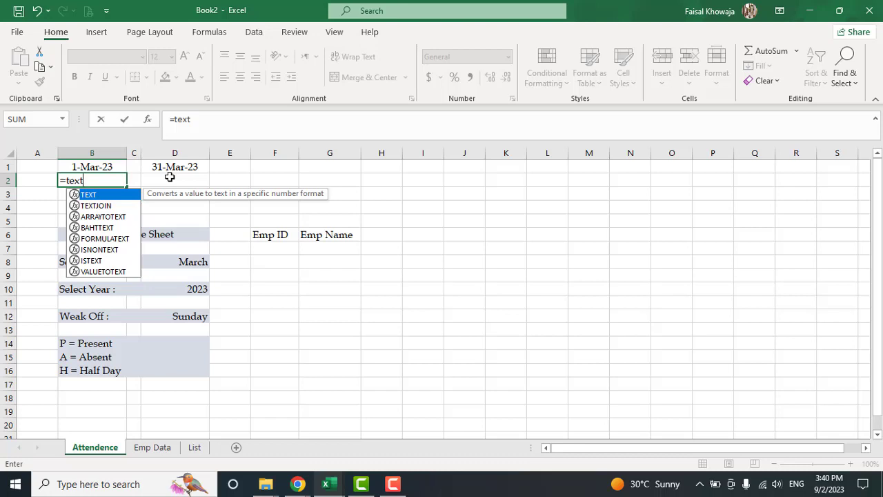
key("Tab")
key("Up")
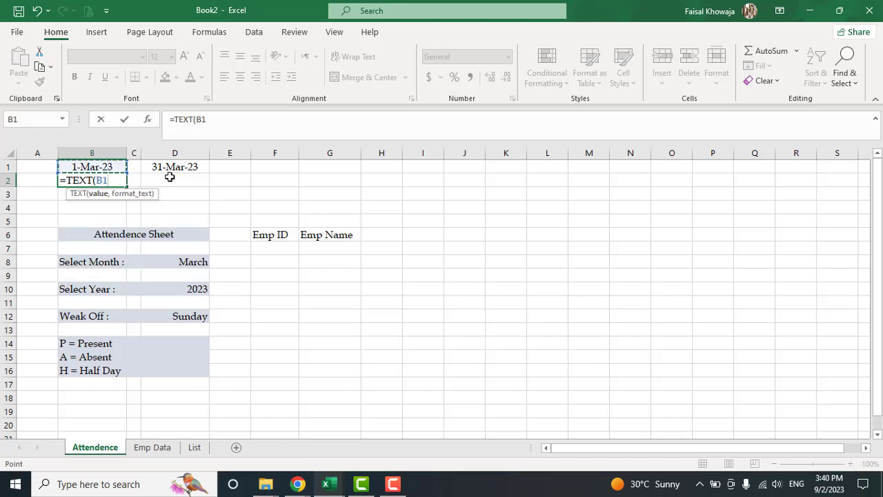
type(",\"")
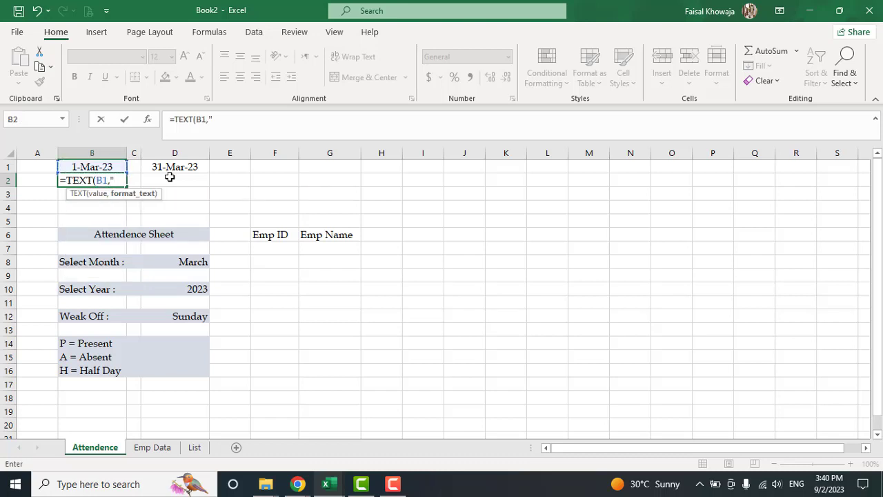
type("ddd\")")
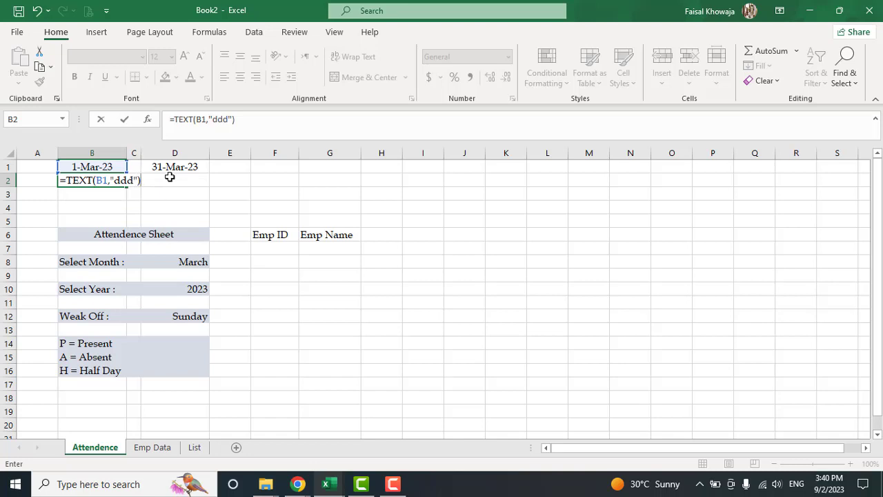
key("Return")
key("Up")
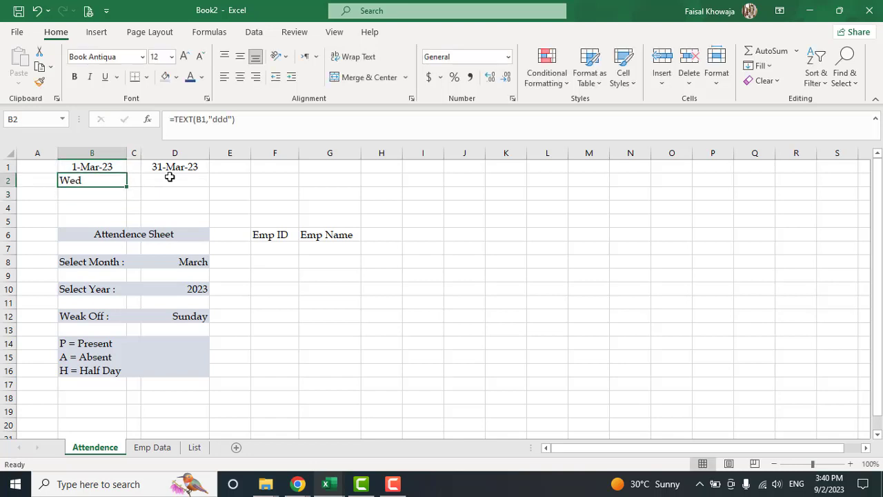
Change the B2 formula to =TEXT(B1,"dddd") to return the full weekday name.
key("F2")
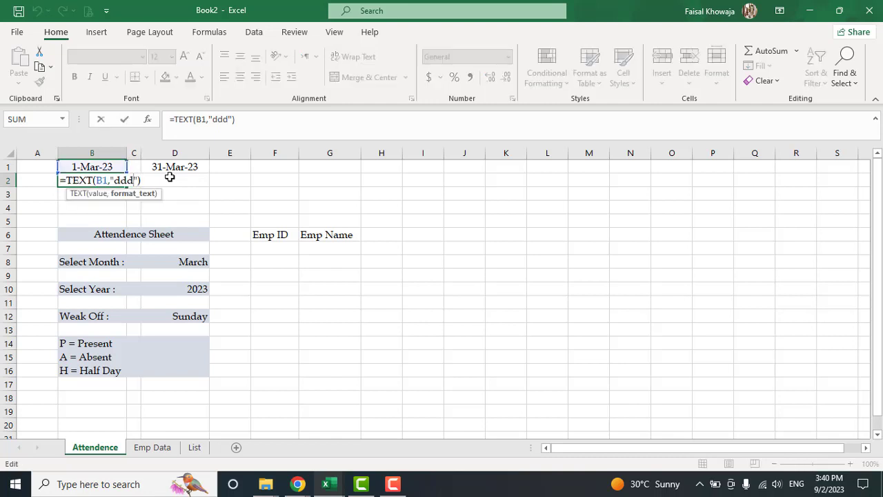
type("d")
key("Return")
key("Up")
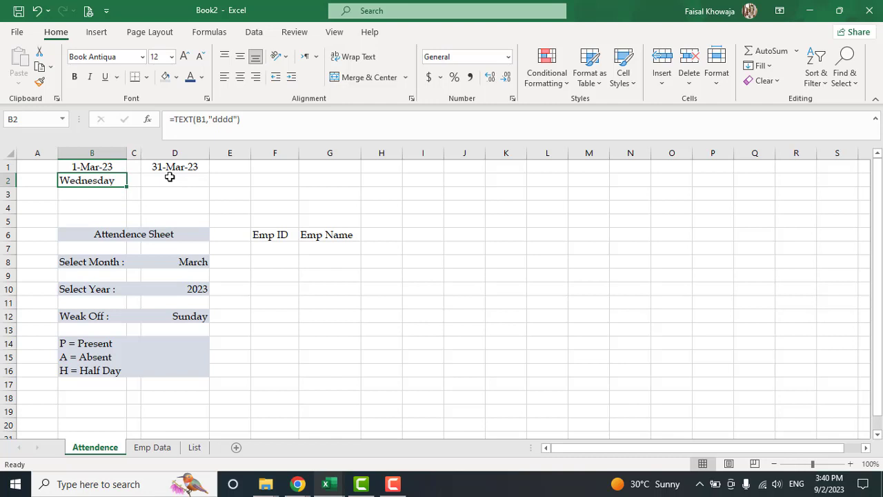
key("Down")
key("Down")
key("Down")
key("Down")
key("Down")
key("Down")
key("Down")
key("Down")
key("Down")
key("Down")
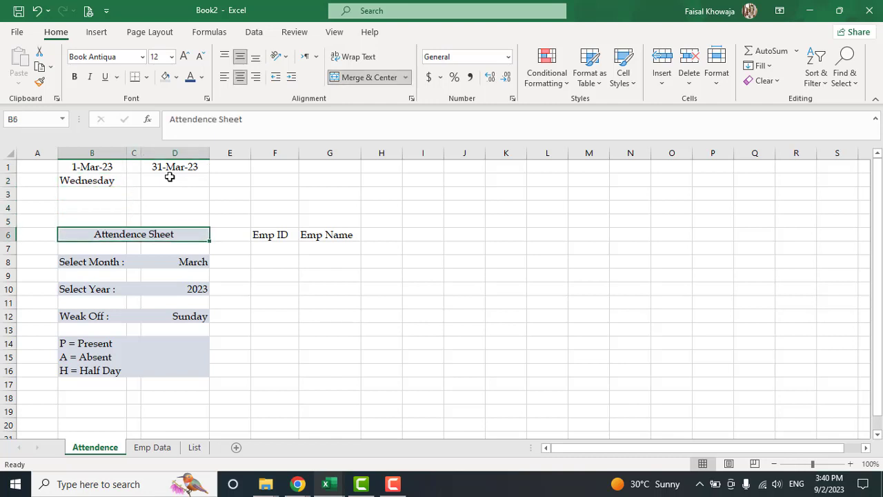
key("Right")
key("Right")
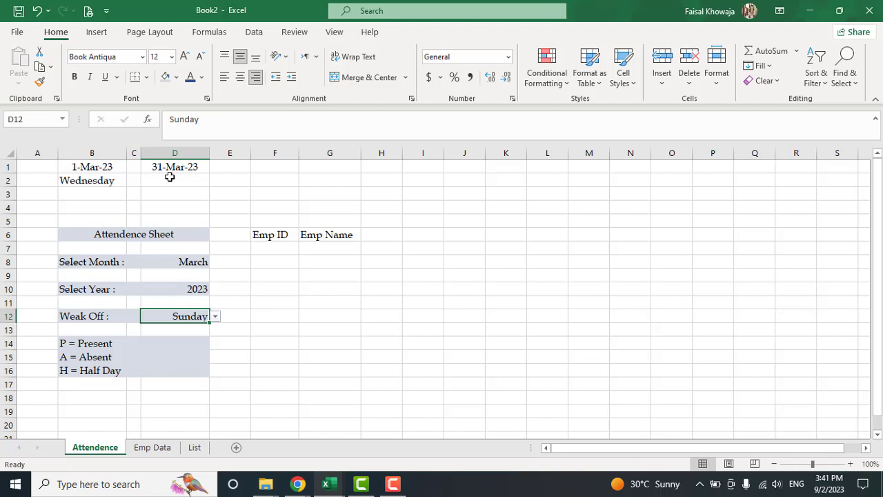
key("Up")
key("Up")
key("Up")
key("Up")
key("Up")
key("Up")
key("Up")
key("Up")
key("Up")
key("Up")
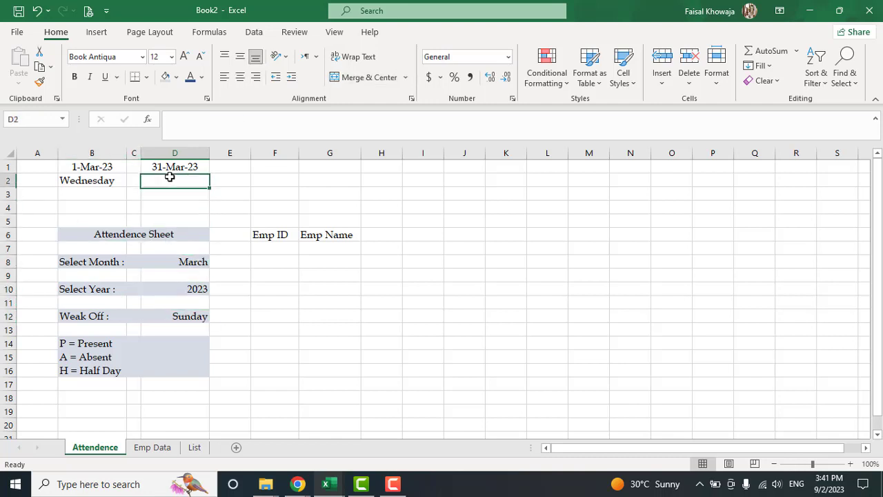
key("Up")
key("Left")
key("Left")
key("Down")
key("Up")
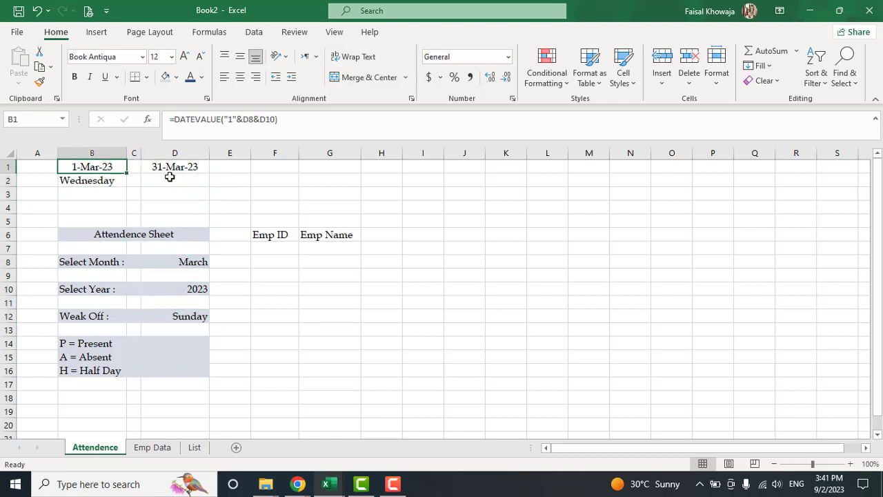
Select cell H6, directly beside the Emp Name header.
key("Right")
key("Right")
key("Down")
key("Down")
key("Down")
key("Down")
key("Down")
key("Down")
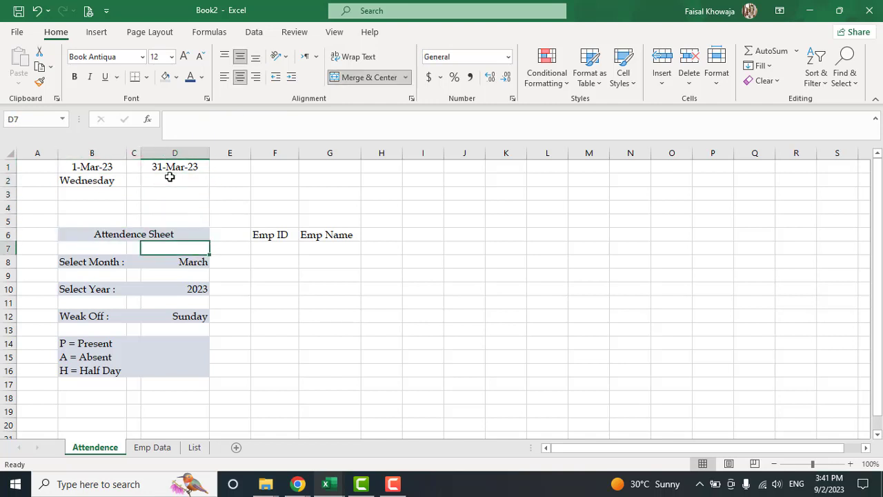
key("Up")
key("Right")
key("Right")
key("Right")
key("Right")
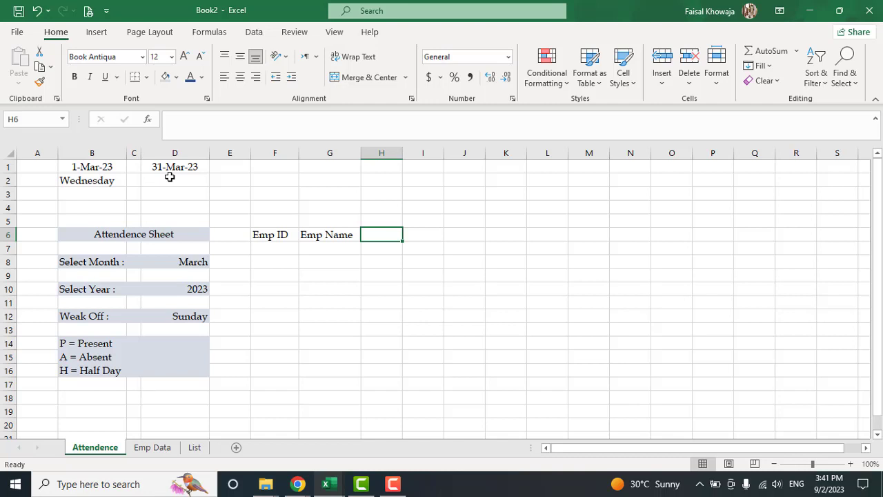
Start an IF formula in cell H6 that tests whether TEXT(B1,"dddd") equals the week-off day in D12.
type("=")
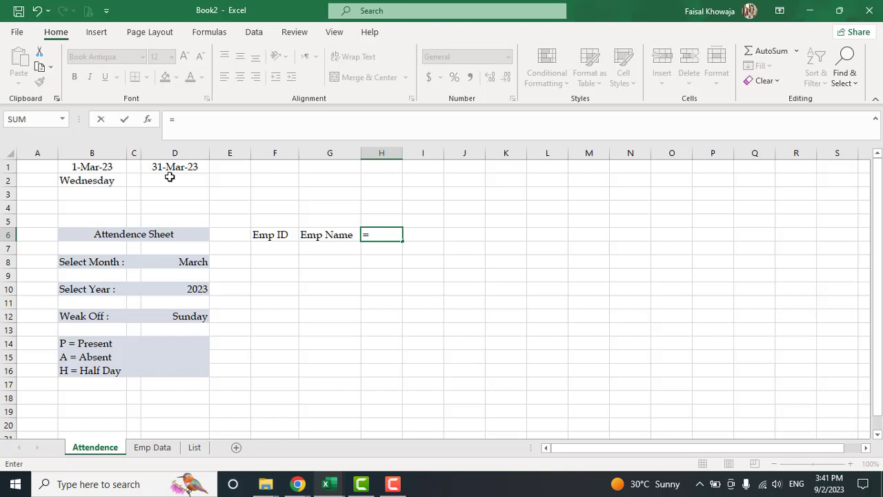
type("if")
key("Tab")
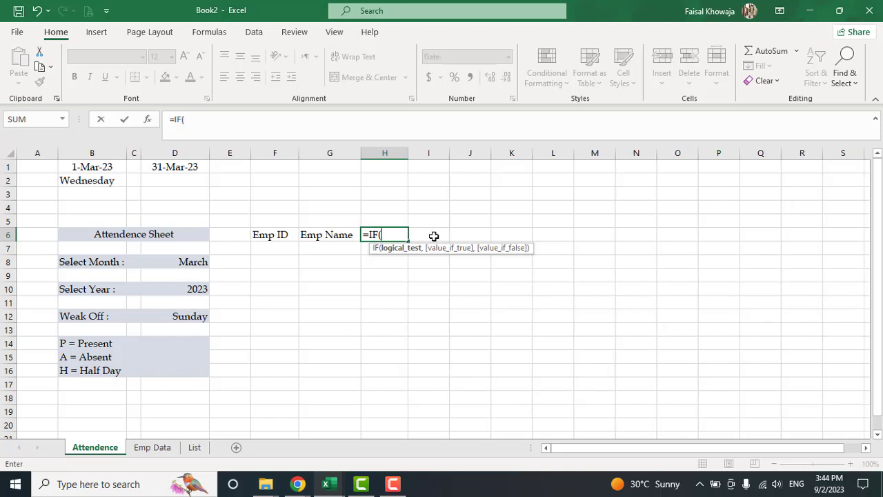
type("text")
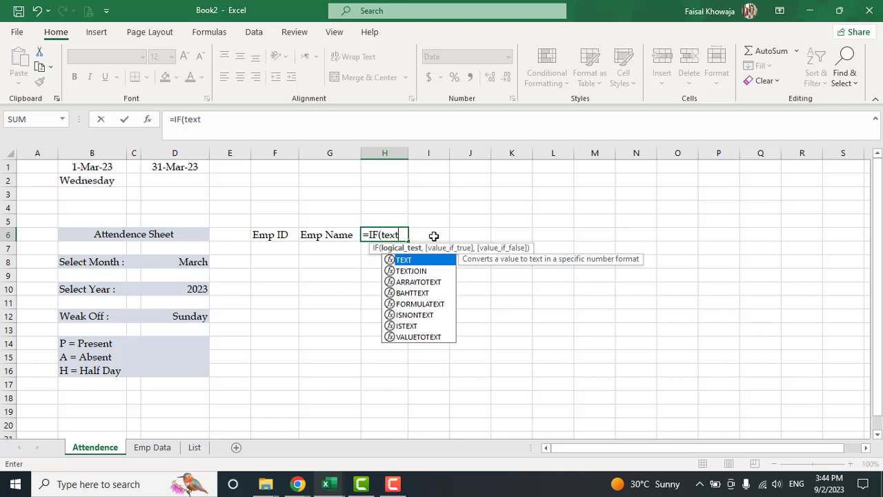
key("Tab")
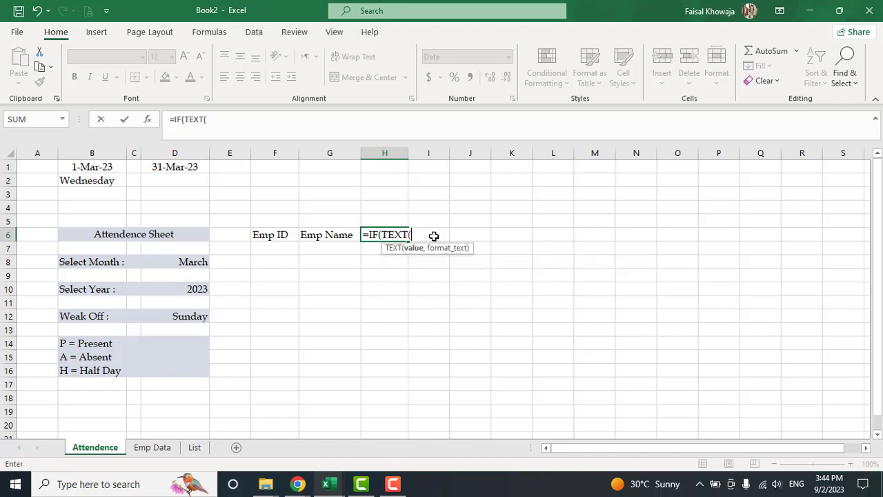
left_click(99, 167)
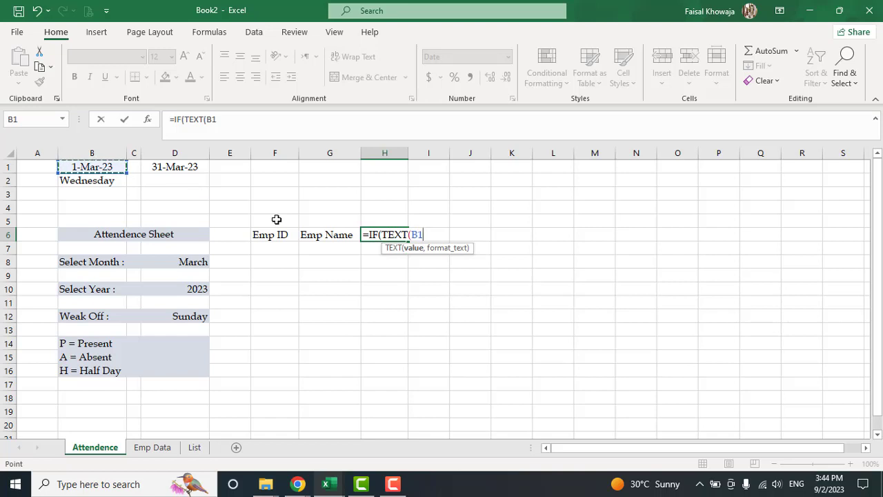
type(",")
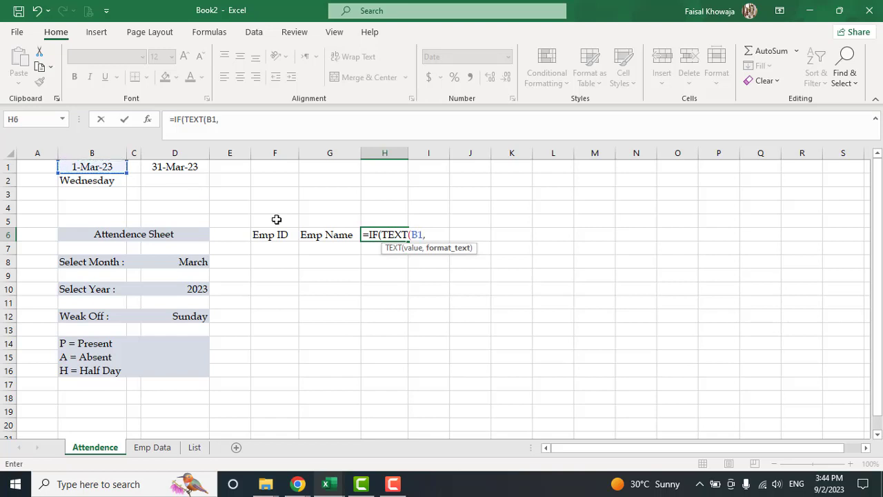
type("\"dddd\")")
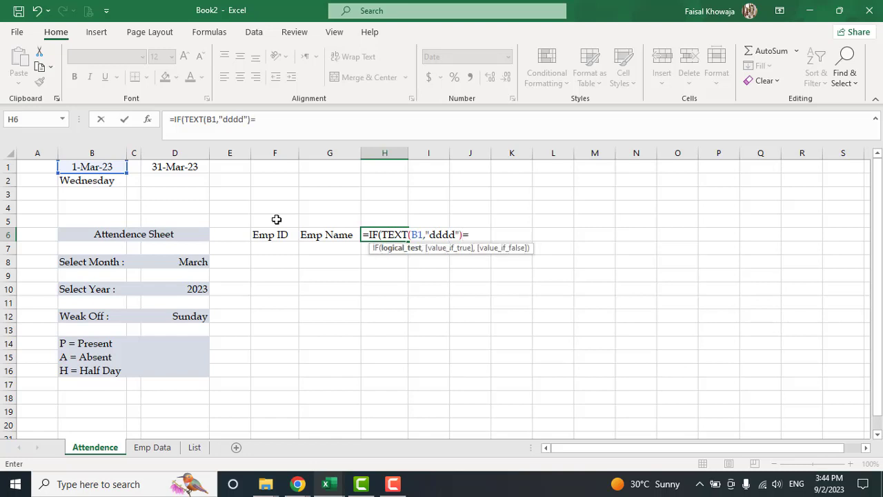
type("=")
left_click(183, 319)
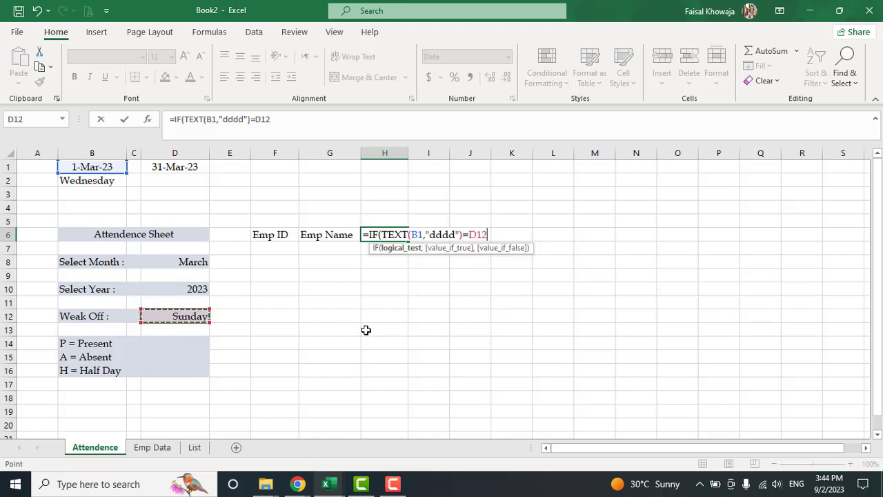
Complete the H6 IF formula to return B1+1 when the test is true and B1 when it is false.
type(",")
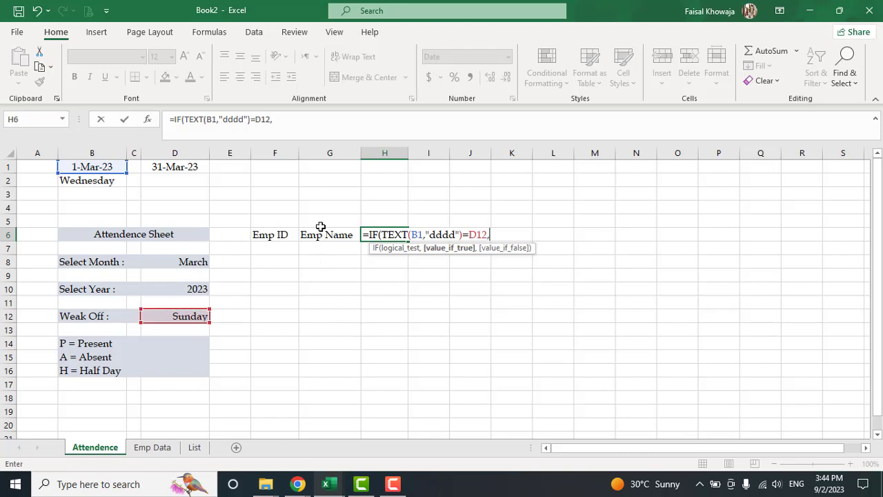
left_click(112, 167)
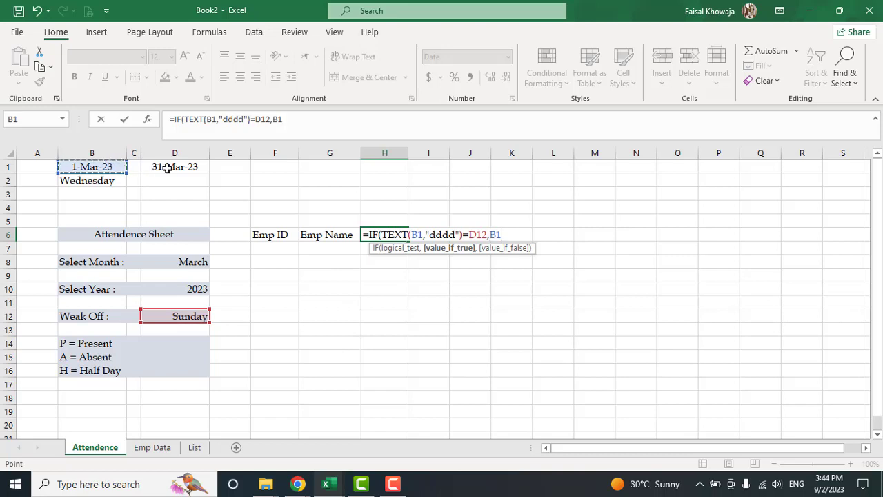
type("+1")
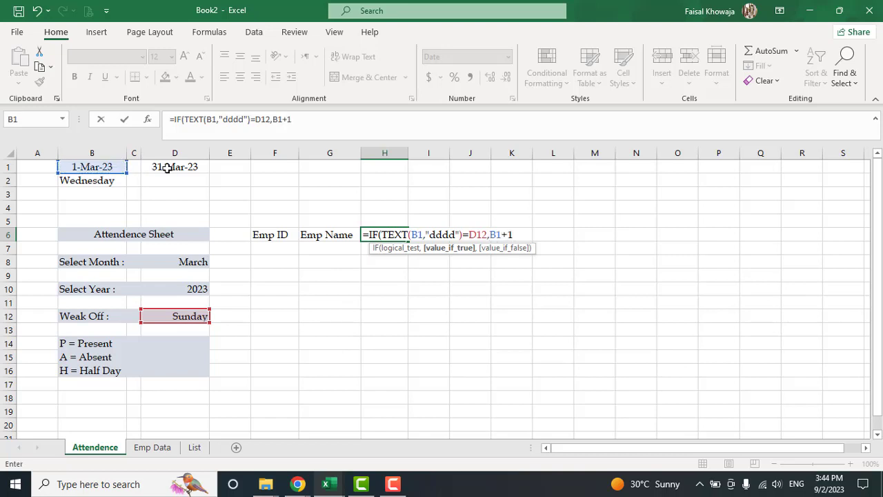
type(",")
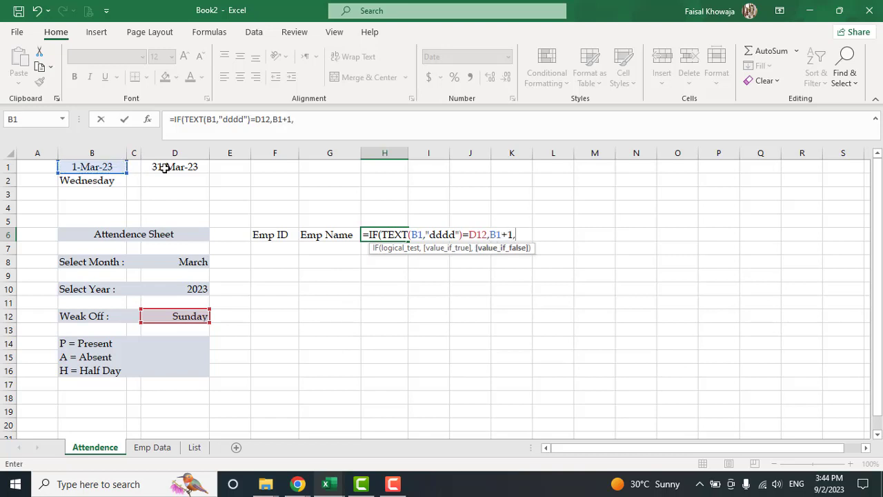
left_click(112, 167)
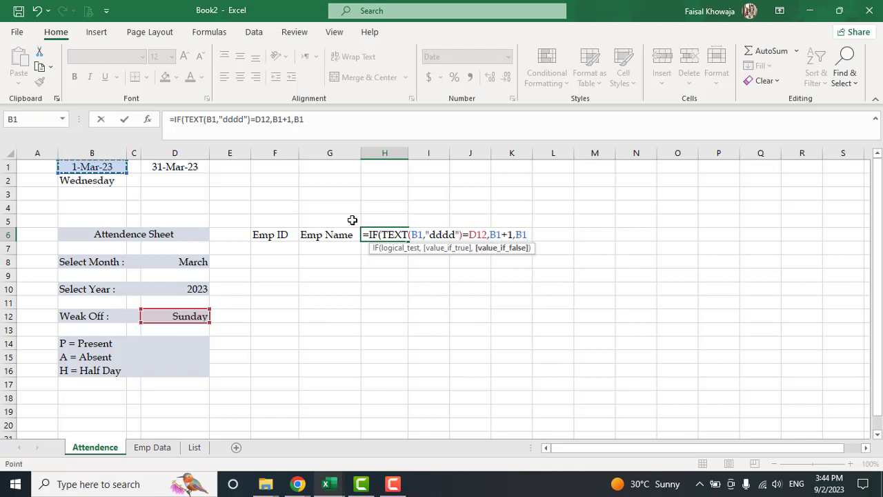
type(")")
key("Return")
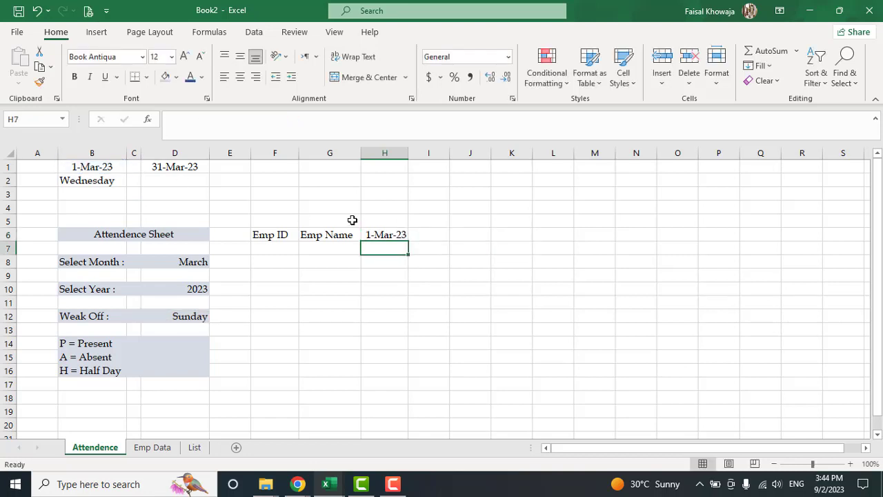
key("Up")
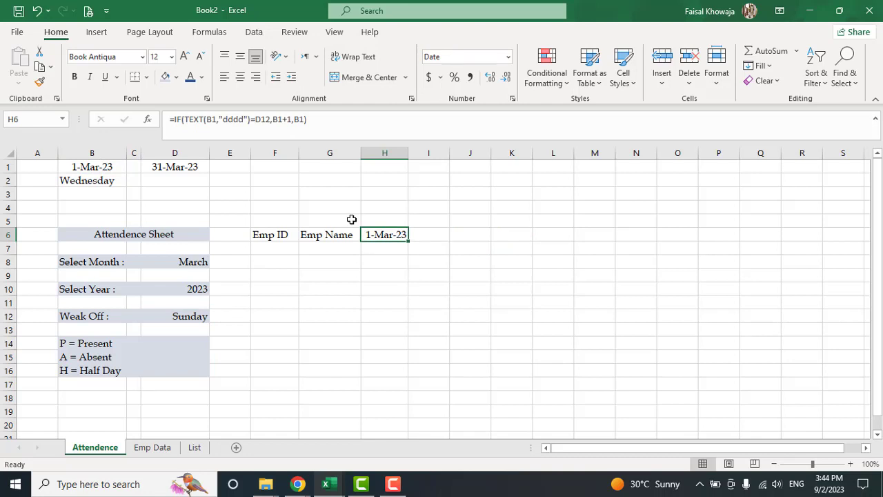
Switch the Weak Off day to Wednesday to test the H6 date formula, and restore it to Sunday.
left_click(187, 316)
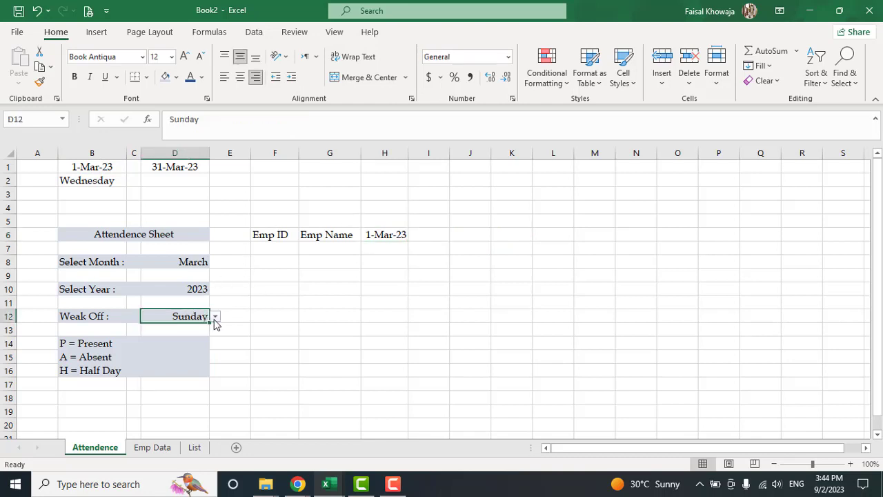
left_click(215, 317)
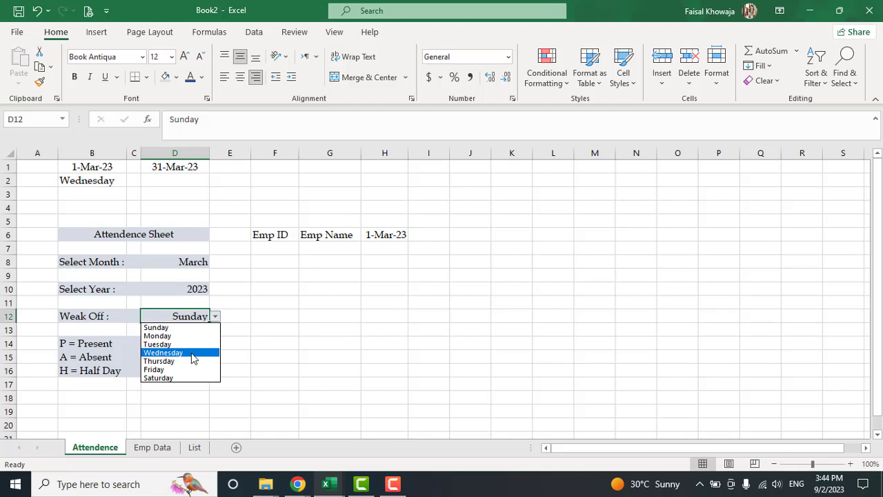
left_click(191, 352)
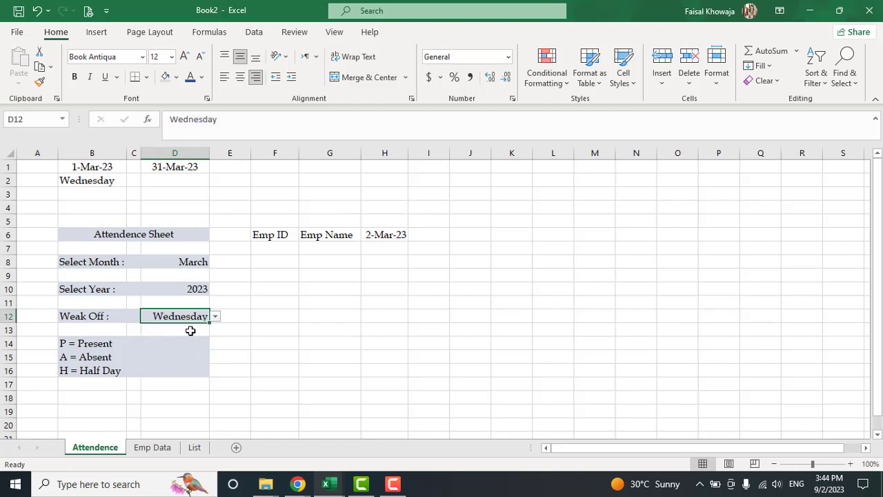
left_click(406, 239)
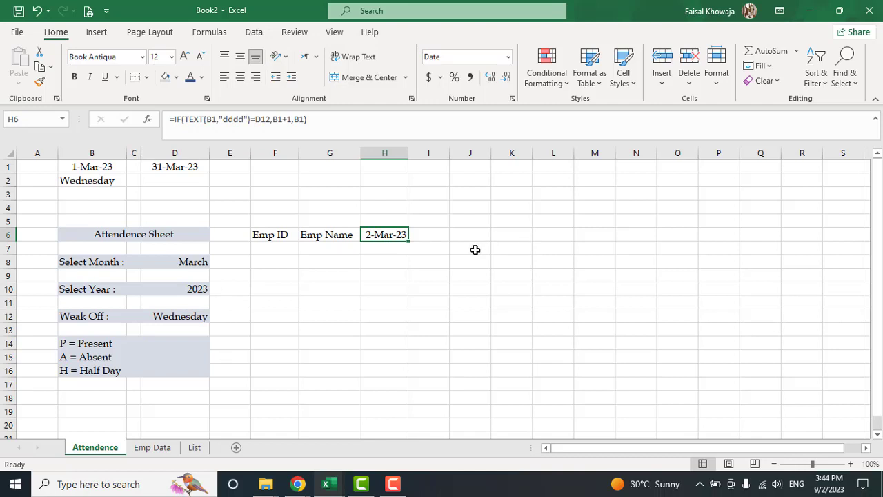
left_click(177, 318)
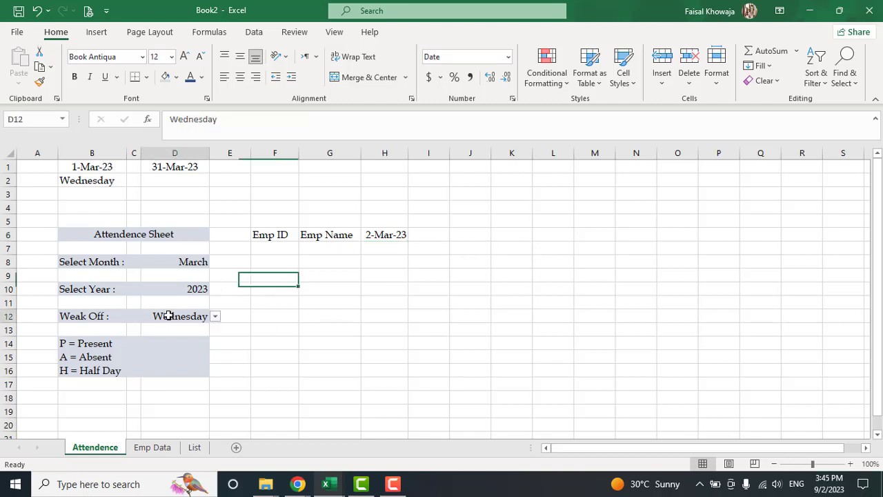
left_click(215, 317)
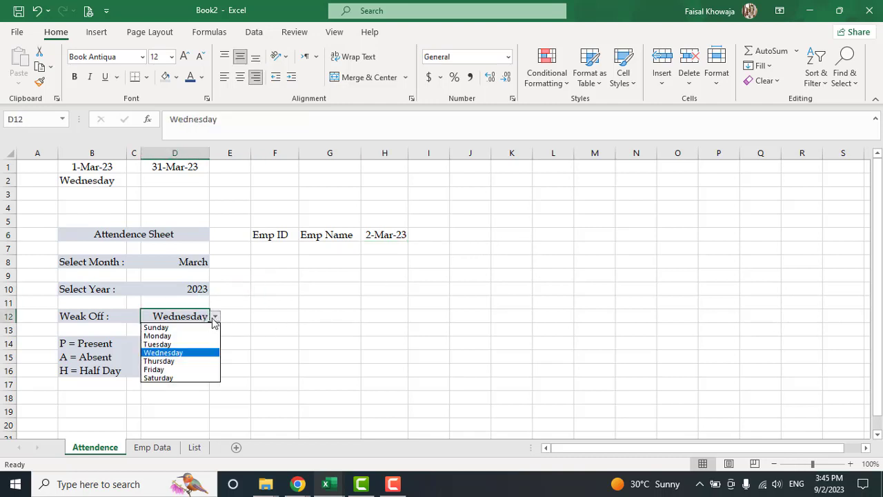
left_click(197, 327)
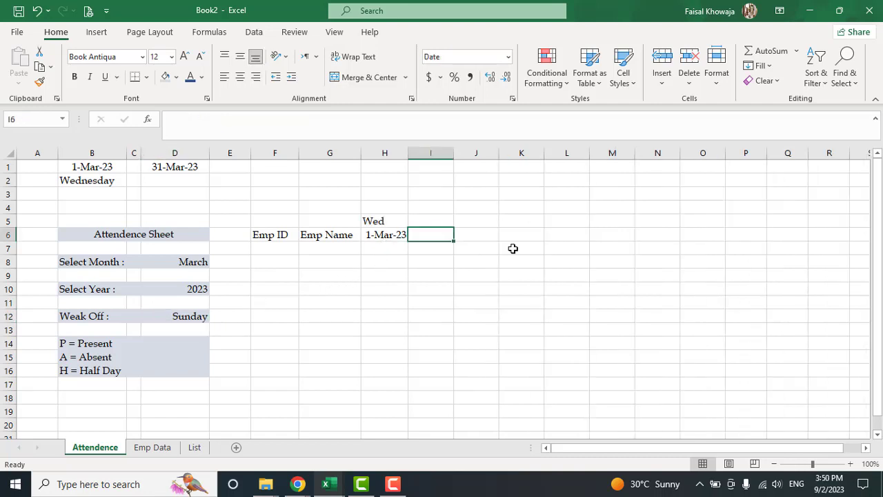
Start an IF formula in cell I6 that tests whether TEXT(H6+1,"dddd") equals the absolute reference $D$12.
type("=")
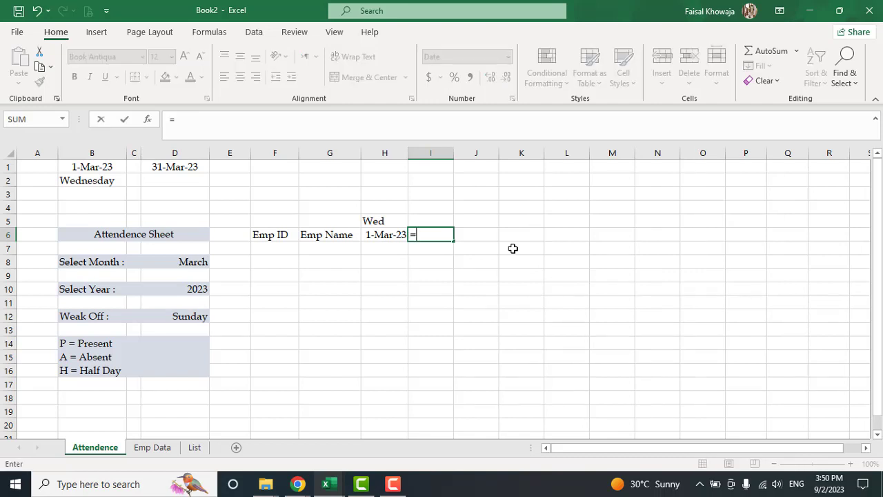
type("if")
key("Tab")
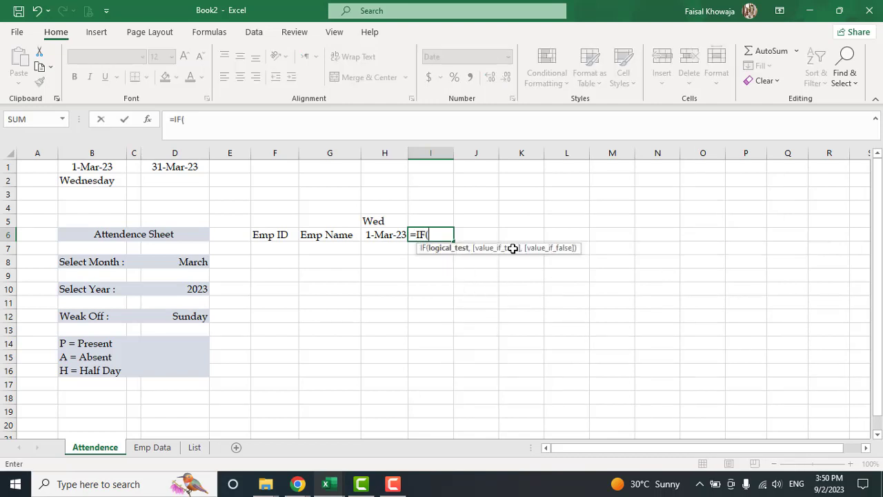
type("tet")
key("BackSpace")
type("xt")
key("Tab")
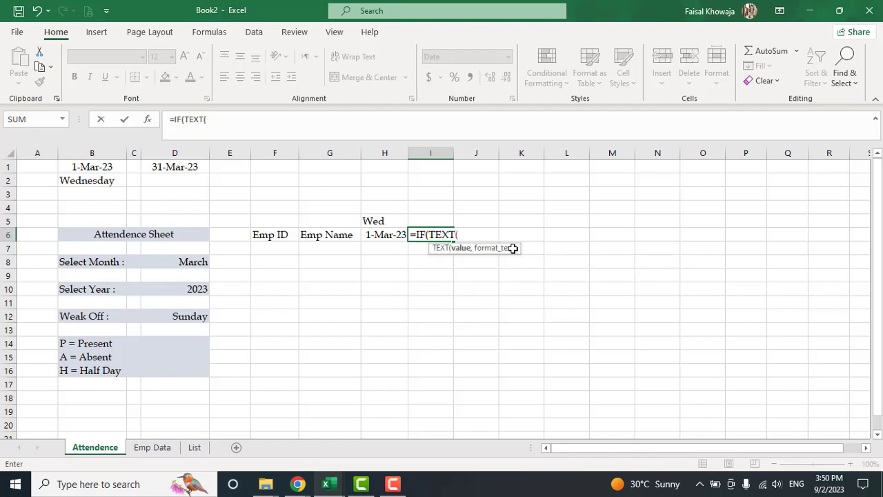
key("Left")
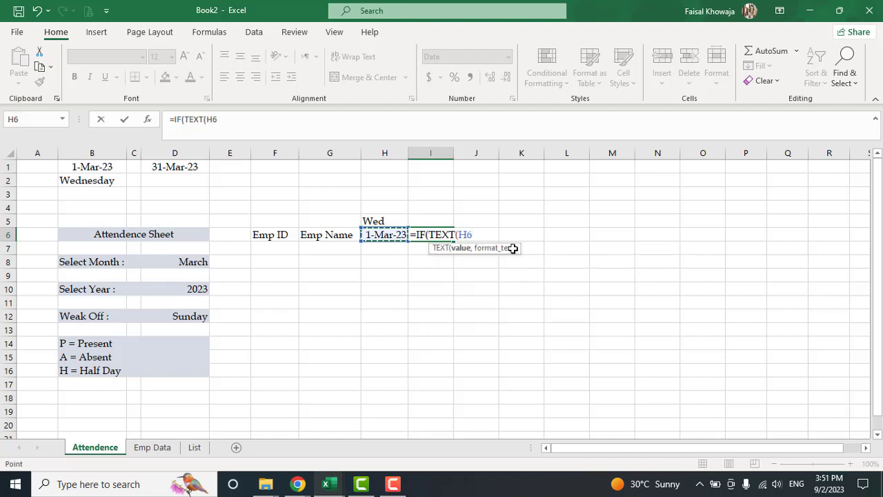
type("+1,")
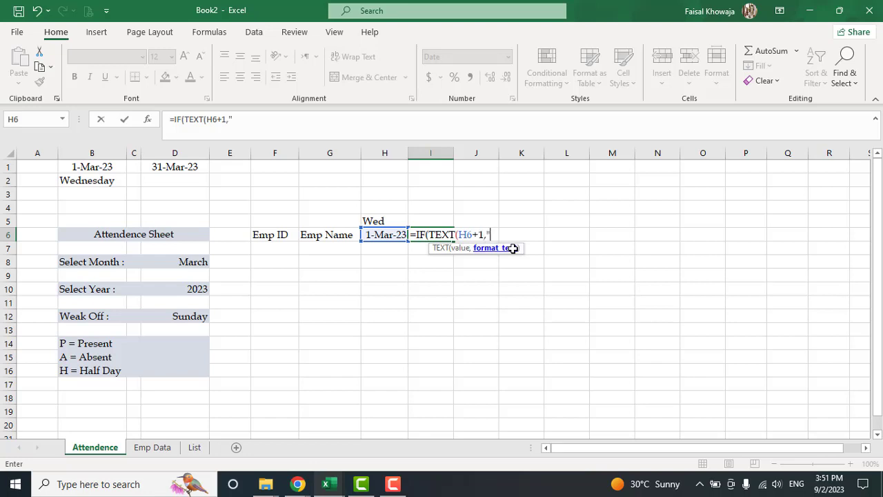
type("\"dddd\")")
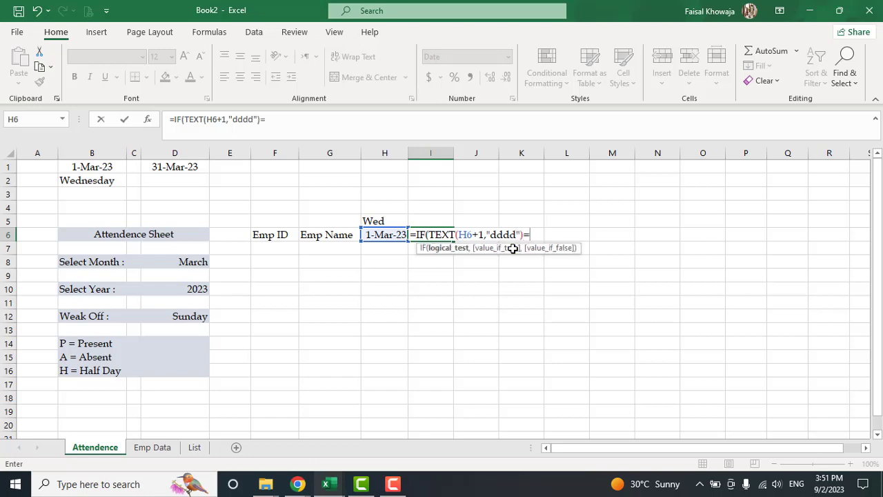
type("=")
left_click(193, 316)
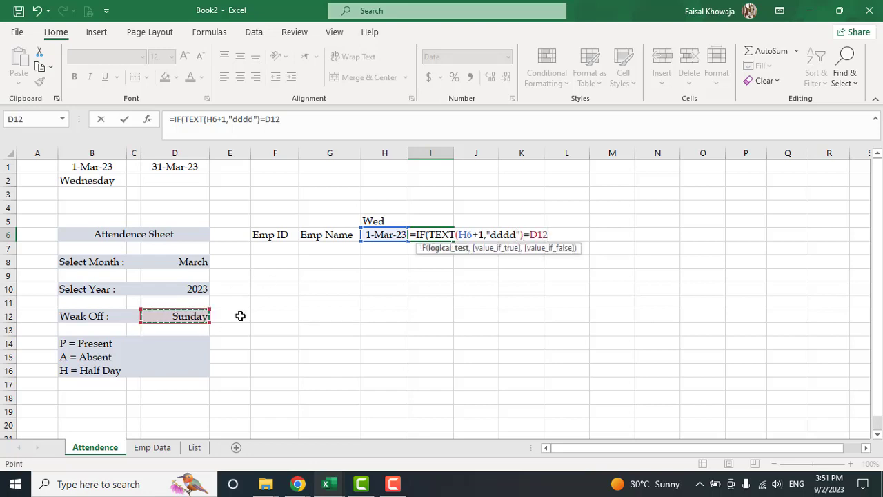
key("F4")
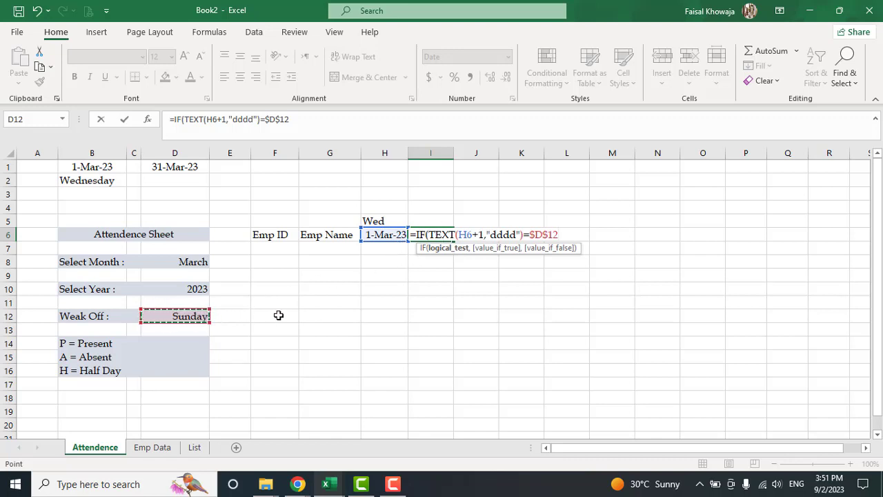
Complete the I6 IF formula to return H6+2 when the test is true and H6+1 when it is false.
type(",")
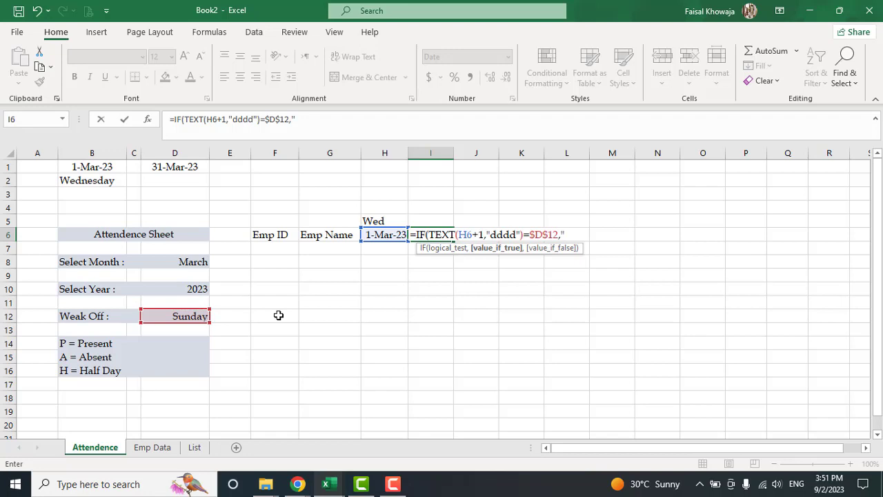
left_click(381, 235)
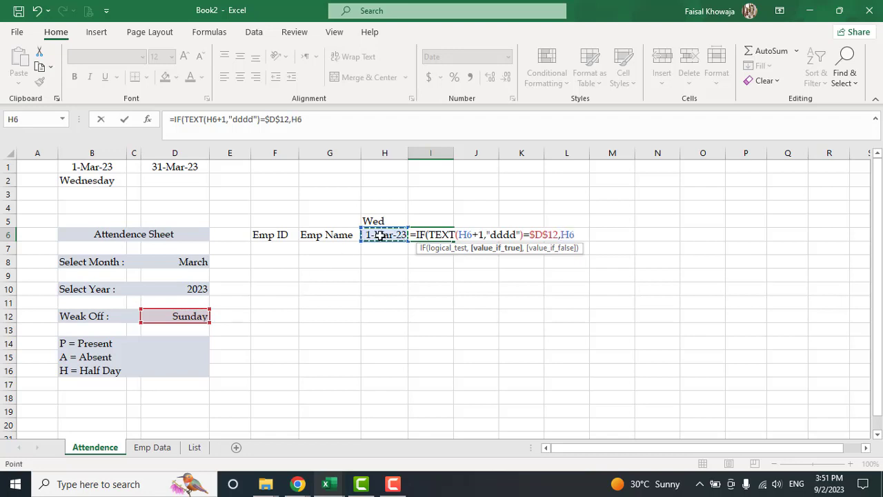
type("+2,")
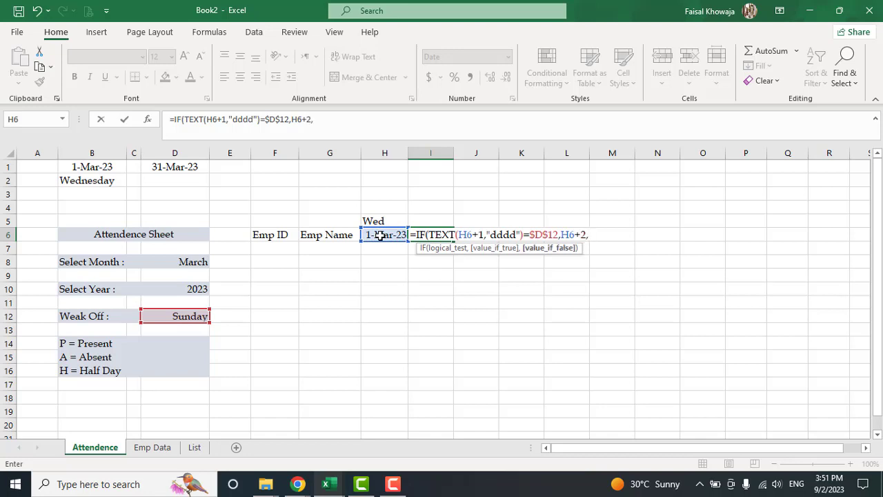
left_click(380, 236)
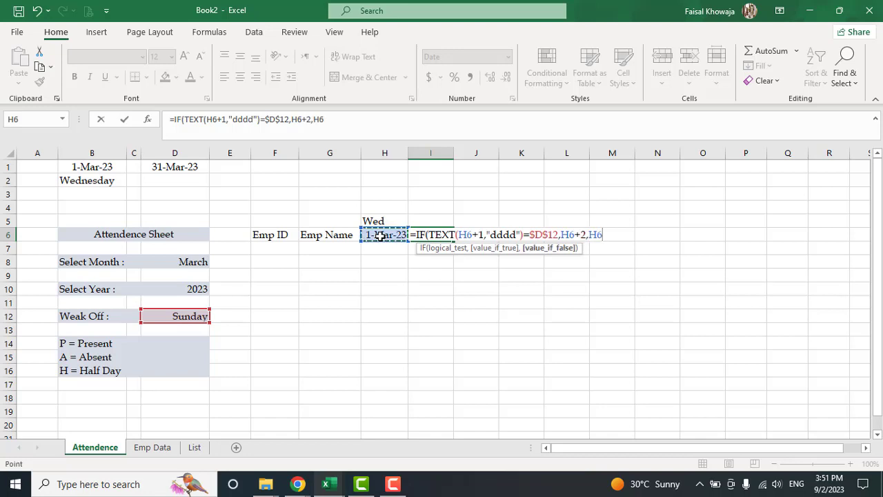
type("+1)")
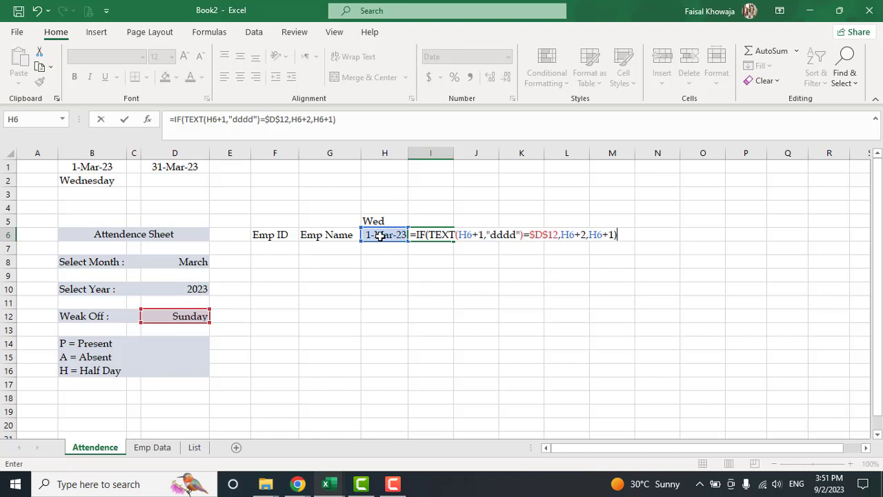
key("Return")
key("Up")
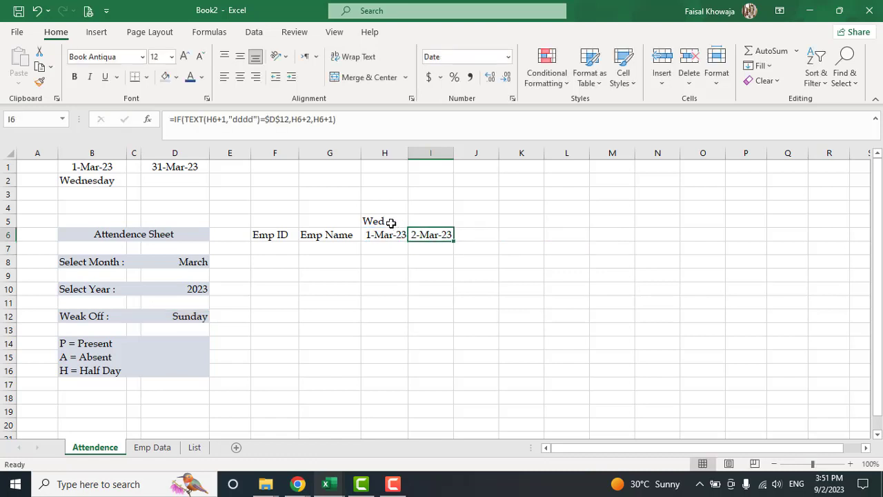
Fill the I6 date formula across to N6 and the H5 weekday formula across to N5.
left_click(387, 221)
left_click(420, 234)
left_click_drag(453, 239, 689, 234)
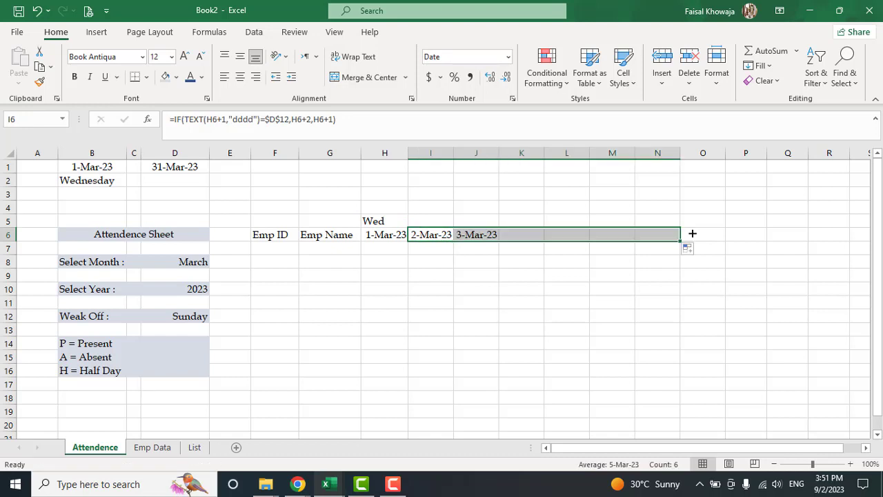
left_click(553, 264)
left_click(404, 222)
left_click_drag(409, 227, 668, 222)
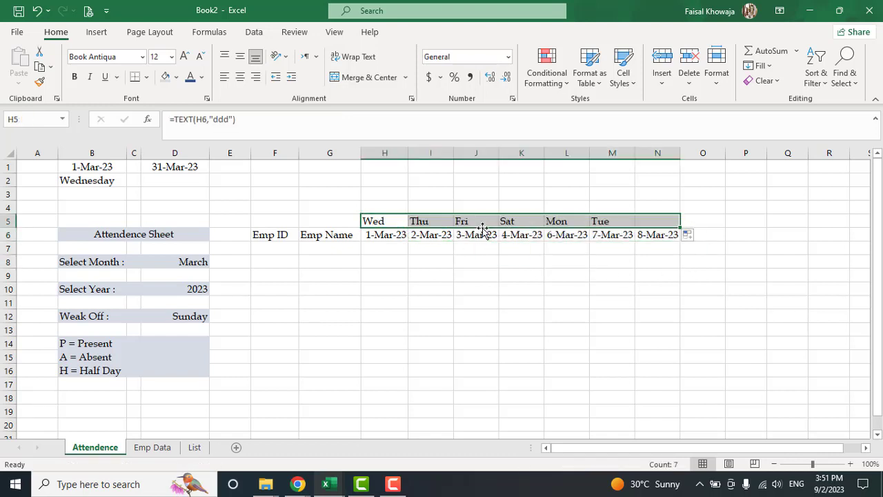
Examine the weekday and date headers in rows 5 and 6 around the week-off day.
left_click(390, 219)
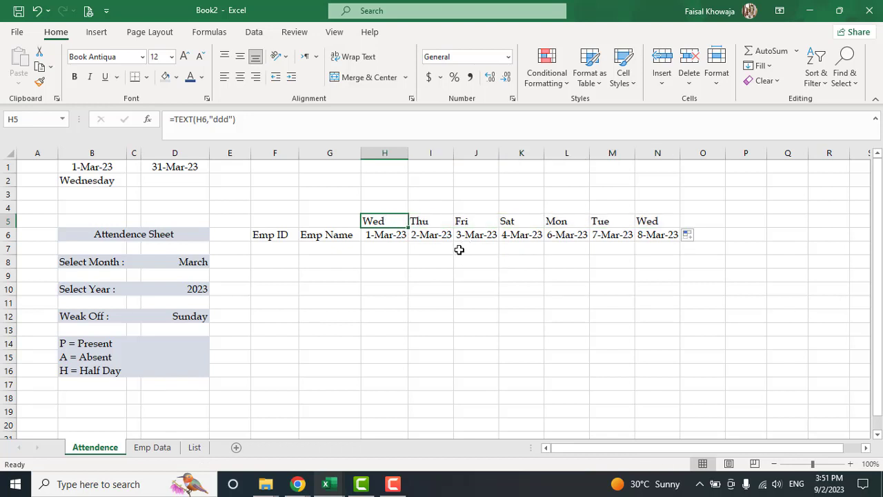
left_click(522, 222)
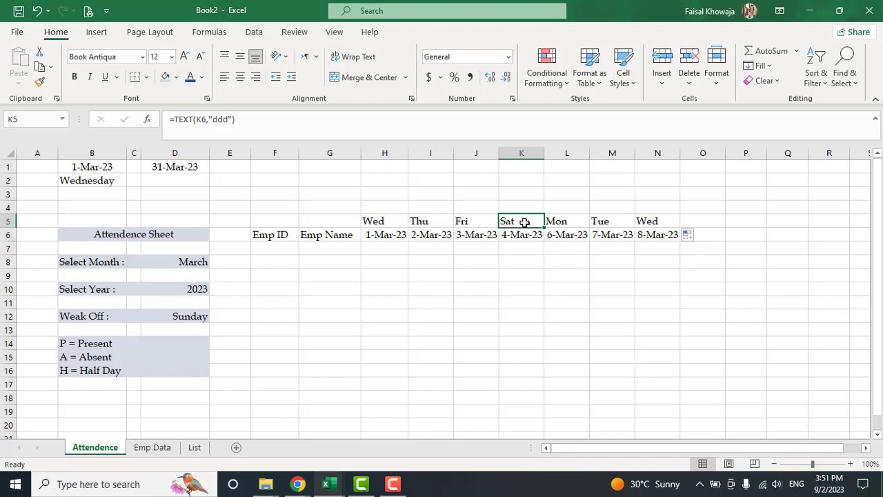
left_click(551, 236)
left_click(557, 222)
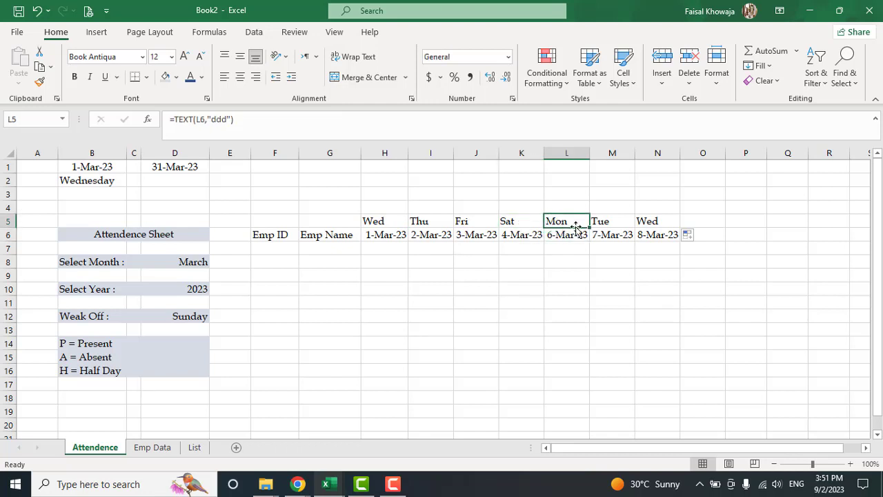
left_click(576, 234)
left_click(577, 222)
Extend the date formula in row 6 from N6 across to AC6.
left_click(647, 235)
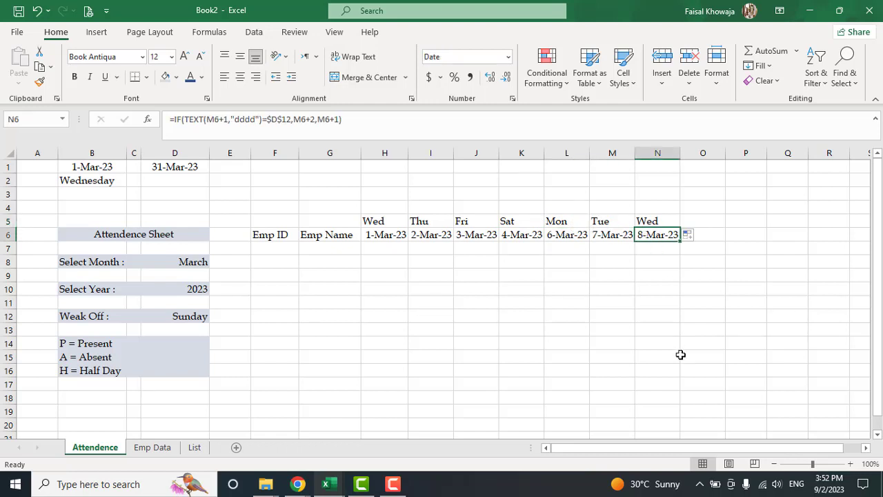
left_click_drag(675, 450, 731, 450)
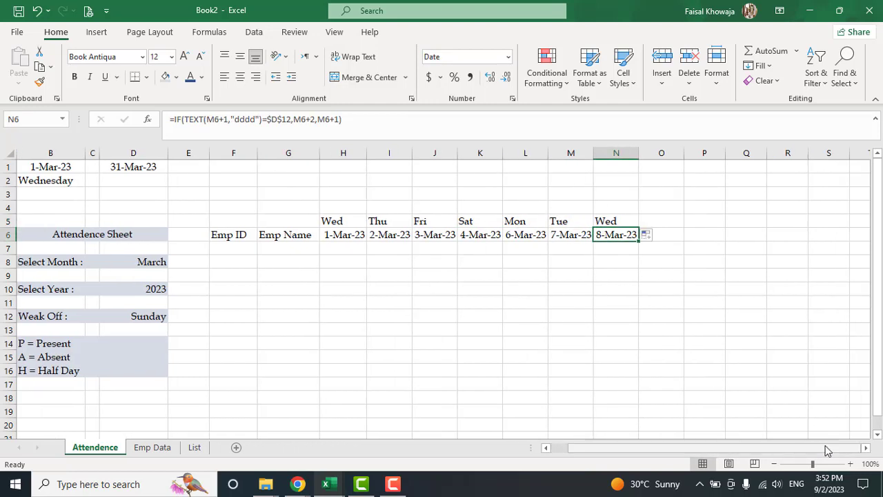
left_click(868, 450)
left_click(868, 451)
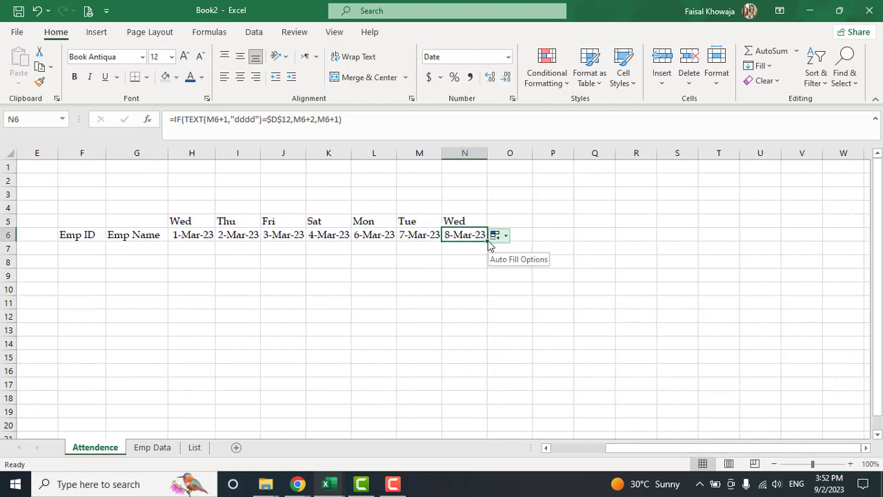
left_click_drag(488, 242, 846, 243)
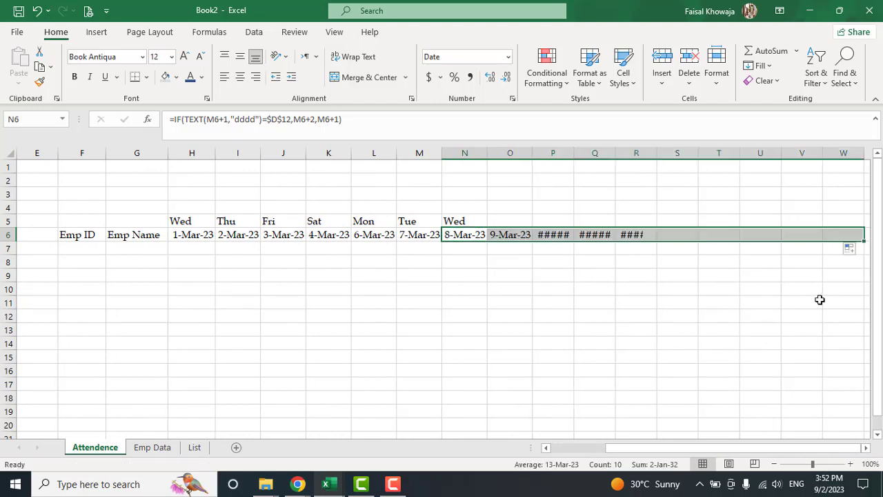
left_click(866, 448)
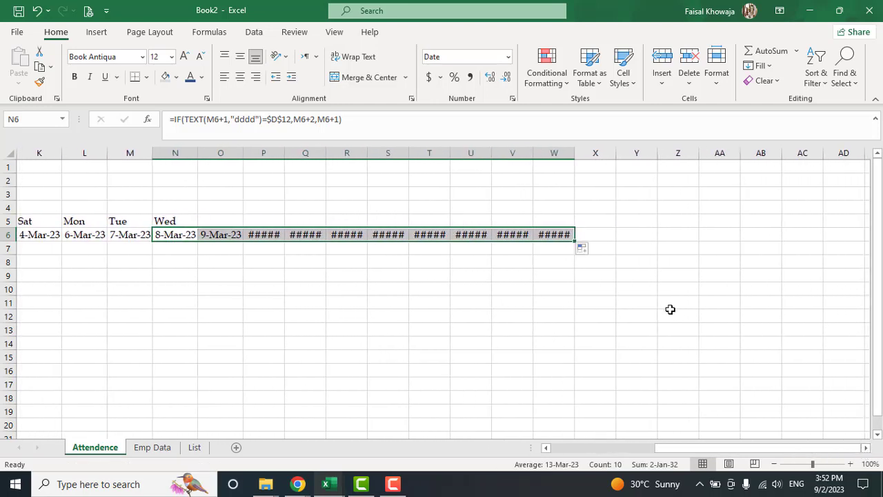
left_click_drag(575, 242, 793, 241)
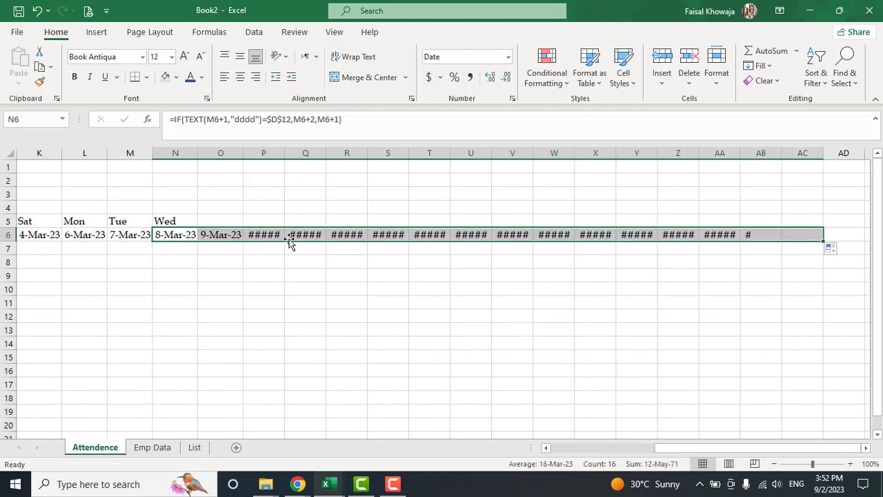
Fill the weekday formula from N5 across to AC5 and auto-fit the widths of columns P to AC.
left_click(172, 222)
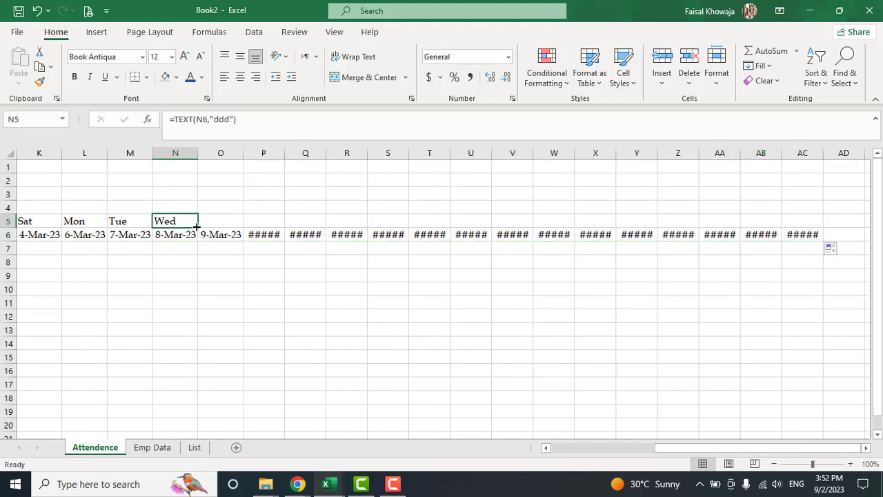
left_click_drag(198, 228, 809, 227)
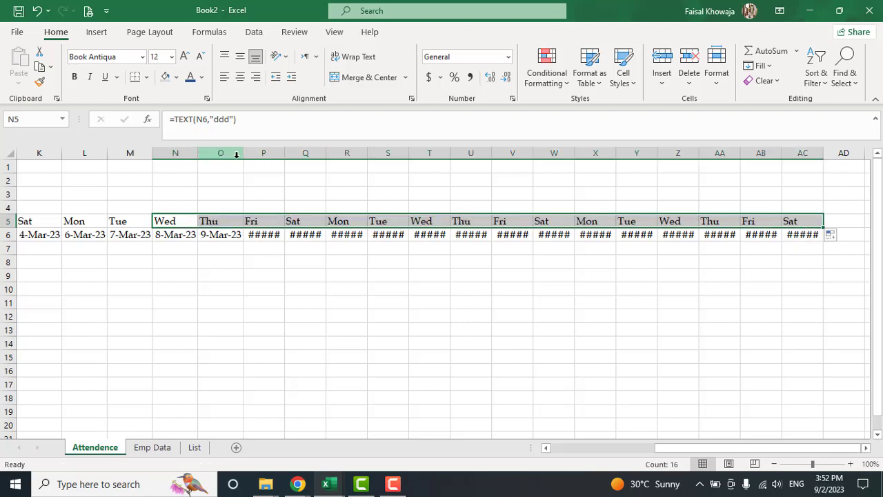
left_click_drag(263, 153, 787, 168)
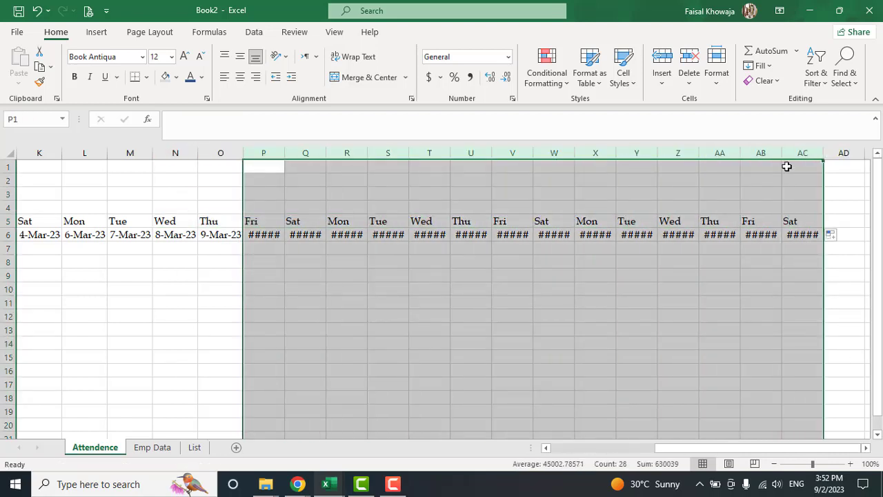
double_click(782, 152)
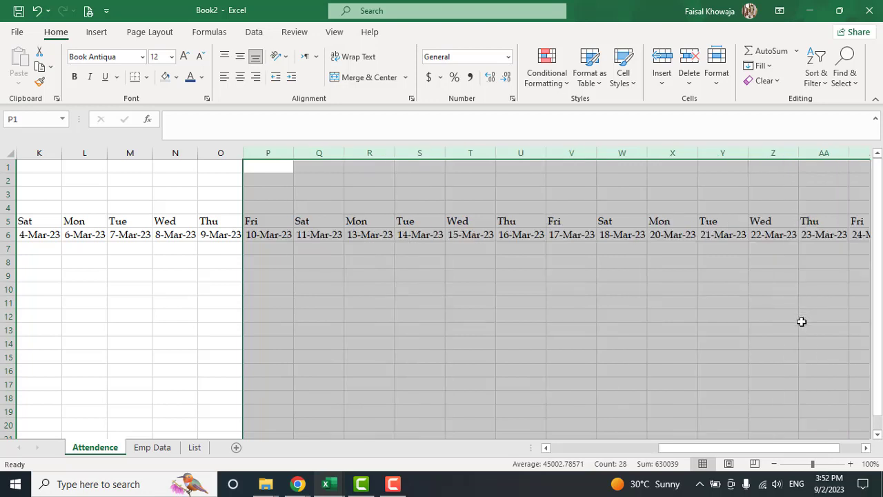
Extend the date formula from AC6 to AH6 and the weekday formula from AC5 to AH5.
left_click(866, 448)
left_click(865, 448)
left_click(866, 448)
left_click(866, 448)
left_click(866, 448)
left_click(865, 447)
left_click(866, 448)
left_click(866, 448)
left_click(866, 448)
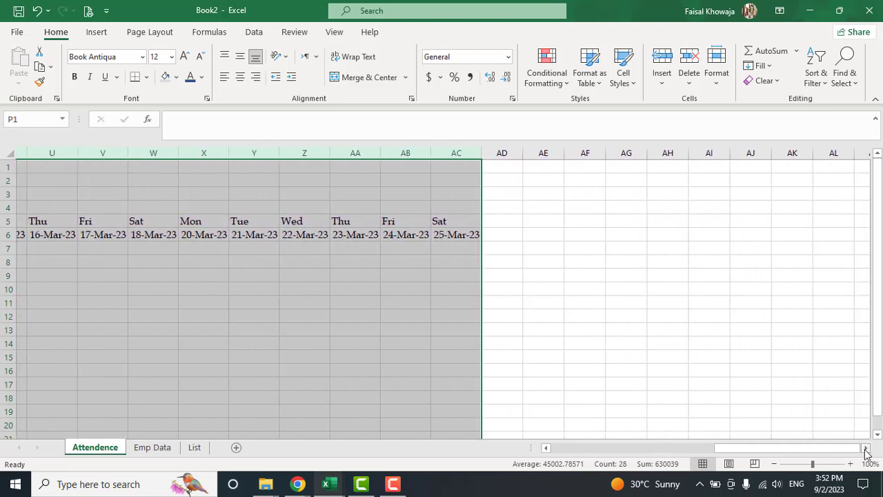
left_click(866, 448)
left_click(866, 448)
left_click(334, 222)
left_click(345, 236)
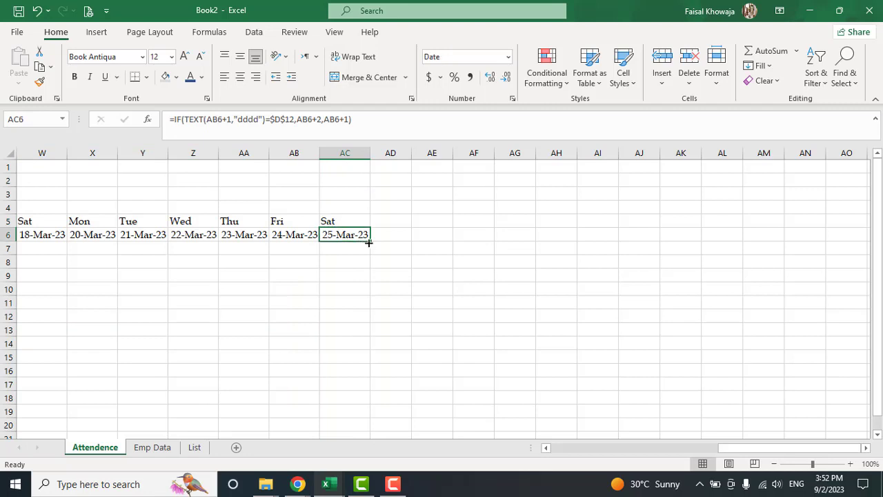
left_click_drag(370, 241, 580, 239)
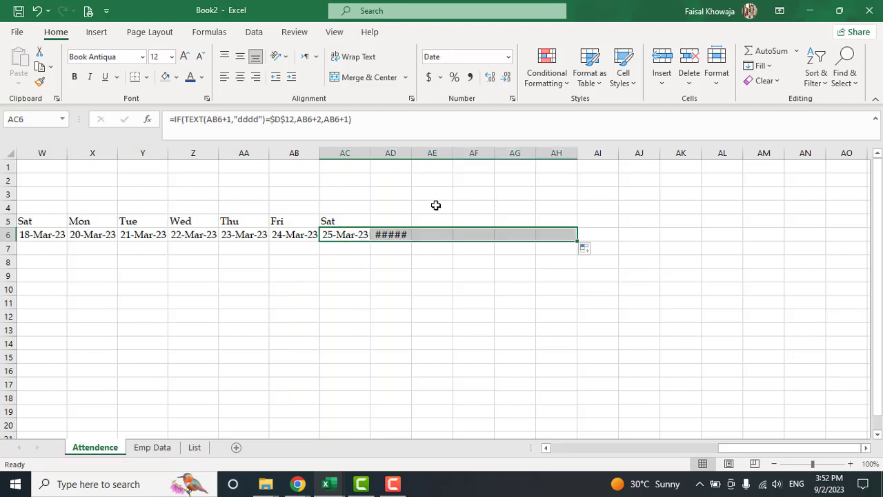
left_click(351, 219)
left_click_drag(369, 227, 573, 224)
Auto-fit the widths of columns AD to AH so their dates fit.
double_click(578, 153)
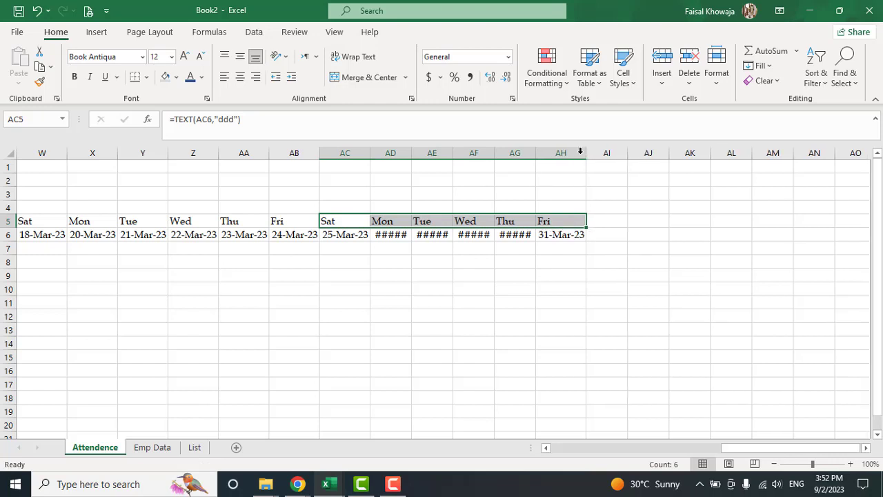
left_click(534, 149)
double_click(494, 148)
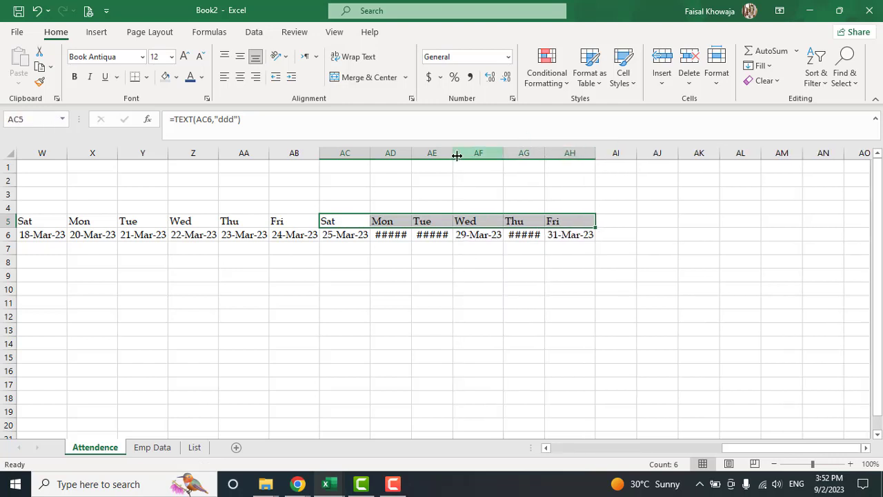
double_click(451, 153)
double_click(412, 152)
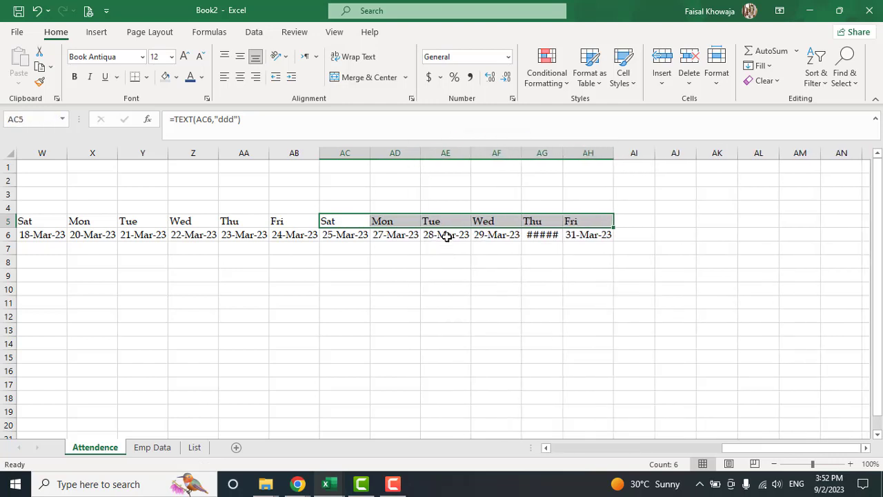
left_click(446, 236)
left_click(595, 232)
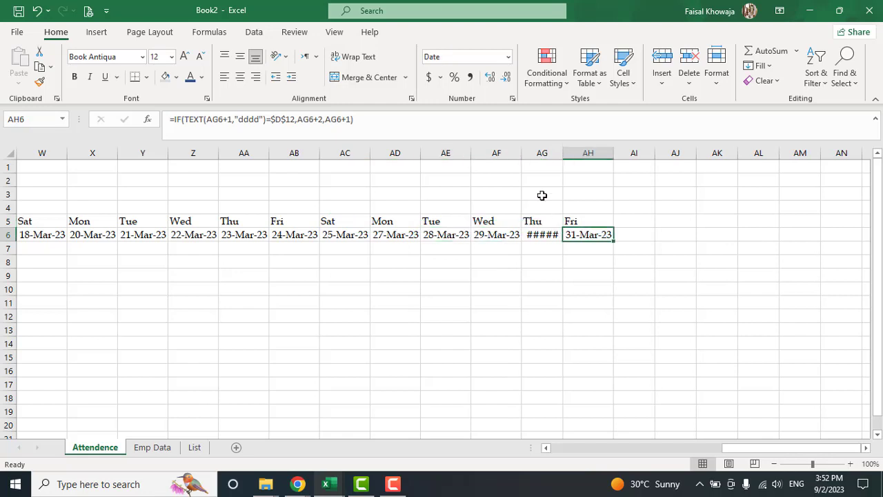
double_click(564, 152)
left_click(550, 234)
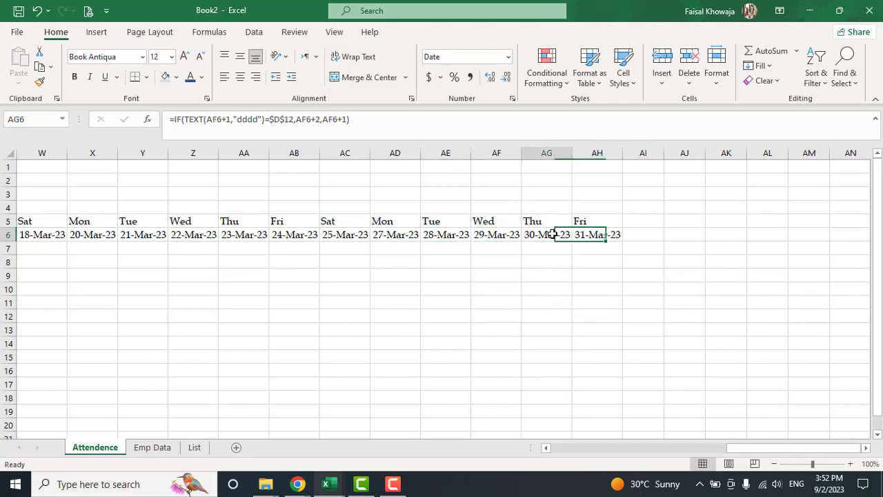
Set the Select Month value to February and check the date headers at the end of row 6, in AF6 to AH6.
key("ctrl+Left")
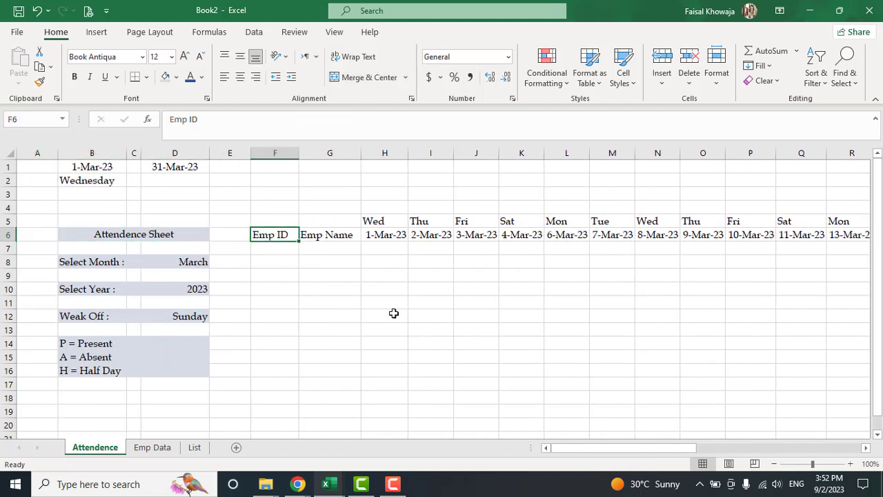
left_click(182, 262)
left_click(216, 262)
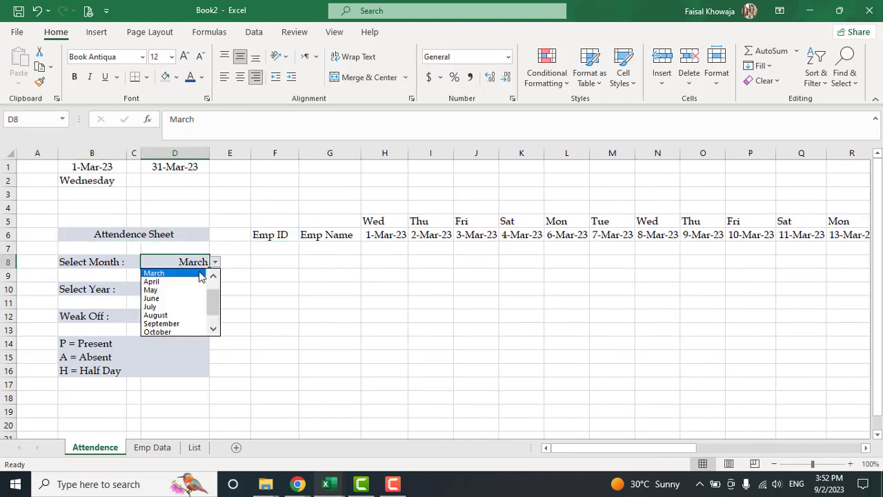
scroll(203, 287, "up", 2)
left_click(201, 282)
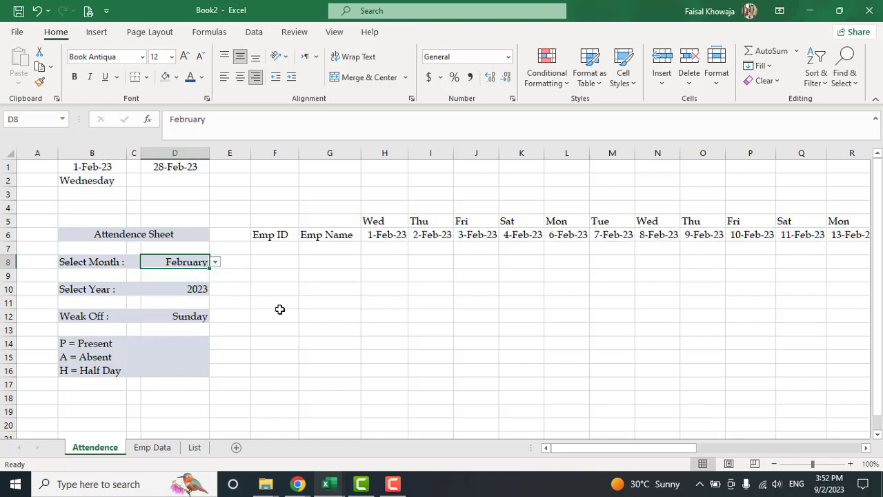
left_click_drag(608, 449, 804, 466)
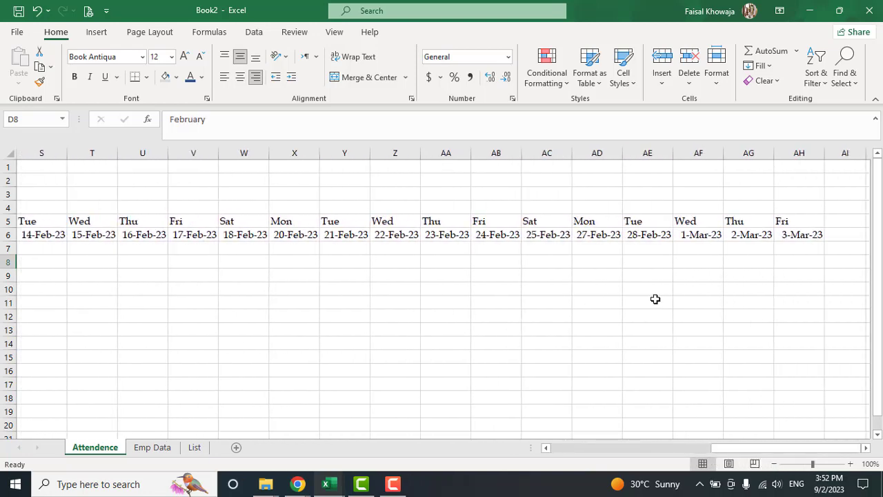
left_click(697, 239)
left_click(750, 236)
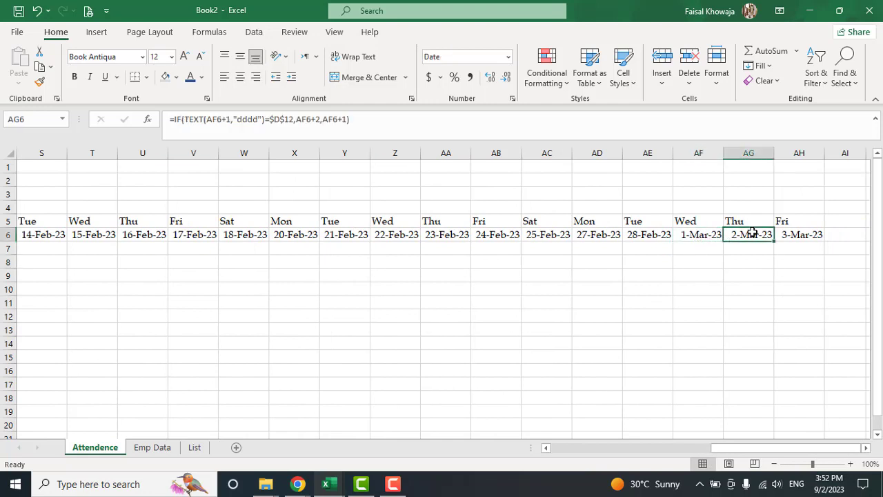
left_click(802, 236)
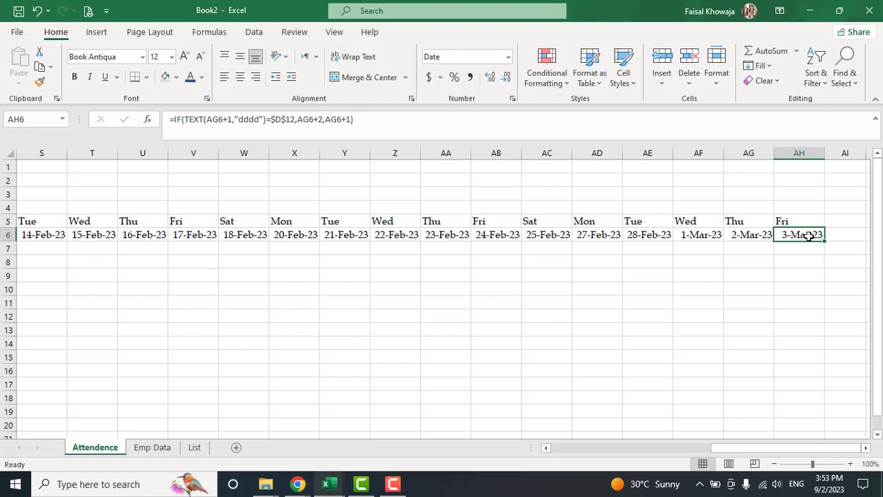
Copy the date formula in I6 without its equals sign, leaving the cell unchanged.
key("ctrl+Left")
key("Right")
key("Right")
key("Right")
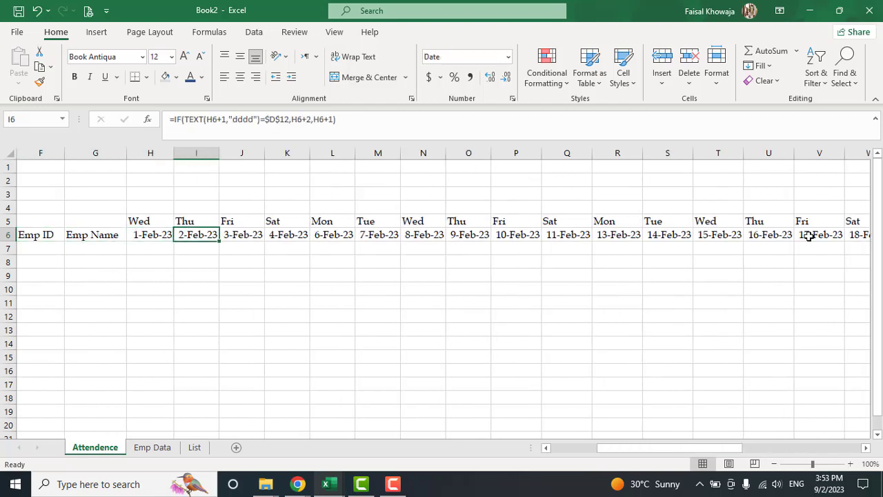
left_click(174, 120)
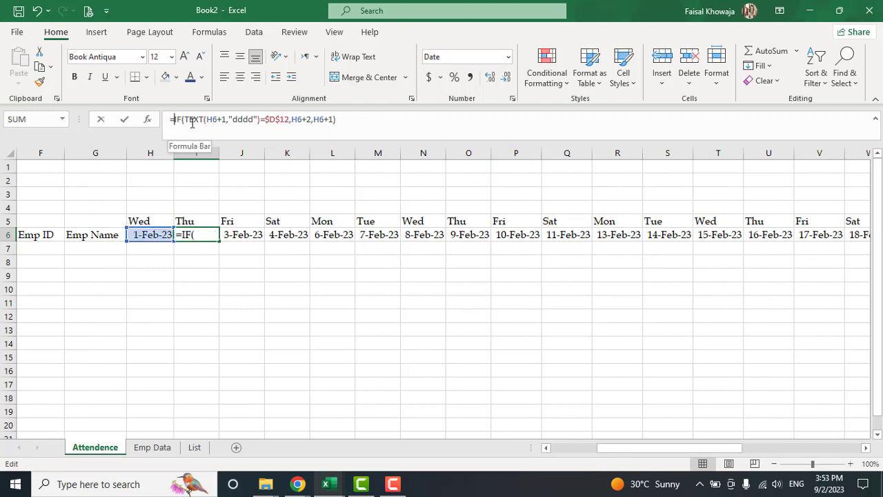
key("shift+End")
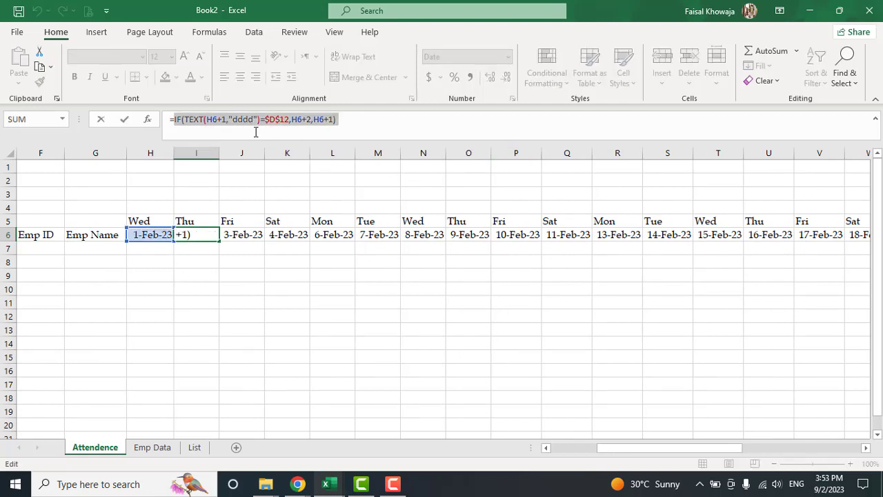
key("Escape")
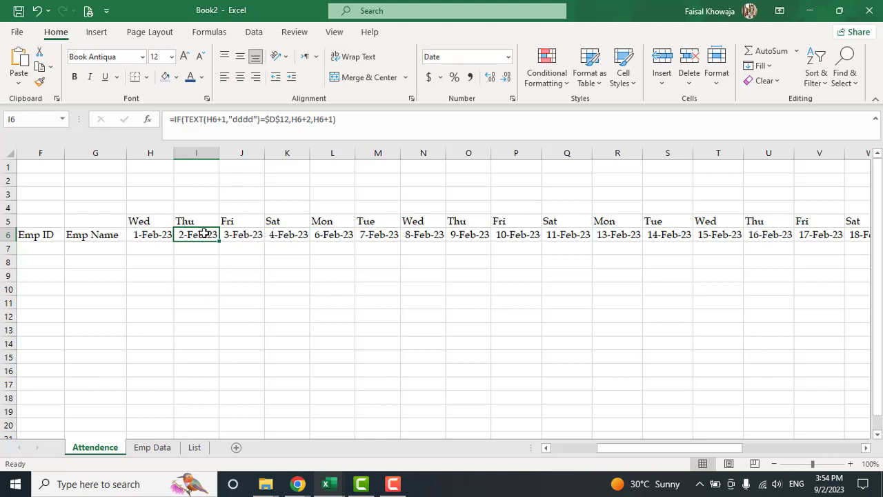
Nest the existing formula in I6 inside an outer IF as its logical test, comparing it with <=$D$1.
left_click(177, 119)
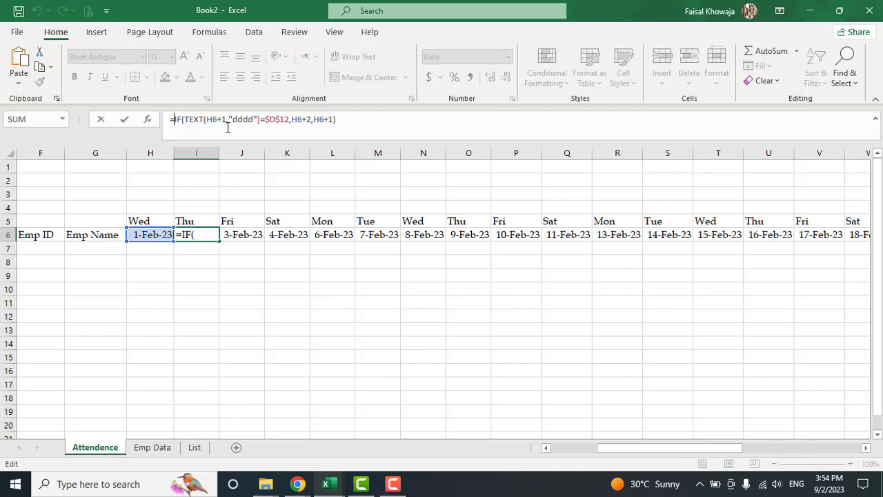
type("if")
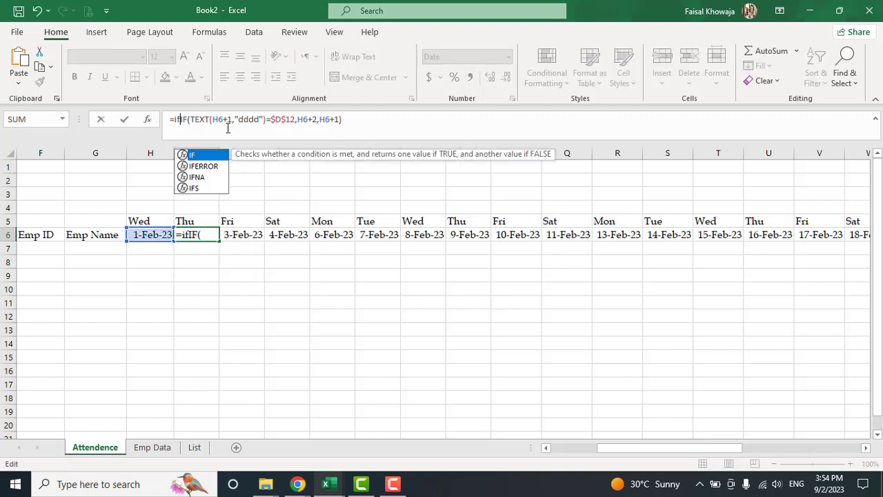
key("Tab")
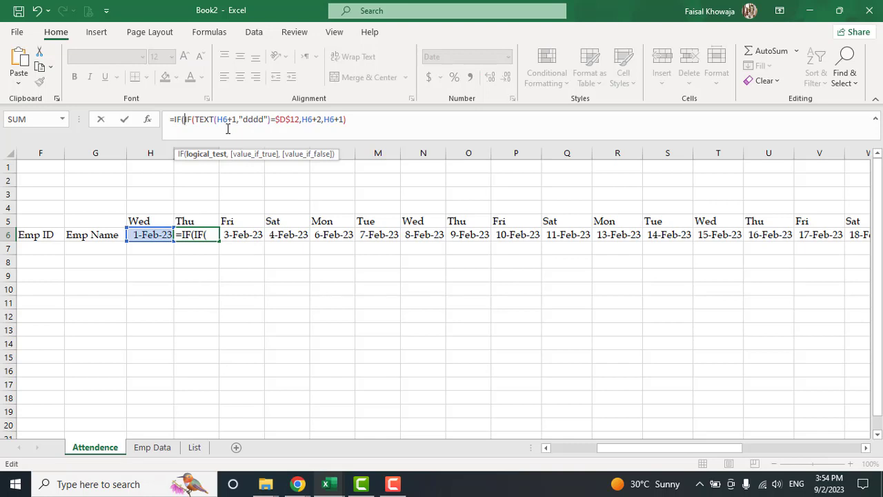
key("End")
left_click_drag(620, 447, 569, 447)
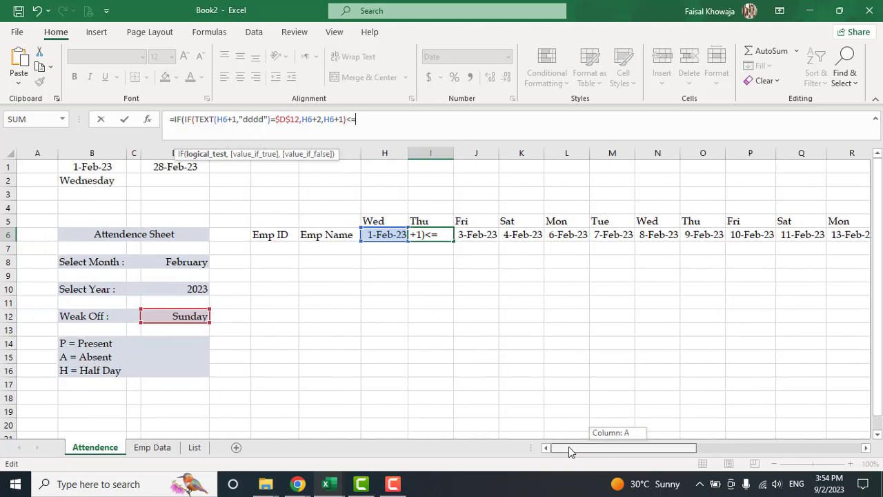
left_click(175, 169)
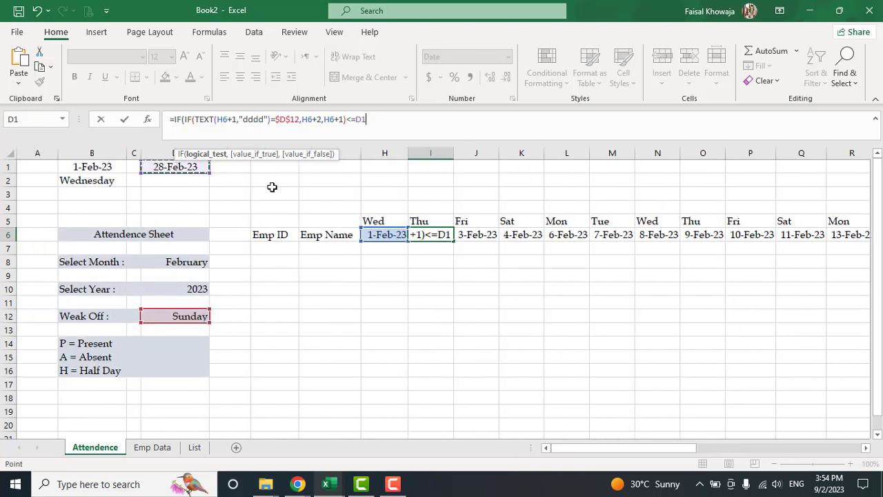
key("F4")
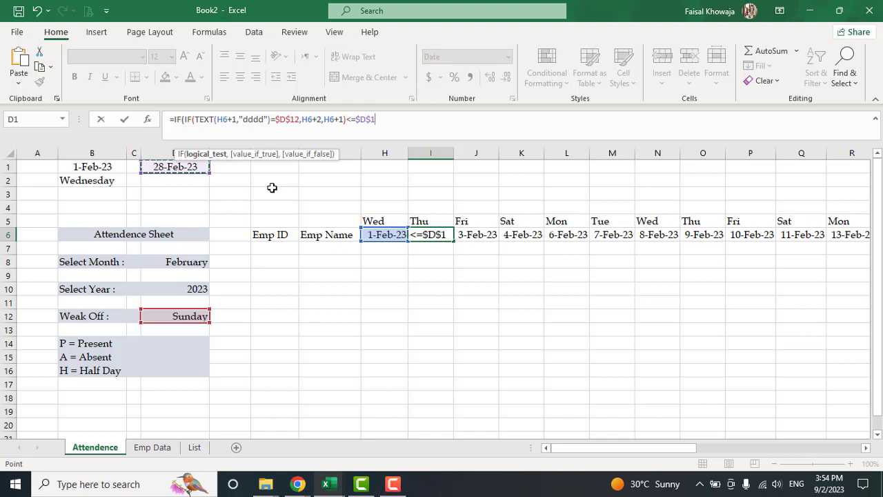
type(",")
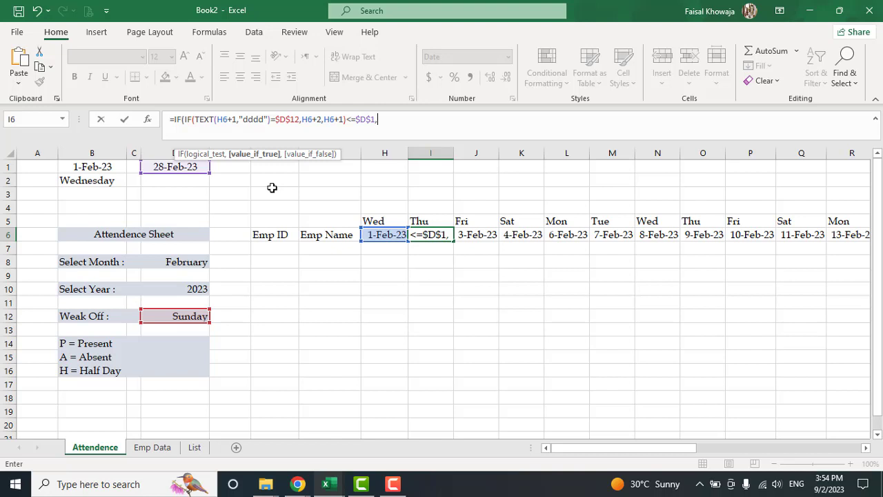
Complete I6's outer IF with the copied expression as the true value and "" as the false value, and fill it across to AH6.
key("ctrl+v")
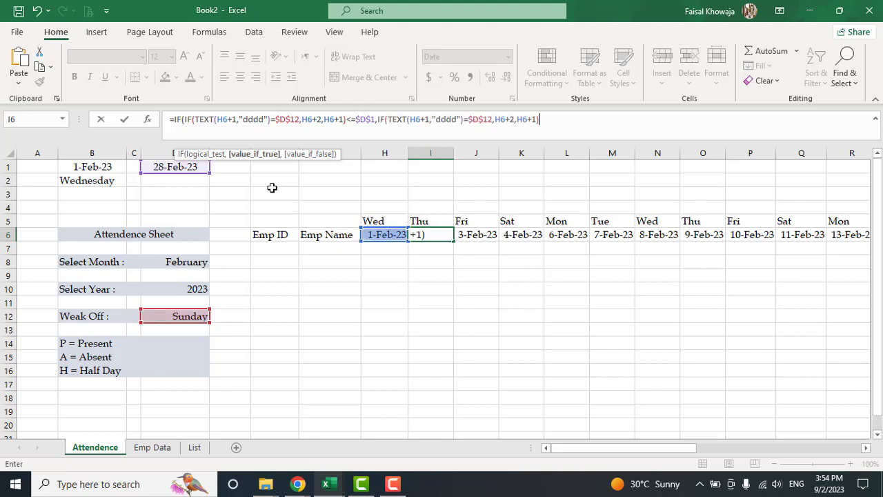
type(",")
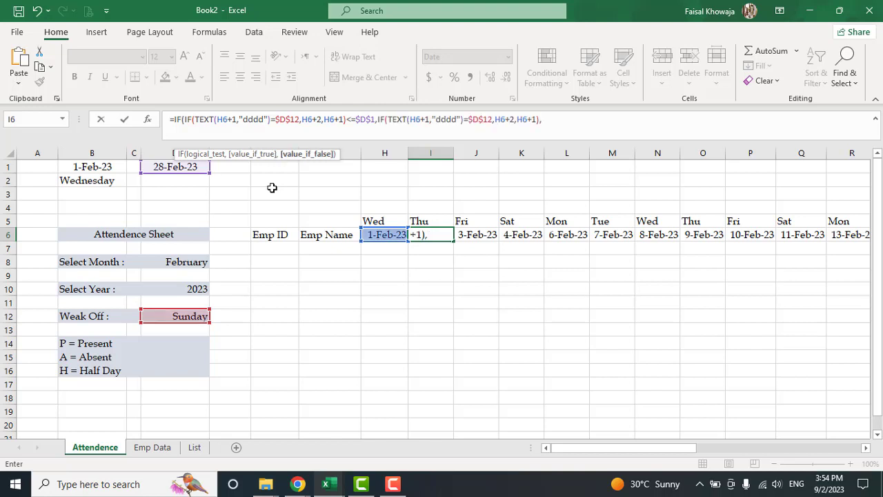
type("\"\")")
key("Return")
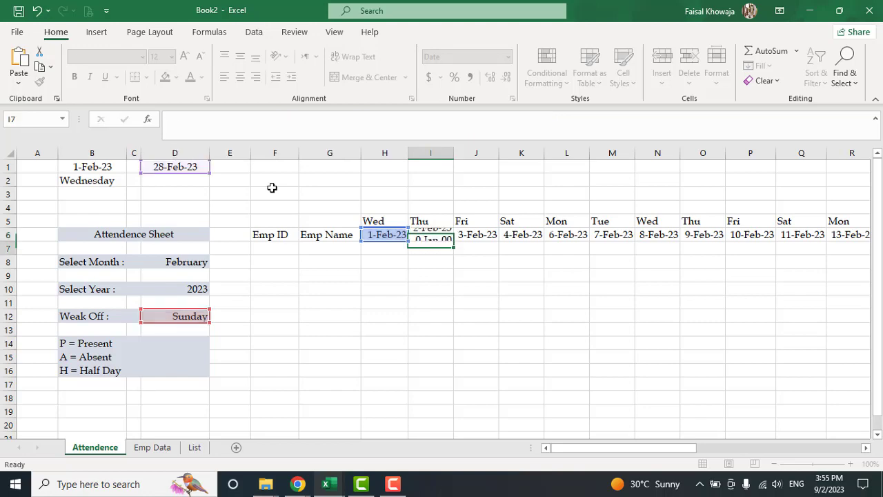
key("Up")
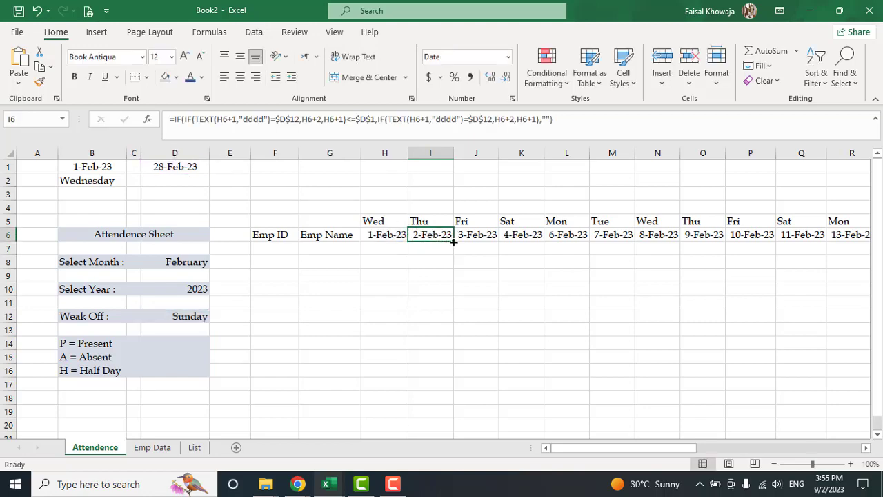
left_click_drag(453, 241, 794, 234)
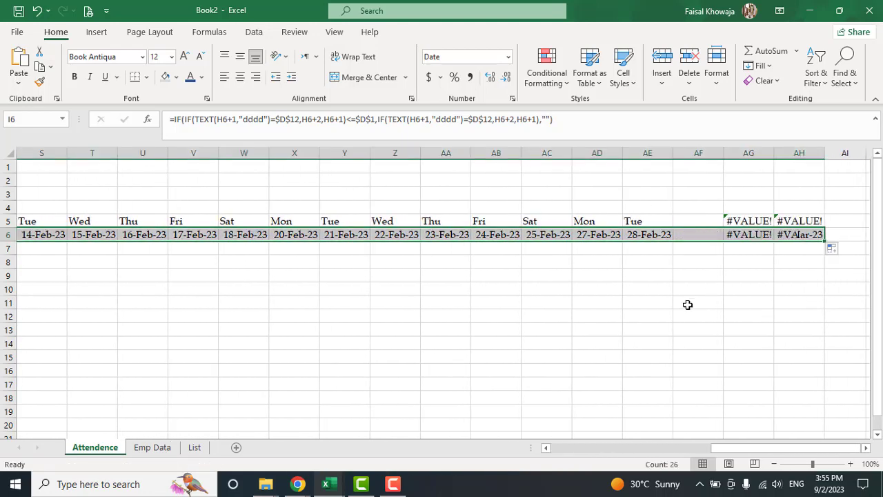
Examine the formulas and results at the end of the weekday and date headers, around AD6 to AG6.
left_click(740, 235)
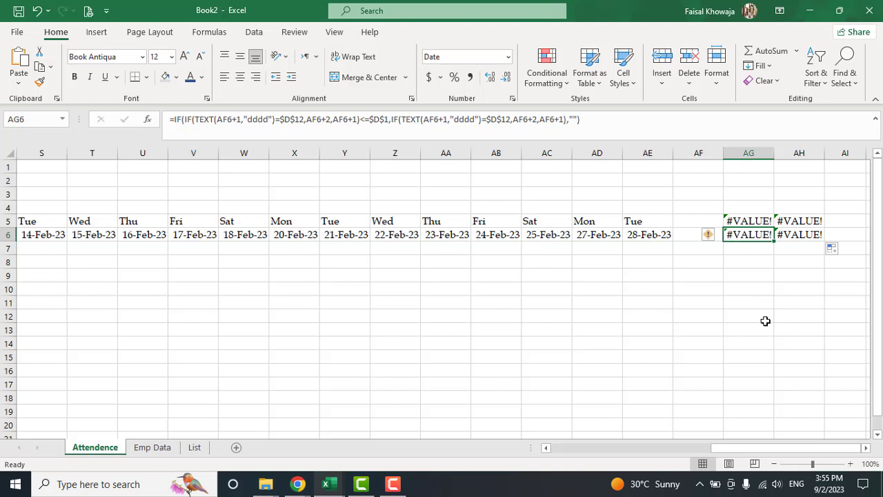
key("Left")
key("Left")
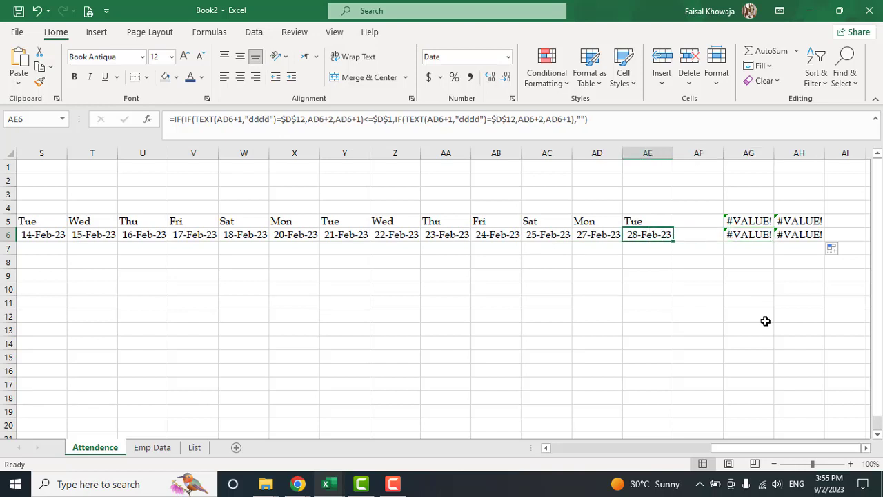
key("Right")
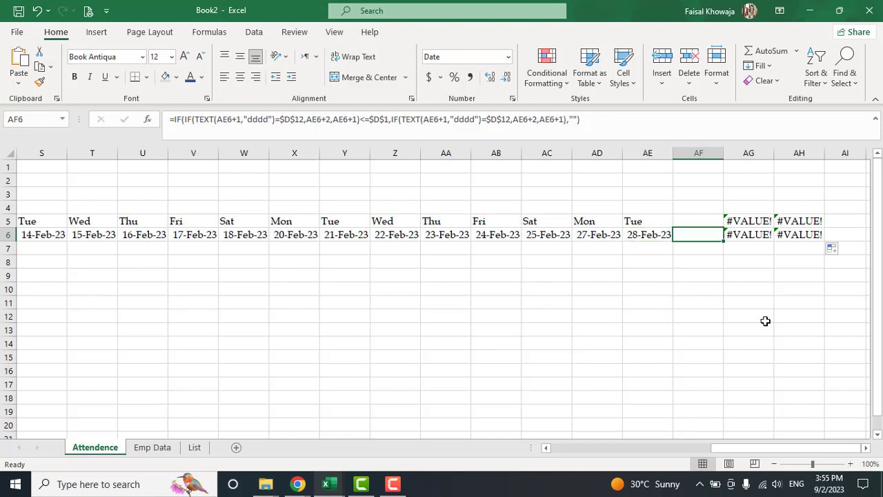
key("Right")
key("Right")
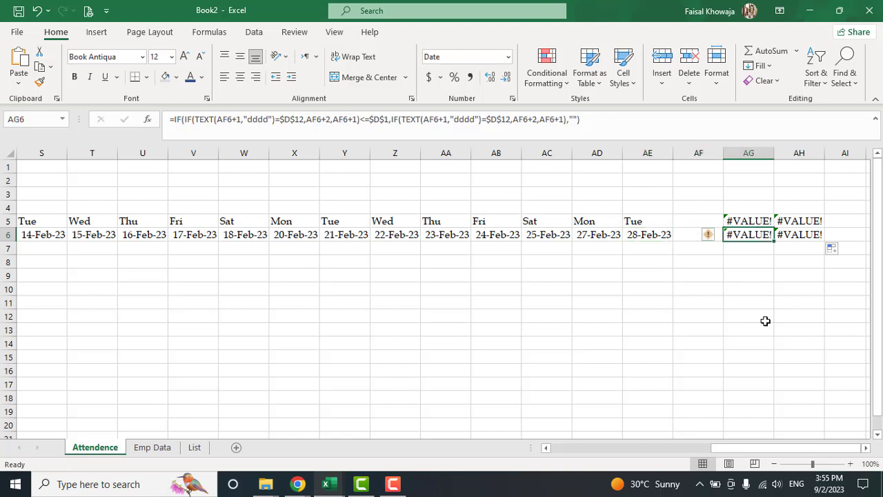
key("Up")
key("Left")
key("Down")
key("Right")
key("Up")
key("Left")
key("Down")
key("Left")
key("Left")
key("Left")
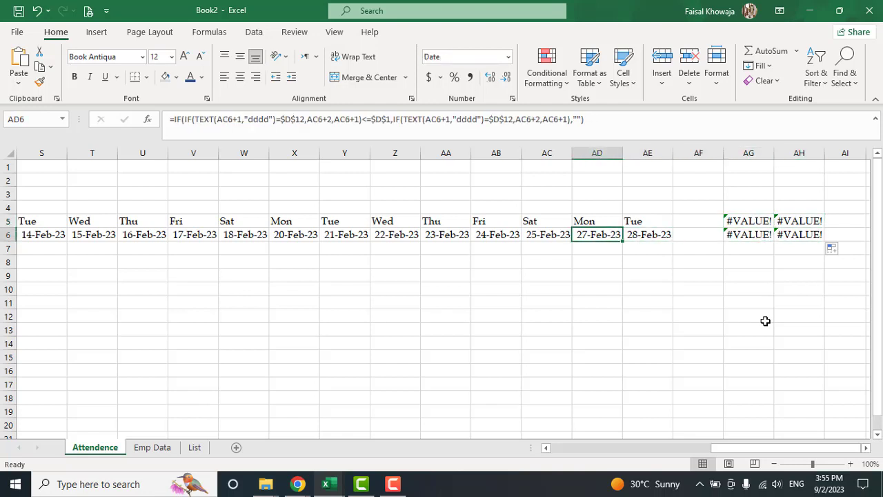
Insert IFERROR( in front of the existing nested IF formula in I6.
key("ctrl+Left")
key("Right")
key("Right")
key("Right")
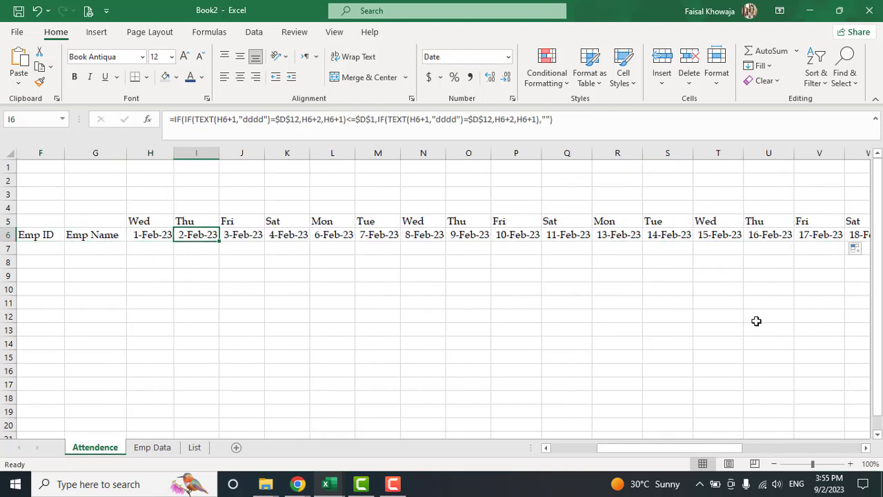
key("F2")
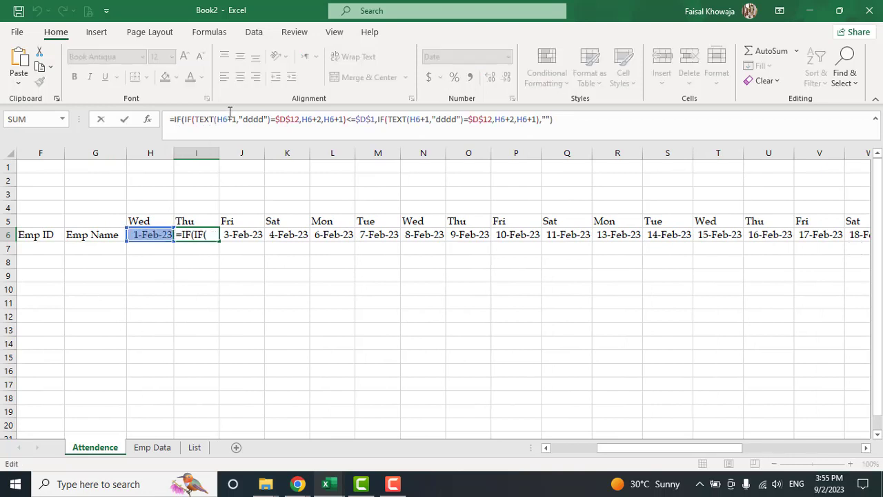
type("if")
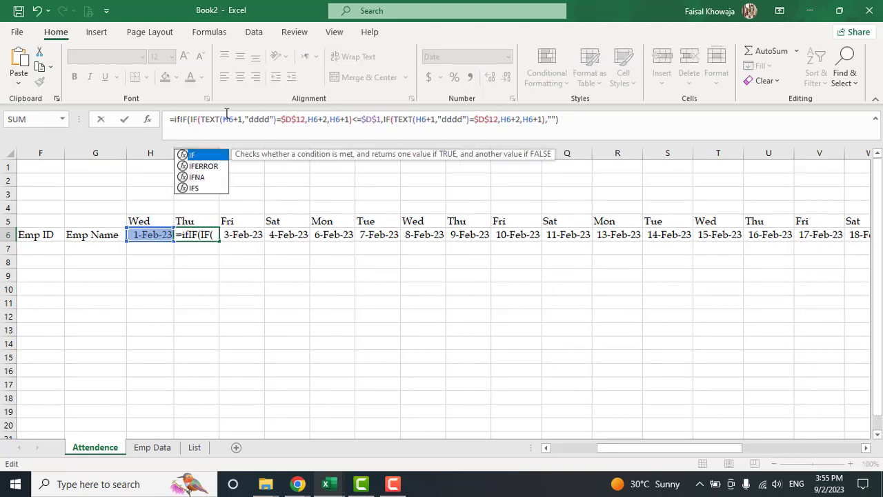
type("fer")
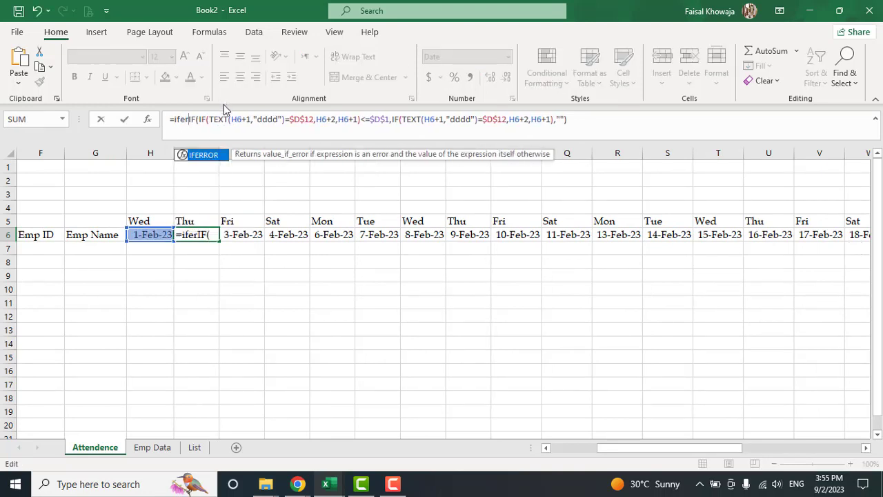
key("Tab")
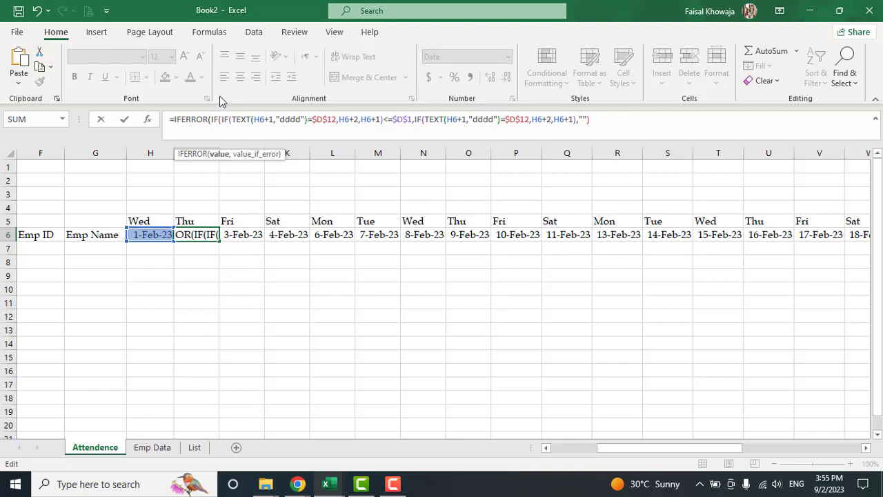
Finish I6's IFERROR formula with "" as the error value and fill it across to AH6.
key("End")
type(",")
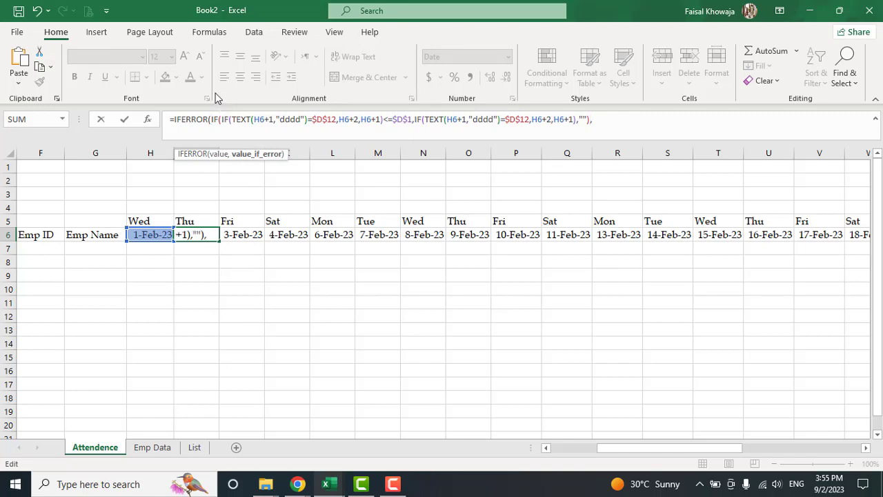
type("\"\")")
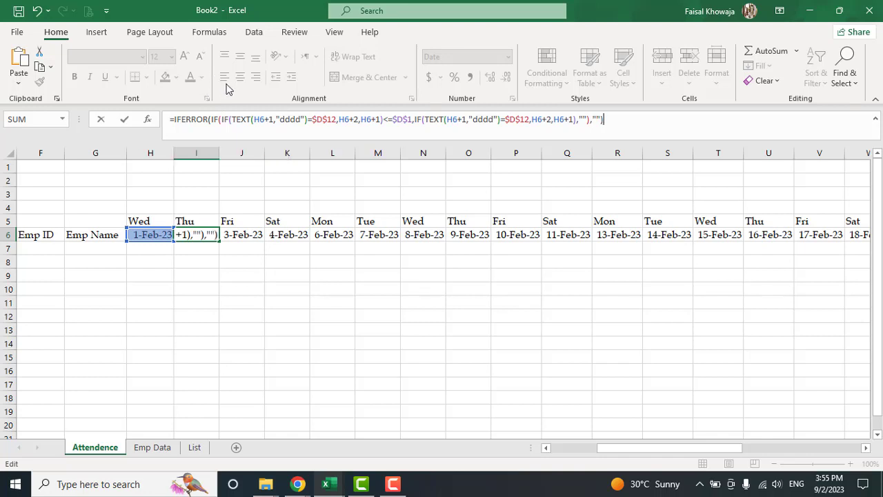
key("Return")
left_click(204, 235)
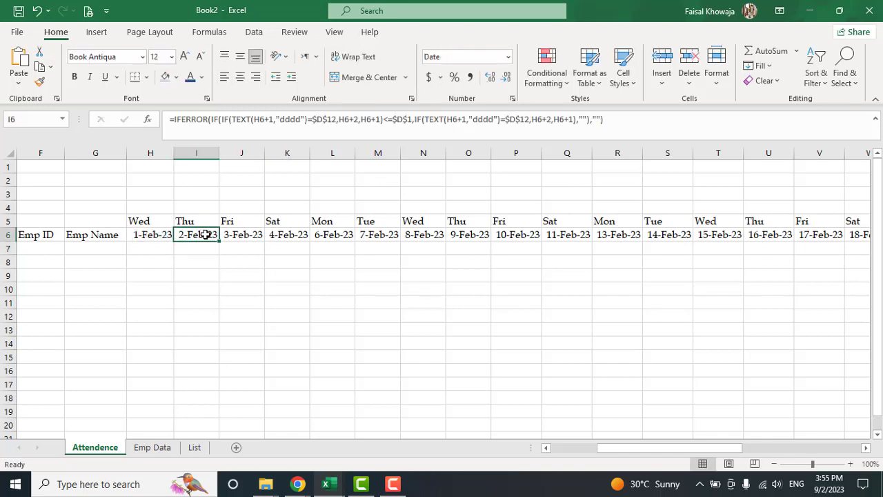
left_click_drag(218, 241, 793, 251)
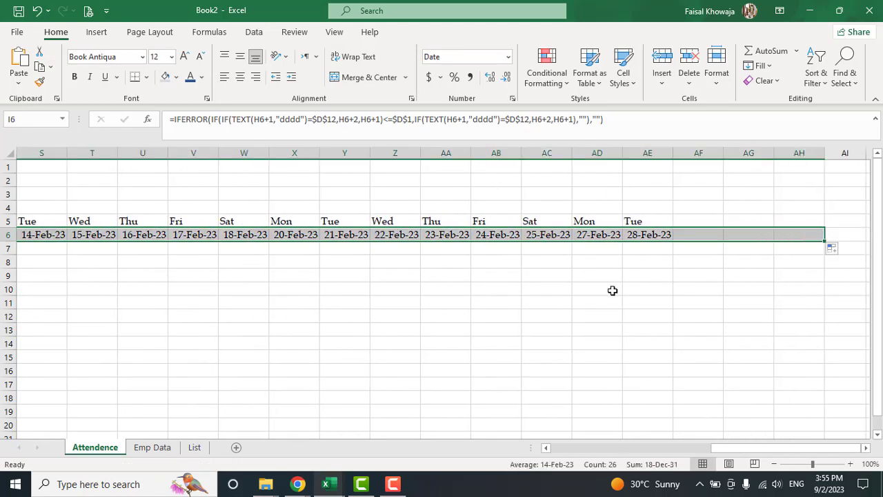
Apply the custom number format dd to the dates in I6 to AH6.
right_click(656, 236)
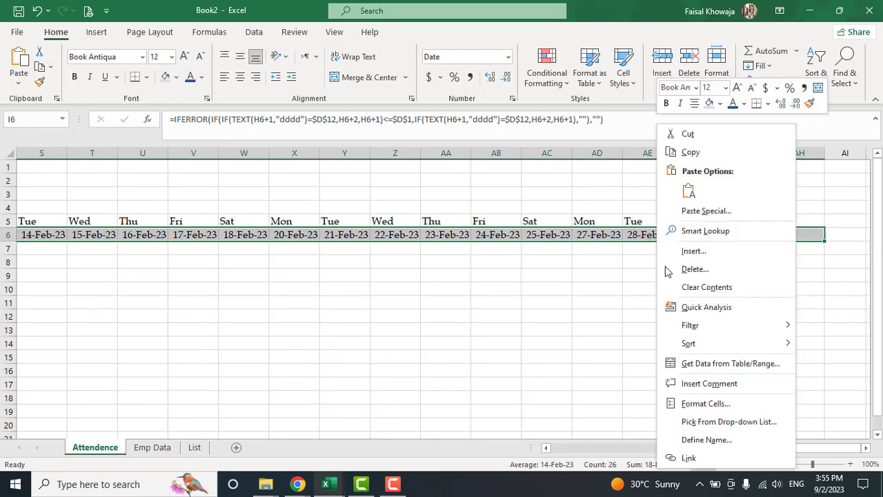
left_click(694, 405)
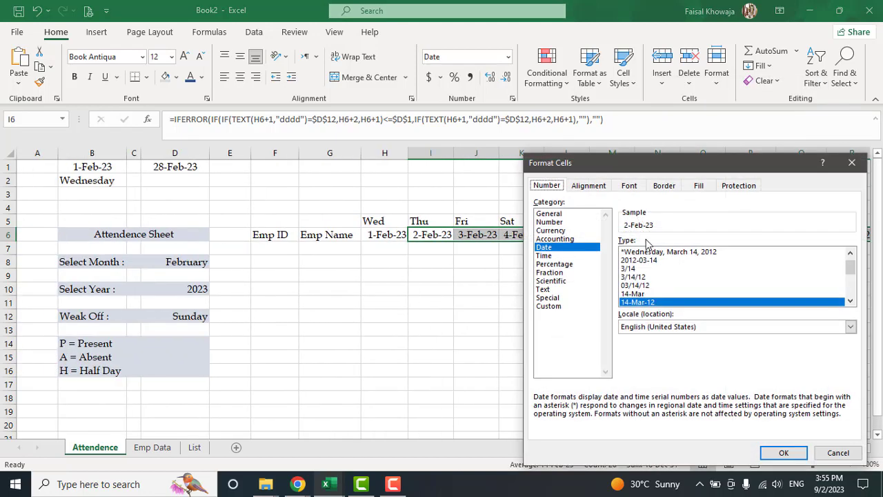
left_click(583, 306)
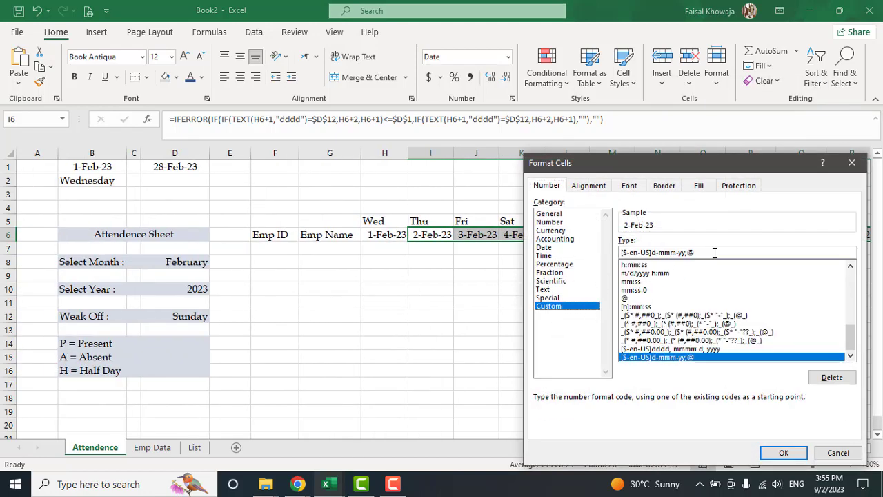
left_click_drag(715, 253, 608, 253)
type("dd")
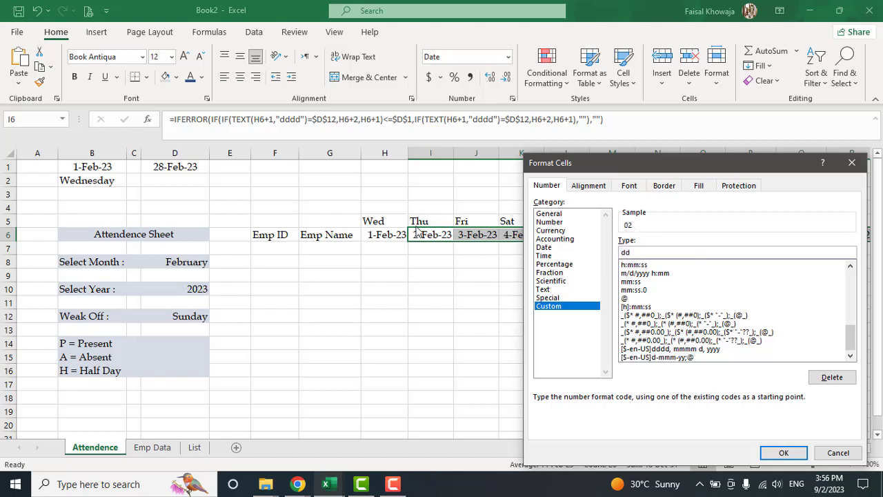
left_click(782, 453)
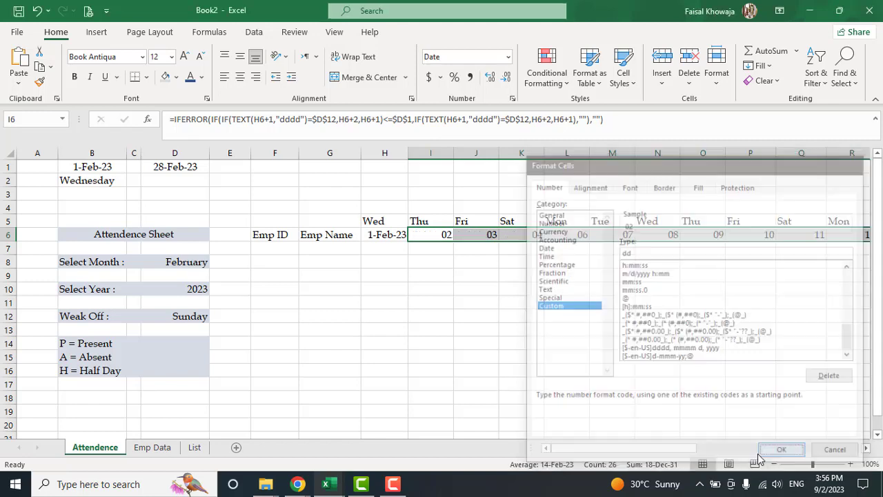
Apply the custom number format dd to the first date in H6, and select the weekday headers H5 to AH5.
left_click(390, 237)
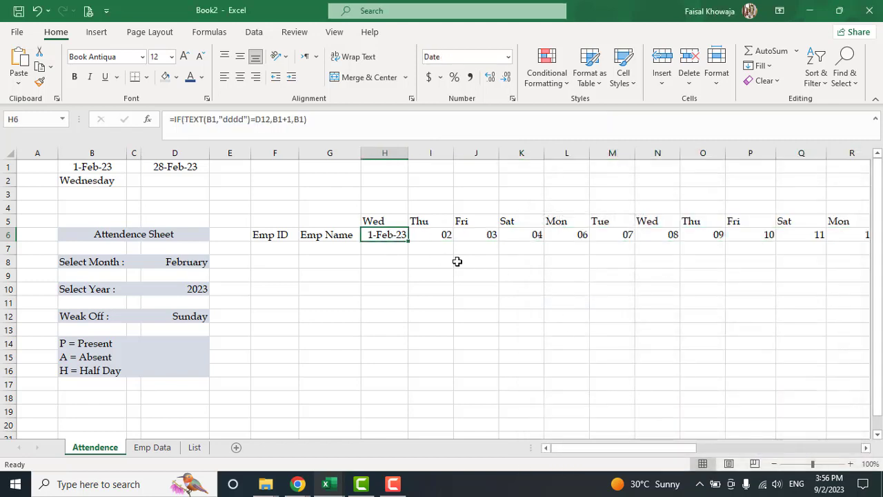
right_click(381, 234)
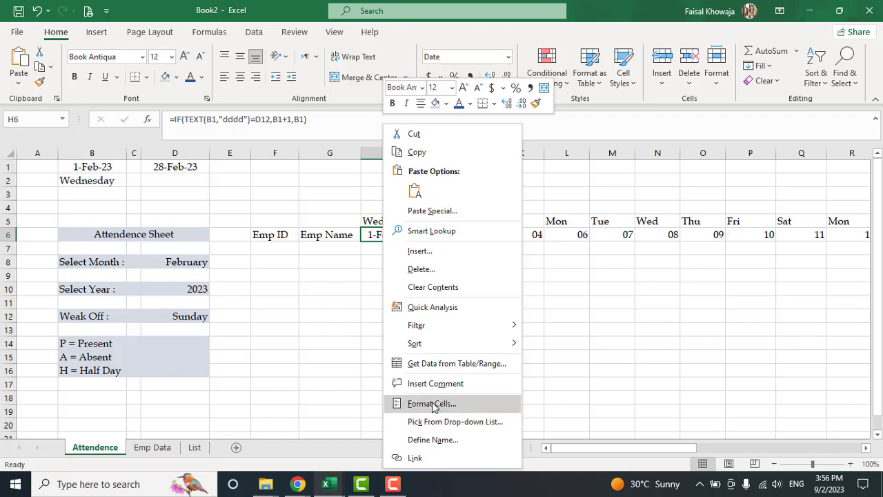
left_click(432, 403)
left_click(285, 305)
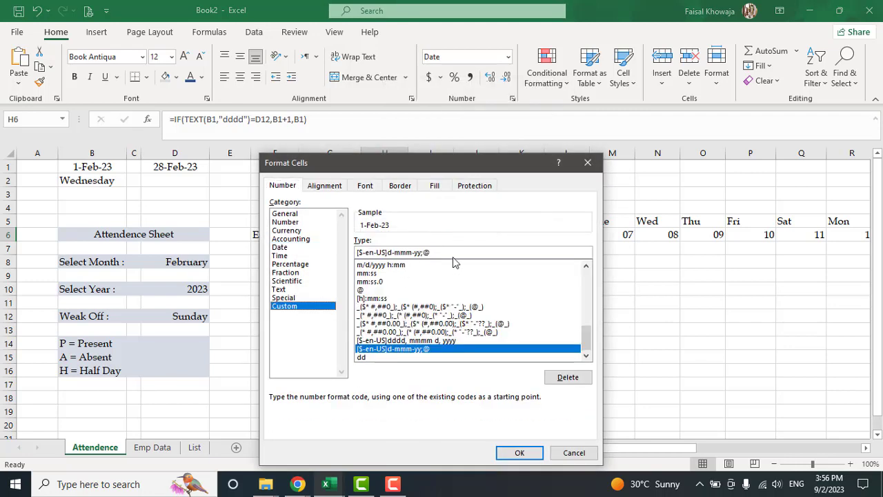
left_click_drag(431, 253, 343, 256)
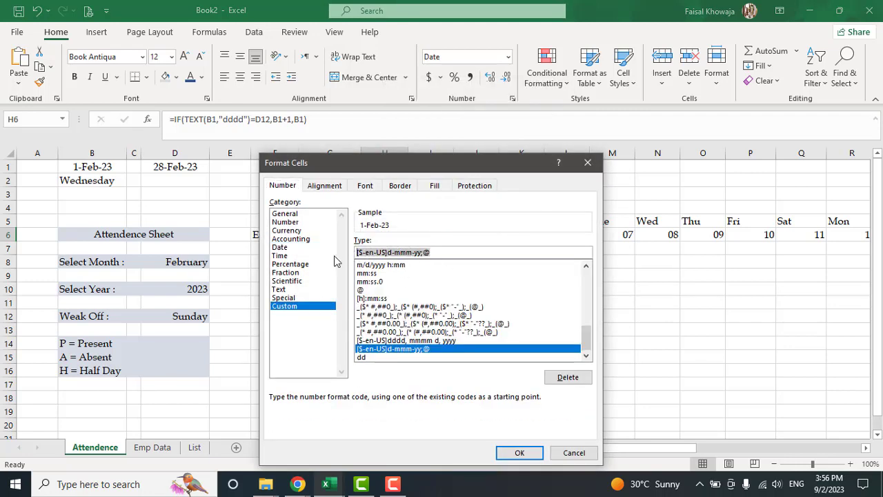
type("dd")
left_click(519, 452)
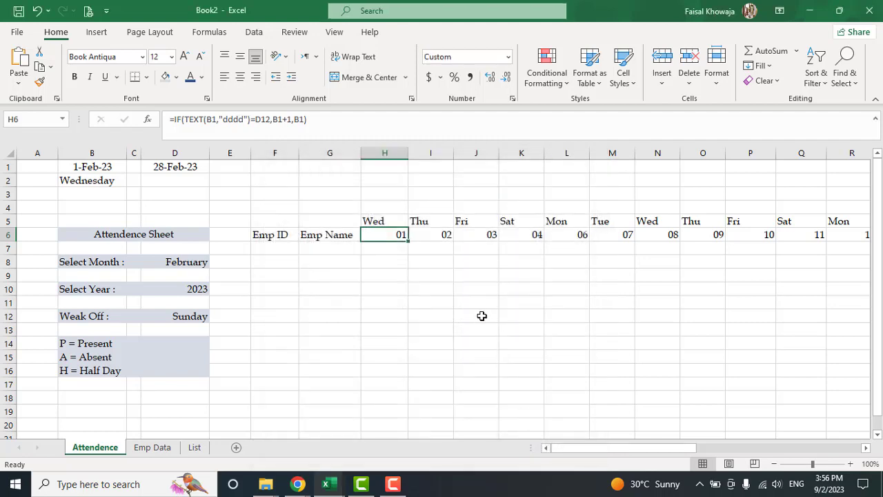
left_click(479, 303)
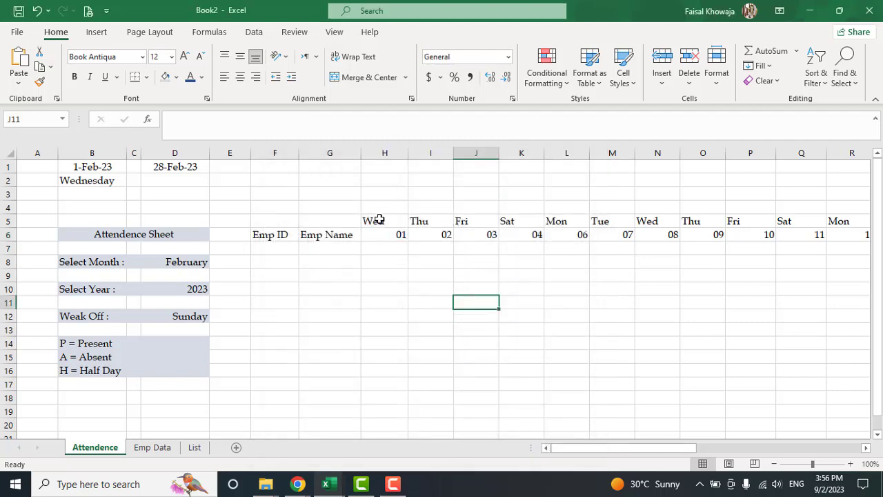
left_click_drag(379, 219, 791, 223)
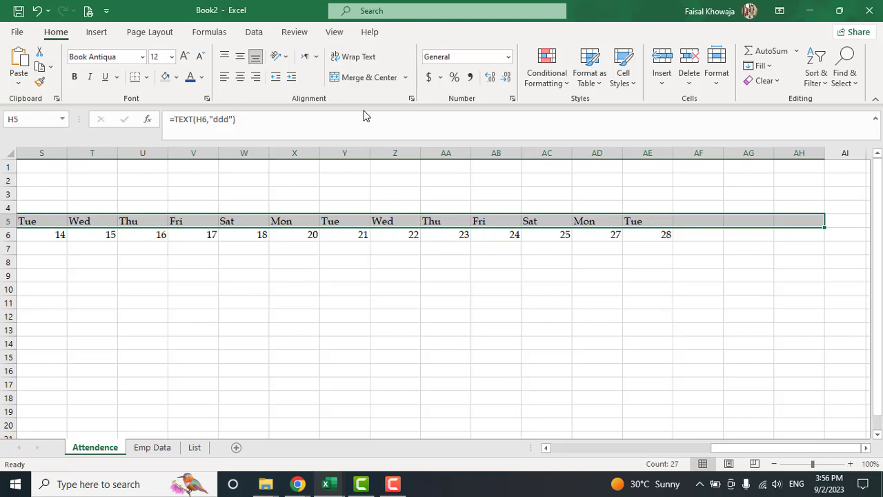
right_click(432, 219)
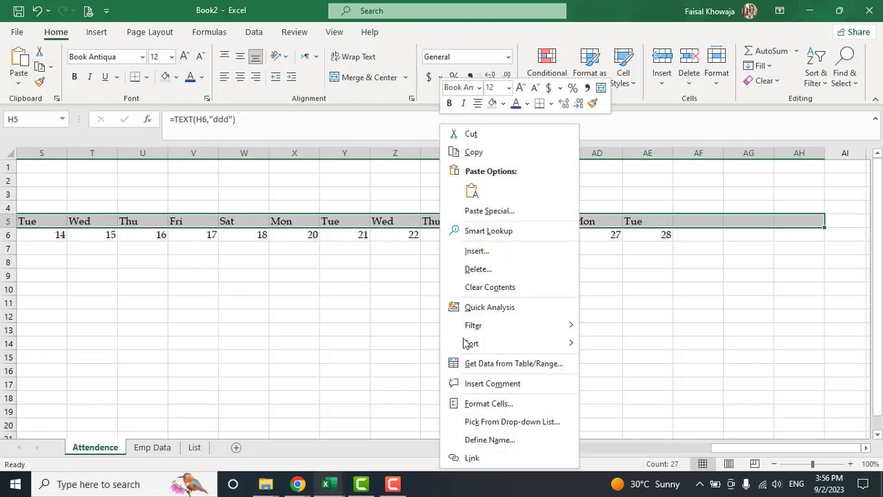
left_click(491, 404)
left_click(407, 185)
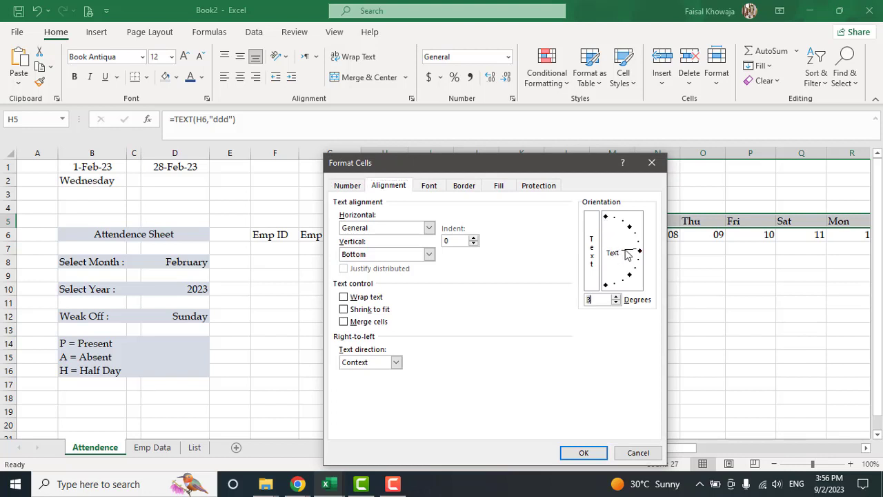
left_click_drag(640, 250, 604, 220)
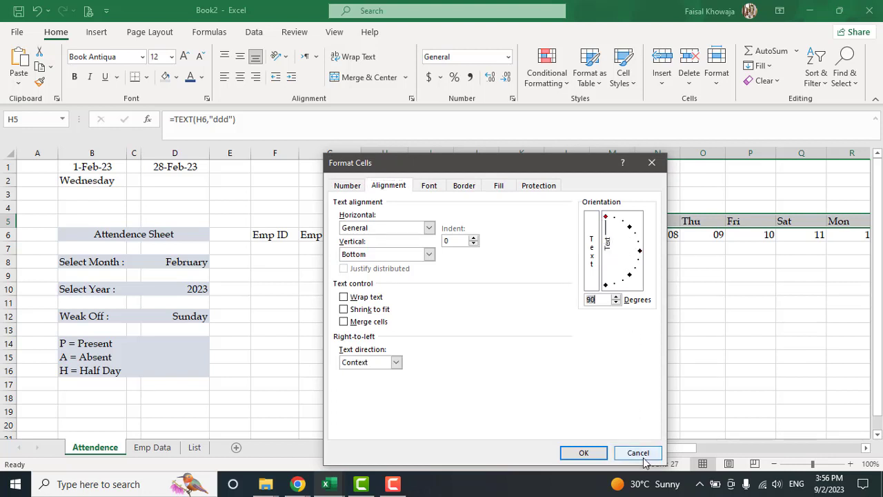
left_click(640, 452)
Rotate the text of the weekday headers in H5 to AH5 upward and autofit the widths of columns H to AH.
left_click(277, 56)
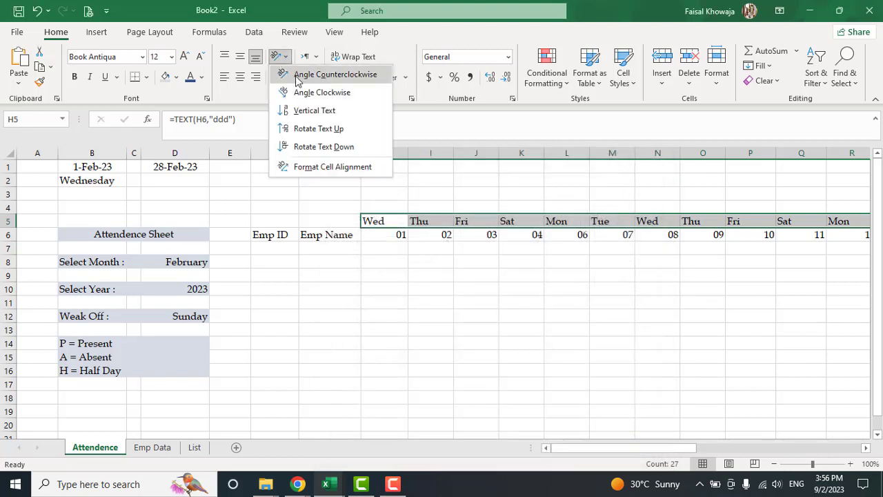
left_click(309, 126)
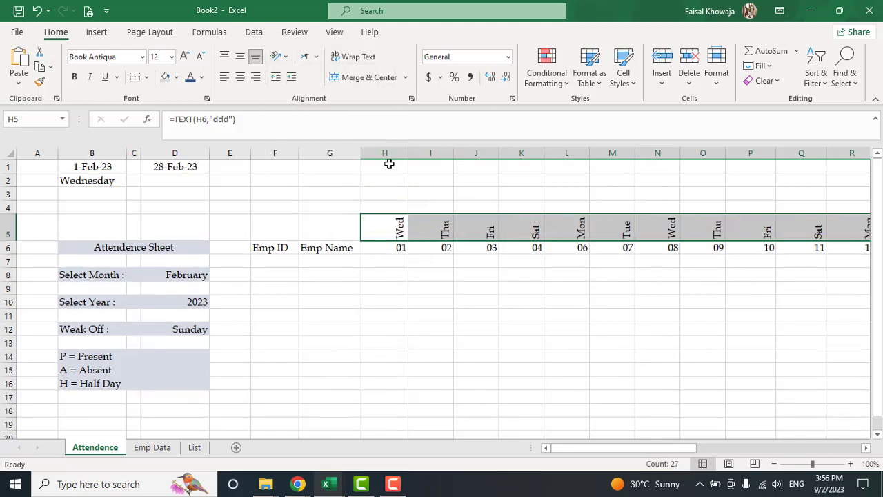
left_click_drag(391, 153, 799, 206)
double_click(775, 151)
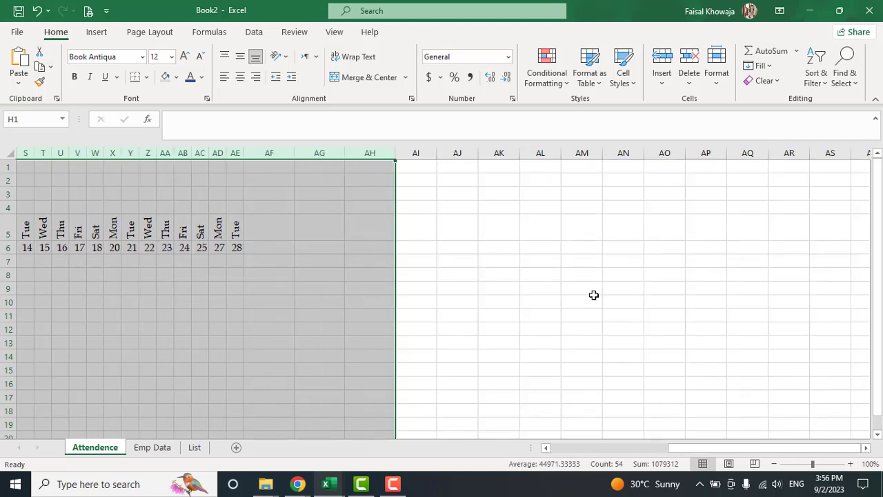
Set the month selector in D8 to March.
left_click_drag(687, 450, 535, 430)
left_click(118, 274)
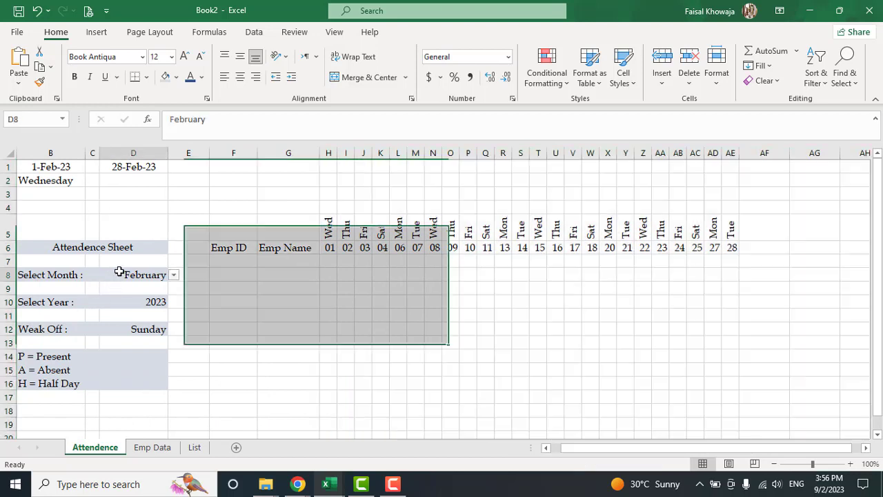
left_click(174, 275)
left_click(153, 295)
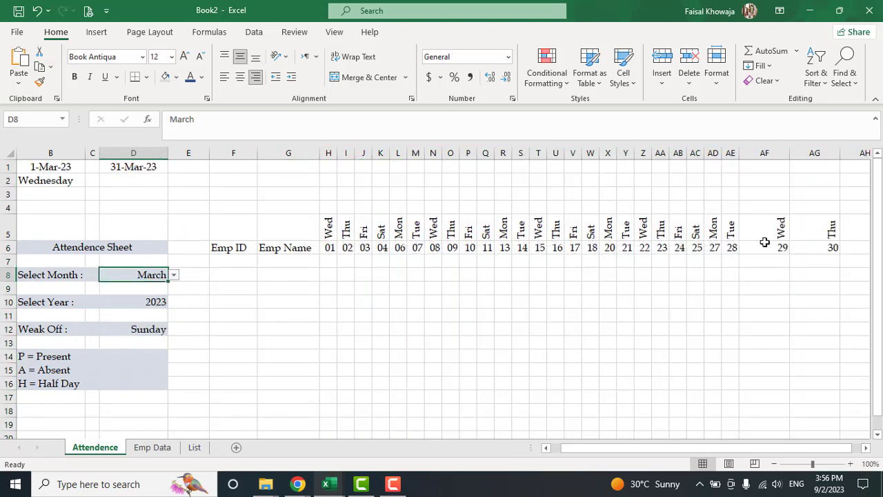
Autofit the widths of columns AF to AH to their day headers.
left_click_drag(809, 454, 848, 454)
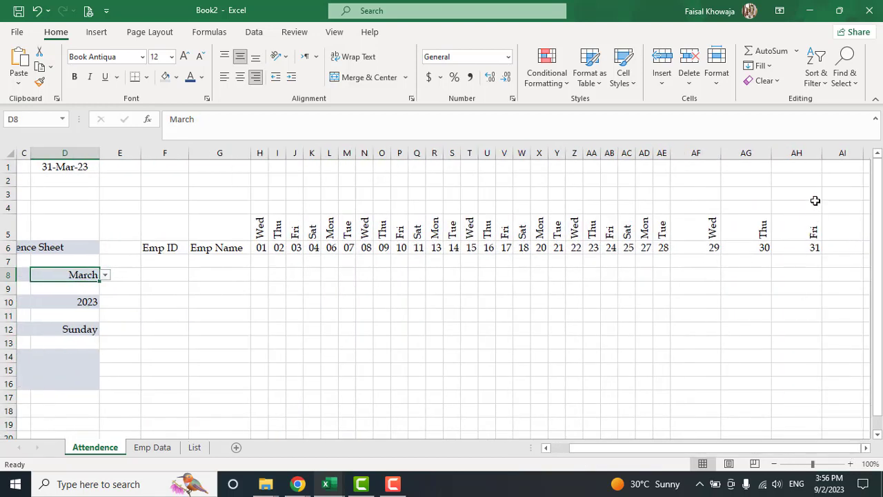
left_click_drag(807, 153, 701, 153)
double_click(720, 152)
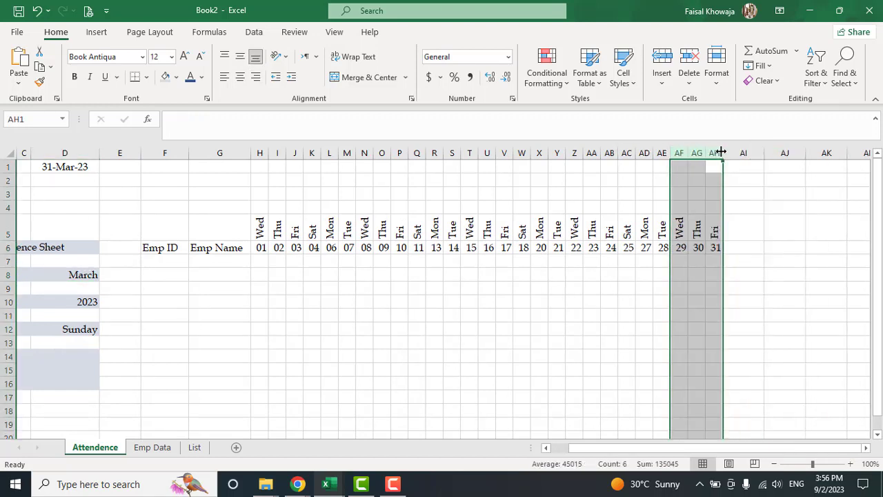
left_click(715, 231)
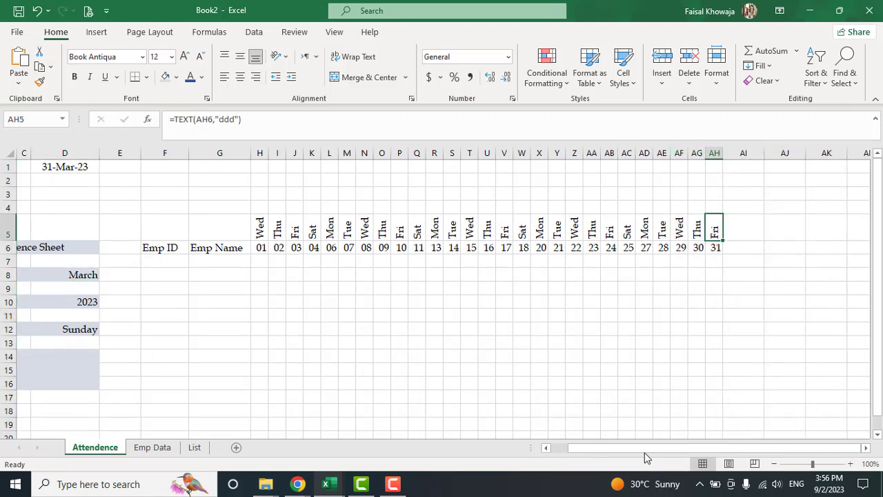
left_click_drag(645, 449, 605, 449)
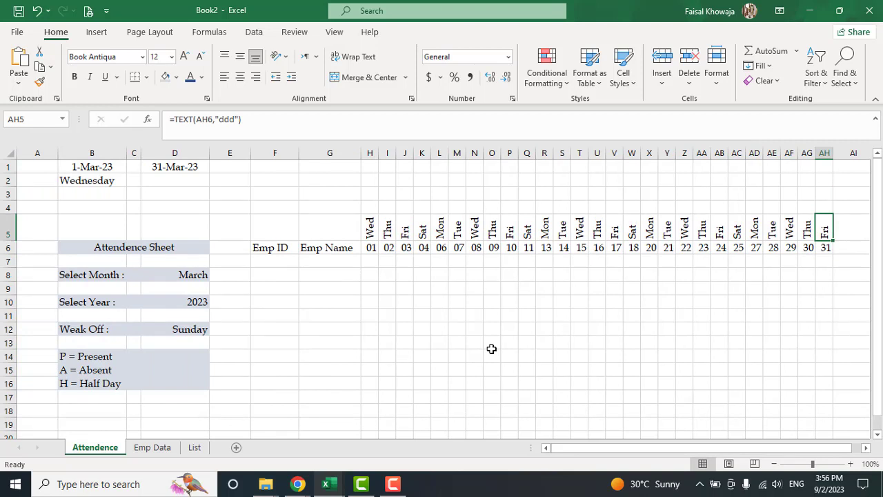
Switch the month selector in D8 to February, March and April in turn to check the end of the date headers.
left_click(173, 274)
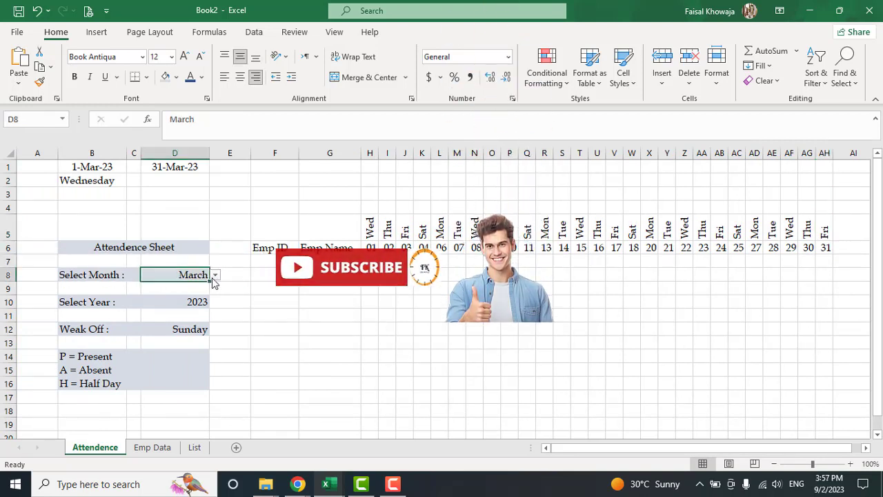
left_click(214, 275)
scroll(193, 294, "up", 1)
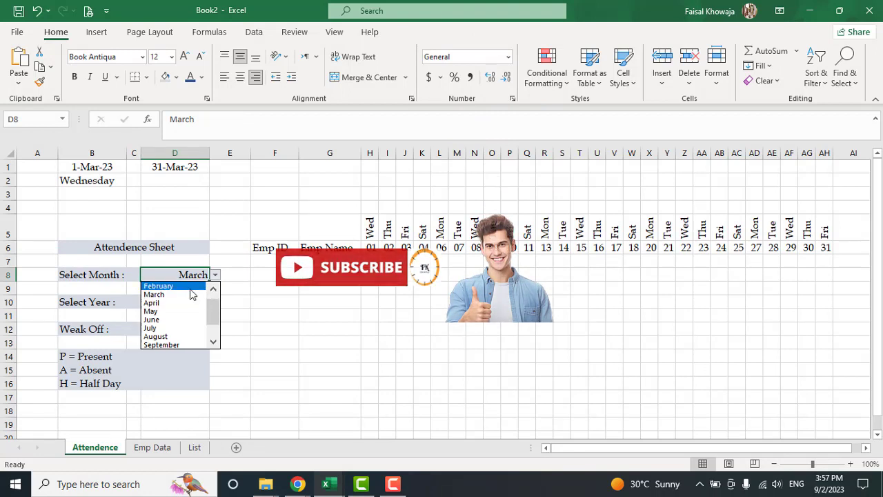
left_click(190, 286)
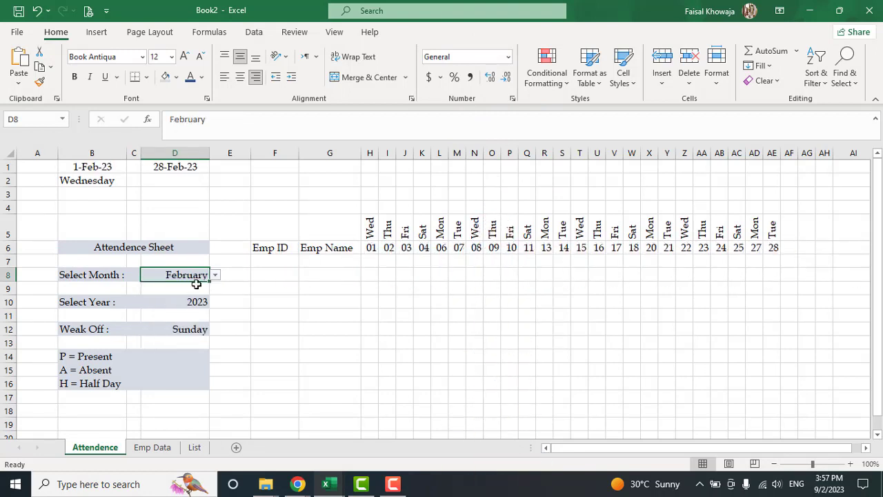
left_click(216, 275)
left_click(199, 296)
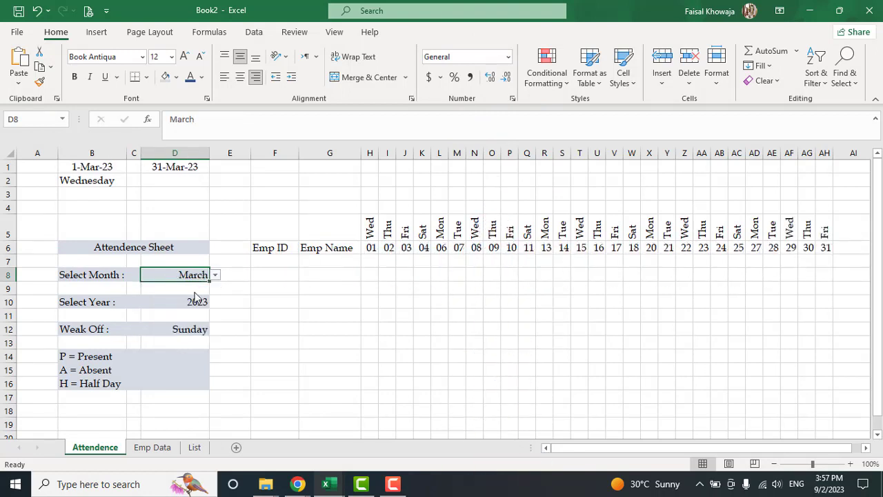
left_click(215, 275)
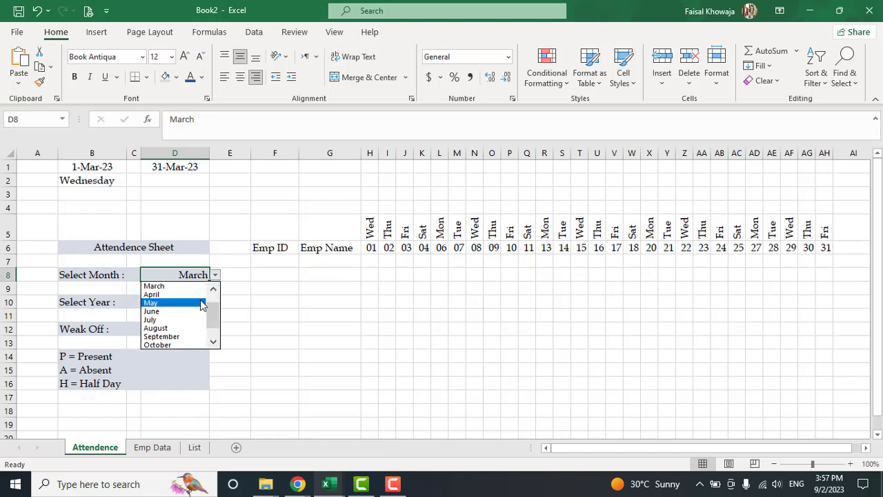
left_click(199, 296)
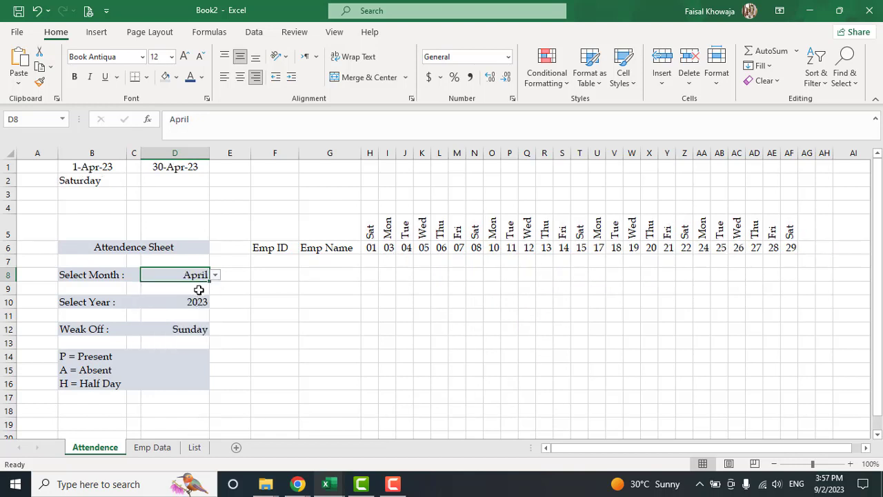
left_click(790, 248)
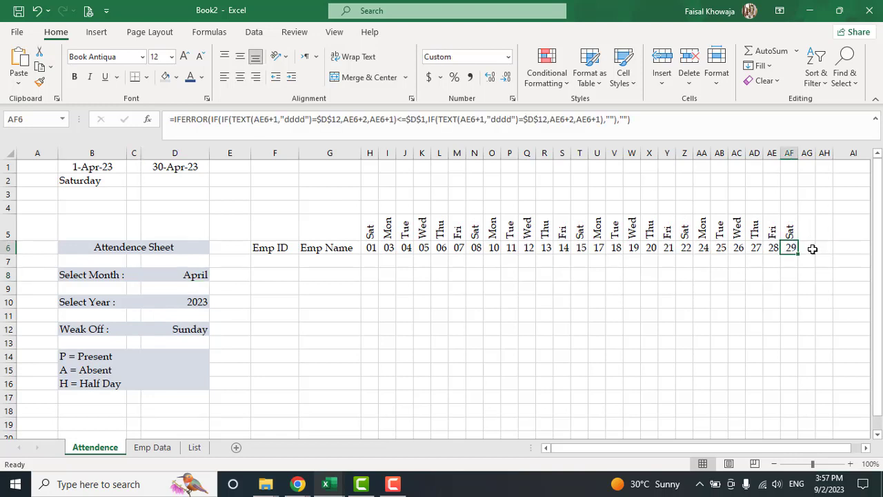
Set the month selector in D8 to September and check the first date header.
left_click(193, 275)
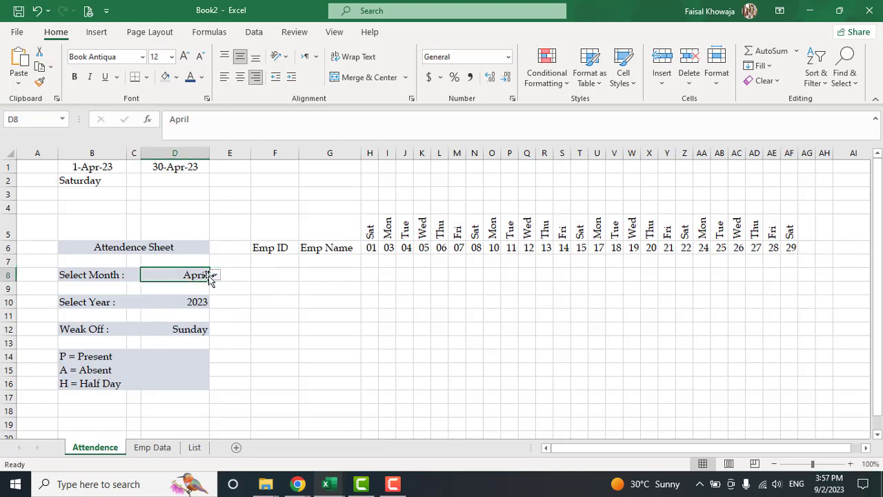
left_click(215, 275)
left_click(172, 327)
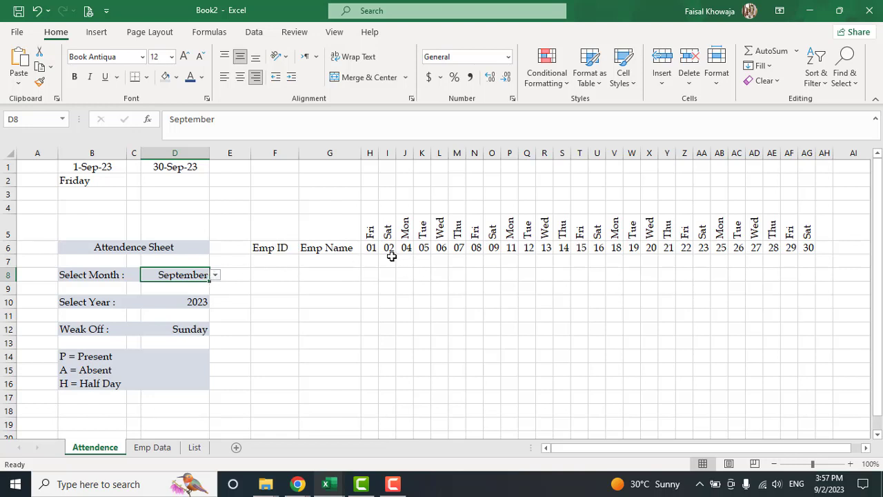
left_click(370, 248)
Start a formula-based conditional formatting rule for the header cells F6 to AH6, with a formula that refers to F6.
left_click(269, 247)
left_click_drag(338, 247, 818, 248)
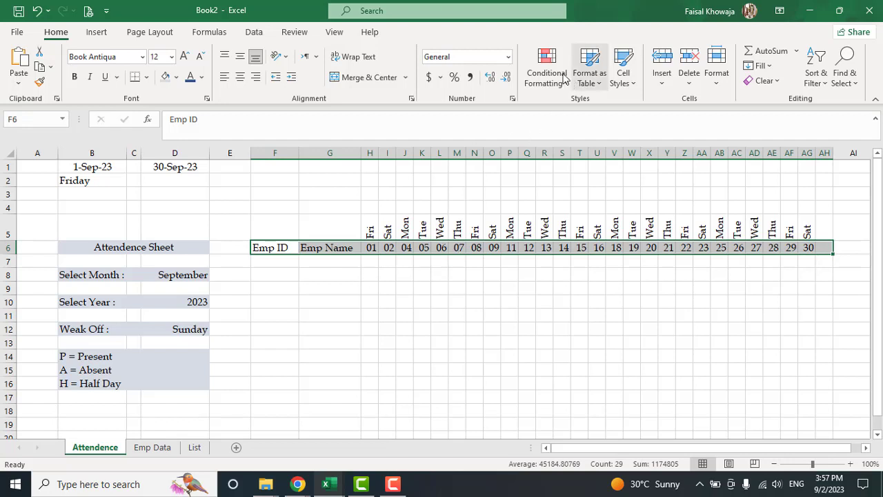
left_click(550, 74)
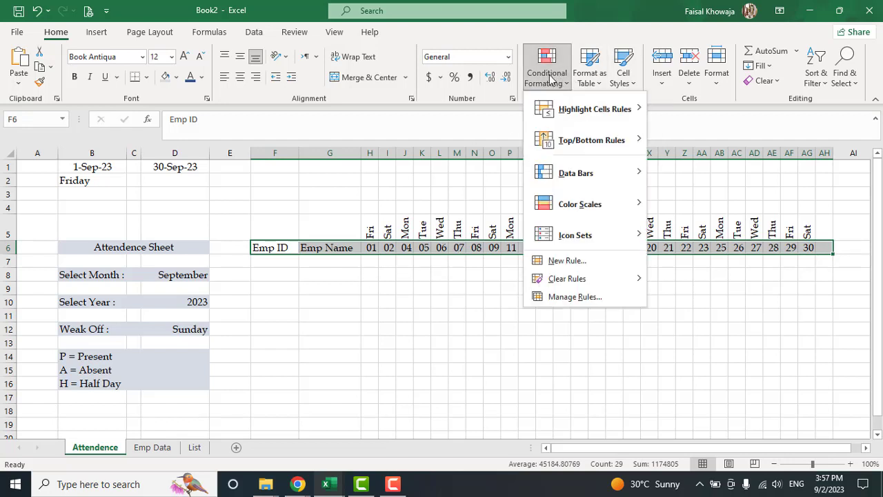
left_click(567, 260)
left_click(507, 191)
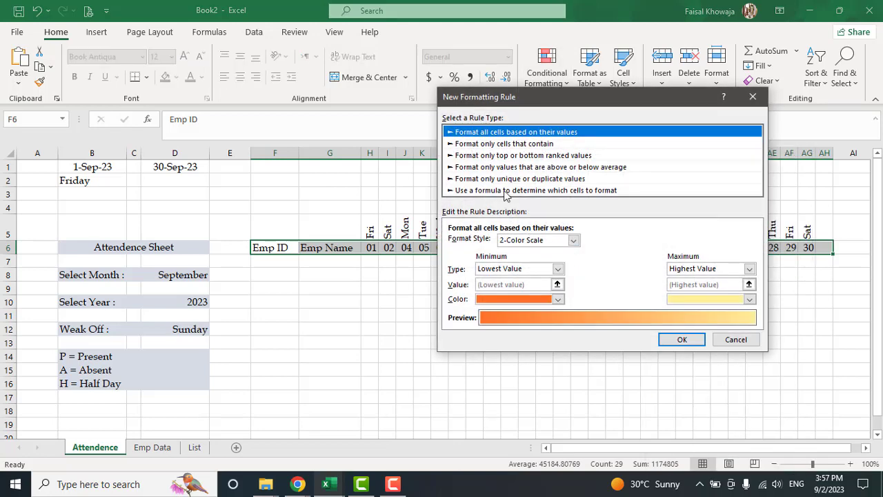
left_click(495, 243)
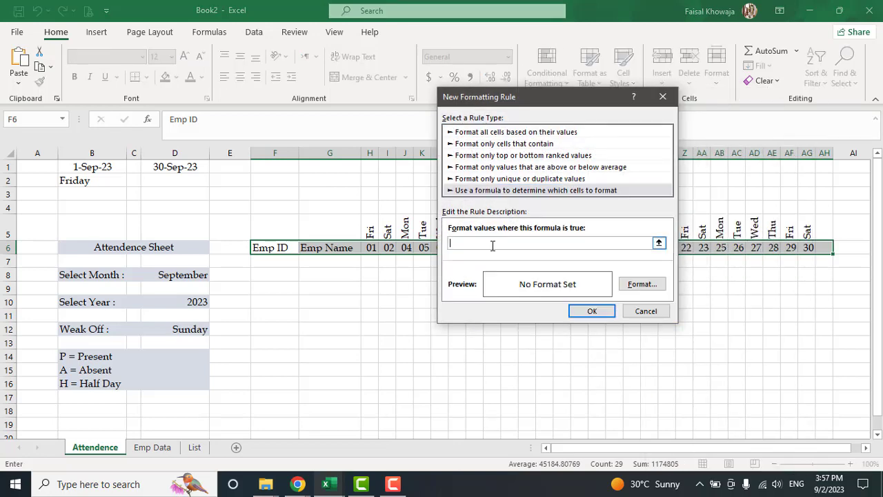
type("=")
left_click(282, 247)
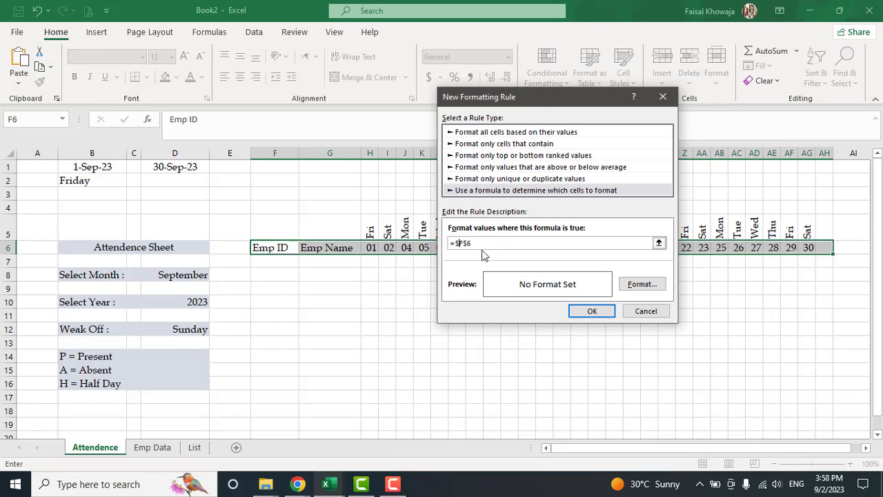
key("F4")
left_click(476, 243)
Finish the header rule with the formula =F$6<>"" and apply a grey fill and a near-white font colour.
left_click(636, 285)
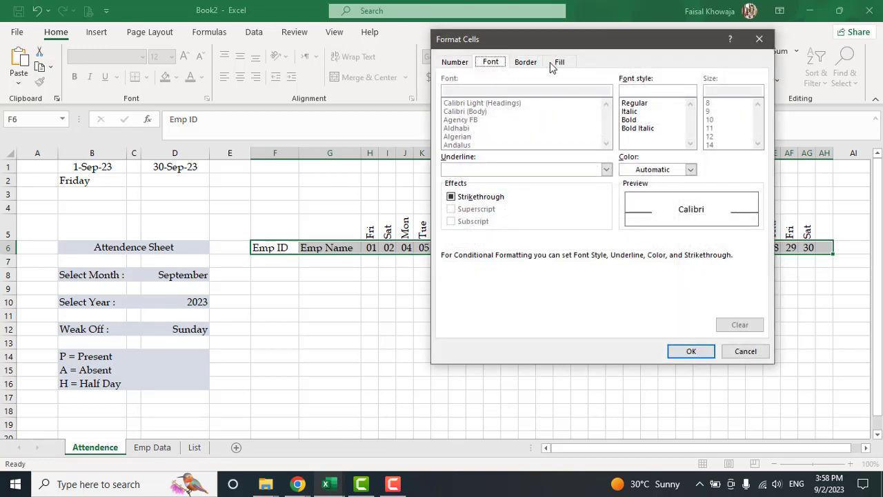
left_click(557, 62)
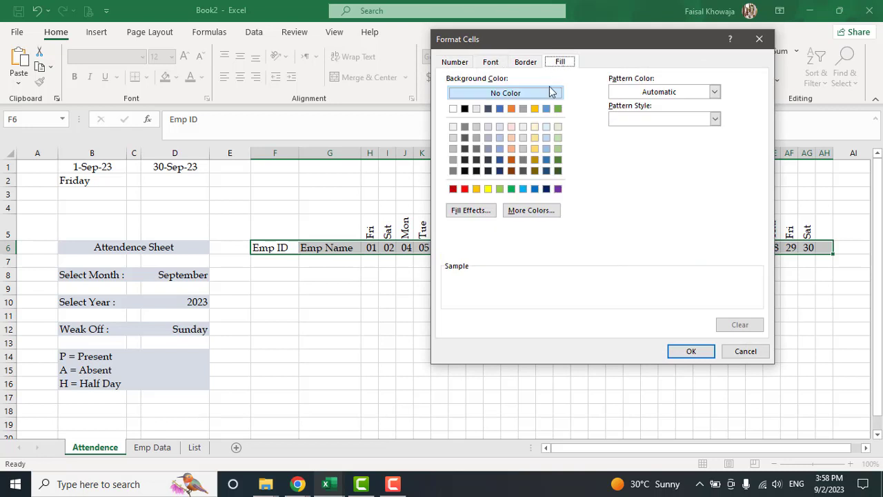
left_click(478, 138)
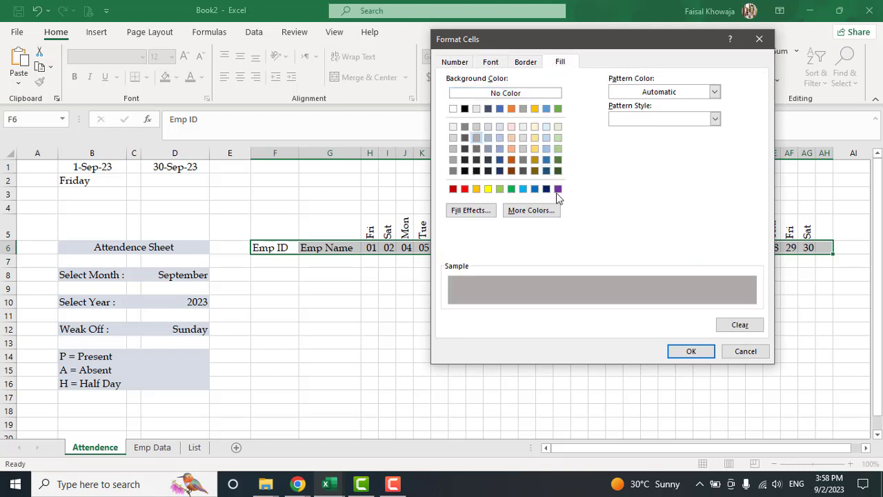
left_click(496, 61)
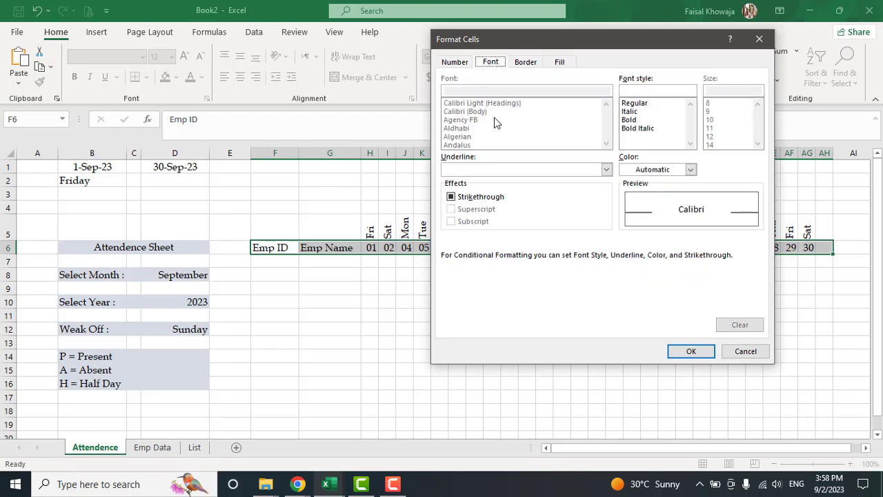
left_click(690, 169)
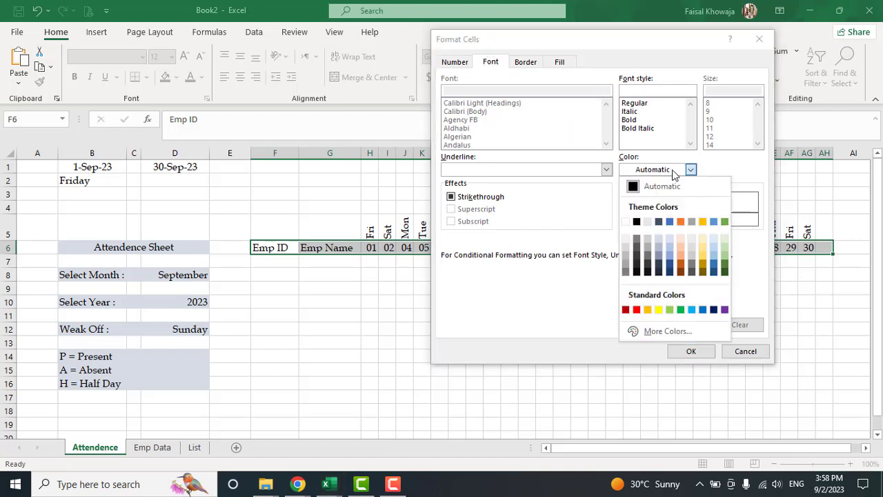
left_click(630, 236)
left_click(691, 351)
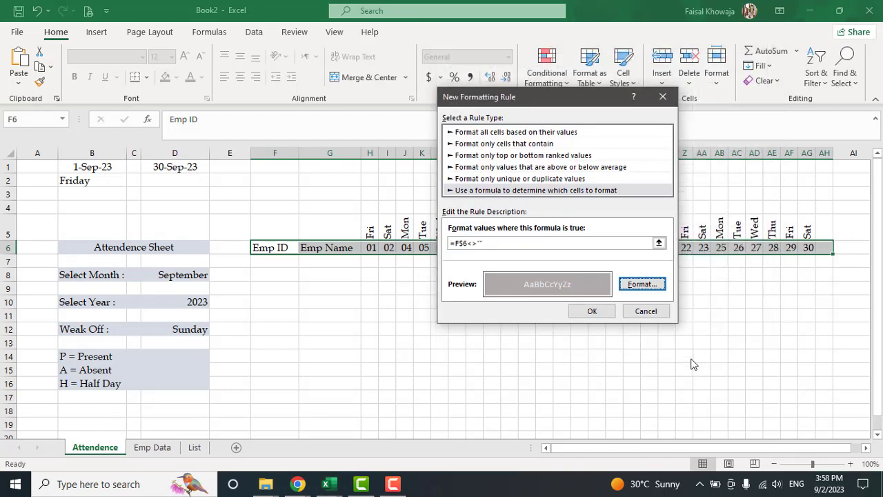
left_click(590, 312)
left_click(632, 307)
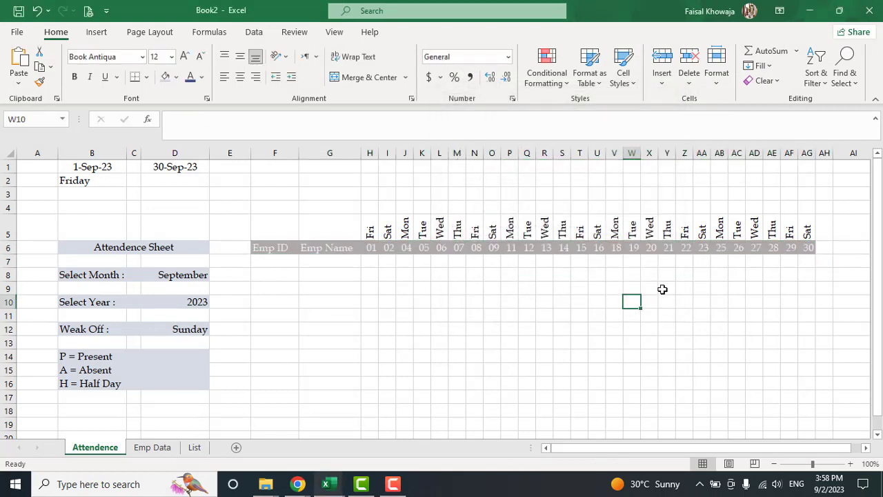
Switch the month selector in D8 to May, February and March in turn to check where the header shading ends.
left_click(795, 251)
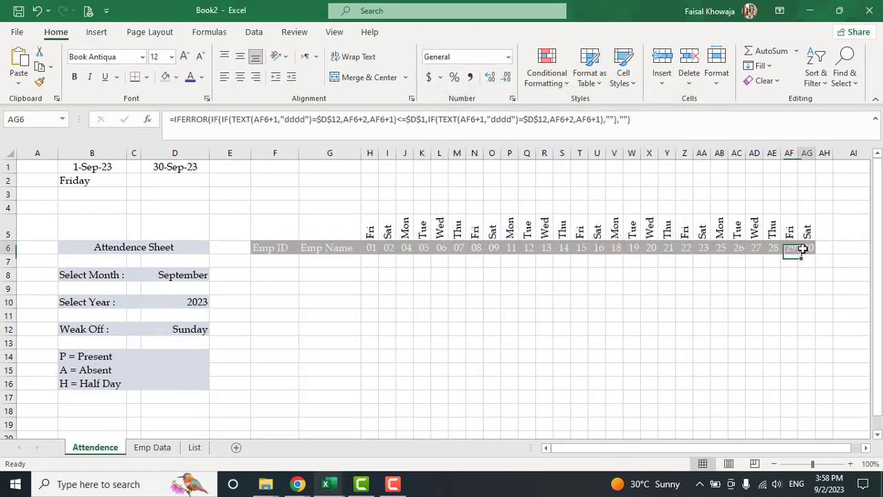
left_click(199, 273)
left_click(215, 274)
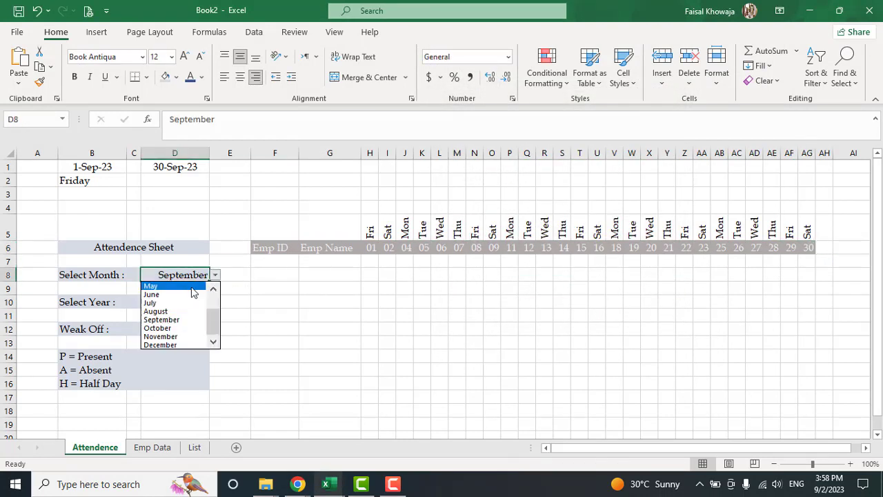
left_click(184, 287)
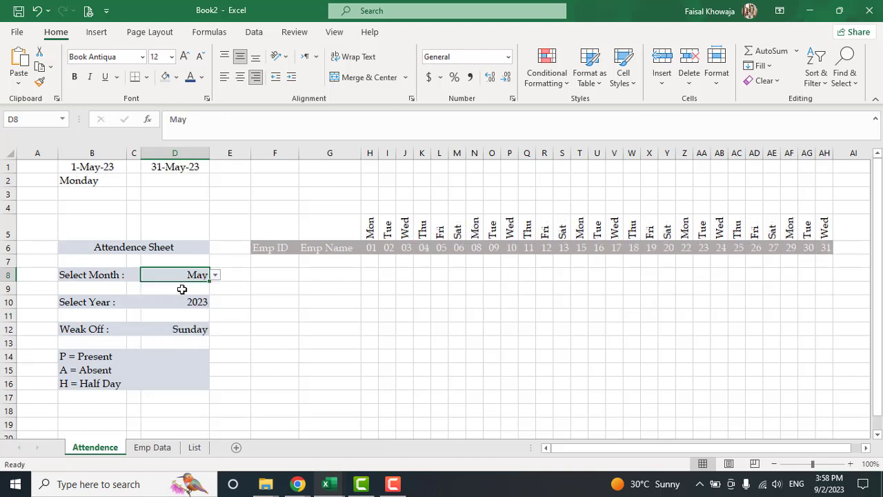
left_click(216, 275)
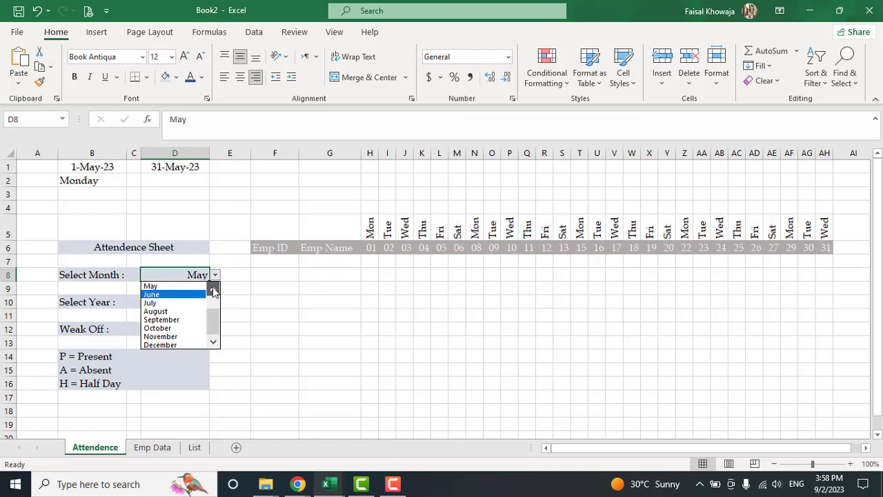
scroll(214, 291, "up", 4)
left_click(177, 293)
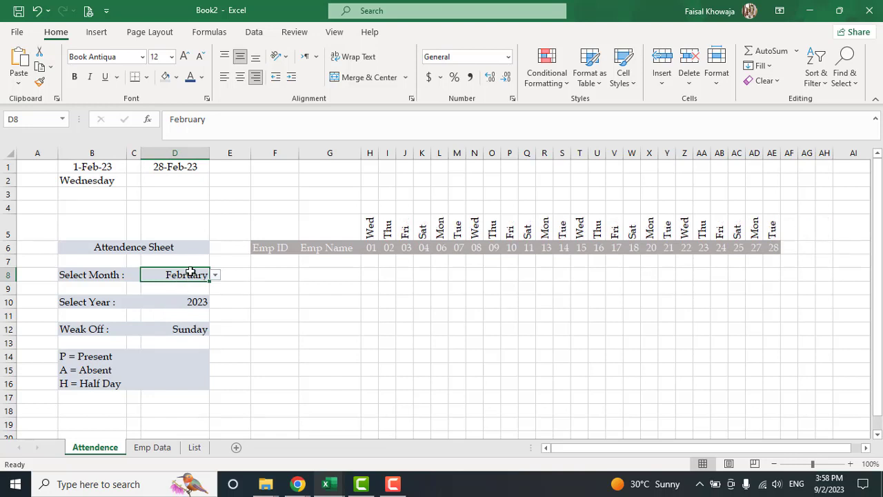
left_click(215, 275)
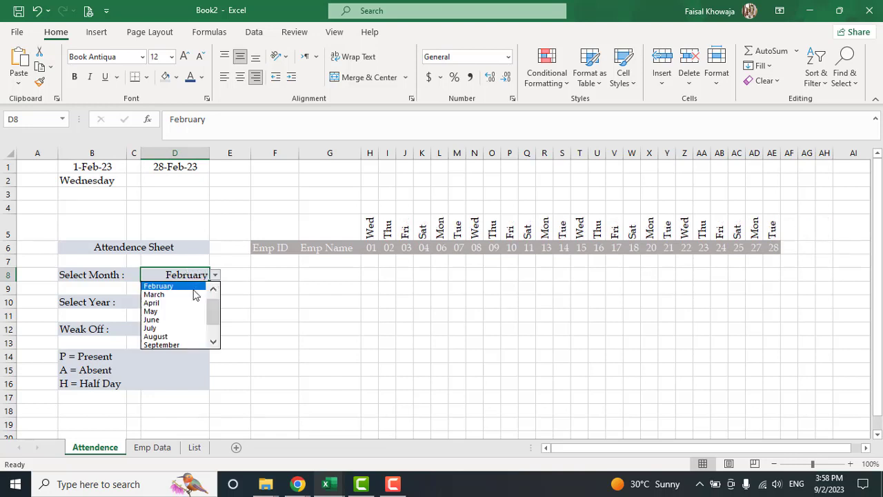
left_click(209, 294)
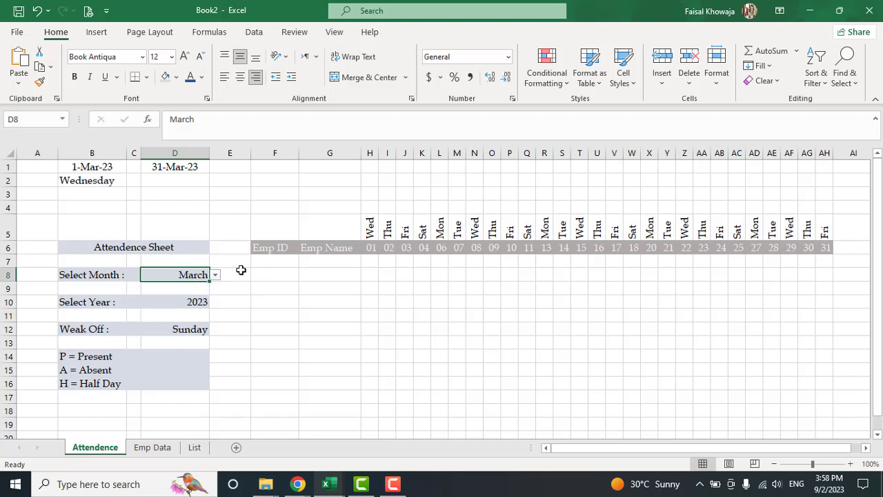
Start a formula-based conditional formatting rule for cell F7 with the formula =F$6<>"".
left_click(293, 261)
left_click(549, 79)
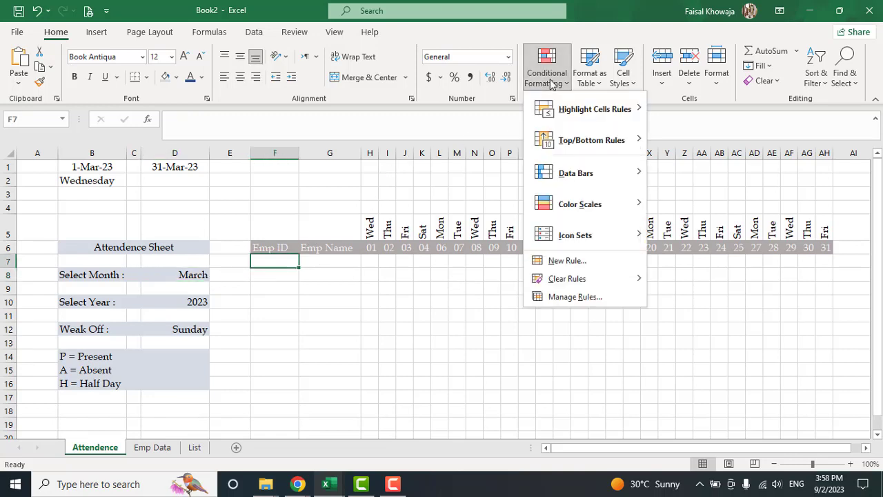
left_click(565, 260)
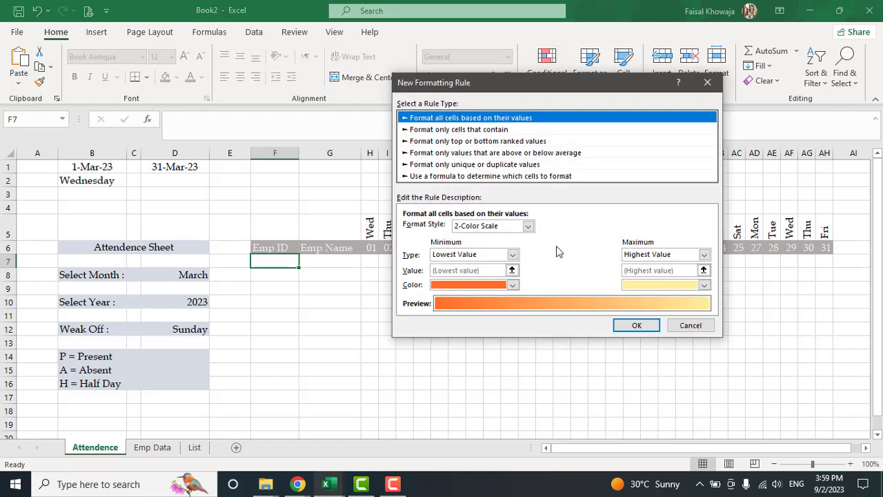
left_click(447, 176)
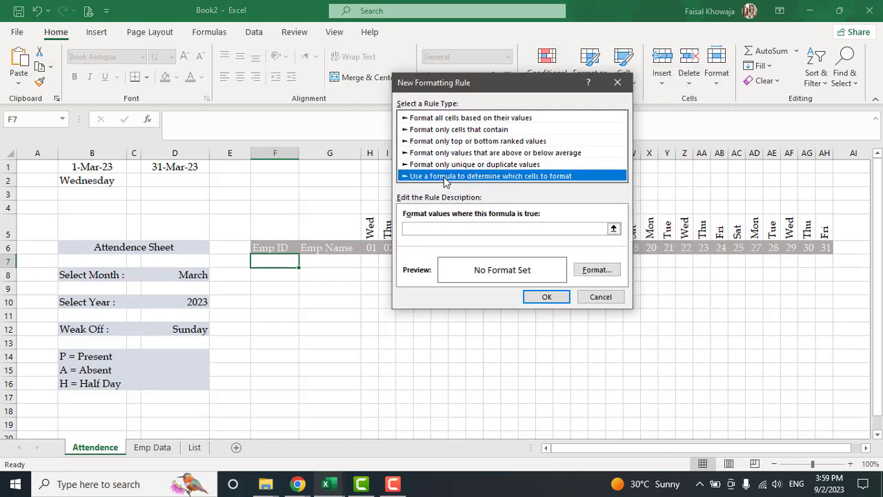
left_click(435, 230)
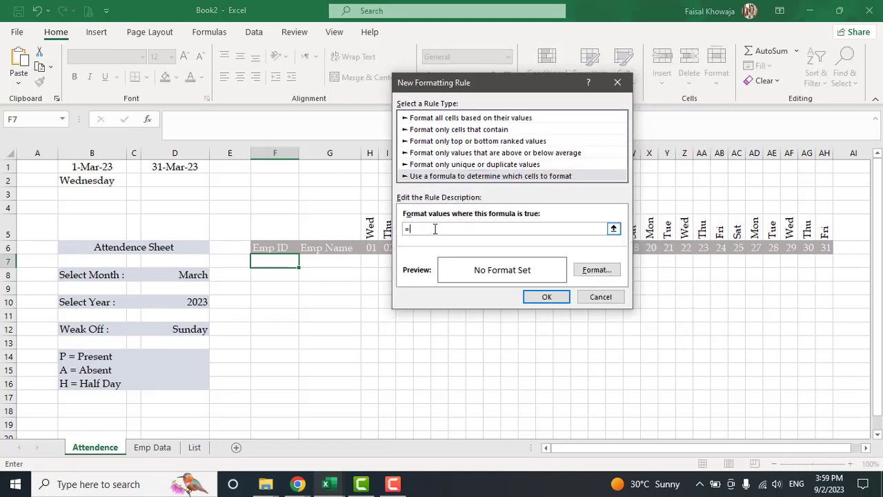
left_click(288, 247)
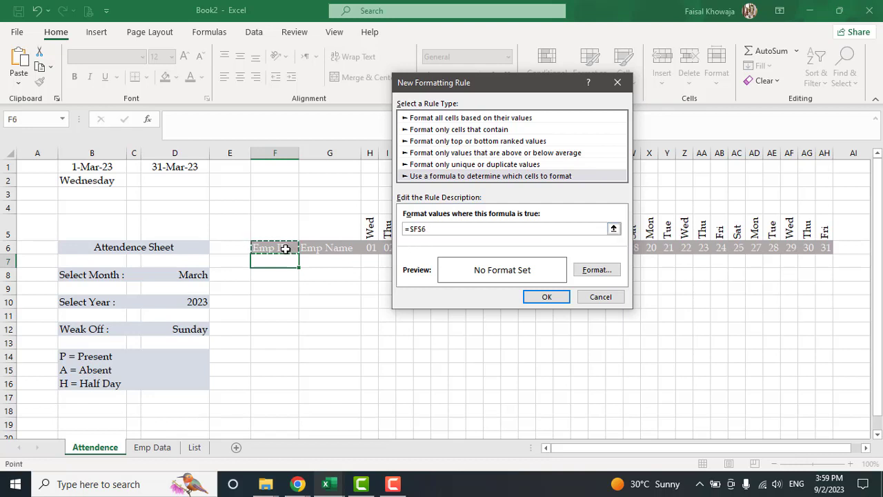
left_click(436, 232)
key("BackSpace")
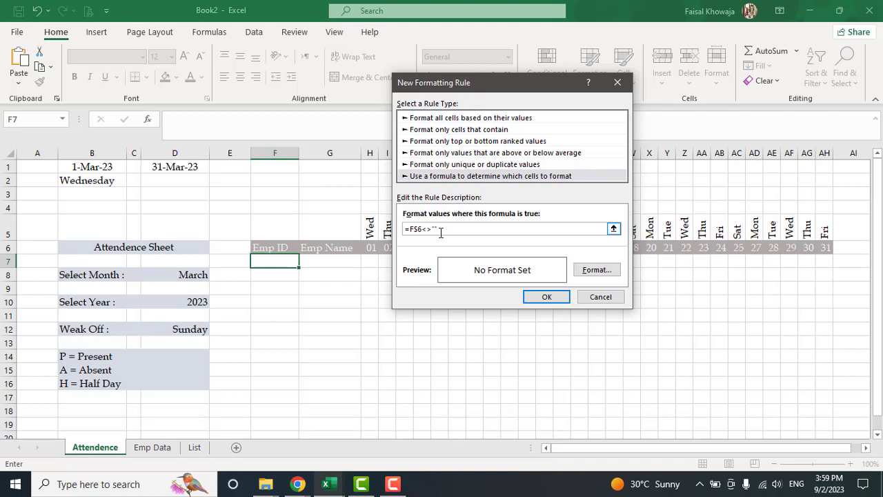
Give the F7 rule a thin solid outline border and apply the rule.
left_click(585, 270)
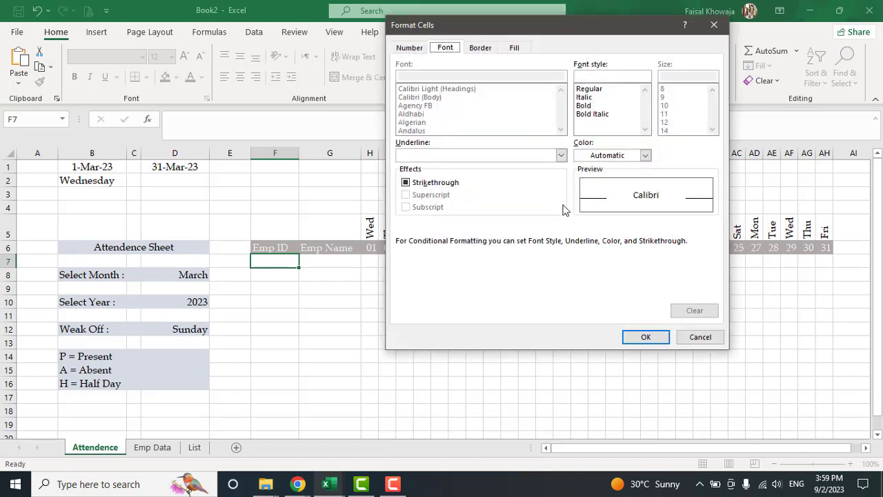
left_click(481, 49)
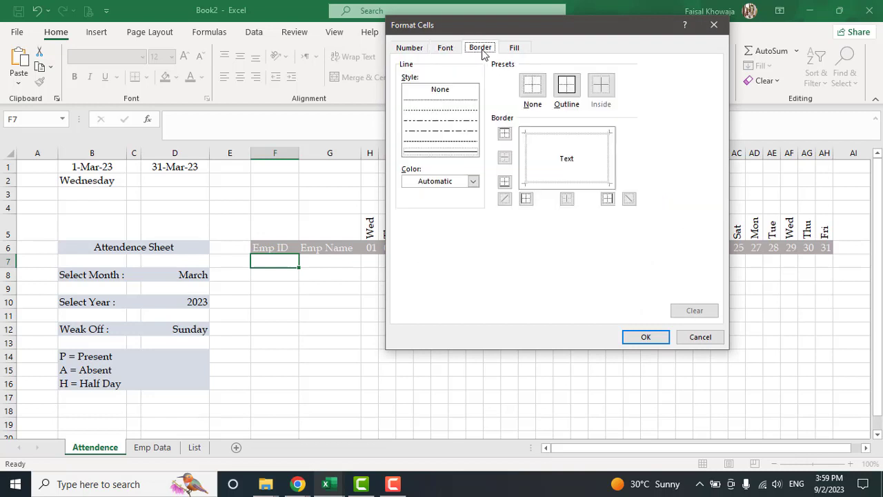
left_click(443, 152)
left_click(566, 86)
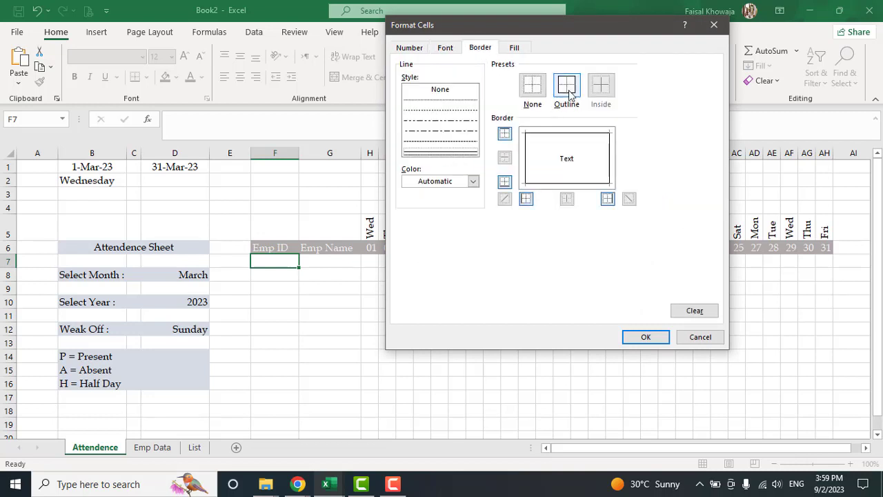
left_click(473, 181)
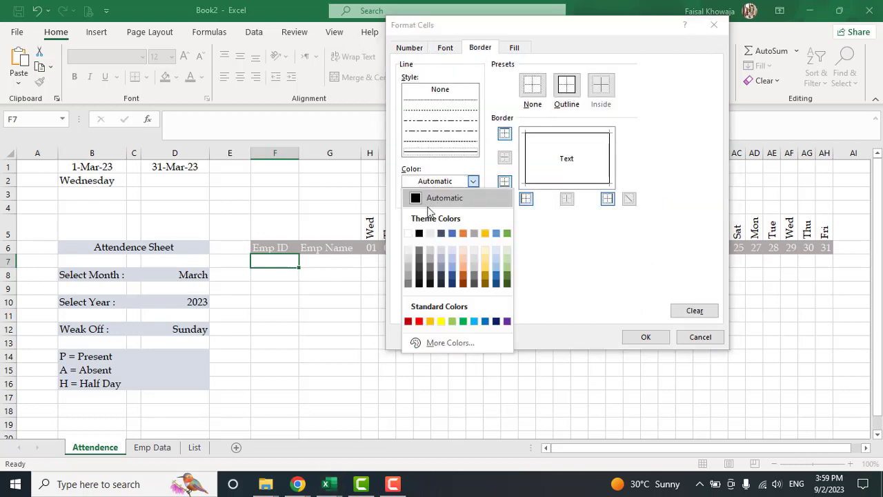
left_click(408, 278)
left_click(643, 340)
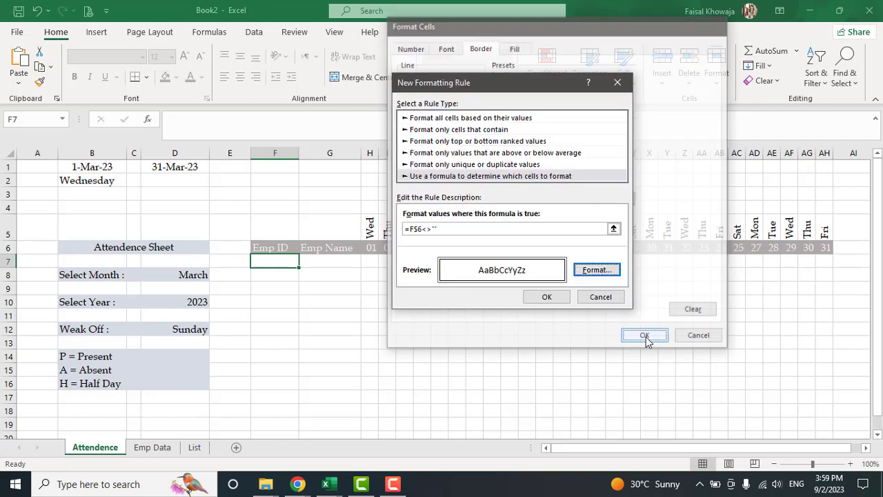
left_click(556, 297)
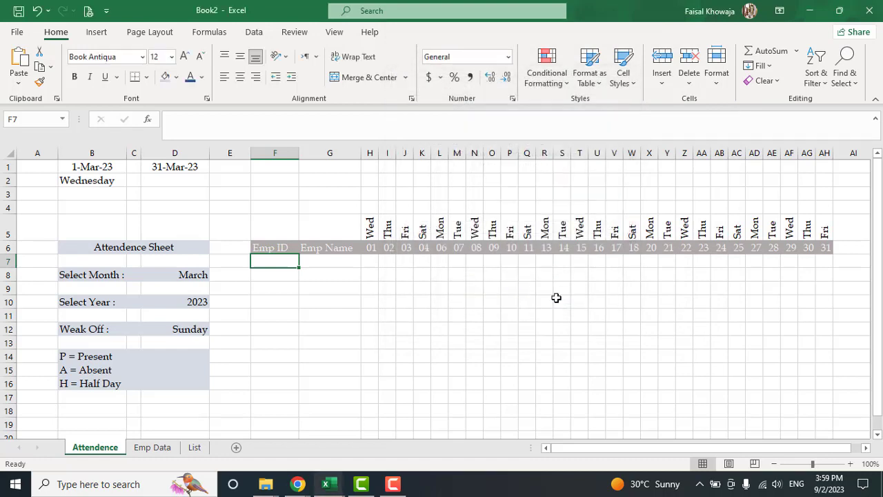
Fill the conditional formatting of F7 across the range F7 to AH17.
left_click(496, 302)
left_click(283, 260)
left_click_drag(300, 267, 820, 407)
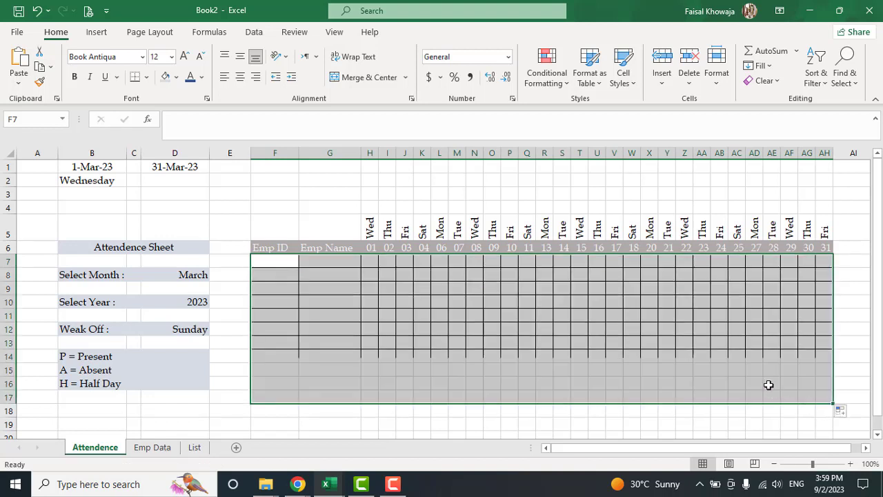
left_click(664, 355)
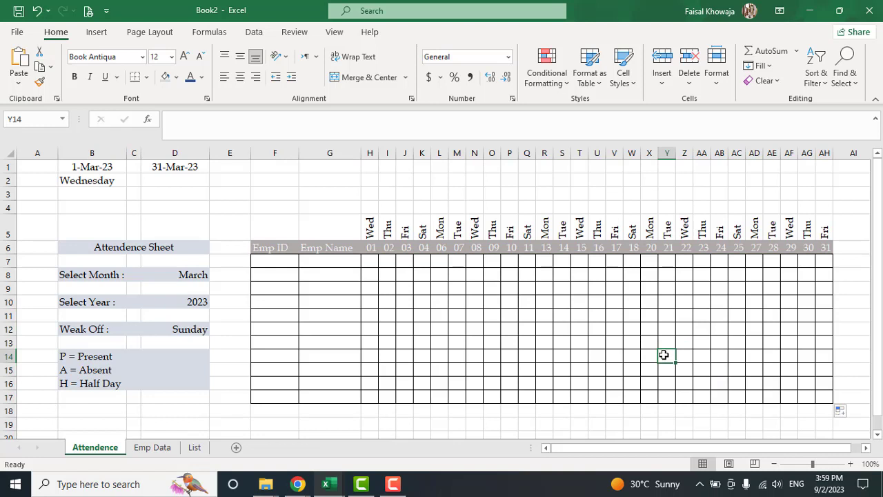
left_click(322, 263)
Switch the month selector in D8 between February, March and June, ending on March, to check the grid's borders in the last date columns.
left_click(202, 274)
left_click(214, 275)
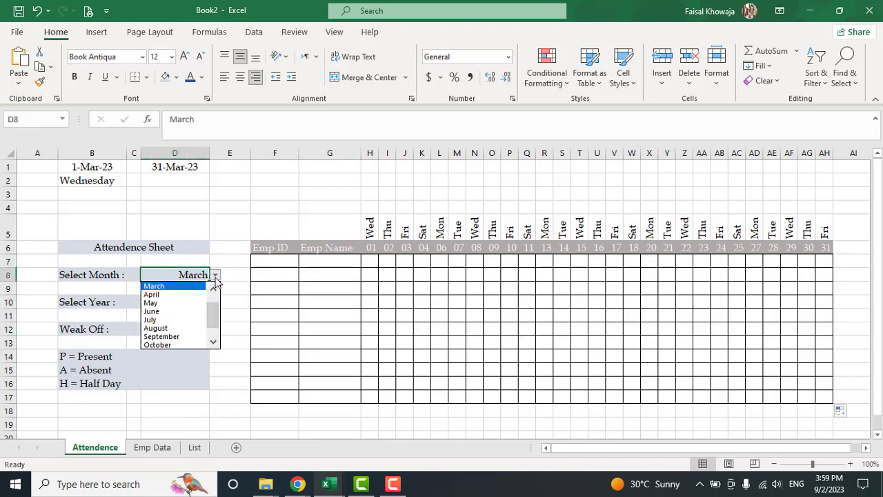
scroll(205, 294, "up", 2)
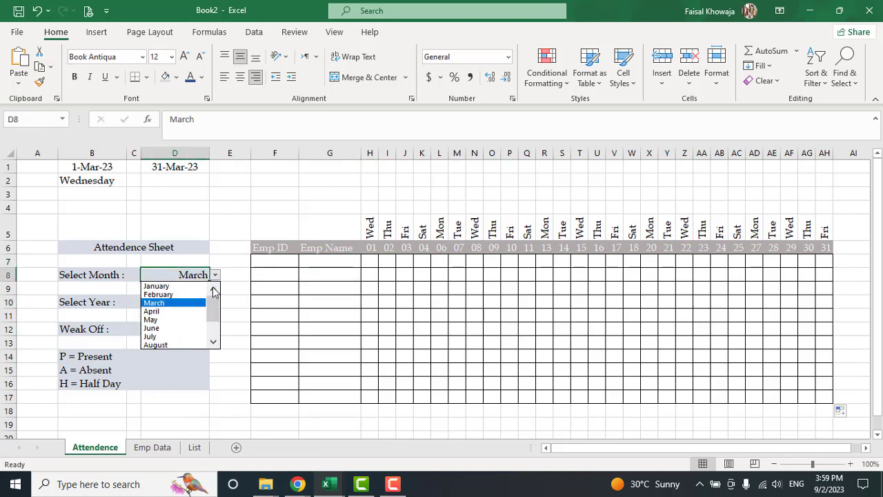
left_click(196, 297)
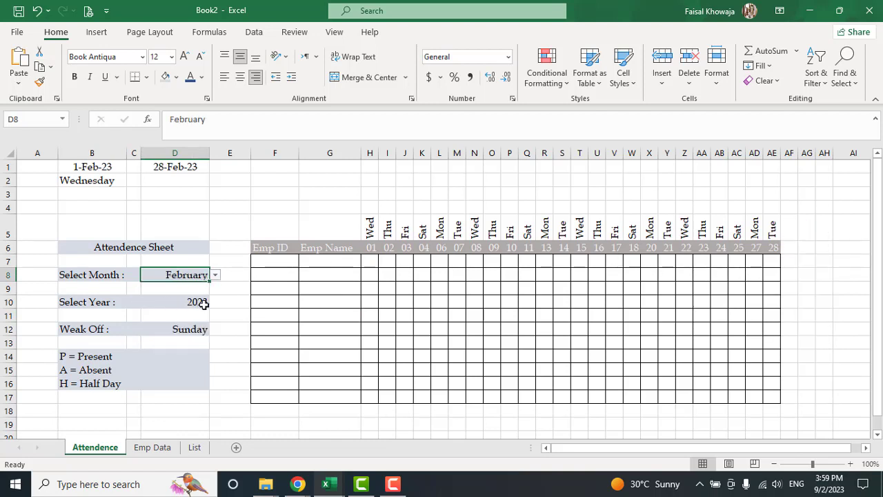
left_click(216, 274)
left_click(189, 296)
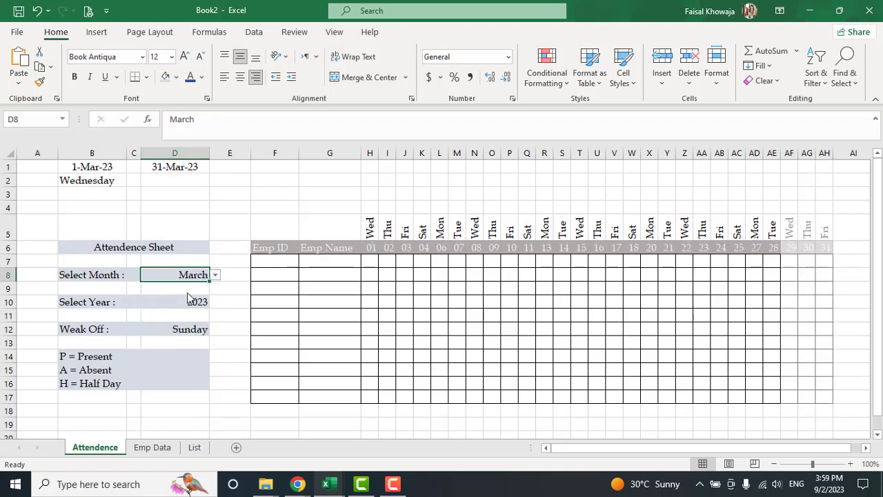
left_click(216, 275)
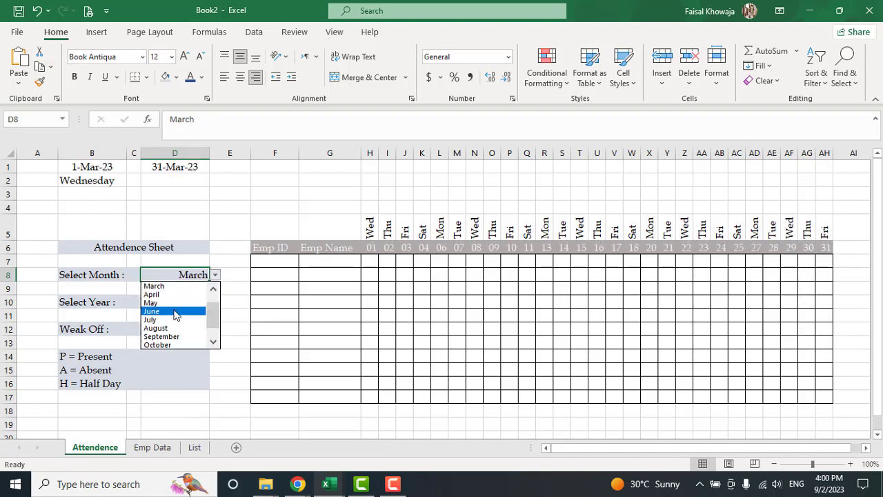
left_click(175, 312)
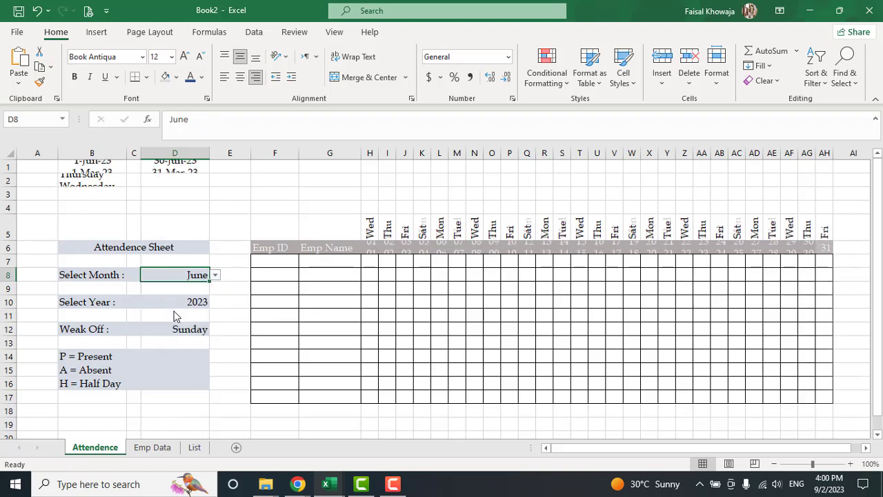
left_click(215, 275)
left_click_drag(213, 321, 220, 299)
left_click(191, 295)
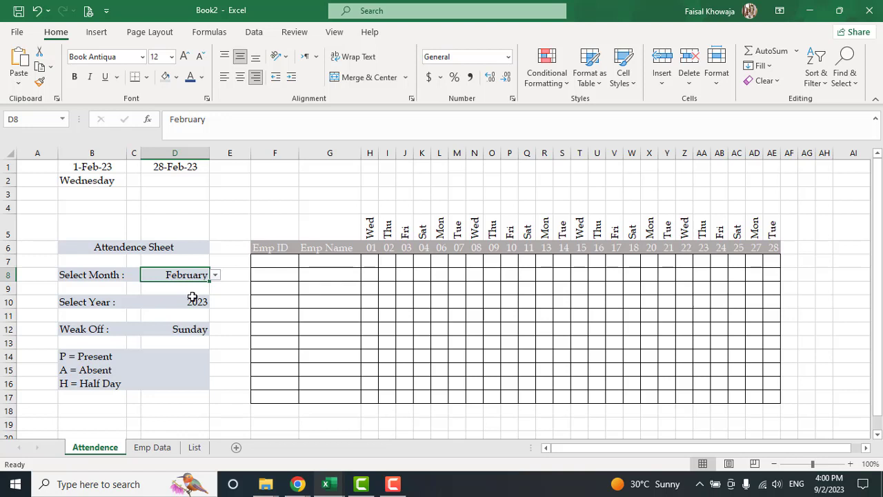
left_click(216, 276)
left_click(185, 296)
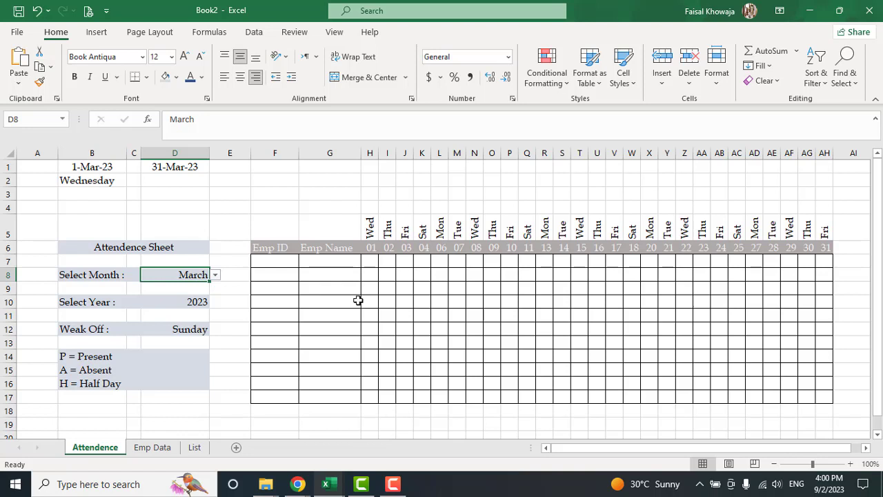
left_click(368, 261)
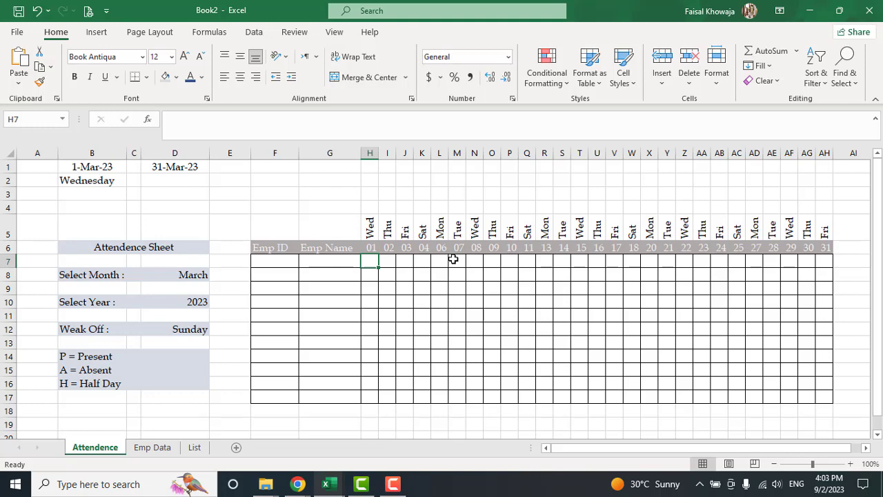
Start a formula-based conditional formatting rule for cell H7 with the formula =$D$12=TEXT(H$6-1,"dddd").
left_click(548, 76)
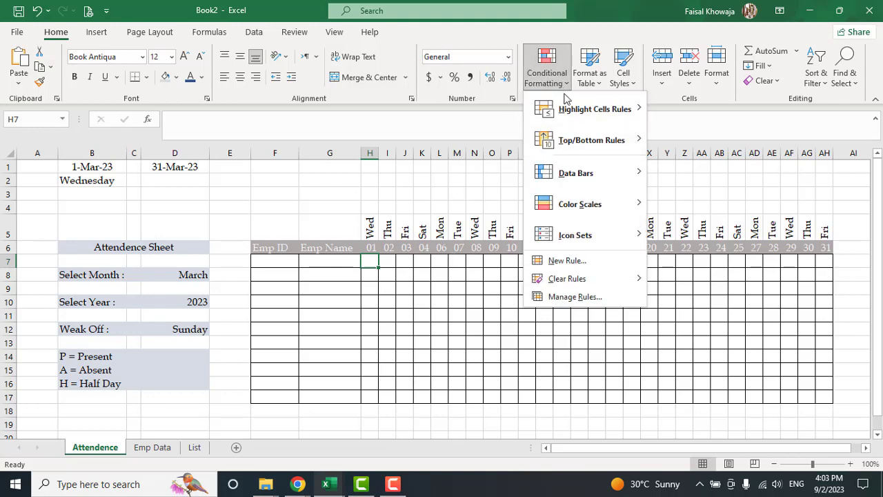
left_click(575, 260)
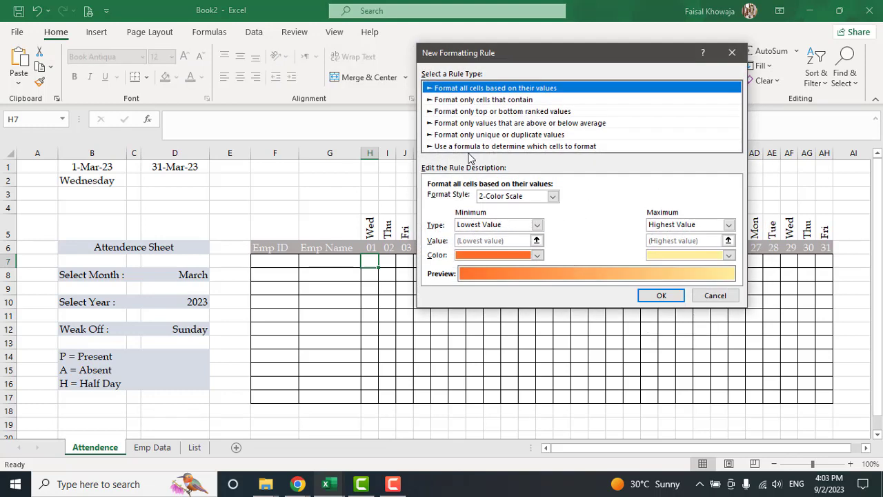
left_click(469, 147)
left_click(471, 199)
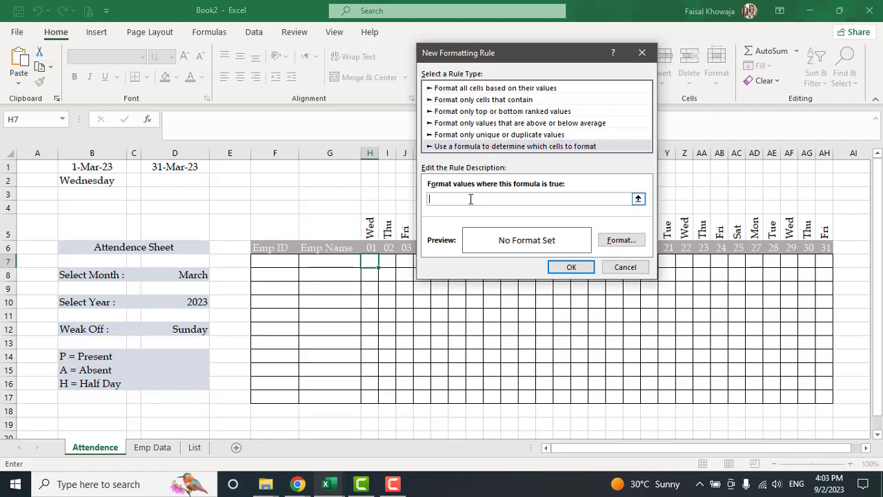
left_click(193, 330)
type("=text(")
left_click_drag(503, 51, 574, 58)
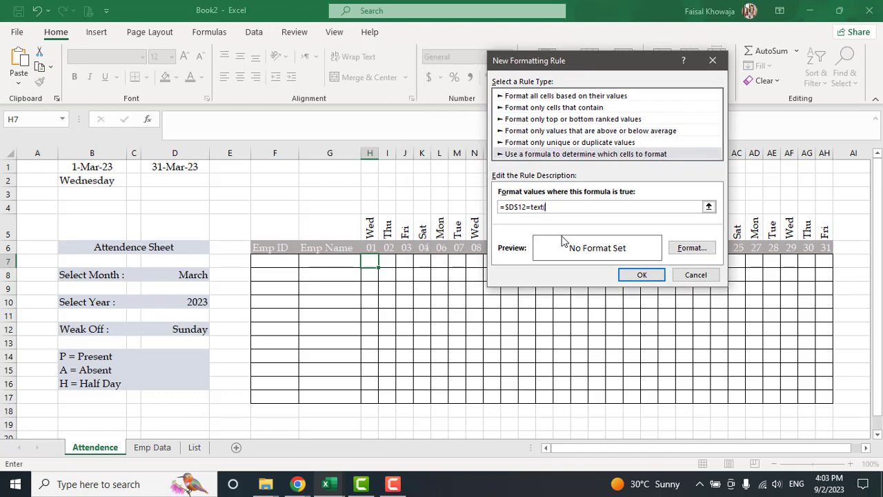
left_click(373, 247)
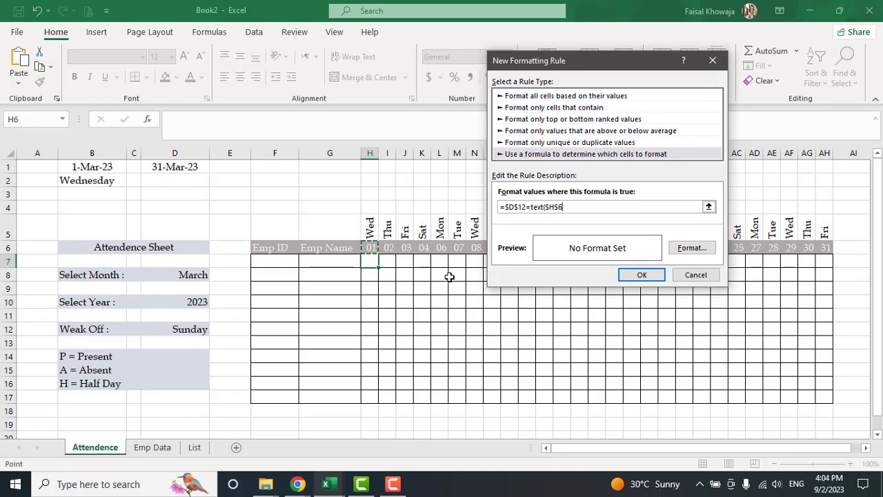
type("-1,\"dddd")
left_click(545, 207)
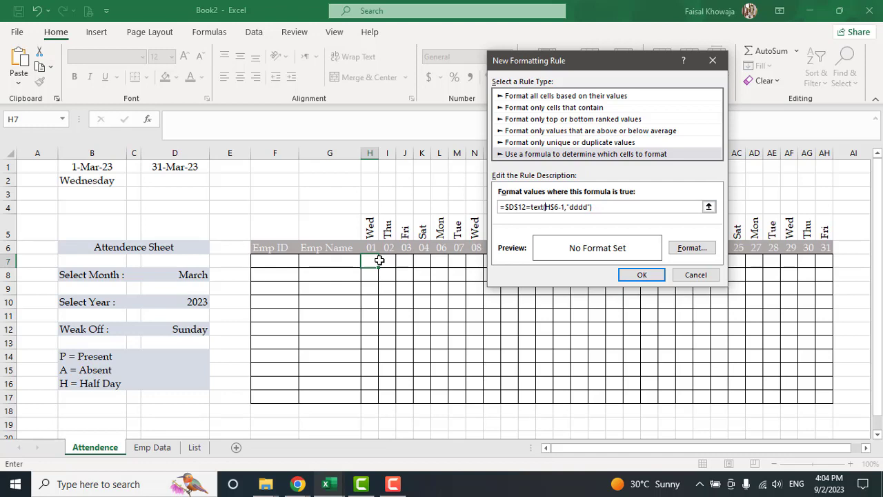
Give the H7 rule a light gray fill, apply it, and fill the conditional formatting across the range H7 to AH17.
left_click(688, 251)
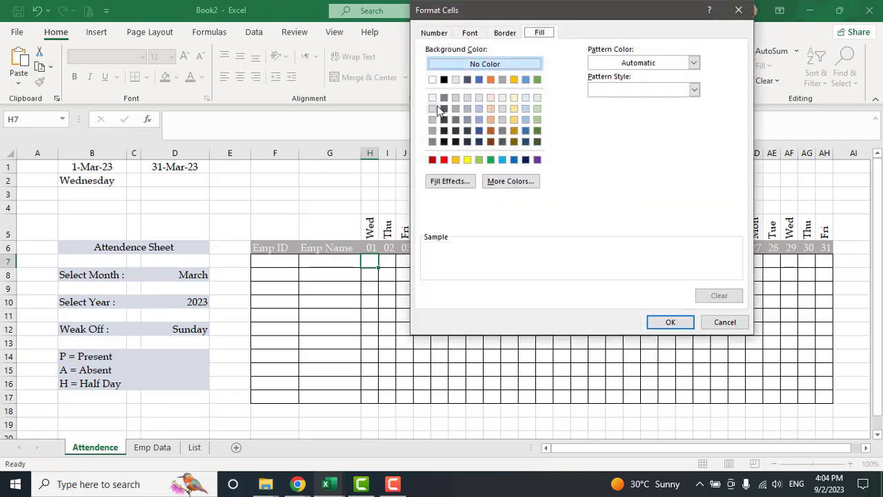
left_click(434, 108)
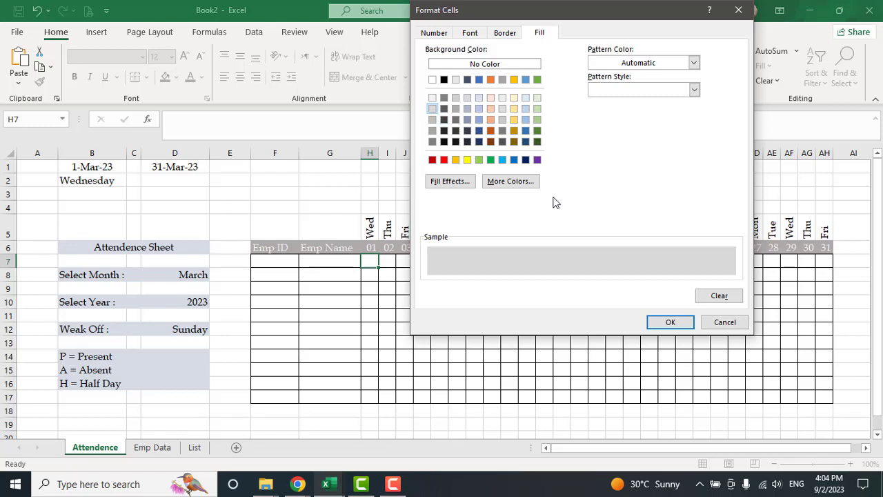
left_click(668, 323)
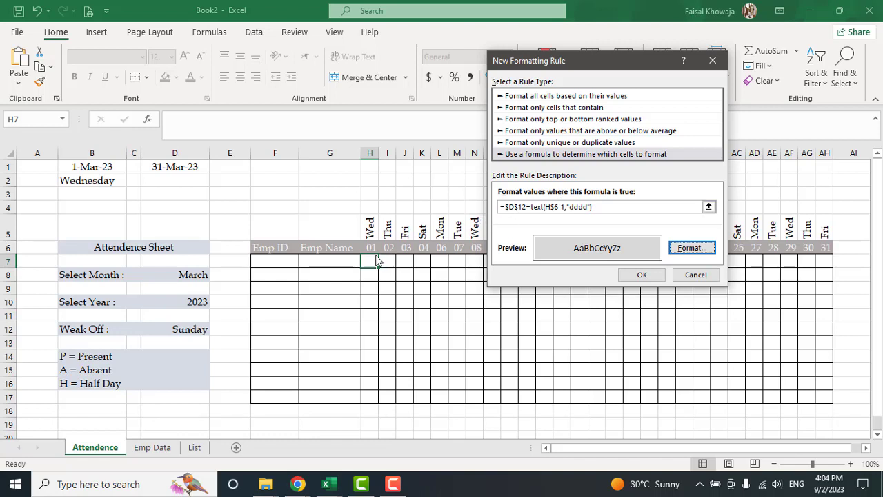
left_click(638, 275)
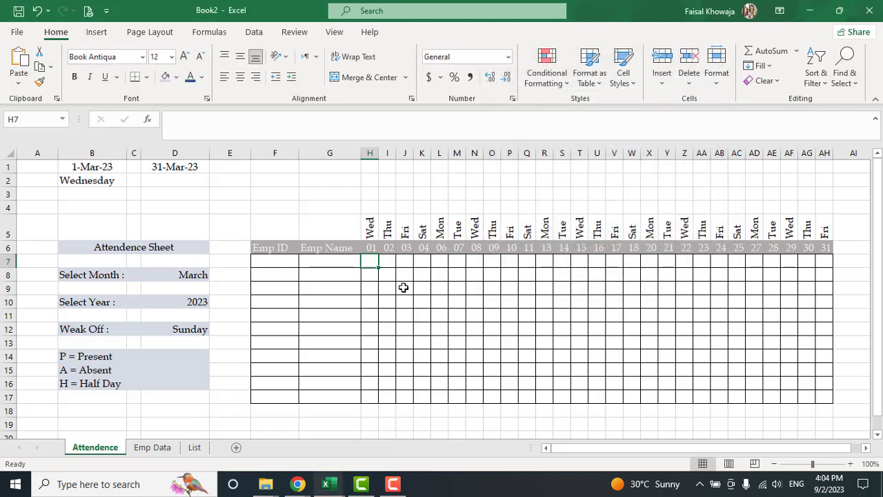
mouse_move(634, 267)
left_mouse_down()
mouse_move(834, 270)
mouse_move(826, 399)
left_mouse_up()
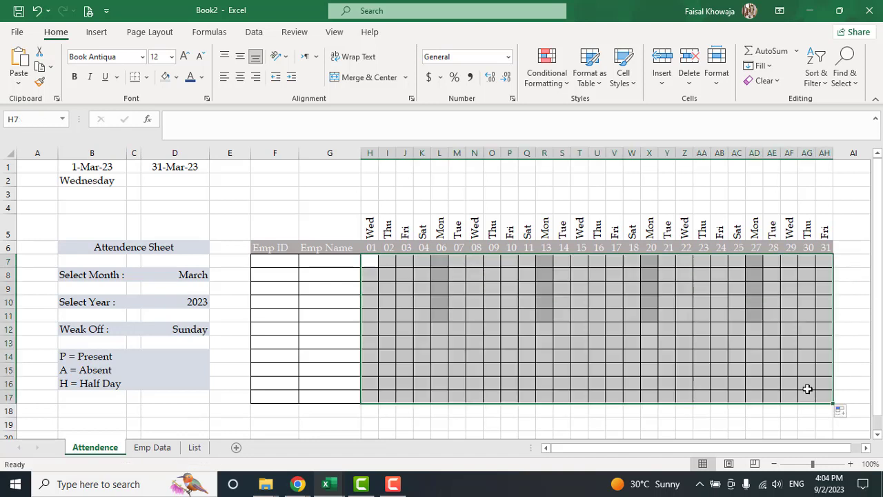
left_click(526, 310)
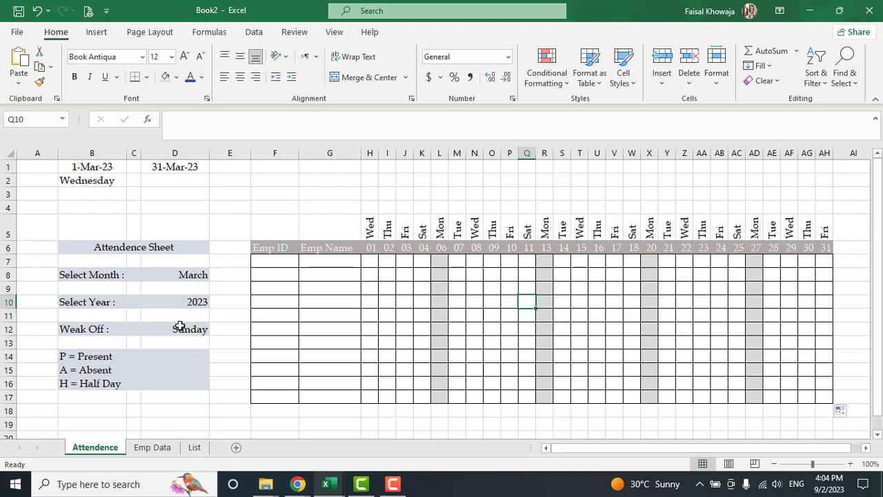
Compare the week-off day in D12 with the shaded date columns 06, 13, 20 and 27 in the grid.
left_click(182, 327)
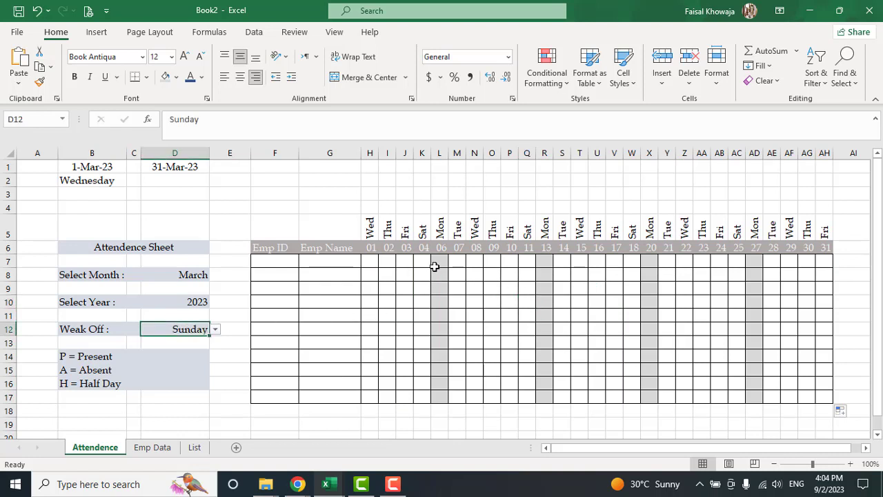
left_click(435, 263)
left_click(547, 258)
left_click(645, 258)
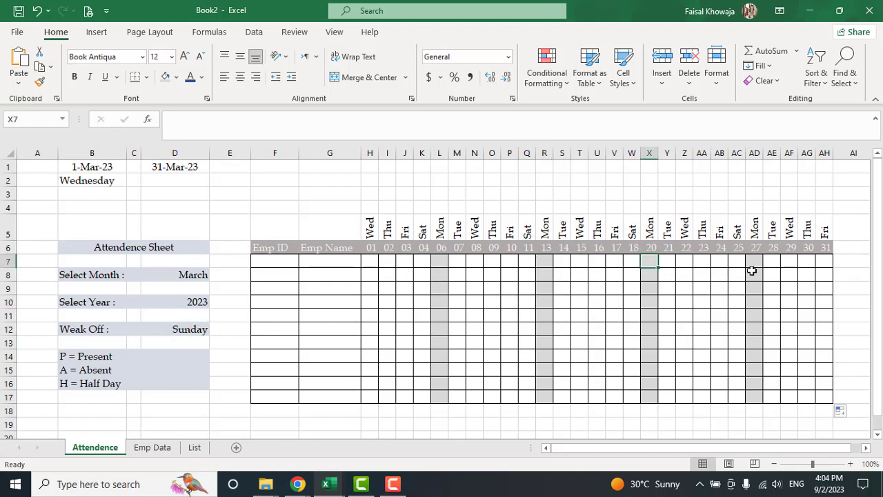
left_click(759, 261)
Switch the month selector in D8 through February, April, August and September to check which date columns get the week-off shading.
left_click(187, 275)
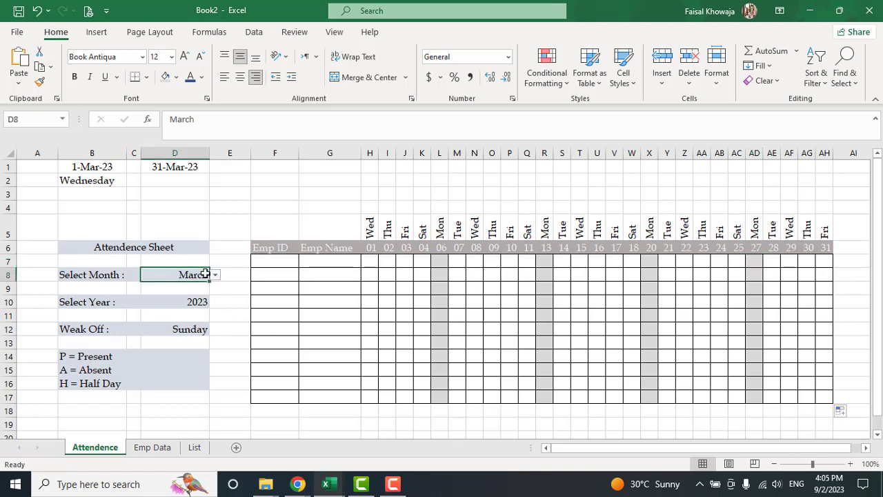
left_click(215, 275)
left_click(214, 293)
left_click(157, 285)
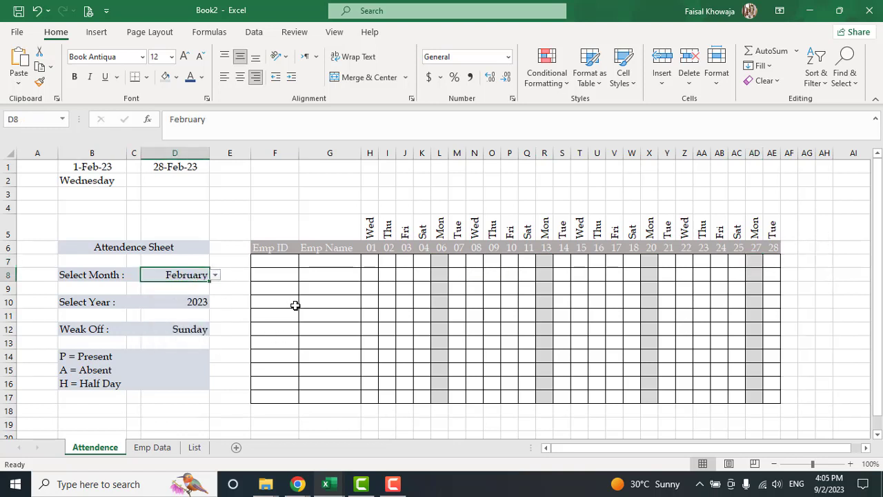
left_click(194, 293)
left_click(202, 277)
left_click(214, 275)
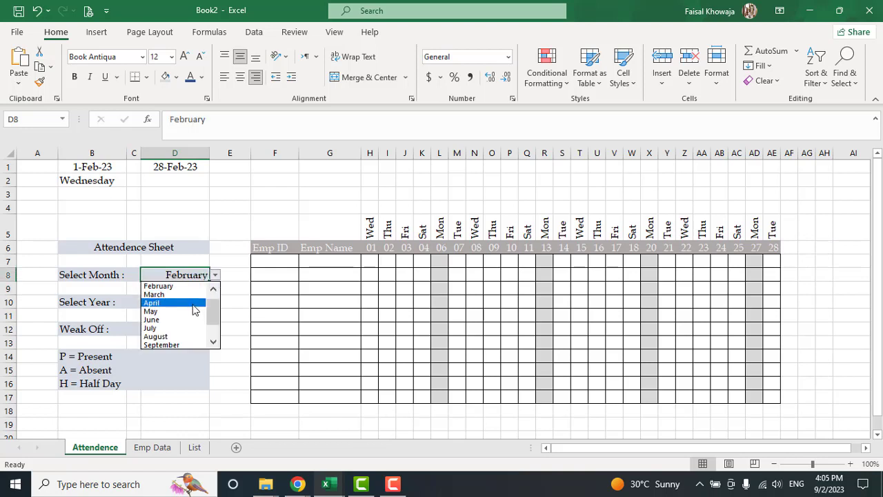
left_click(196, 305)
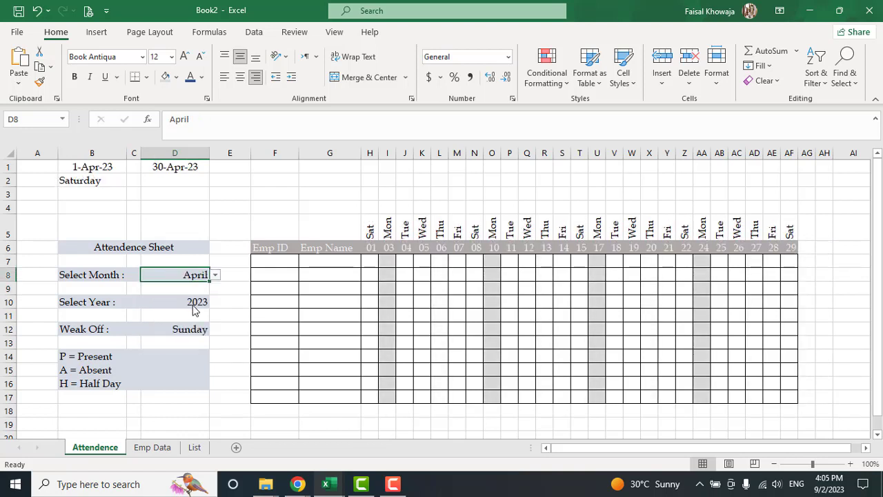
left_click(215, 276)
left_click(186, 315)
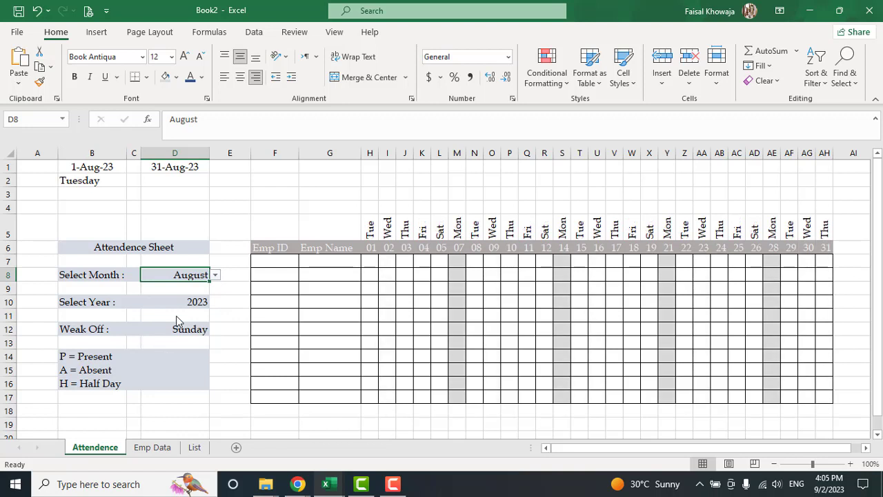
left_click(215, 275)
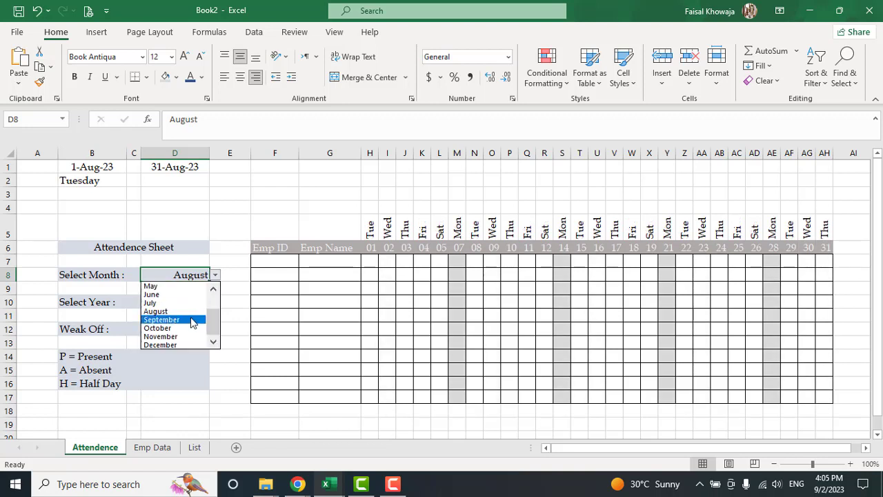
left_click(186, 319)
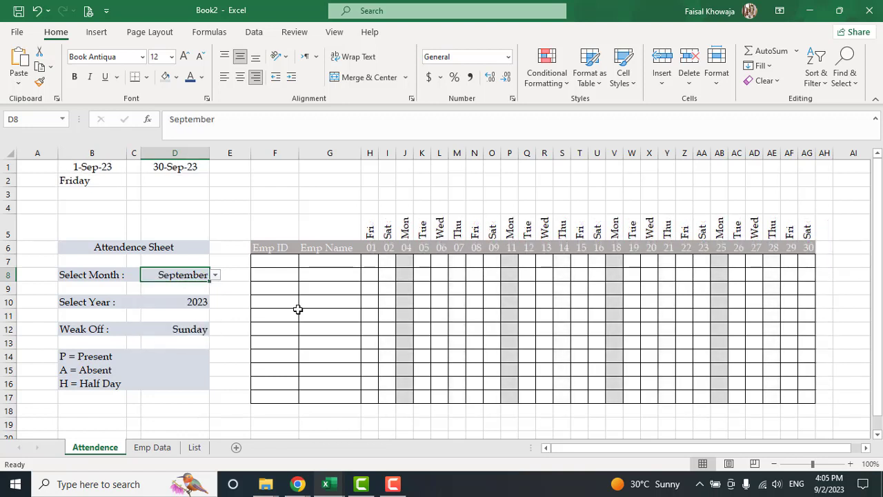
left_click(366, 290)
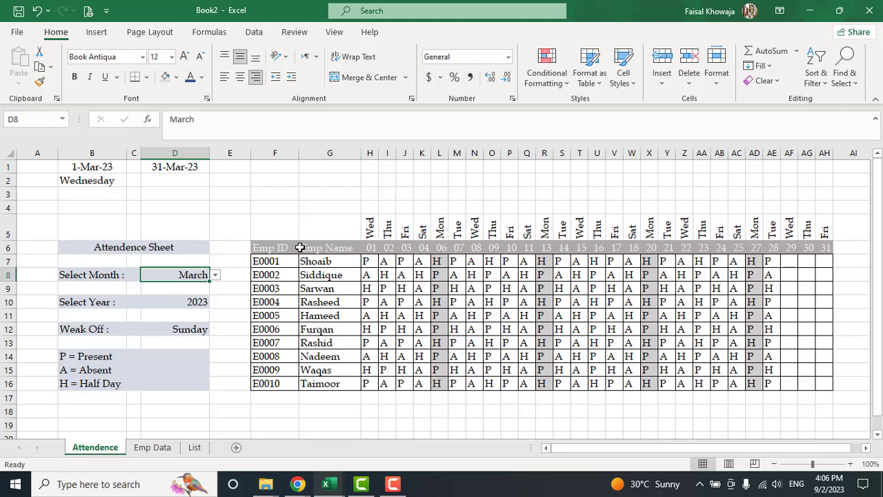
Switch the month selector in D8 to April and then to July with the attendance data filled in.
left_click(215, 275)
left_click(175, 294)
left_click(215, 275)
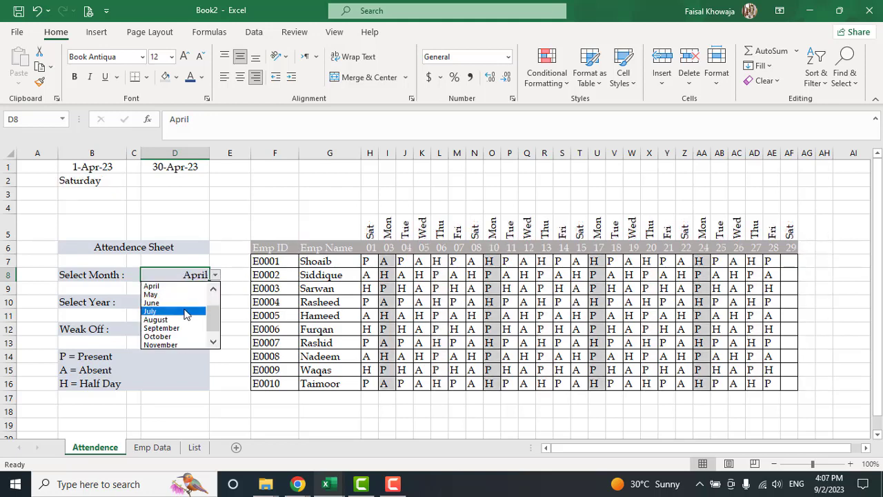
left_click(184, 311)
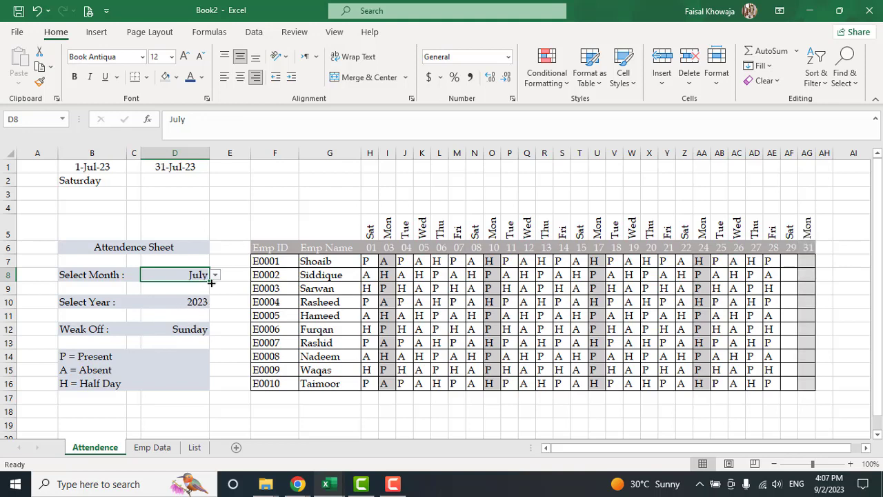
Switch the week-off selector in D12 through Saturday, Monday and Wednesday, ending on Sunday, to check the column shading.
left_click(193, 327)
left_click(214, 330)
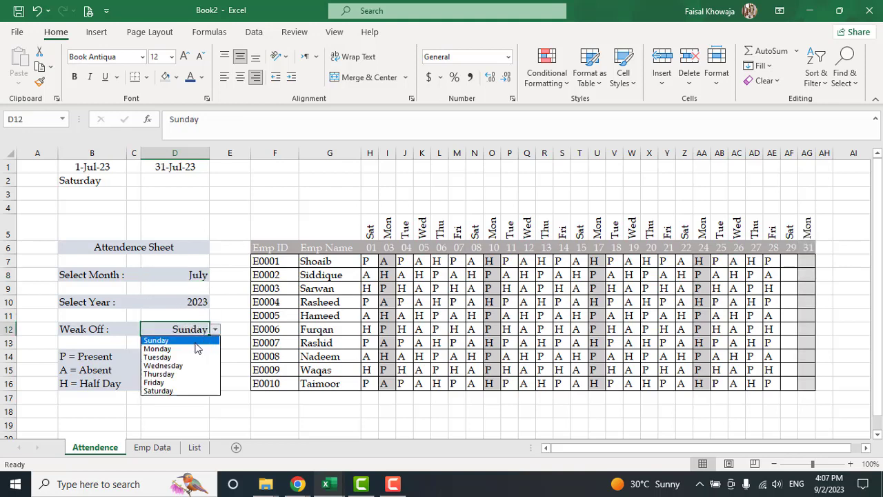
left_click(183, 390)
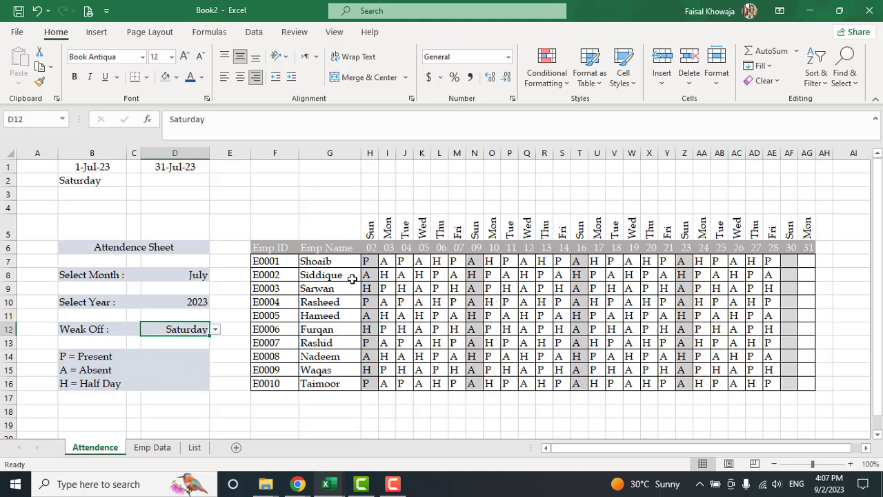
left_click(215, 330)
left_click(193, 347)
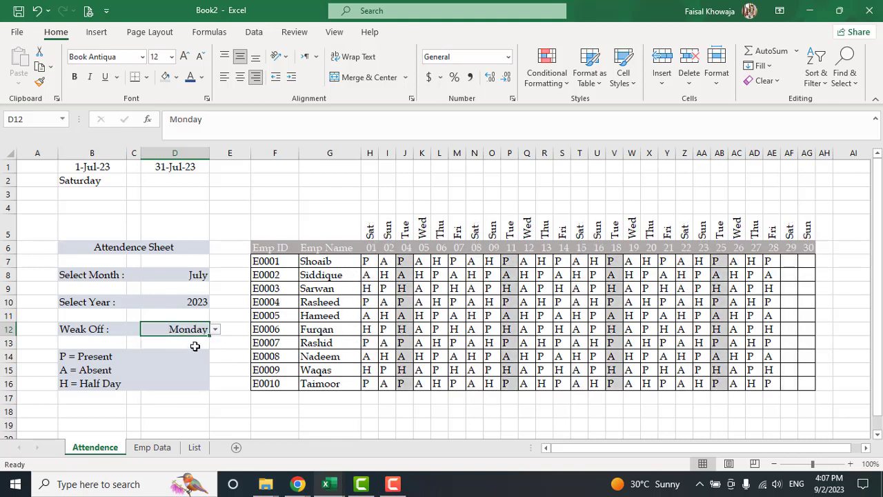
left_click(216, 329)
left_click(197, 366)
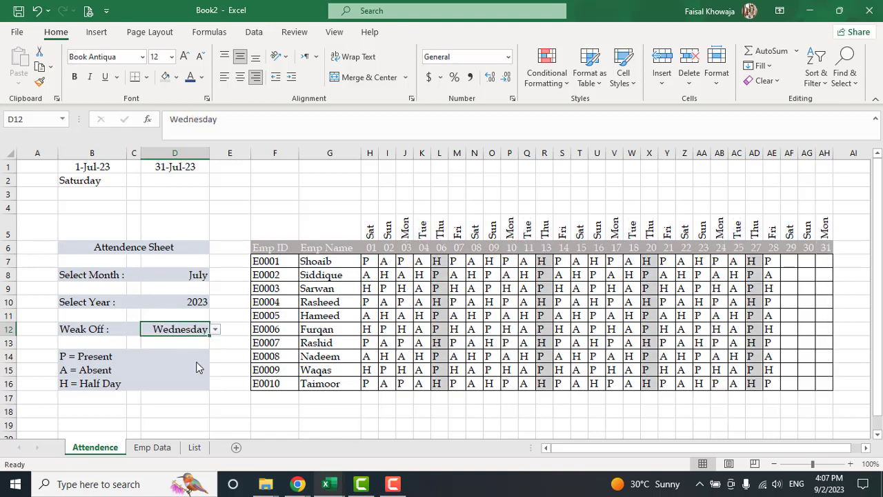
left_click(215, 330)
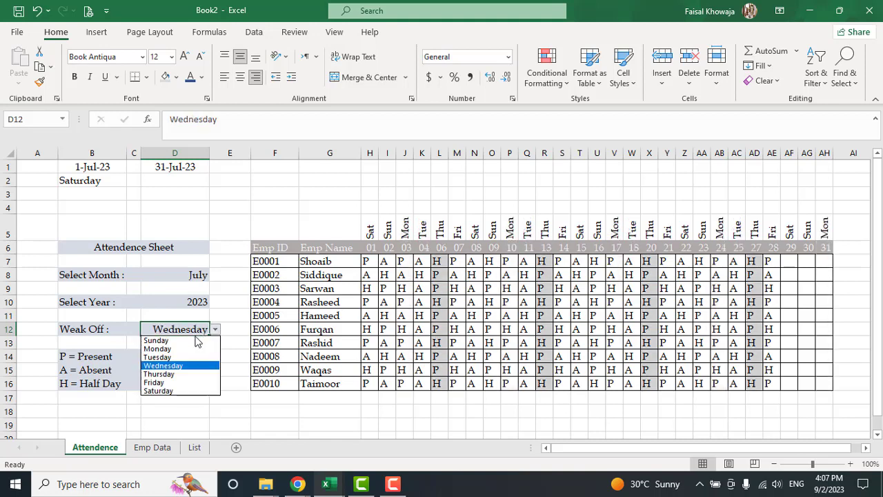
left_click(196, 338)
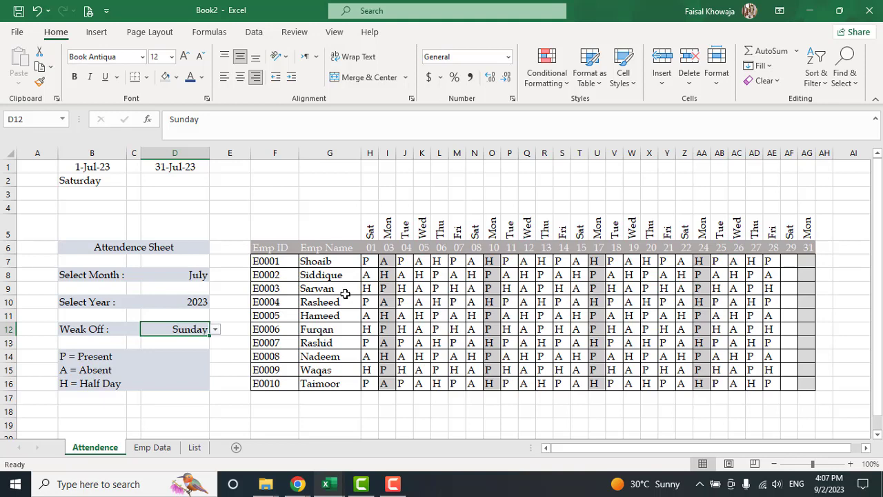
Examine the attendance marks in the 01, 04 and 08 date columns of the July grid.
left_click(339, 226)
left_click(367, 259)
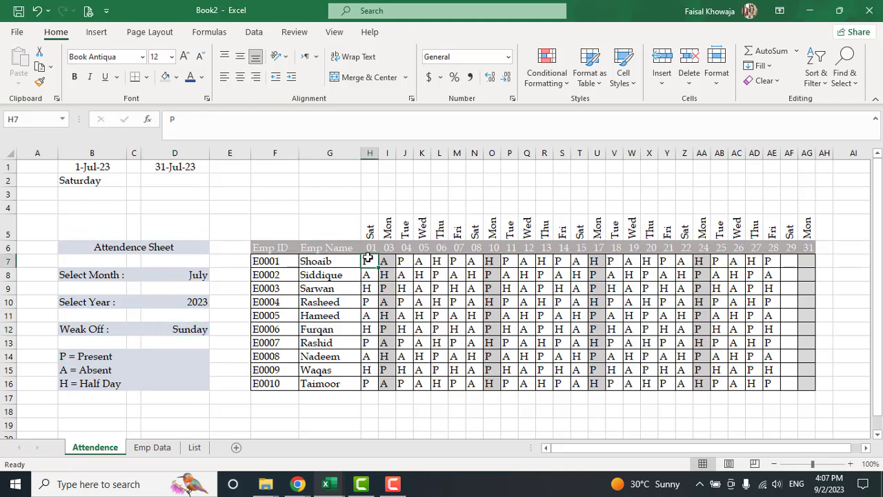
left_click_drag(367, 259, 366, 358)
left_click_drag(403, 262, 405, 360)
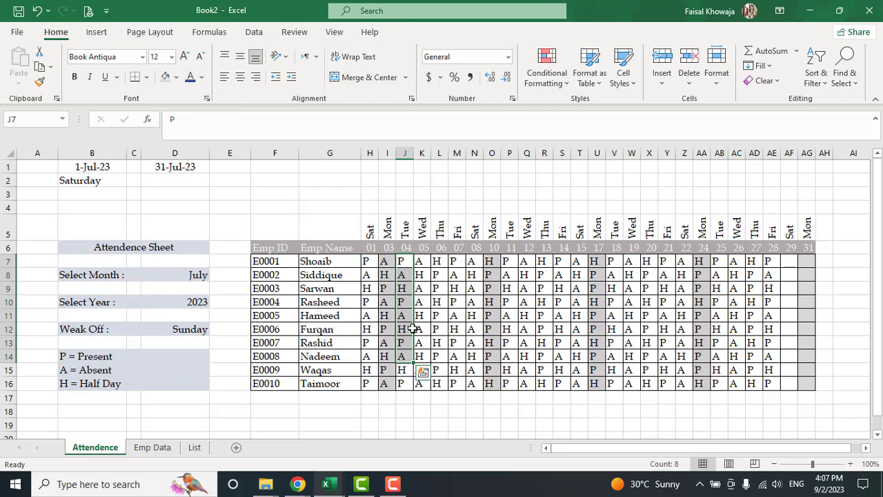
left_click(476, 262)
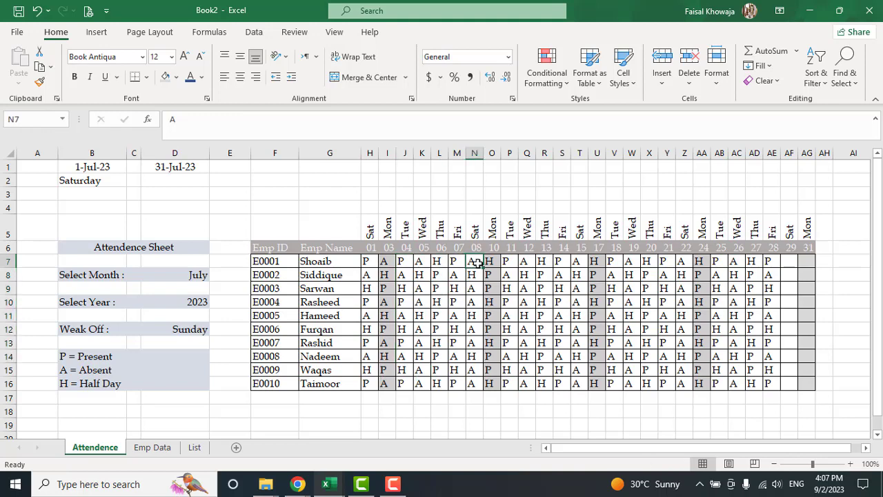
left_click(340, 170)
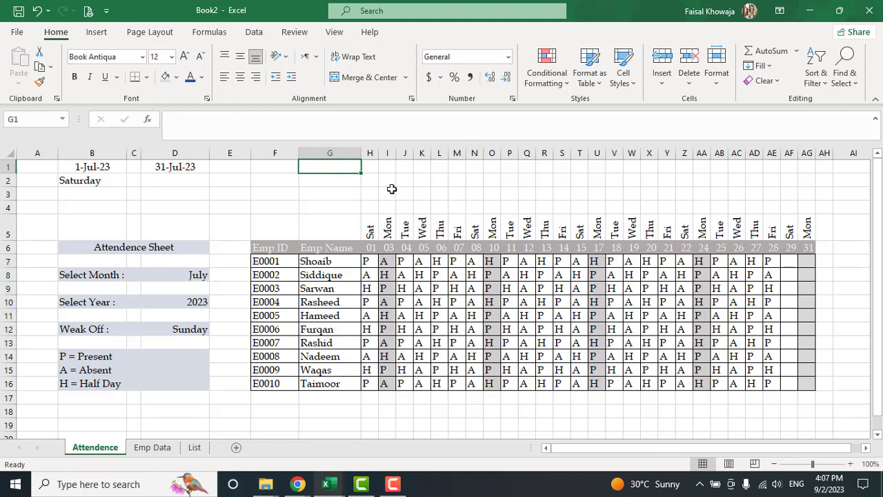
Enter the summary labels Present, Absent and Half Day in cells G1 to G3.
type("Pres")
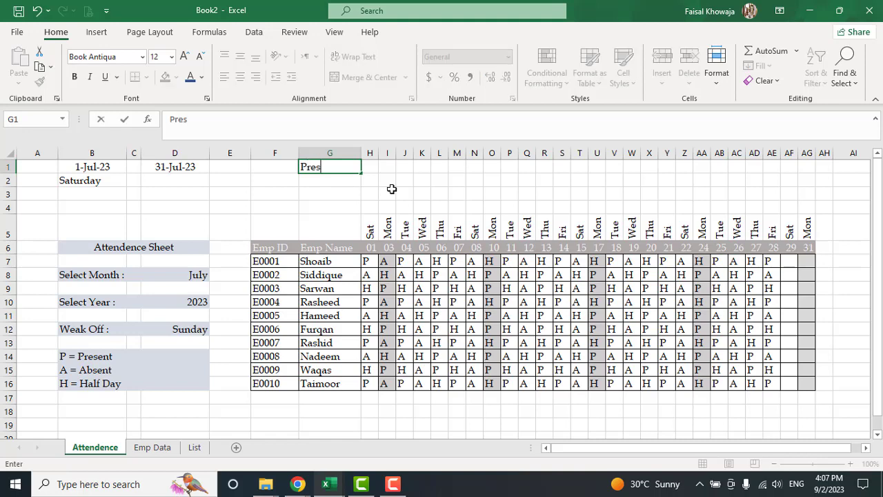
type("ent")
key("Return")
type("Ad")
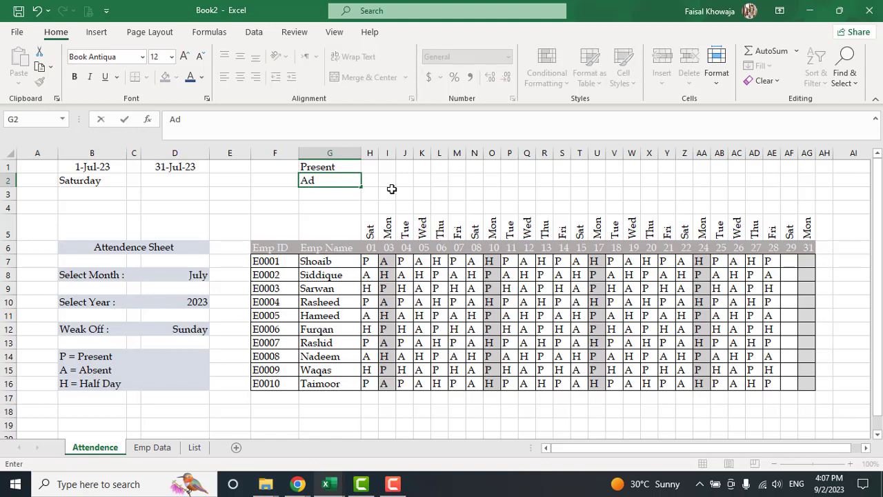
key("BackSpace")
type("bsent")
key("Return")
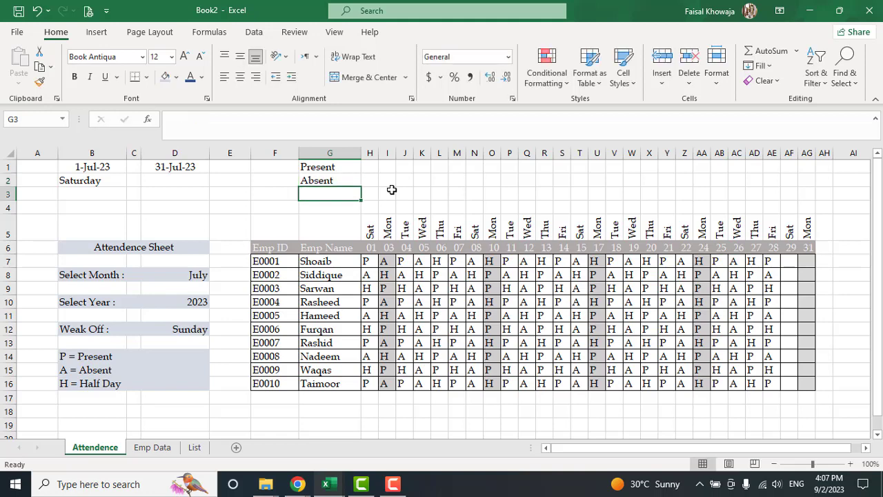
type("Half")
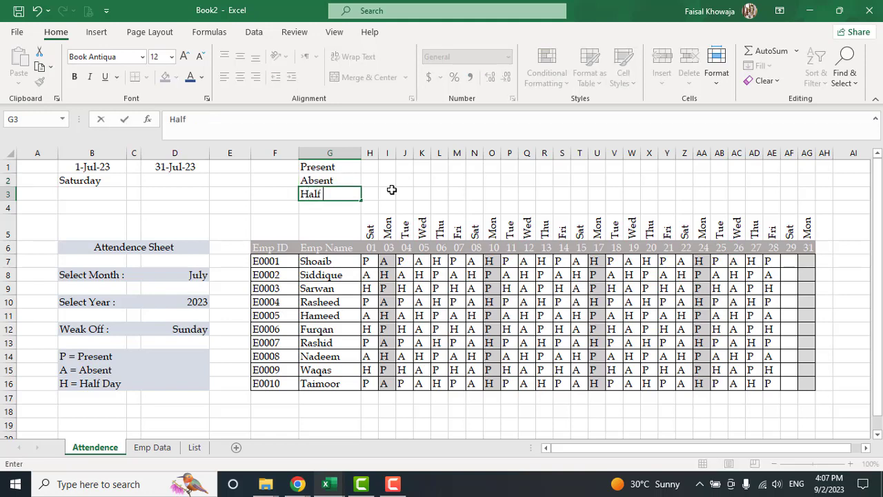
type(" Day")
key("Tab")
key("Up")
key("Up")
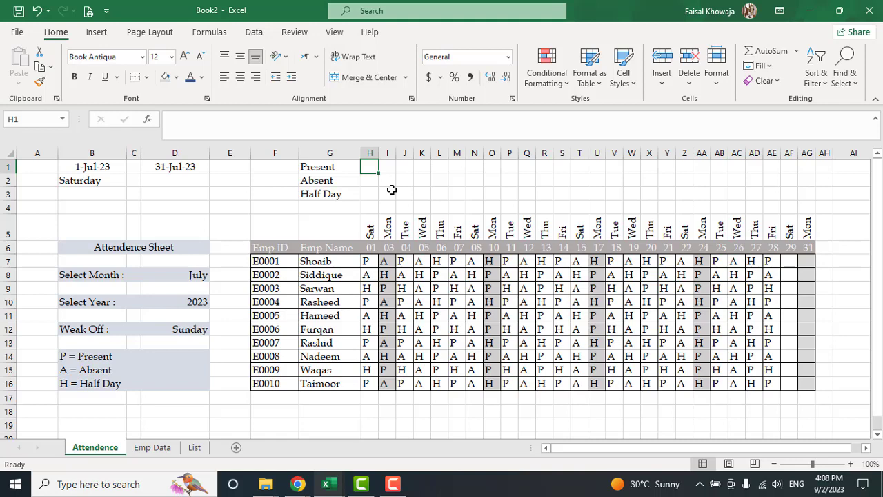
Set the month selector in D8 to September.
left_click(190, 275)
left_click(216, 276)
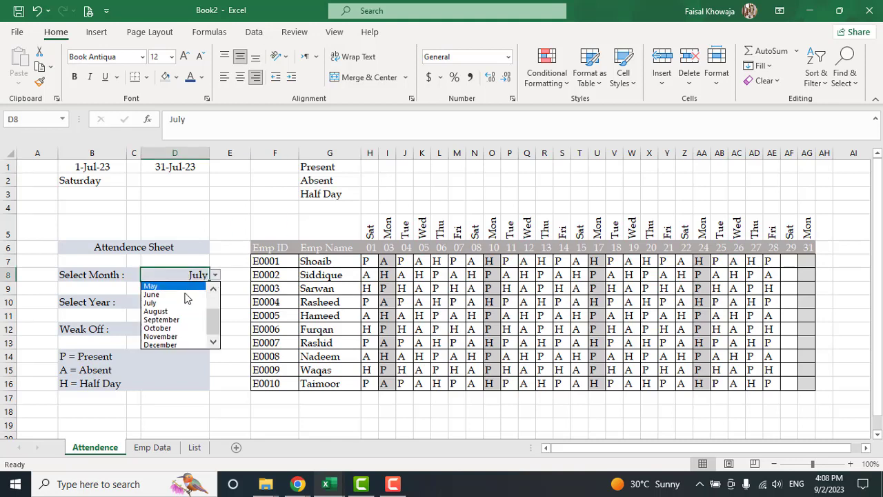
left_click(181, 320)
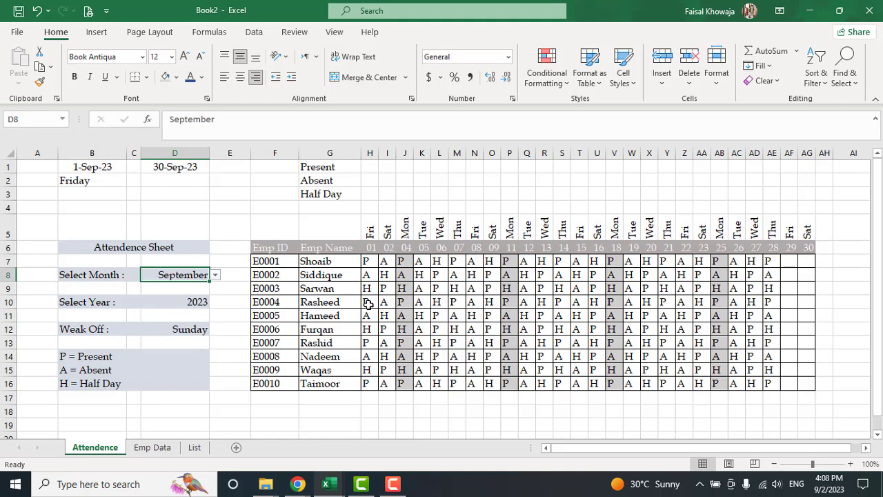
Begin an IF formula in H1 that tests whether the header date in H6 equals TODAY().
left_click(370, 166)
type("=")
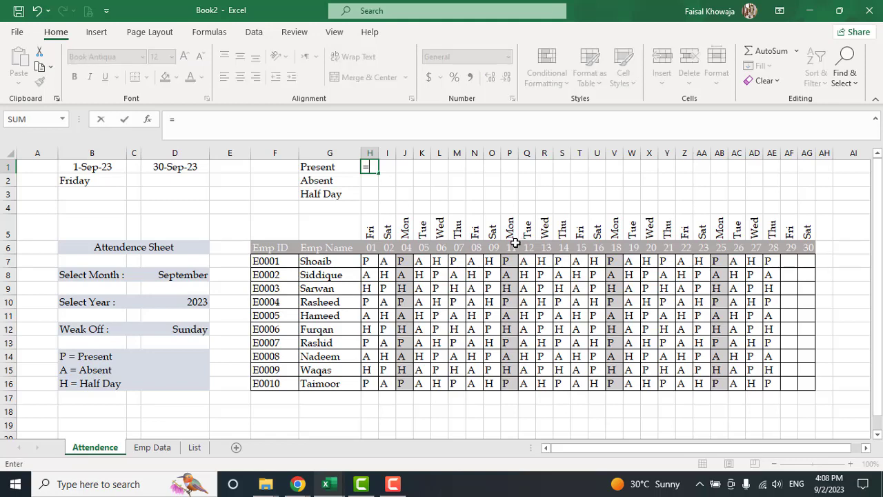
type("IF(")
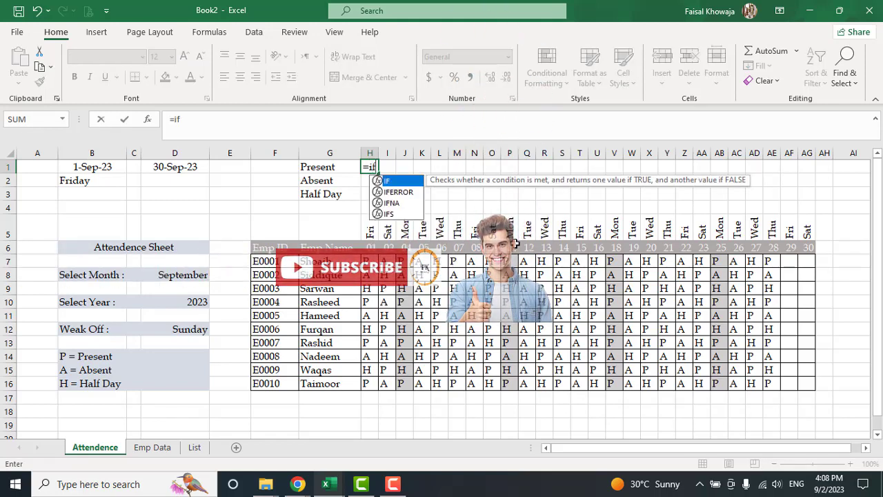
left_click(371, 247)
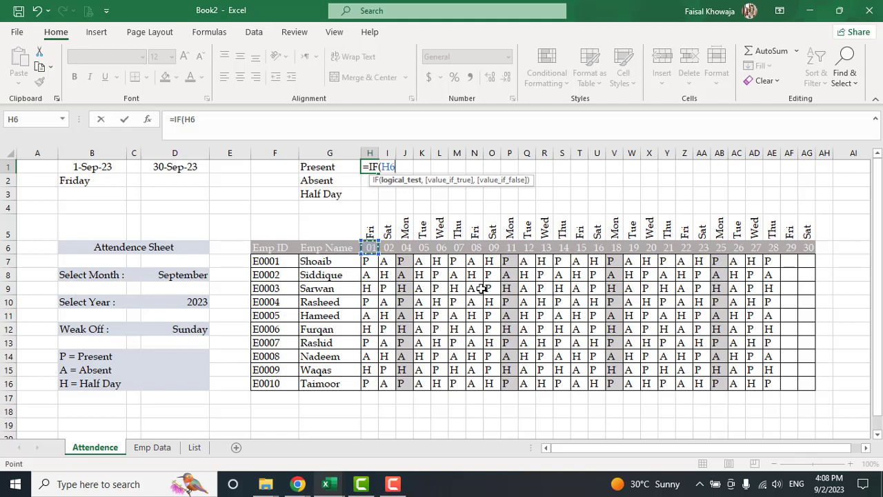
type("=t")
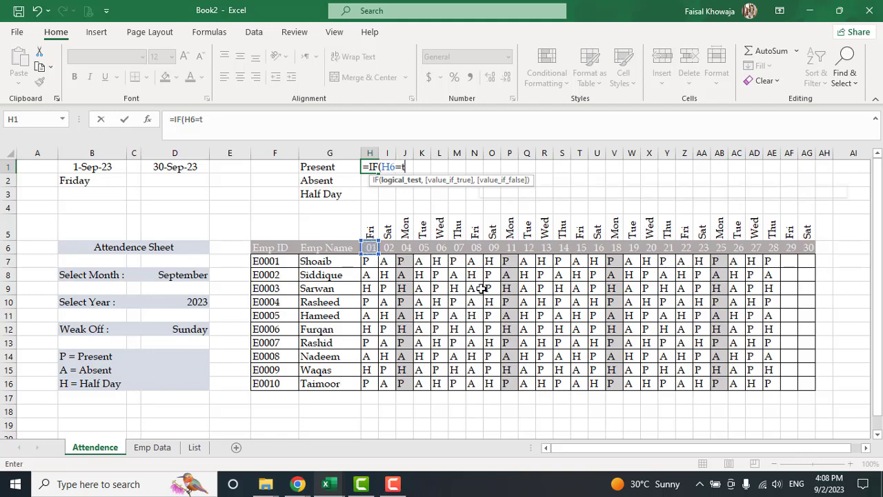
type("oday()")
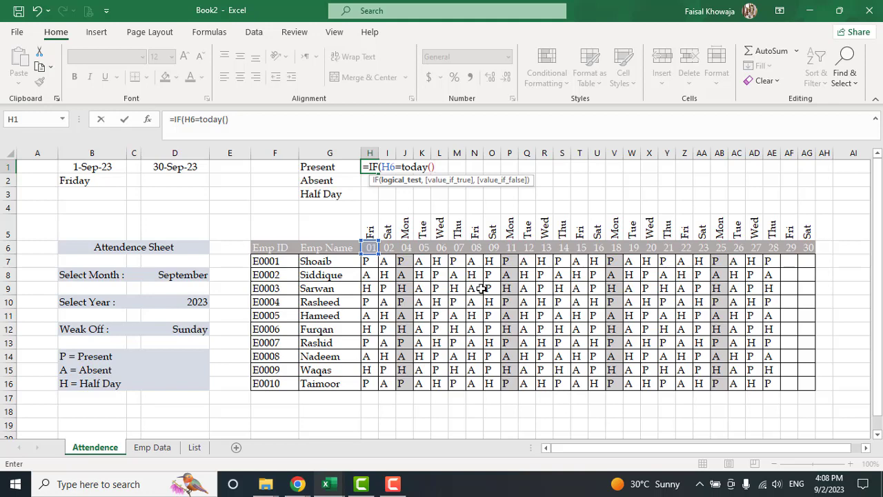
type(",")
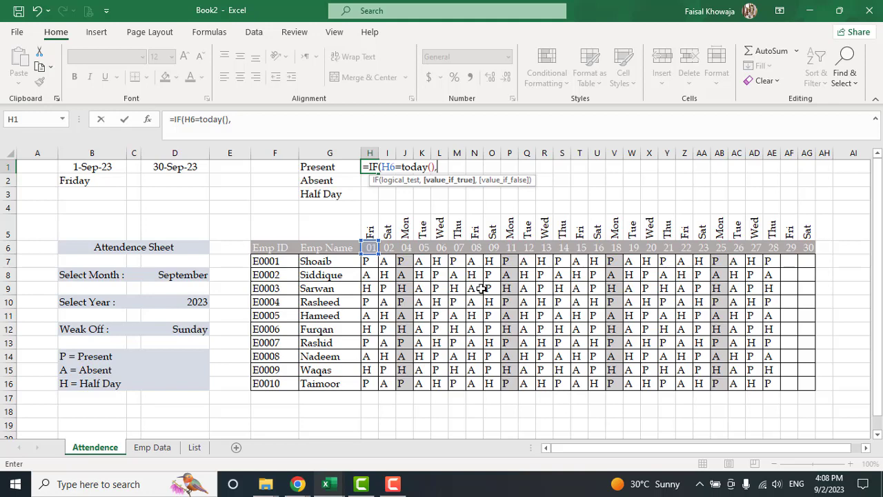
type("Countifs")
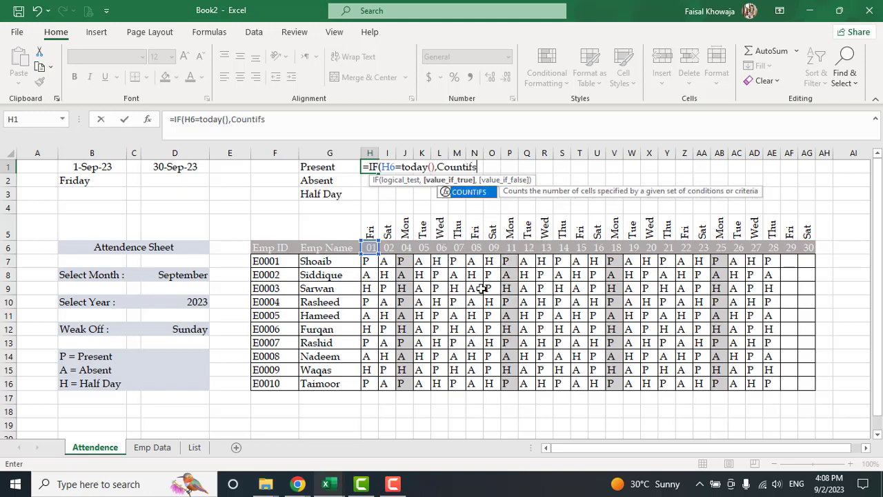
Complete the H1 formula with COUNTIFS(H7:H16,"P") as the true result and "" as the false result.
key("Tab")
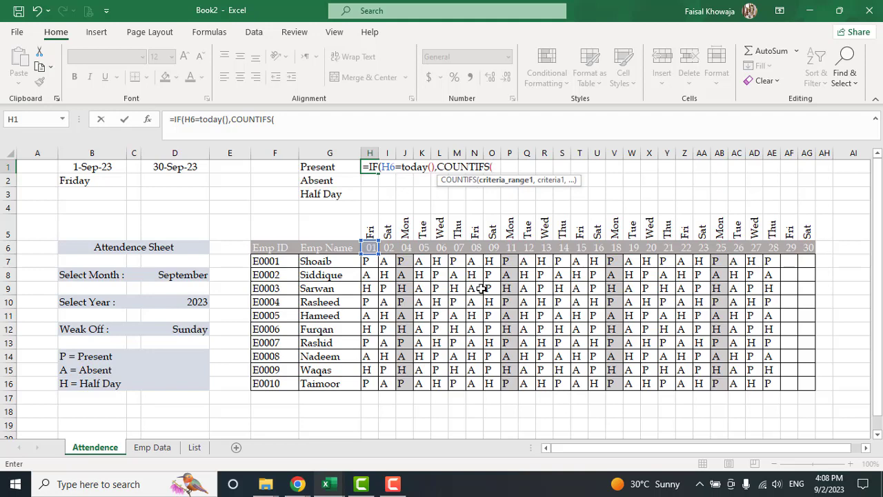
key("Down")
key("Down")
key("Down")
key("Down")
key("Down")
key("Down")
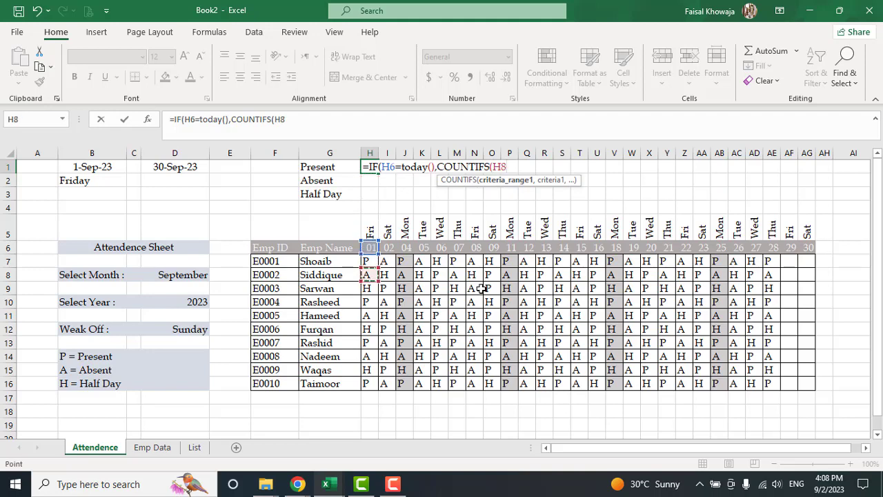
key("ctrl+shift+Down")
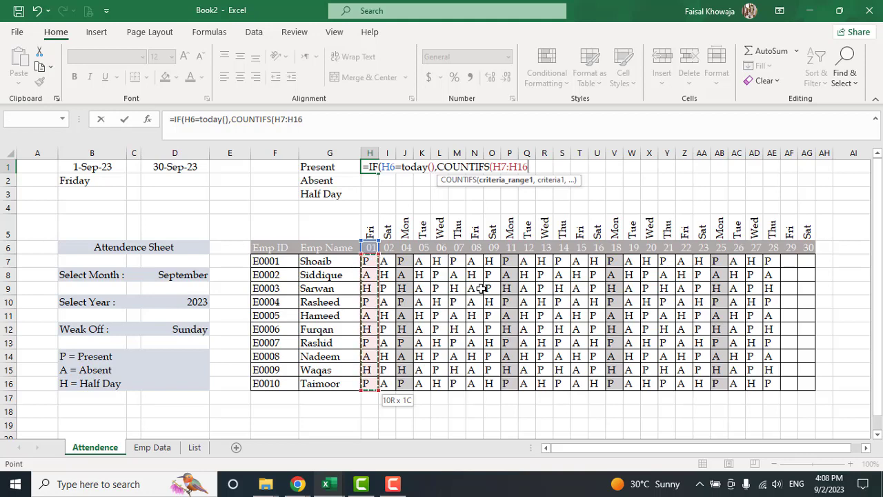
type(",\"P")
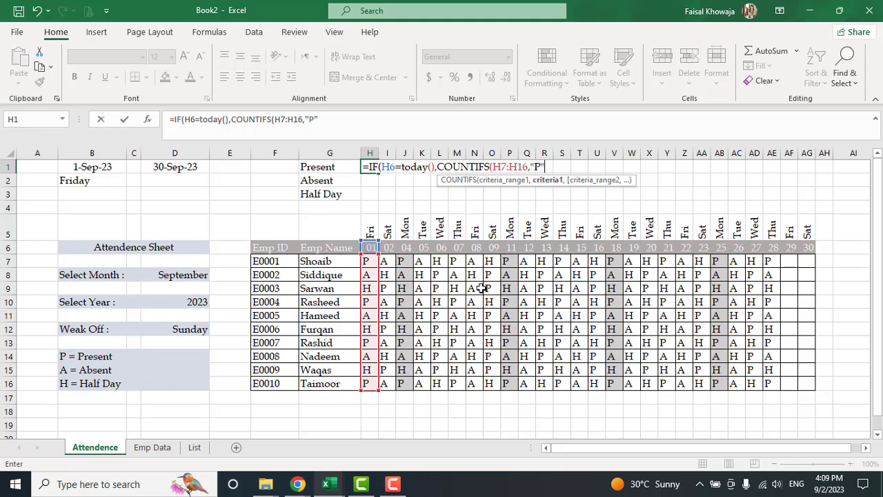
type(")")
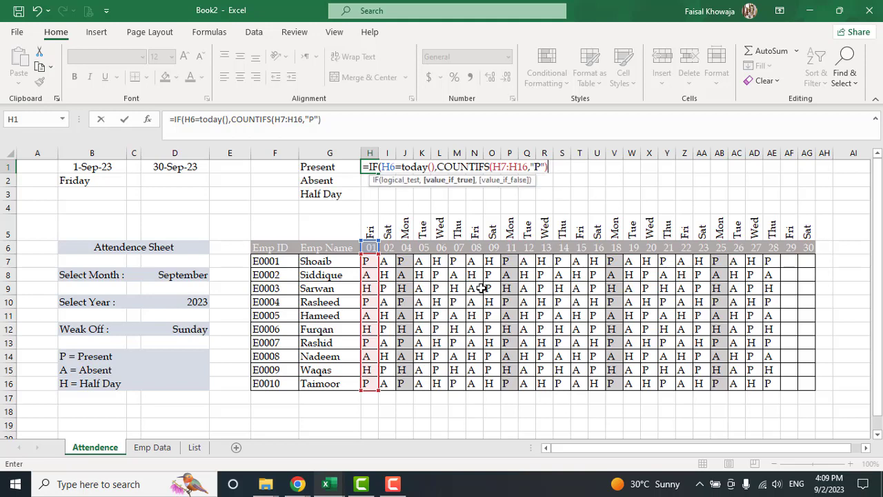
type(",")
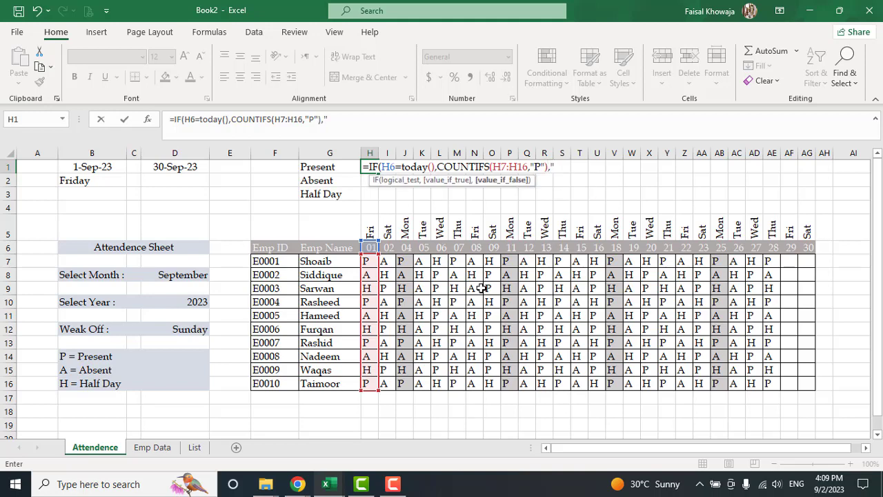
type("\"\")")
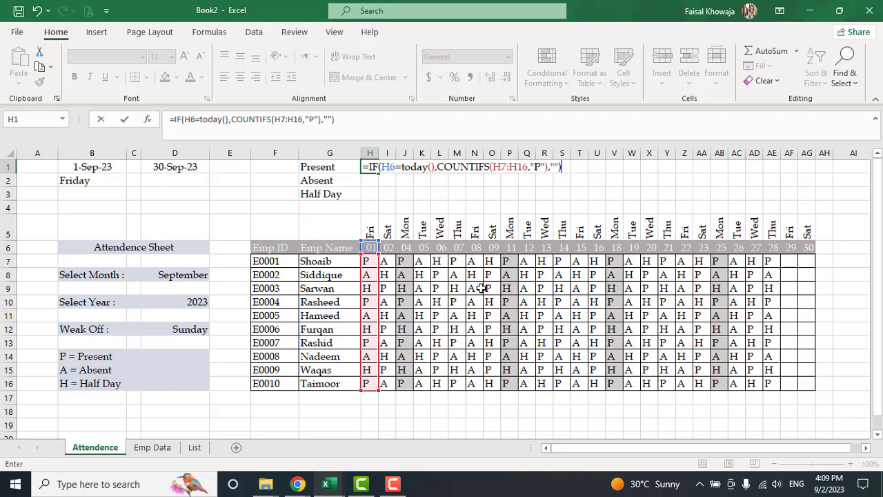
key("ctrl+Return")
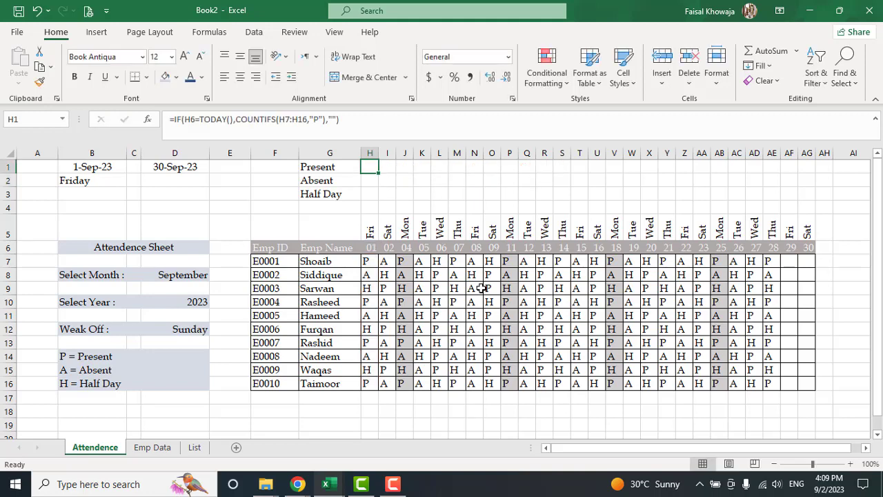
Fill the Present count formula from H1 across row 1 through AH1.
left_click_drag(379, 172, 832, 168)
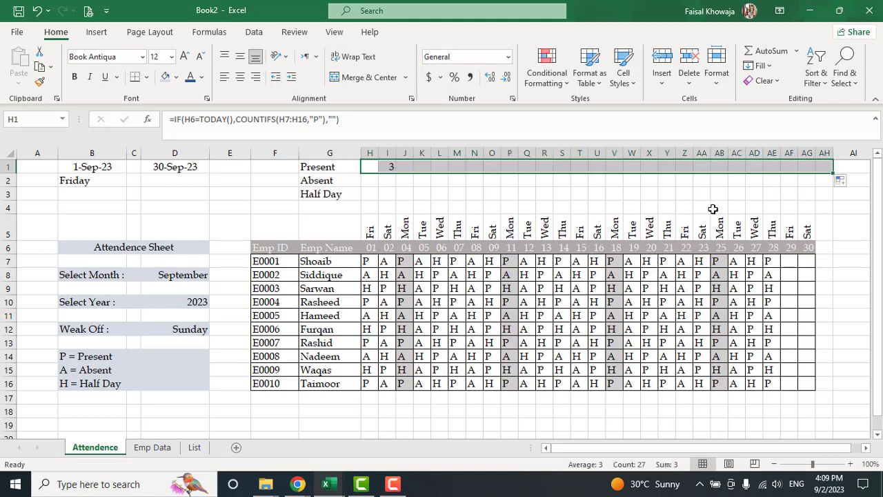
left_click(391, 167)
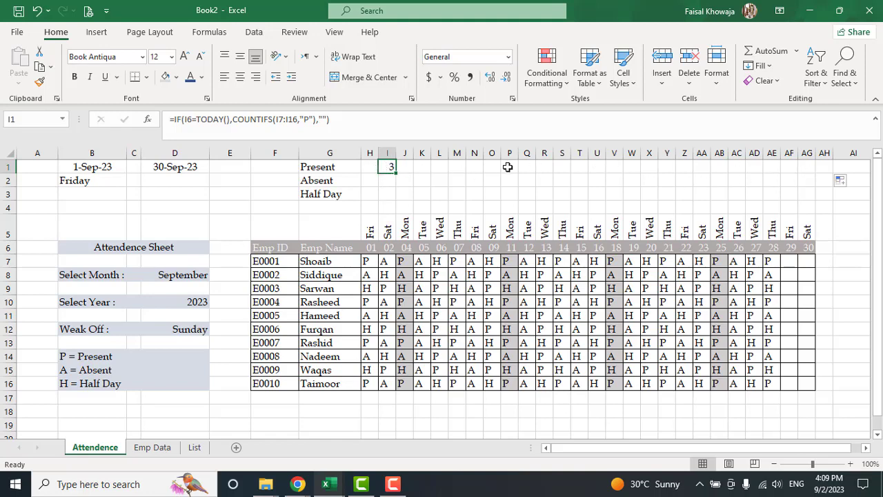
left_click(369, 178)
Copy the H1 formula into H2 and point its references to H6 and H7:H16.
left_click(373, 166)
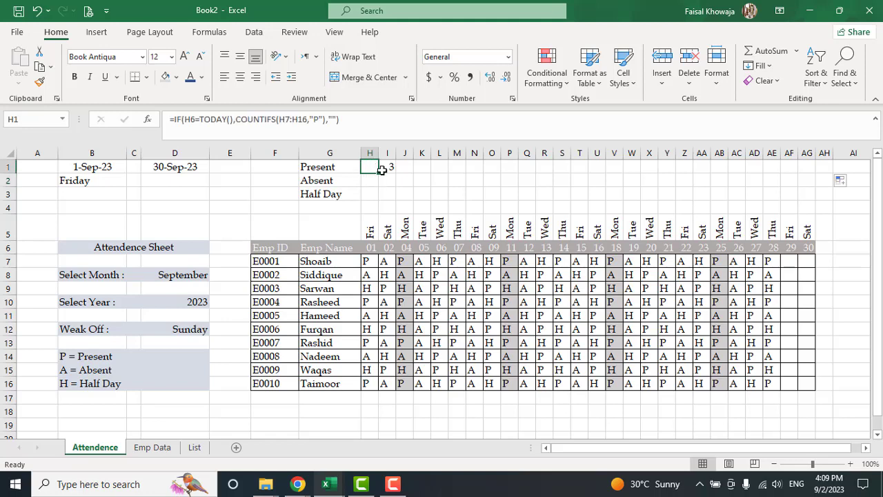
left_click_drag(379, 174, 377, 185)
left_click(371, 180)
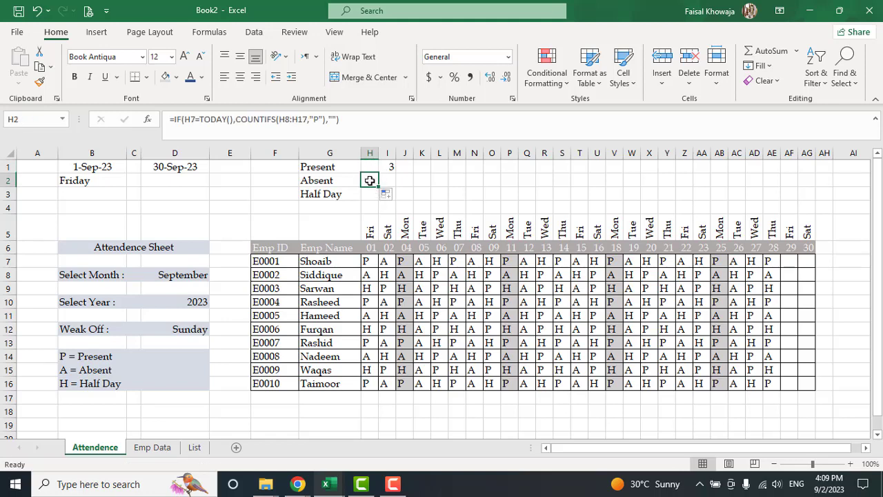
left_click(197, 120)
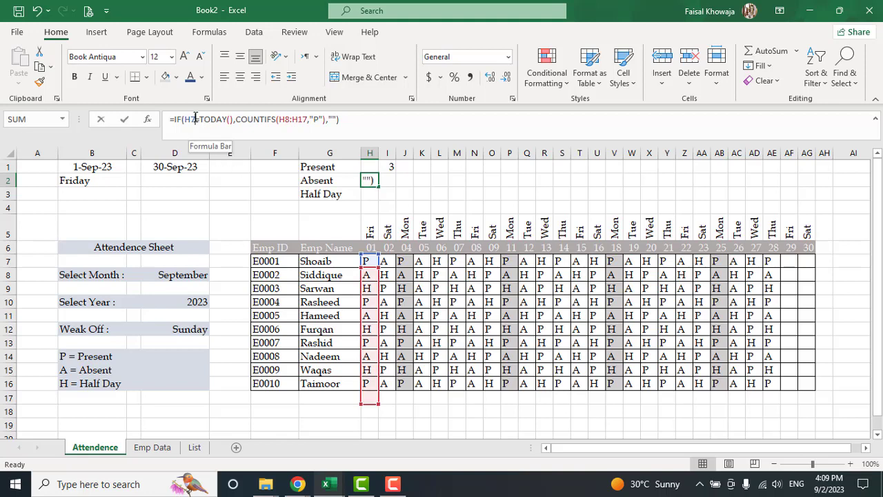
left_click(369, 250)
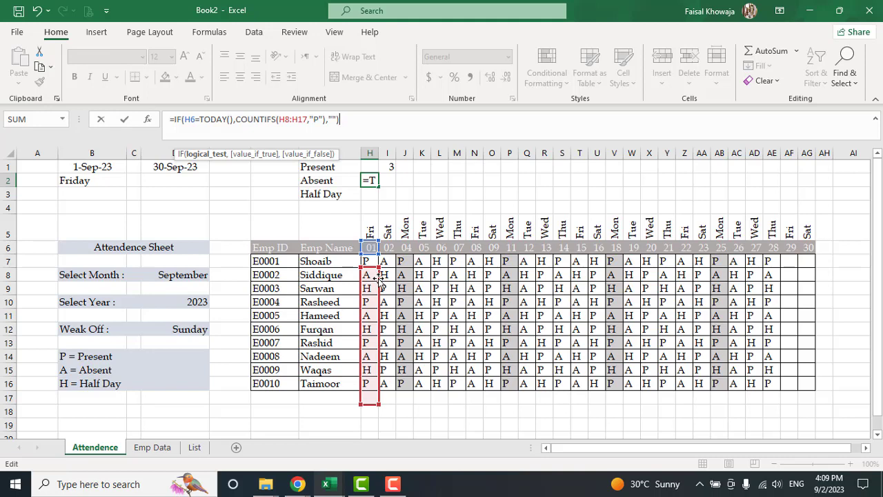
left_click_drag(377, 273, 377, 260)
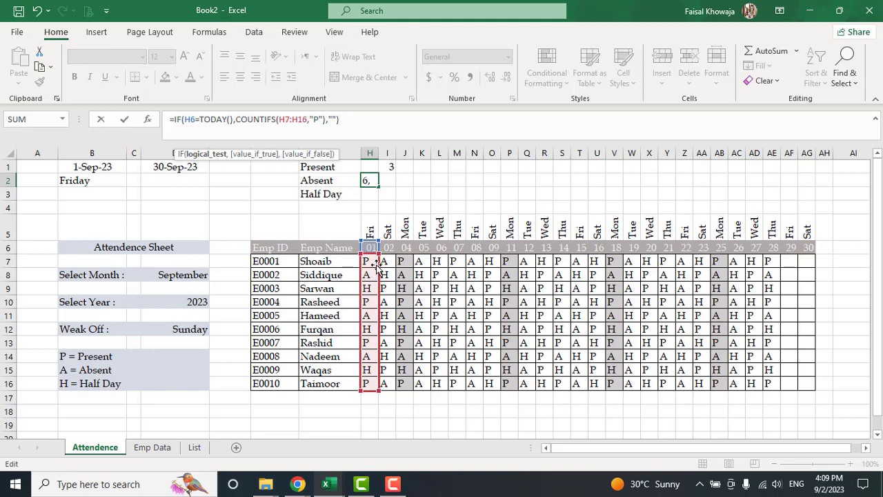
Change the COUNTIFS criterion in H2 to "A" and fill the formula across row 2 through AH2.
left_click(318, 119)
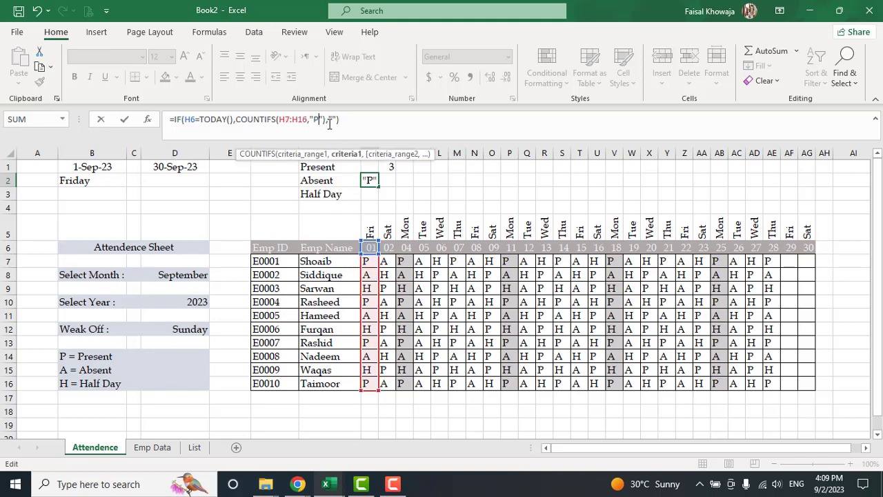
key("BackSpace")
type("A")
key("Return")
left_click(373, 181)
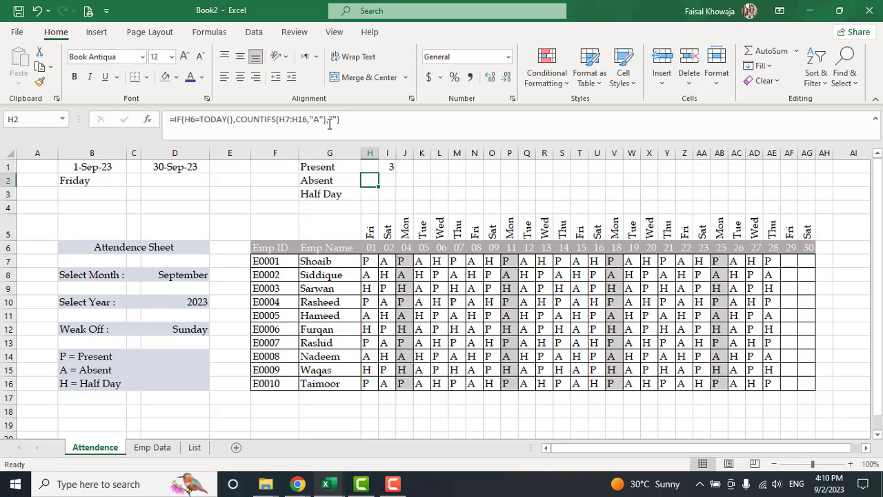
left_click_drag(378, 186, 832, 185)
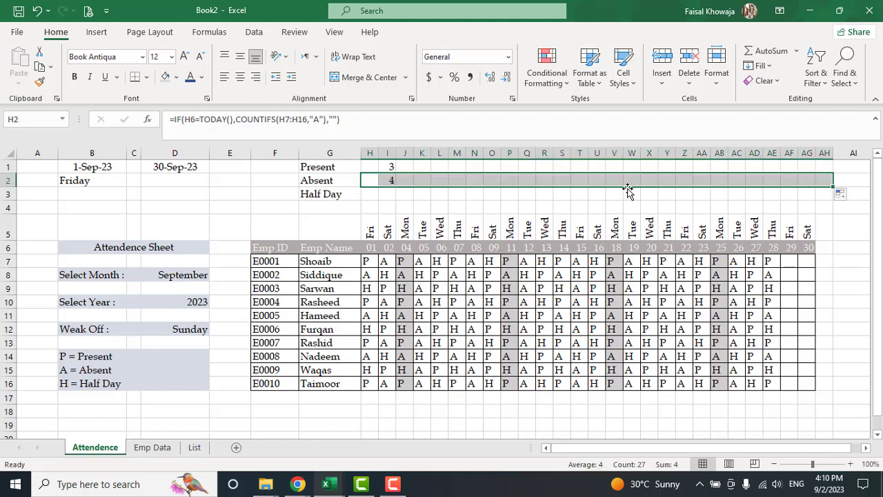
Copy the Absent formula from H2 into H3 and point its references to H6 and H7:H16.
left_click(369, 180)
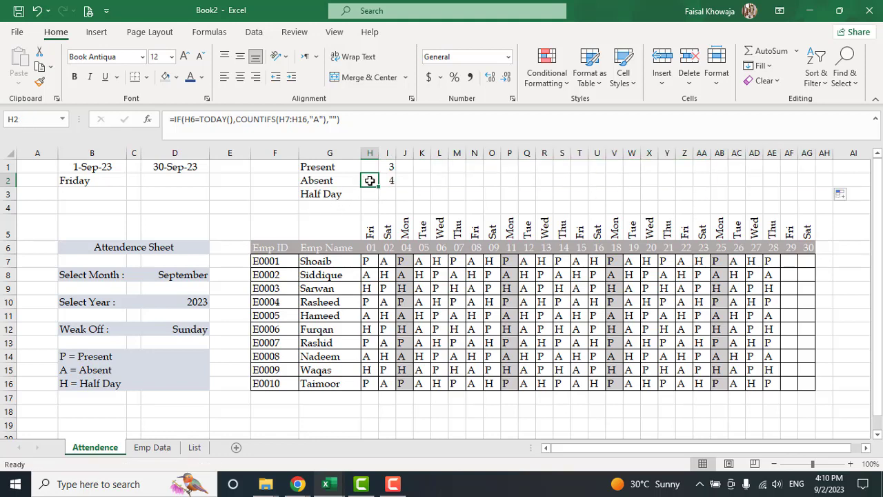
left_click_drag(379, 186, 374, 198)
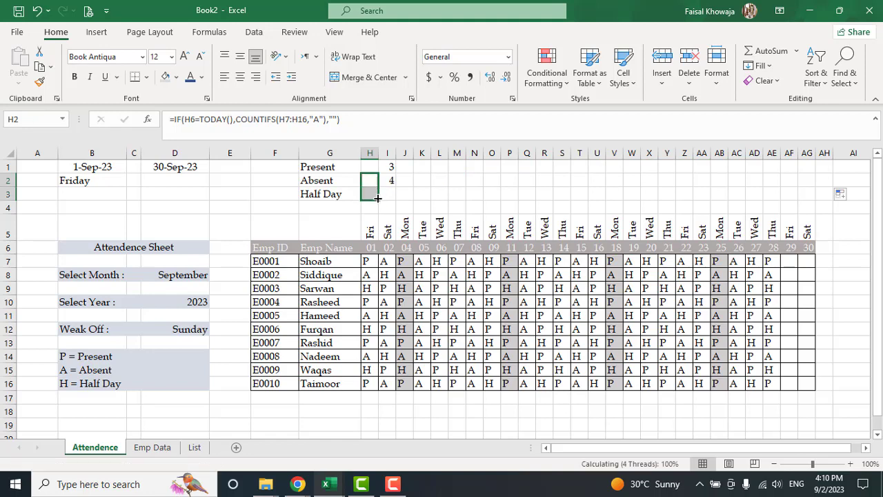
left_click(366, 194)
left_click(198, 120)
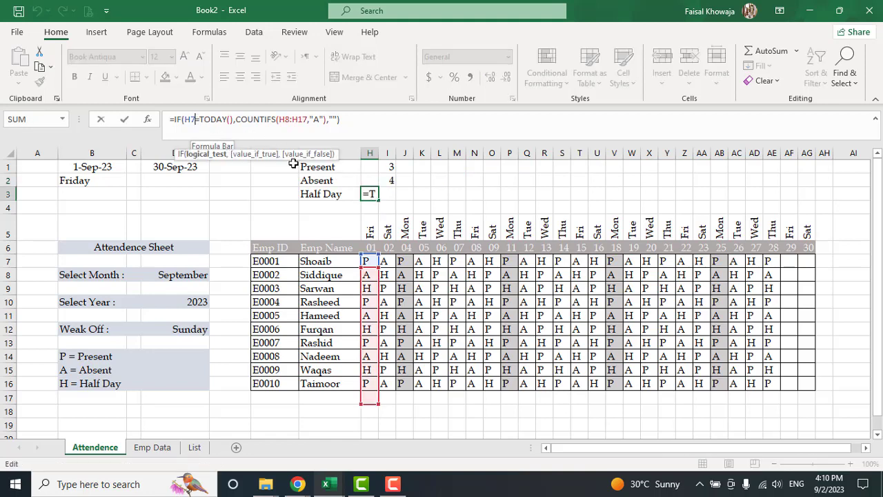
left_click(370, 252)
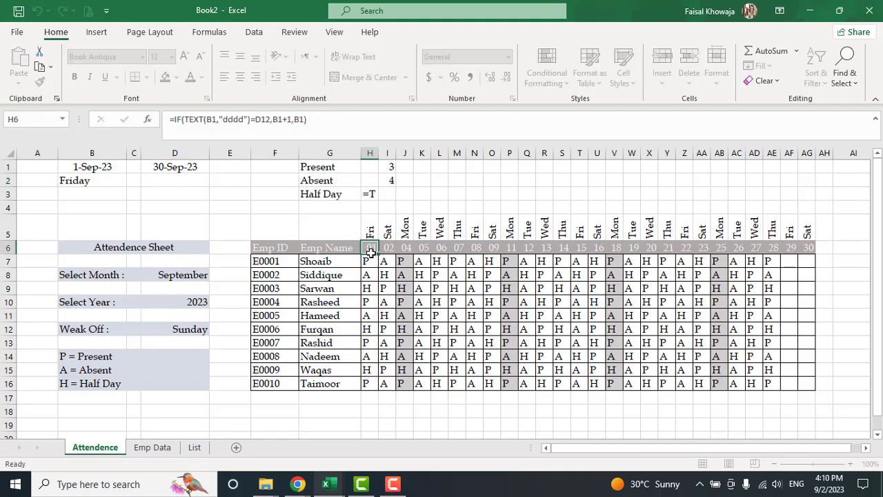
left_click(372, 195)
left_click(218, 120)
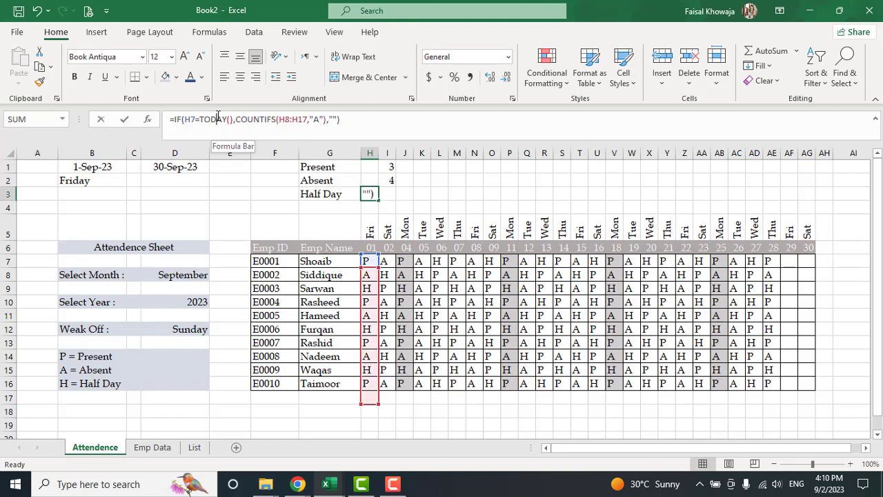
left_click_drag(370, 256, 371, 242)
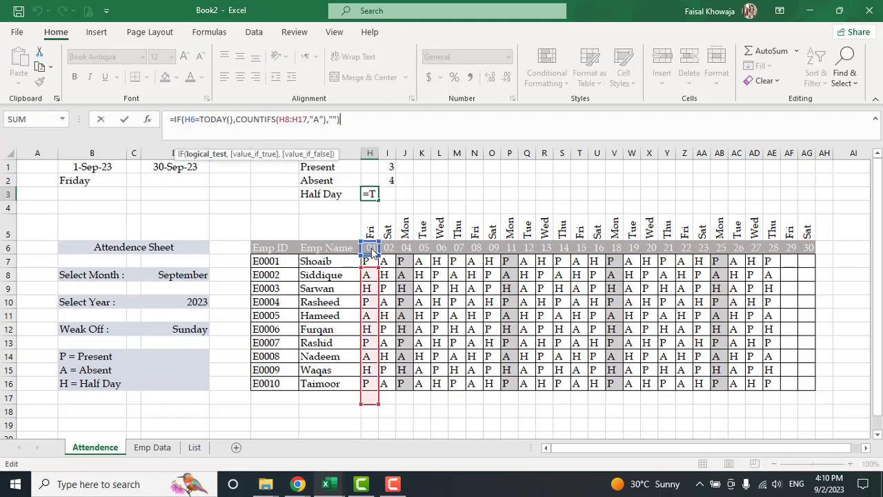
left_click_drag(370, 290, 369, 276)
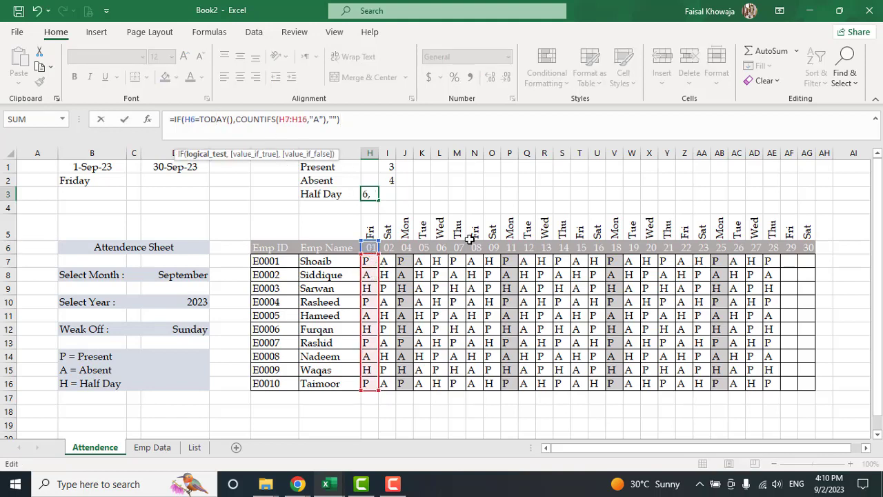
Change the COUNTIFS criterion in H3 to "H" and fill the formula across row 3 through AH3.
left_click(320, 120)
key("BackSpace")
type("H")
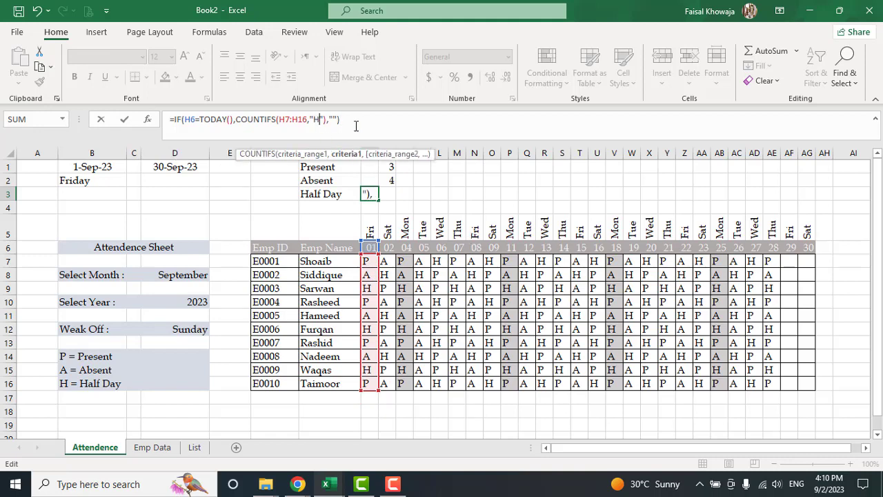
key("ctrl+Return")
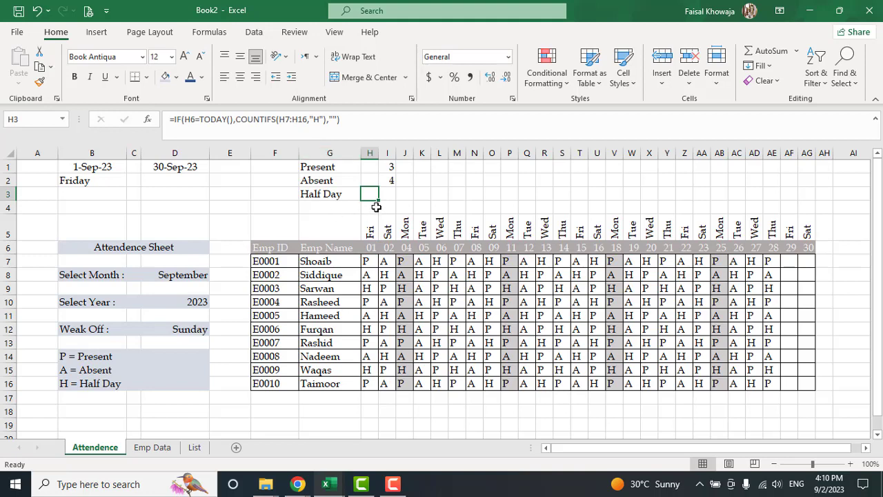
left_click_drag(378, 202, 829, 199)
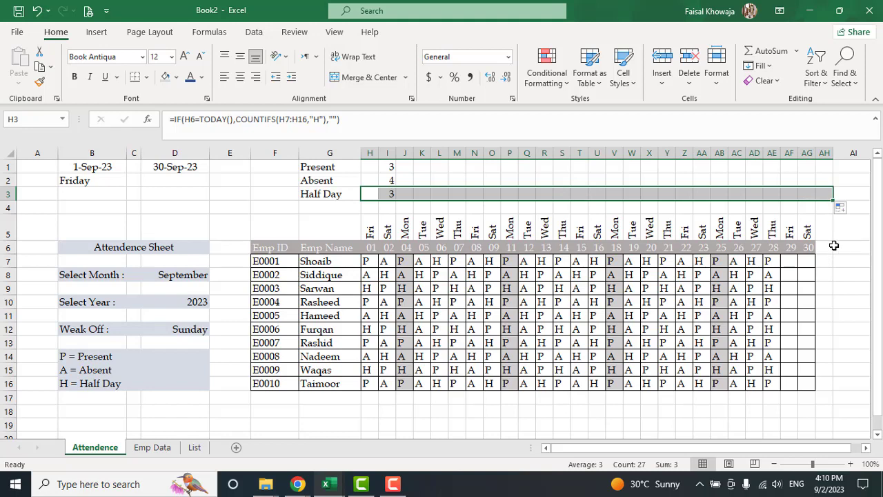
left_click(373, 168)
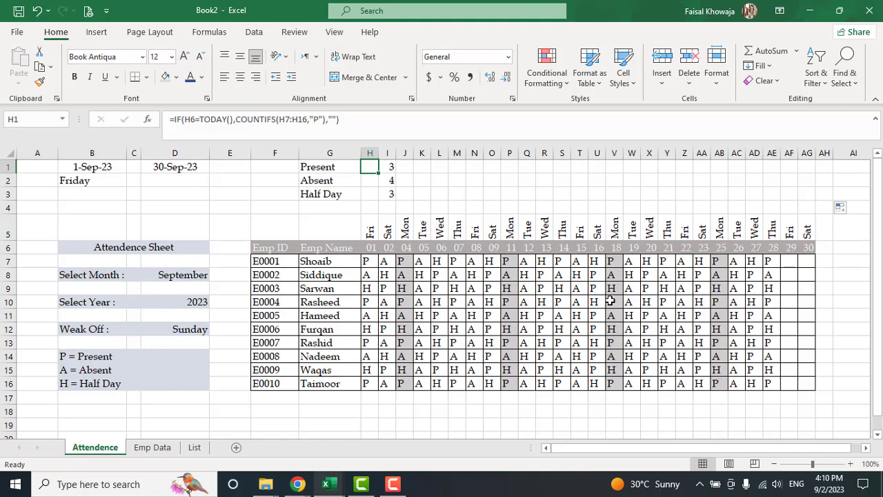
key("Down")
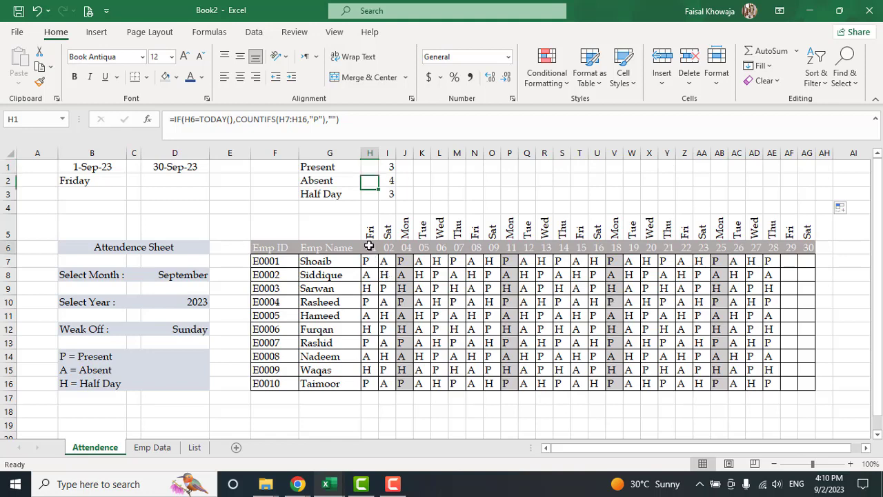
left_click_drag(369, 246, 810, 249)
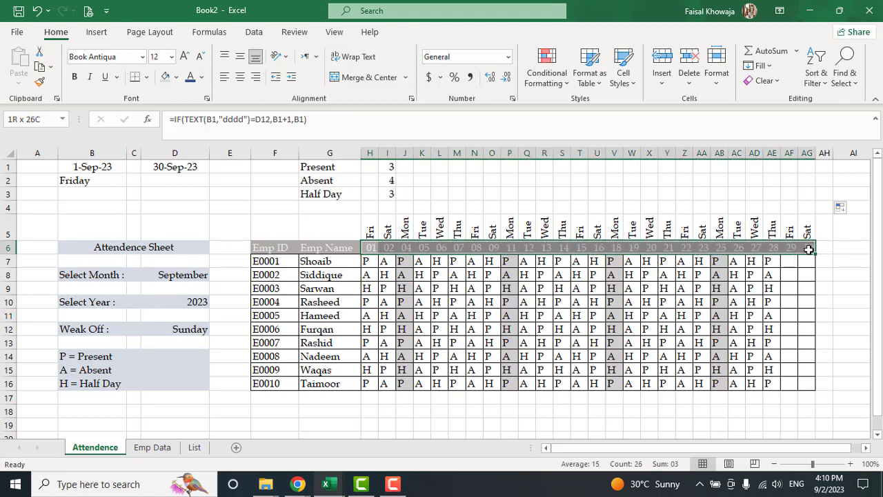
left_click(384, 275)
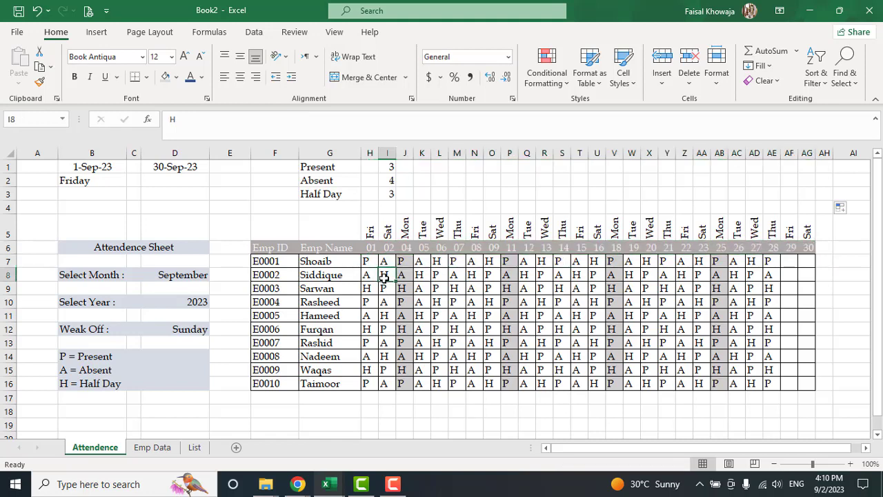
Create a Date Occurring highlight rule for Today on the date headers H6:AH6.
left_click_drag(369, 248, 841, 262)
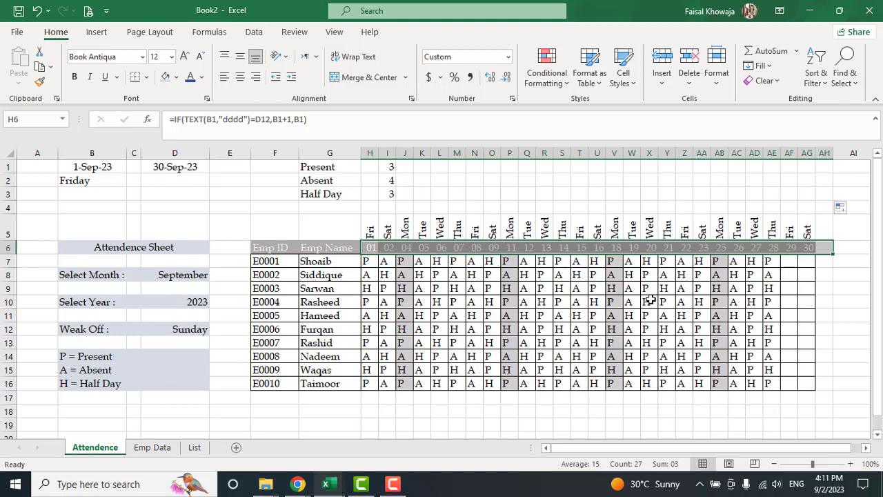
left_click(556, 81)
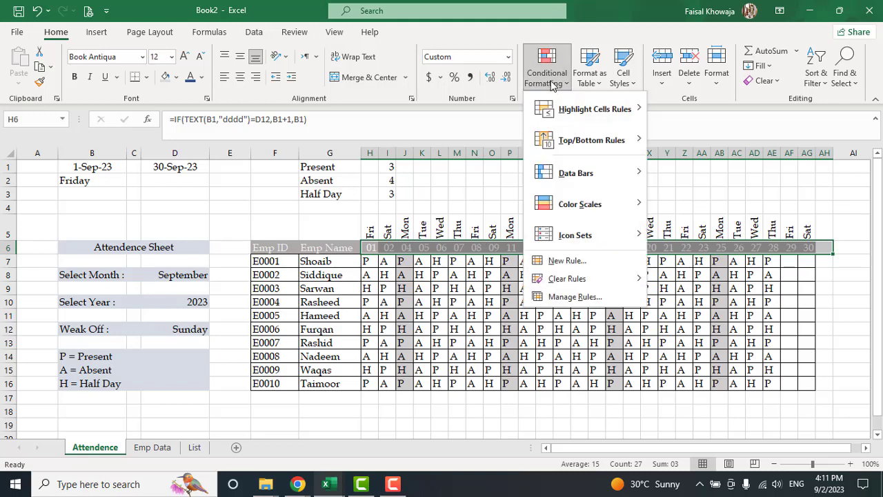
mouse_move(576, 110)
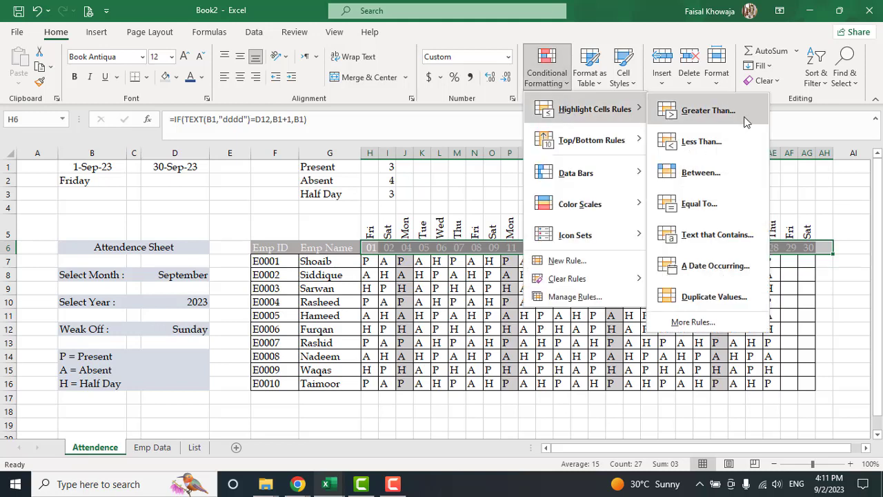
left_click(715, 266)
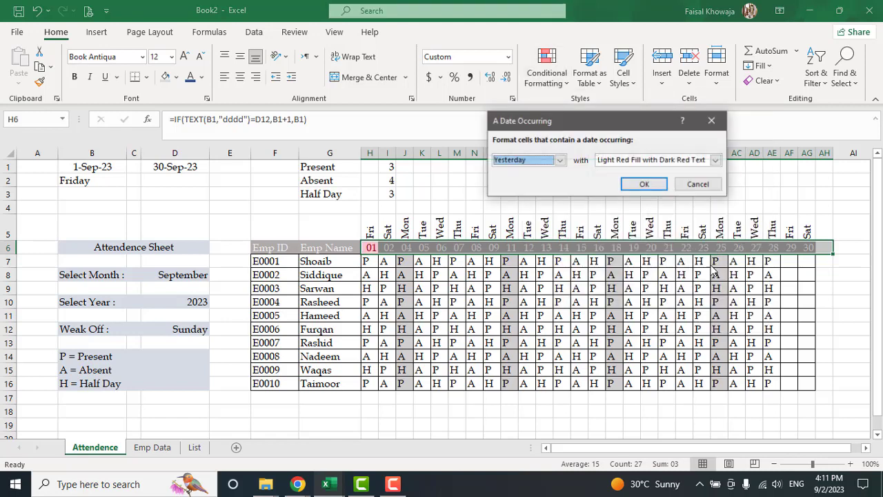
left_click(555, 161)
left_click(531, 181)
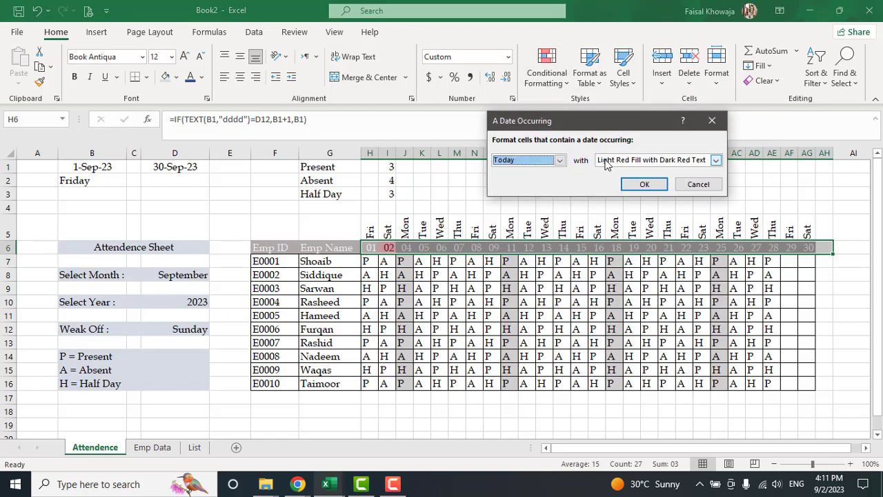
Give the Today rule a custom format with yellow fill and black font, and apply it.
left_click(716, 160)
left_click(621, 222)
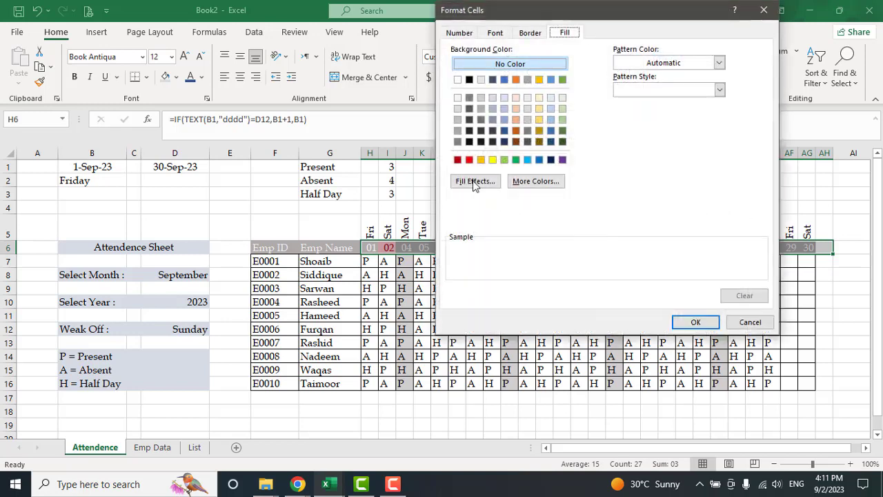
left_click(492, 161)
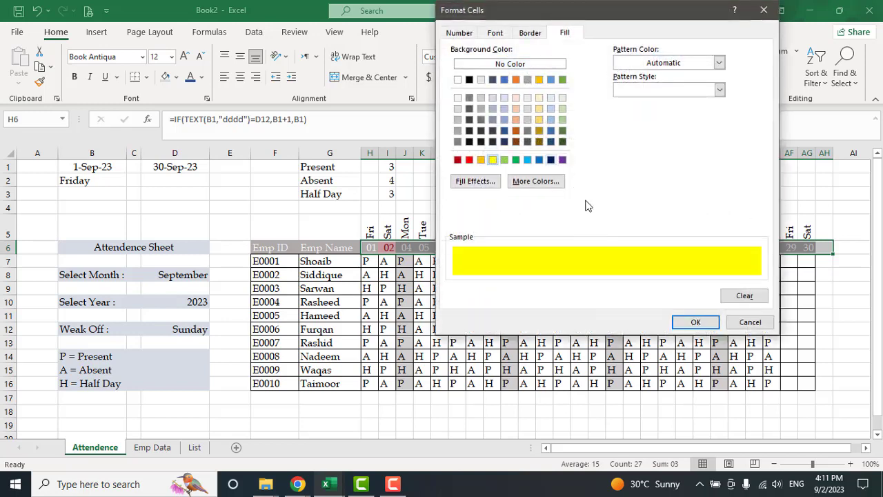
left_click(495, 33)
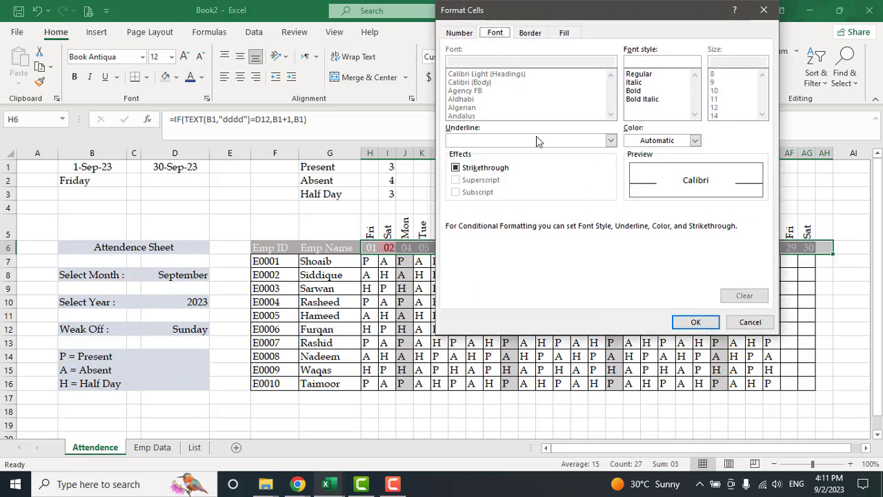
left_click(662, 141)
left_click(641, 192)
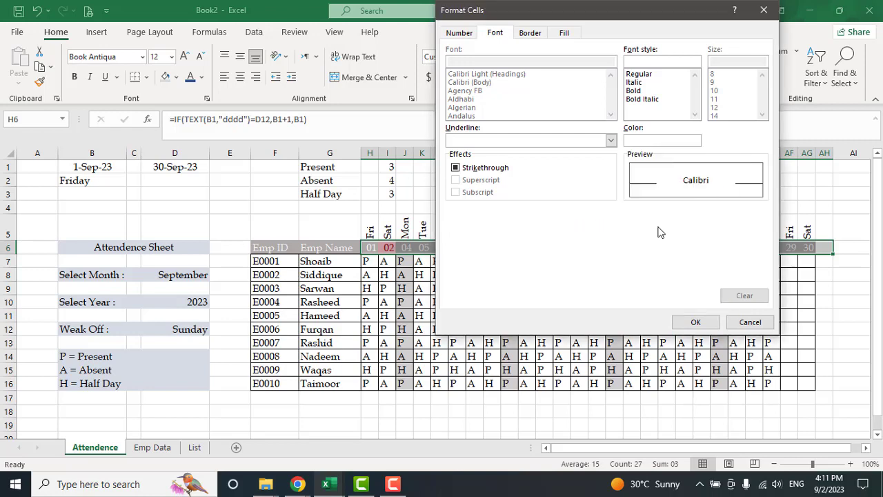
left_click(694, 320)
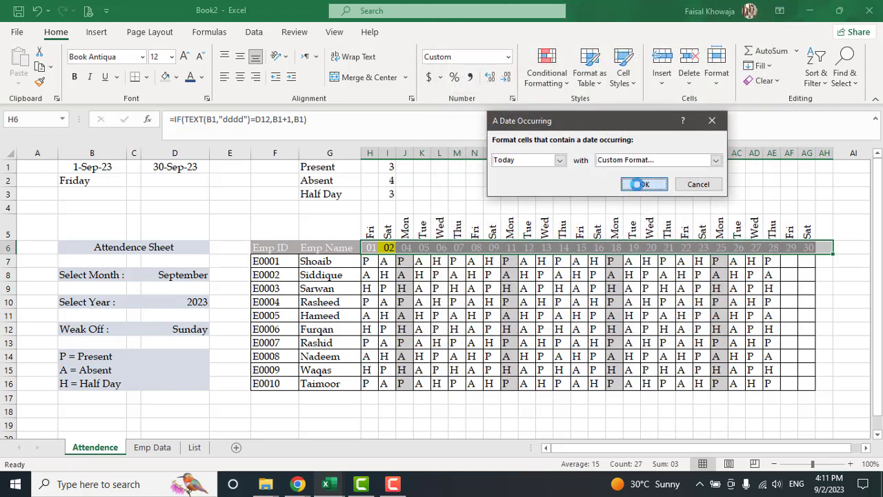
left_click(643, 184)
left_click(537, 301)
Center the date headers in H6:AH6 horizontally.
left_click(388, 250)
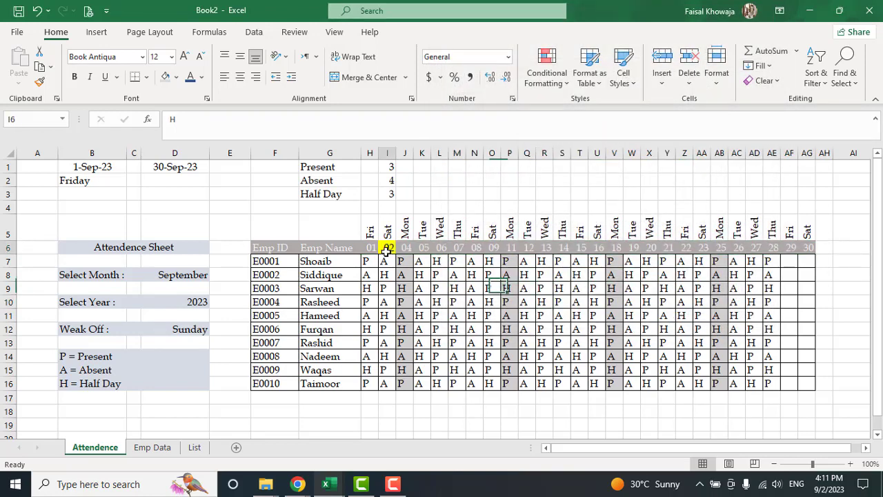
left_click(472, 290)
left_click(389, 247)
left_click_drag(370, 247, 825, 251)
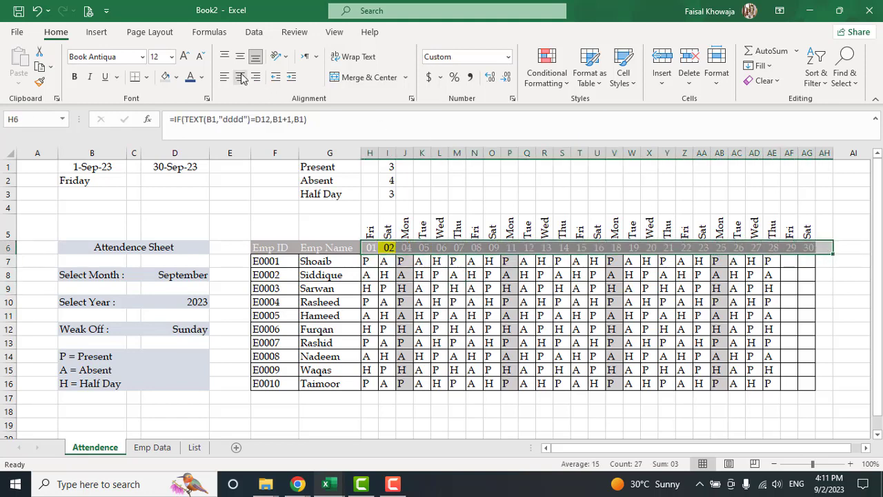
left_click(437, 303)
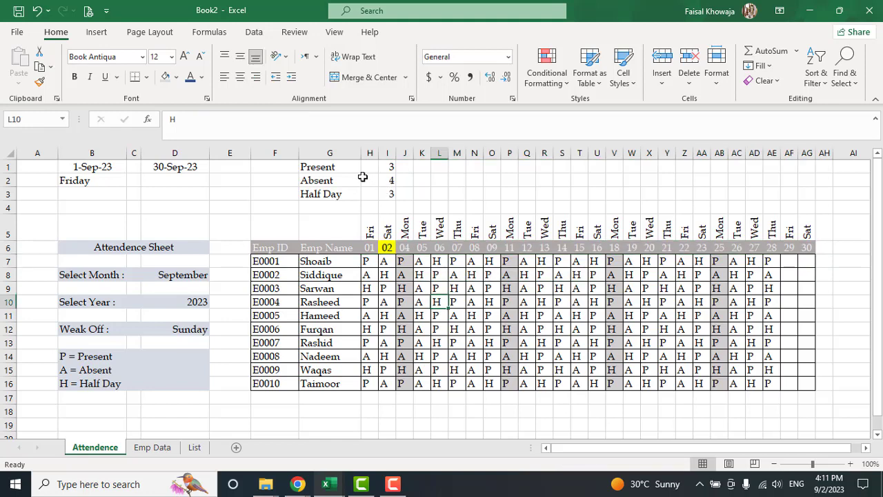
Center the Present, Absent and Half Day labels and their counts in G1:AH3.
left_click(344, 167)
left_click_drag(361, 169, 832, 199)
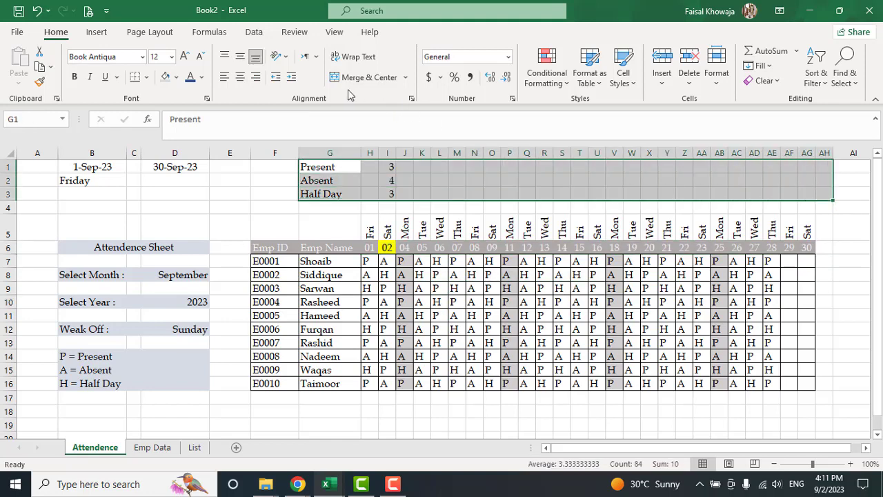
left_click(240, 77)
left_click(407, 273)
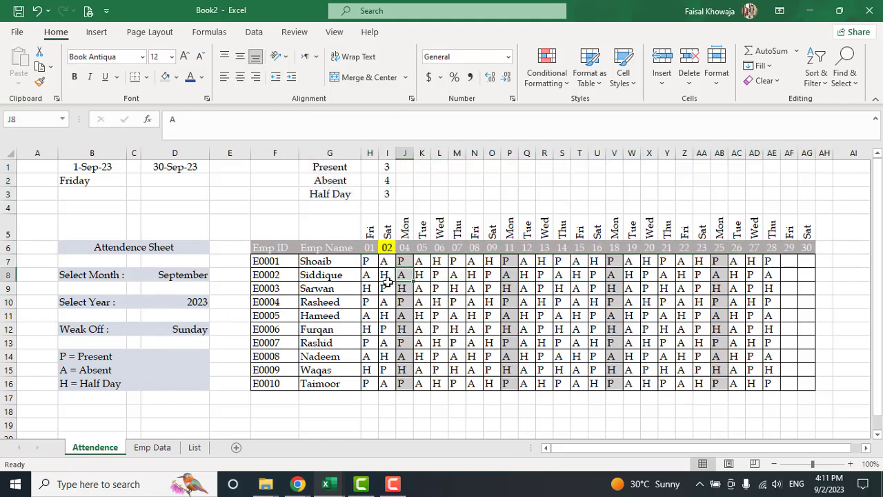
left_click(389, 263)
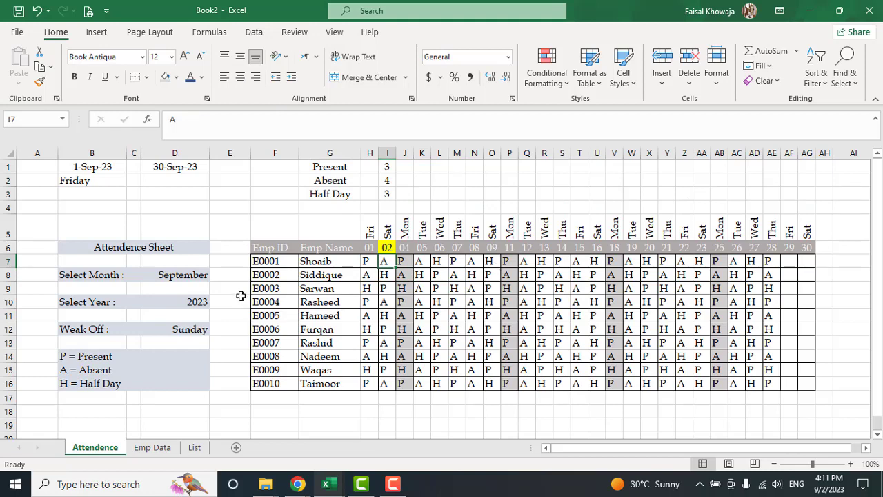
Enter the headings Total Emp in B18 and Present in D18, below the attendance code legend.
scroll(259, 291, "down", 3)
left_click(104, 277)
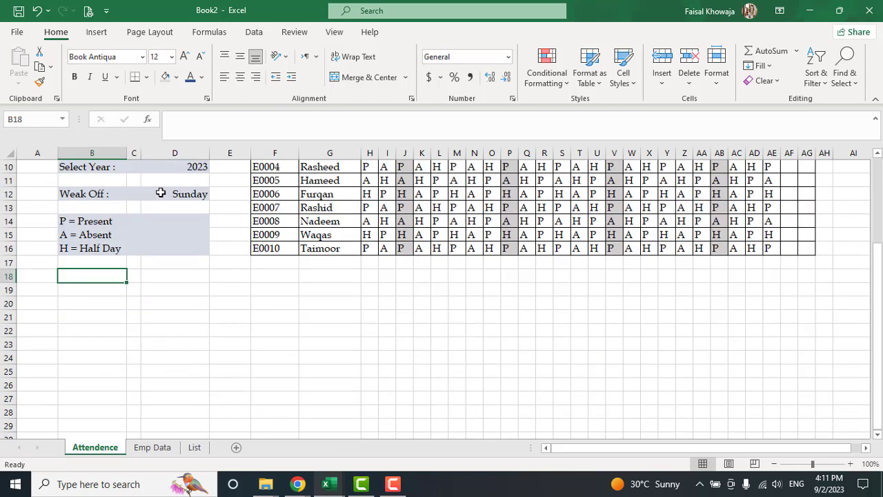
type("Total")
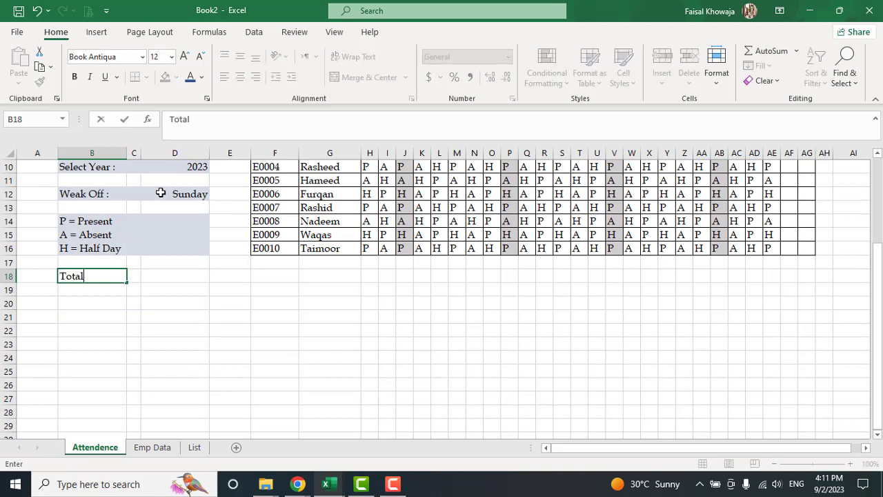
type(" Emp")
key("Tab")
key("Tab")
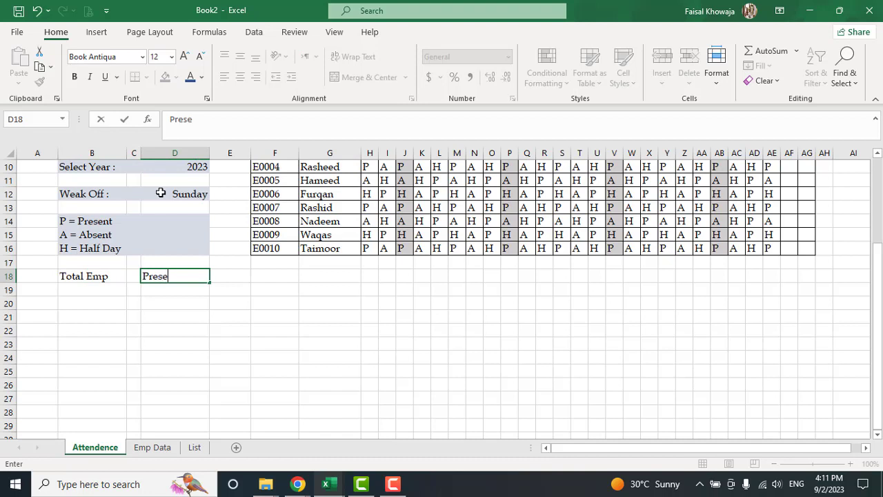
key("Return")
Merge and center B19:B21 under Total Emp and align the merged cell to the middle.
key("shift+Down")
key("shift+Down")
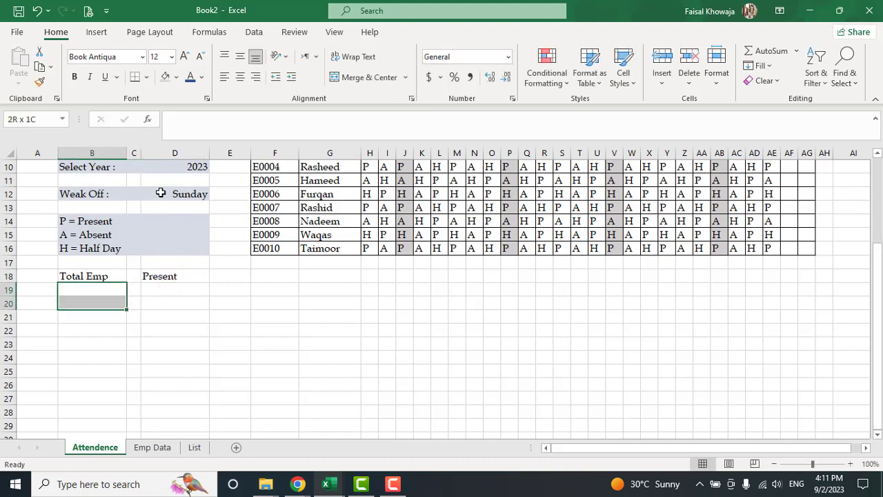
left_click(360, 79)
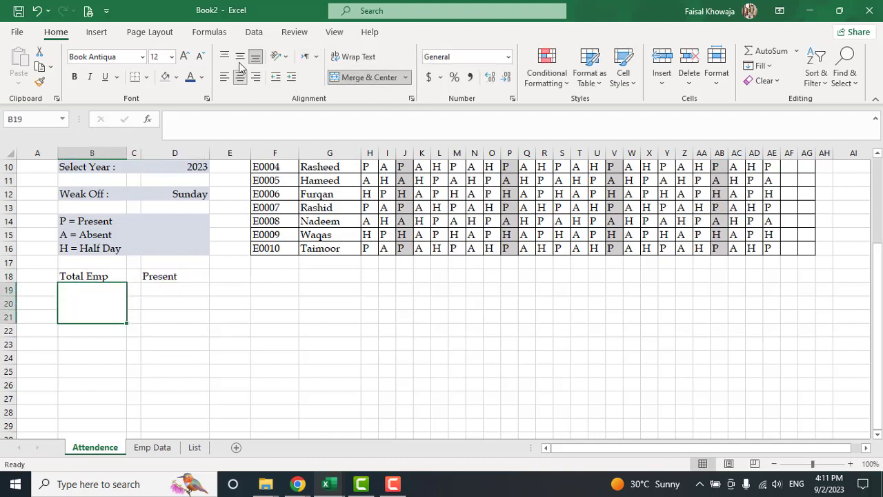
left_click(239, 58)
Center the Total Emp heading in B18 horizontally and vertically and fill it with light blue.
left_click(96, 276)
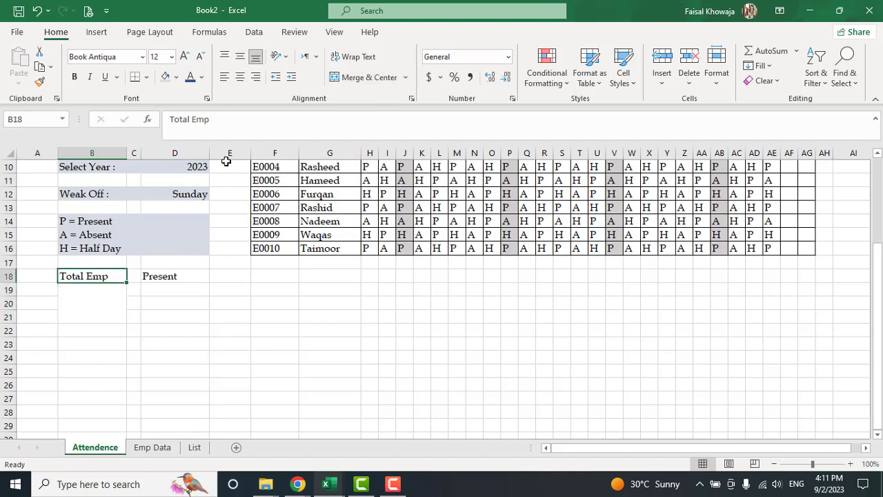
left_click(239, 77)
left_click(239, 56)
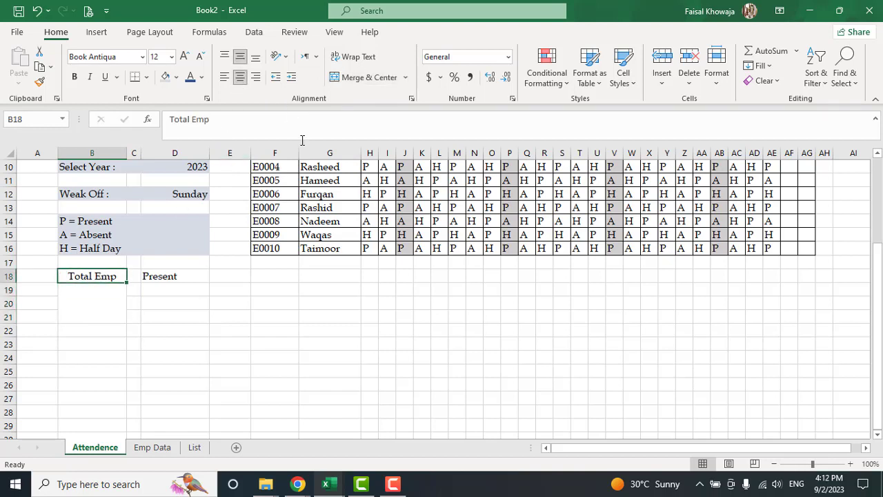
left_click(176, 77)
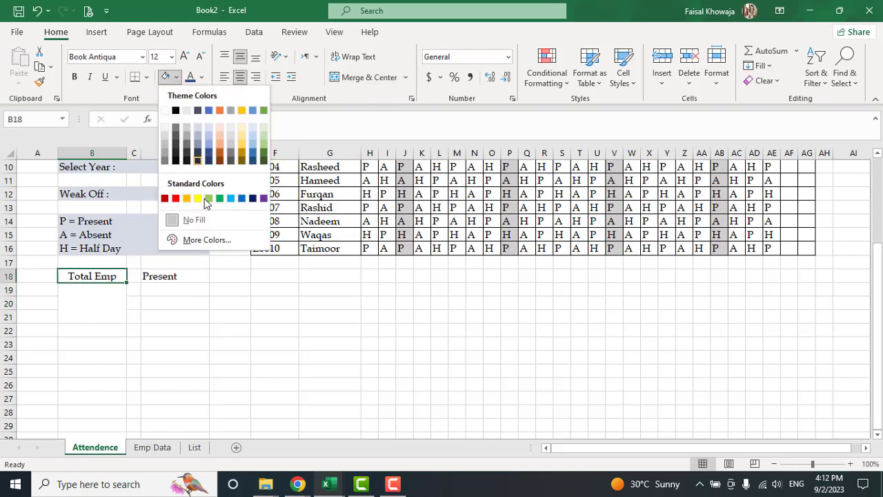
left_click(210, 137)
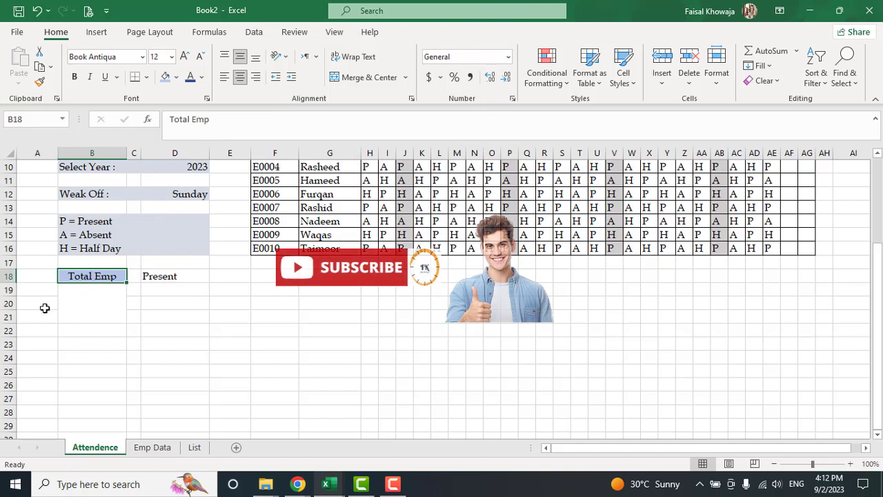
Fill the merged cell B19:B21 with a paler blue than the Total Emp heading.
left_click(85, 303)
left_click(177, 77)
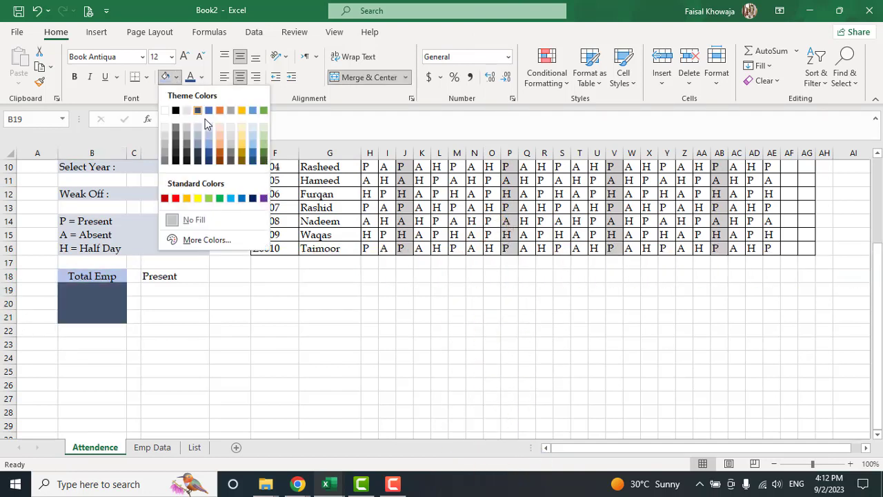
left_click(210, 136)
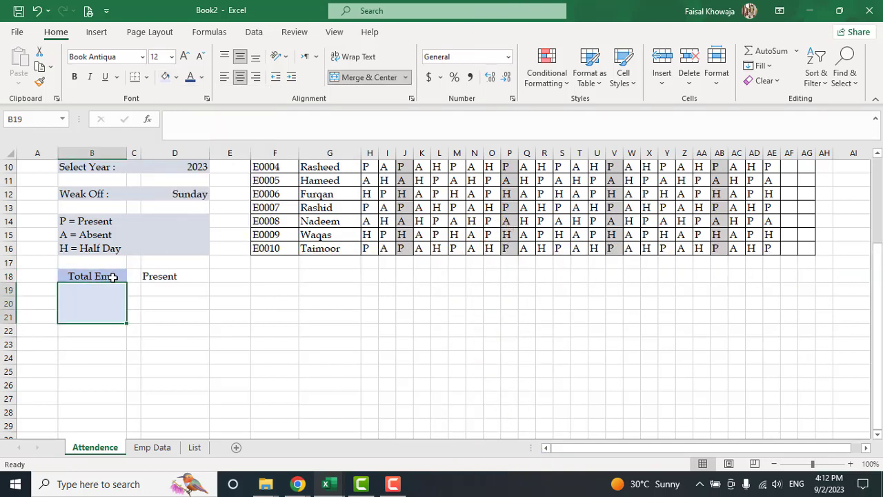
Copy the Total Emp block B18:B21 and paste it at D18, B23 and D23.
left_click_drag(113, 276, 111, 302)
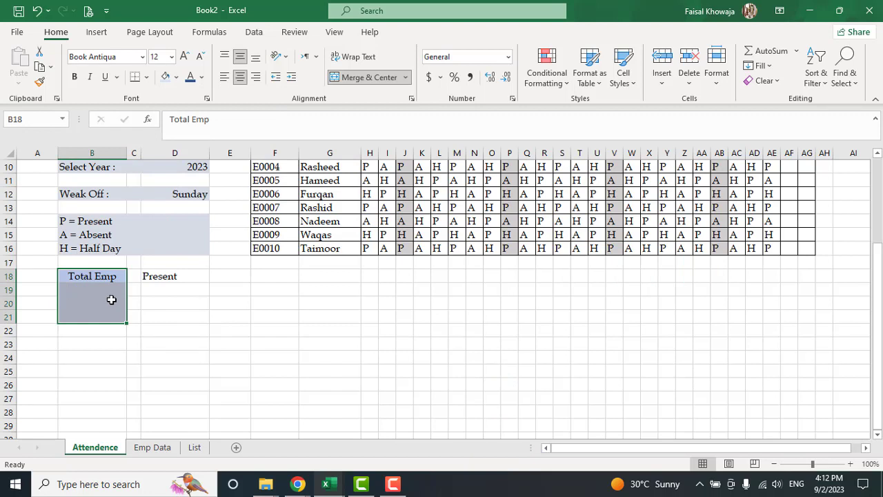
key("ctrl+c")
left_click(207, 281)
key("ctrl+v")
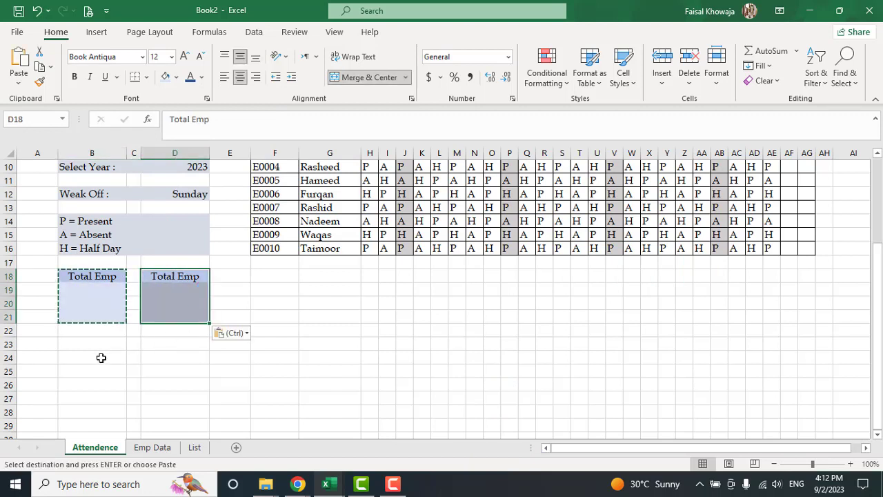
left_click(95, 343)
key("ctrl+v")
left_click(179, 344)
key("ctrl+v")
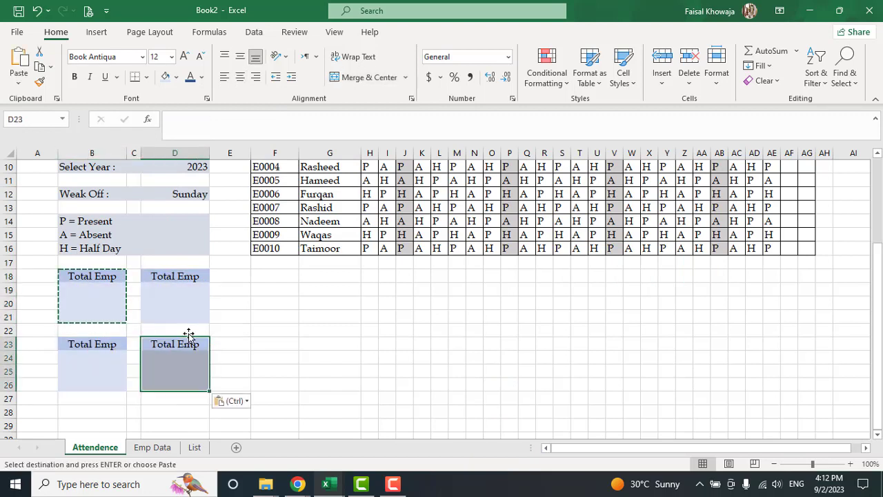
Rename the copied block headings to Present in D18, Absent in B23 and Half Day in D23.
left_click(182, 276)
type("\\p")
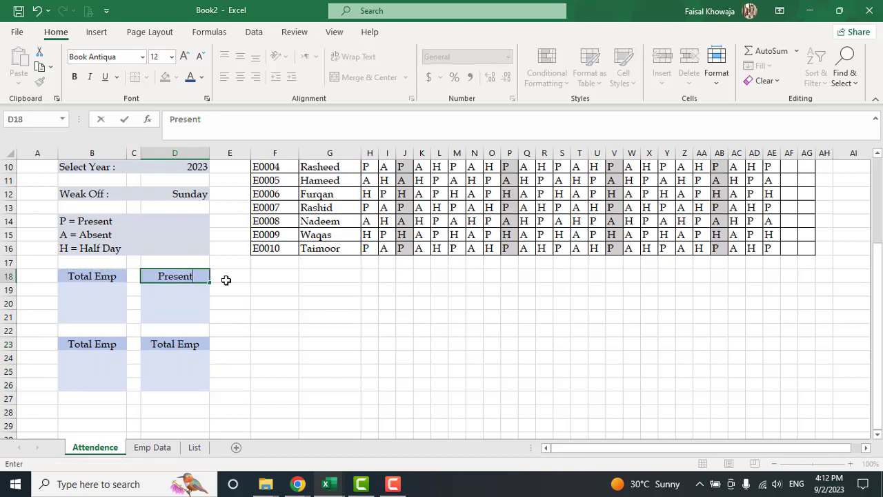
key("Return")
key("Down")
key("Down")
key("Down")
key("Down")
key("Left")
key("Left")
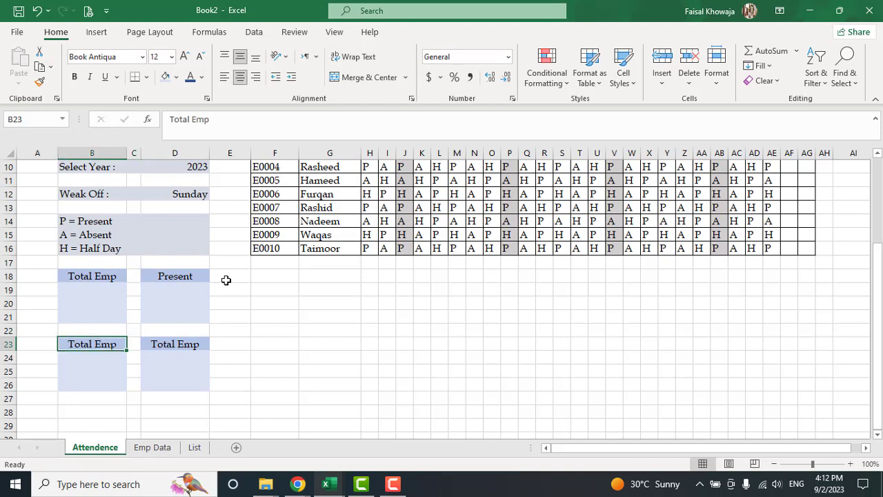
type("Abset")
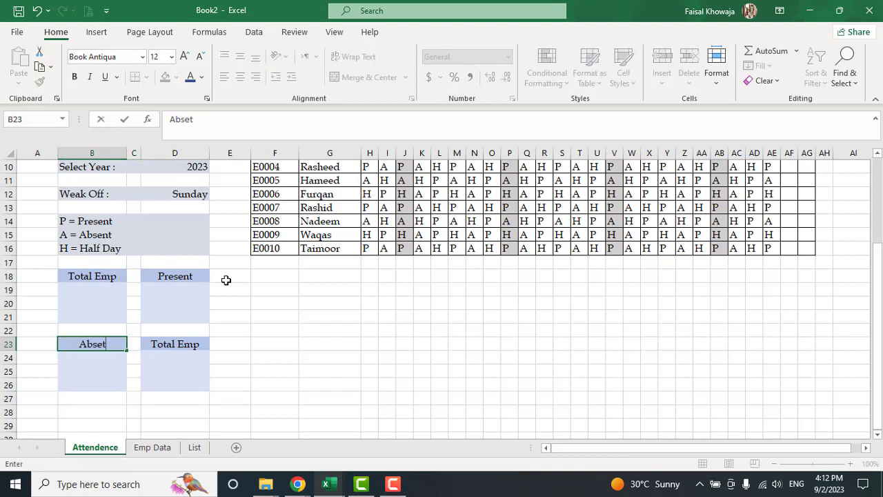
key("Right")
key("Right")
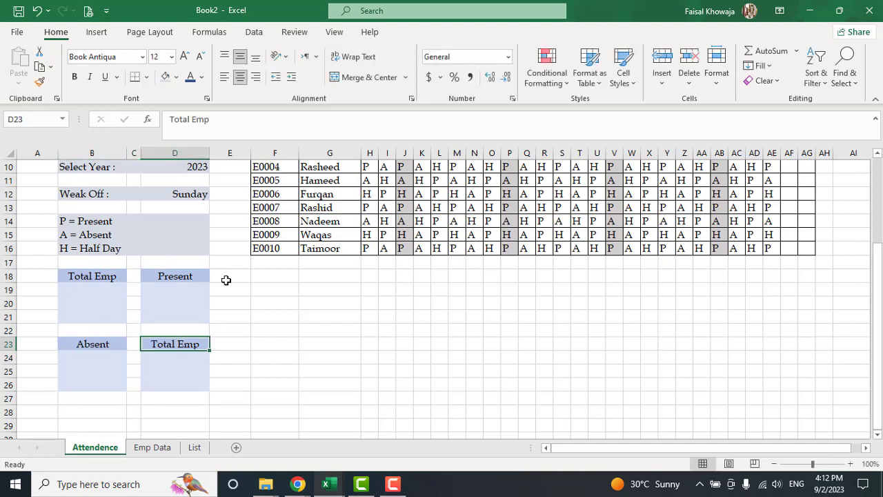
type("Half")
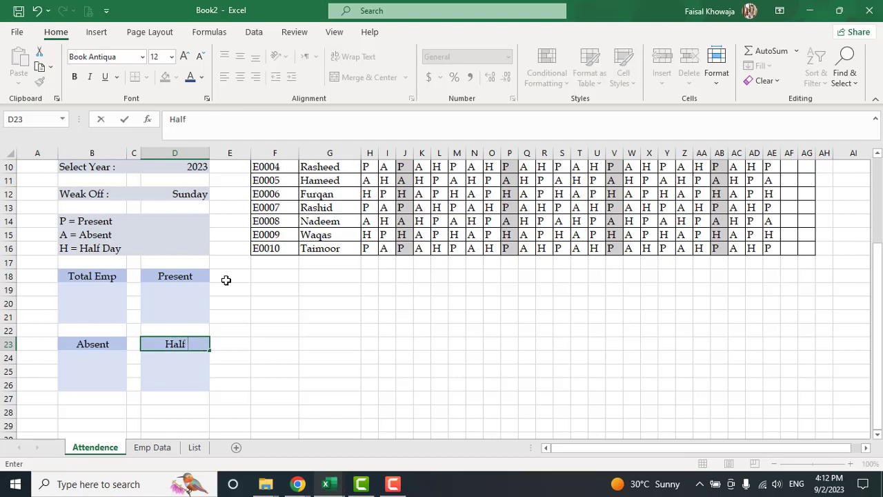
type(" Day")
key("ctrl+Return")
Enter =COUNTA(F7:F16) in the merged cell B19 under Total Emp to count the employee IDs.
key("Up")
key("Up")
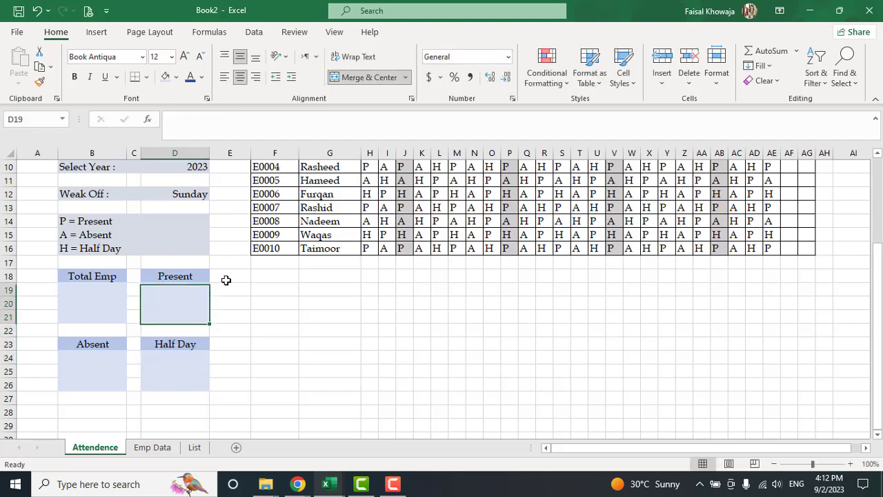
key("Left")
key("Left")
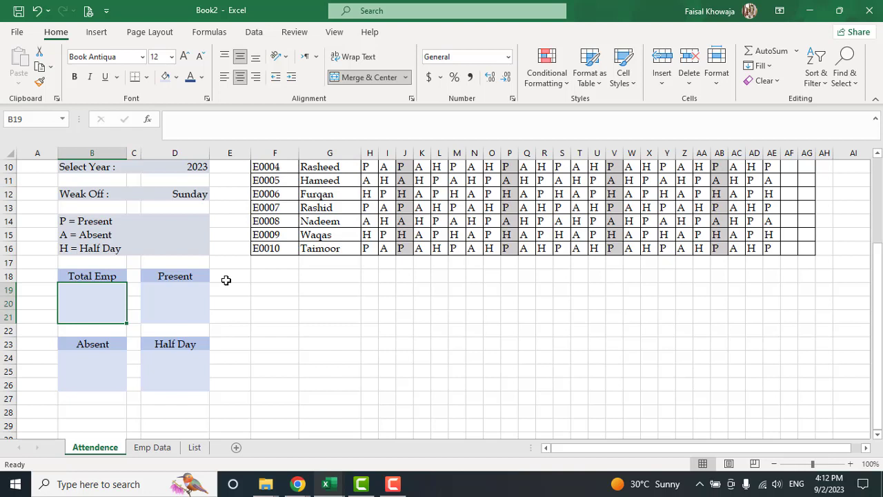
type("=")
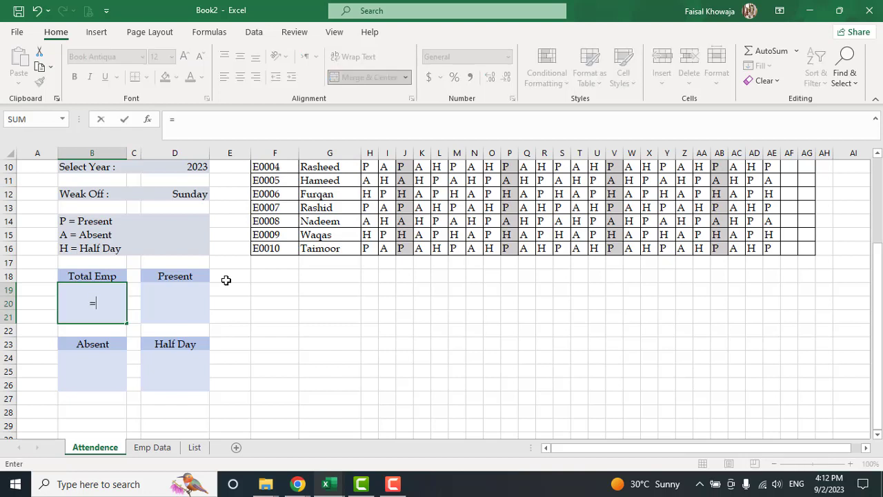
type("counti")
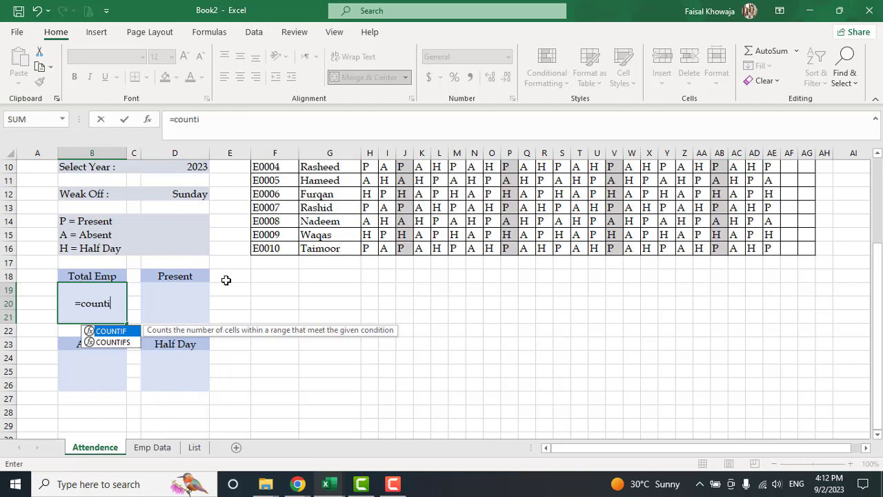
key("BackSpace")
type("a")
key("Tab")
key("Right")
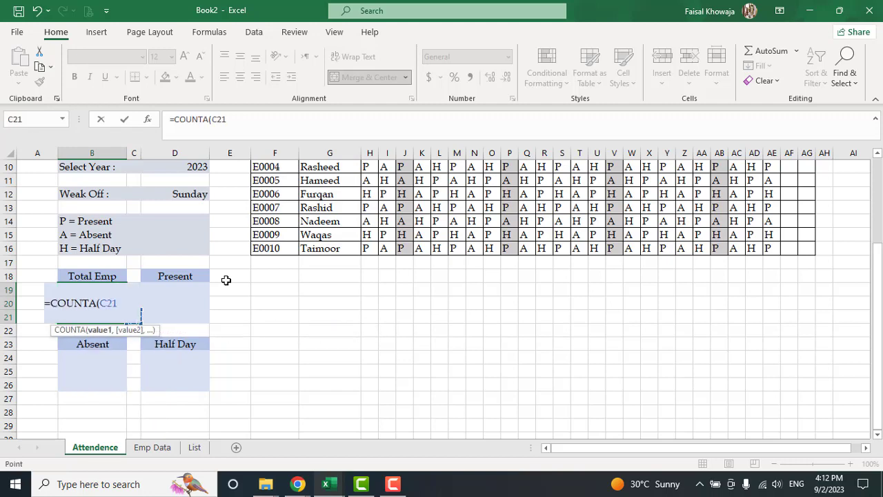
key("Right")
key("Right")
key("Up")
key("Up")
key("Up")
key("Up")
key("Up")
key("Right")
key("ctrl+shift+Up")
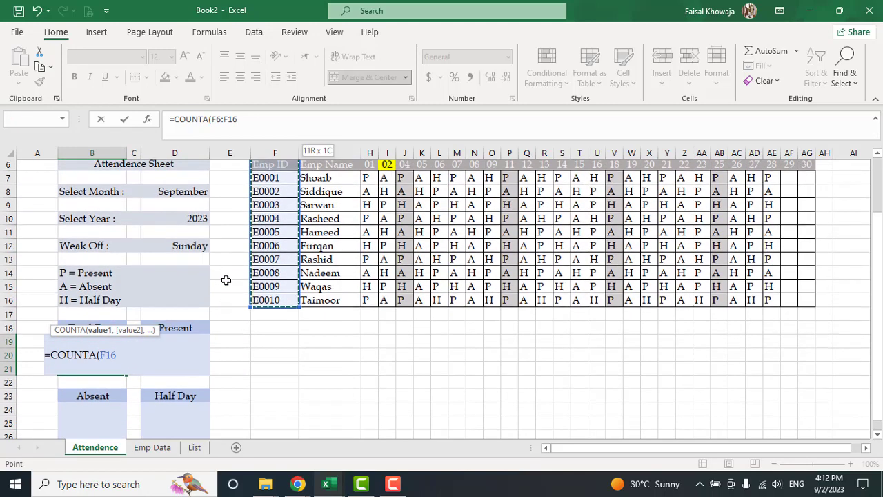
key("shift+Down")
key("Return")
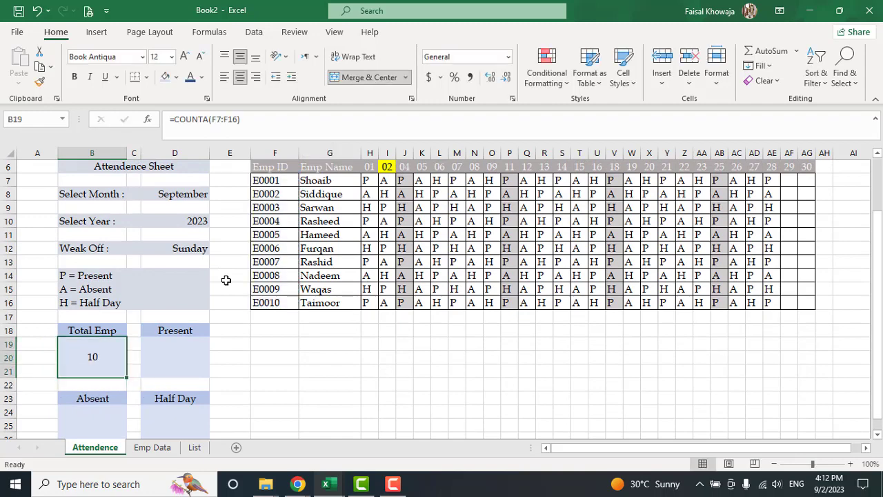
Enter =SUM(H1:AH1) in the merged cell D19 under Present to total the Present count row.
key("Right")
key("Right")
type("=")
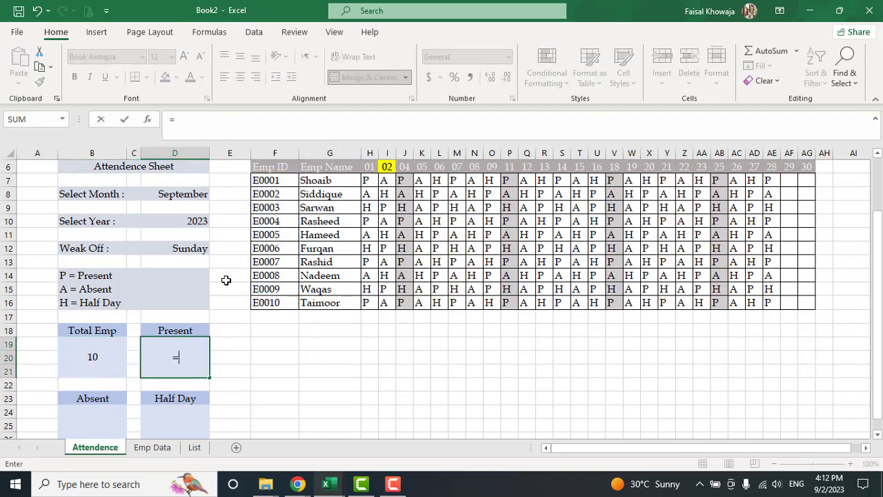
type("sum")
key("Tab")
key("Right")
key("Right")
key("Up")
key("Up")
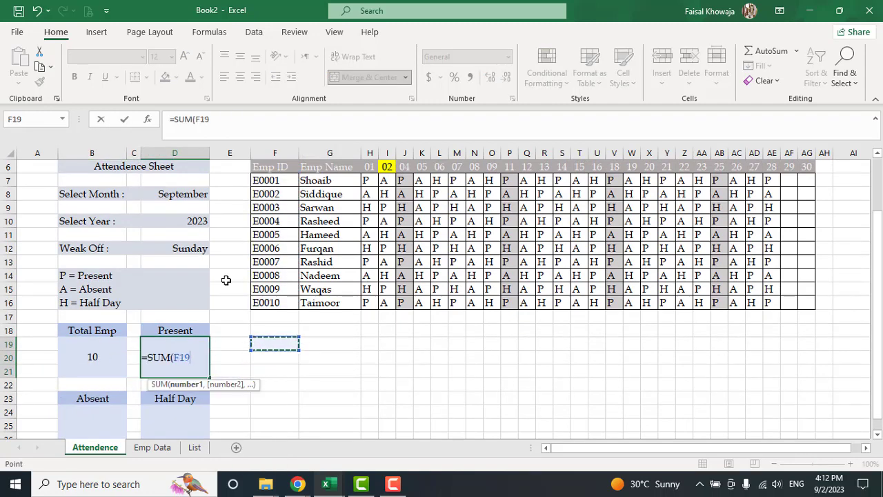
key("Up")
key("Up")
key("Up")
key("ctrl+Up")
key("ctrl+Up")
key("Right")
key("Right")
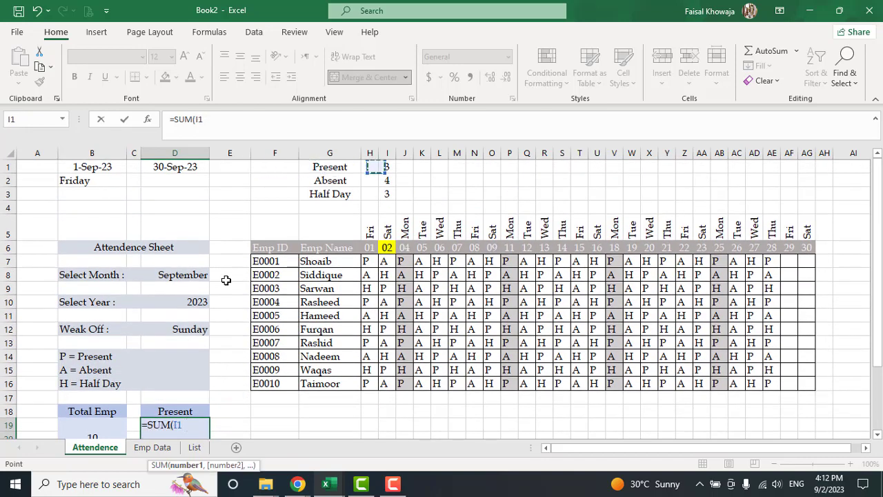
key("shift+Right")
key("shift+Right")
key("shift+Right")
key("shift+Right")
key("shift+Right")
key("shift+Right")
key("shift+Right")
key("shift+Right")
key("shift+Right")
key("shift+Right")
key("shift+Right")
key("shift+Right")
key("shift+Right")
key("shift+Right")
key("shift+Right")
key("shift+Right")
key("shift+Right")
key("shift+Right")
key("shift+Right")
key("shift+Right")
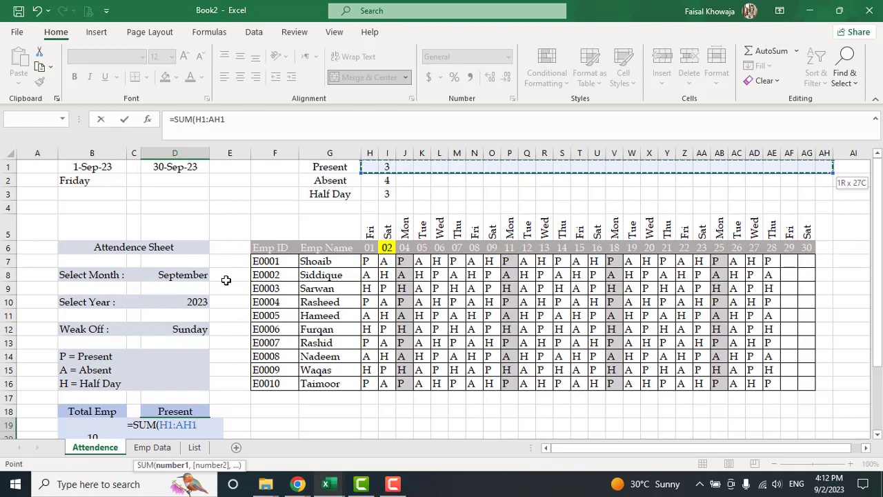
key("Return")
Enter =SUM(H2:AH2) in the merged cell B24 under Absent to total the Absent count row.
key("Down")
key("Down")
key("Down")
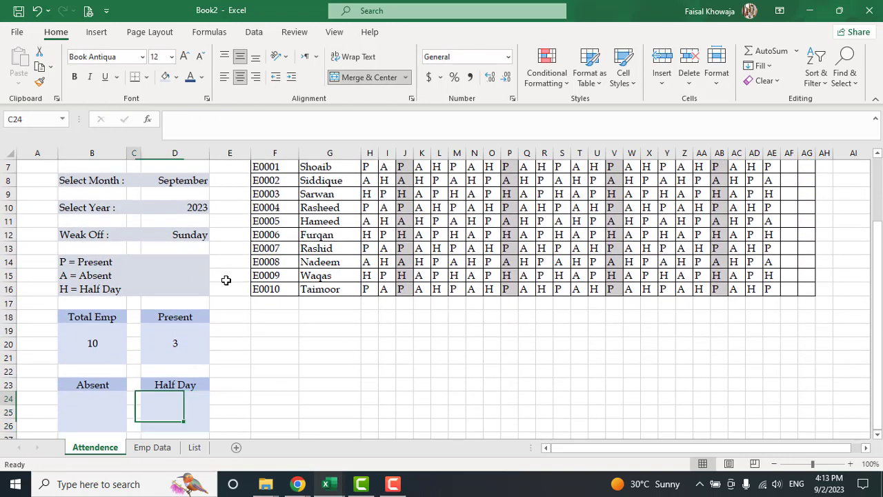
key("Left")
key("Left")
type("=sum(")
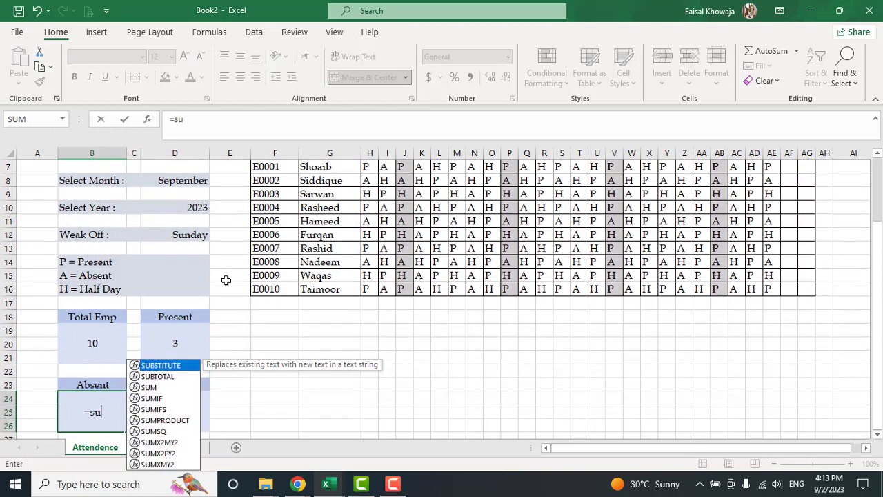
key("Right")
key("Right")
key("Right")
key("Up")
key("Up")
key("Up")
key("Right")
key("Up")
key("Right")
key("Up")
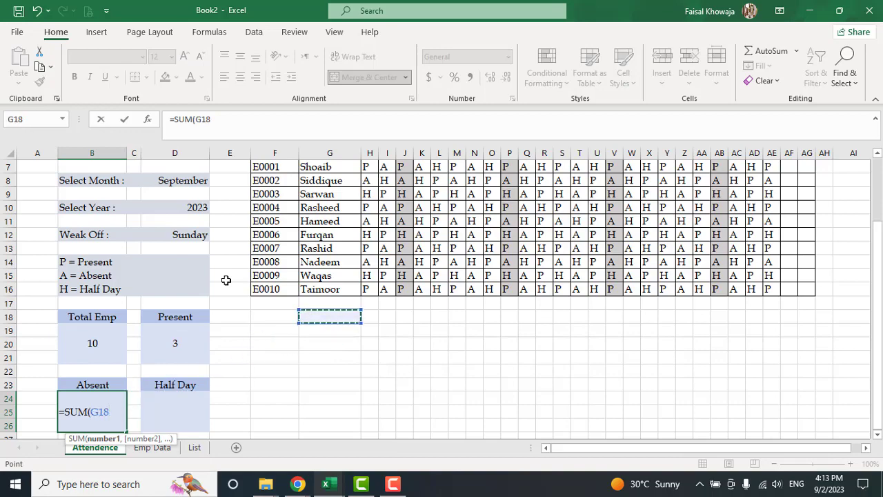
key("Right")
key("Up")
key("Up")
key("Up")
key("Up")
key("Up")
key("Up")
key("Up")
key("Up")
key("Up")
key("Up")
key("Up")
key("Up")
key("Up")
key("Up")
key("Up")
key("Up")
key("Up")
key("shift+Right")
key("shift+Right")
key("shift+Right")
key("shift+Right")
key("shift+Right")
key("shift+Right")
key("shift+Right")
key("shift+Right")
key("shift+Right")
key("shift+Right")
key("shift+Right")
key("shift+Right")
key("shift+Right")
key("shift+Right")
key("shift+Right")
key("shift+Right")
key("shift+Right")
key("shift+Right")
key("shift+Right")
key("shift+Right")
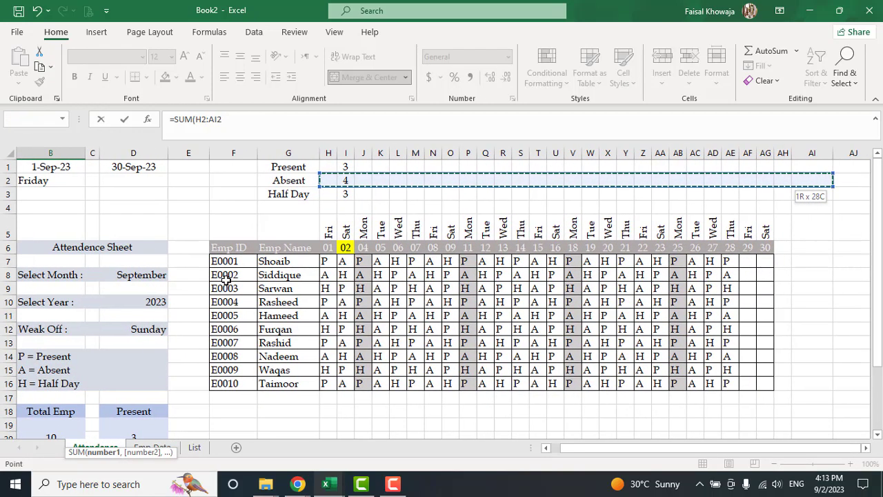
type(")")
key("Return")
Enter =SUM(H3:AH3) in the merged cell D24 under Half Day to total the Half Day count row.
key("Right")
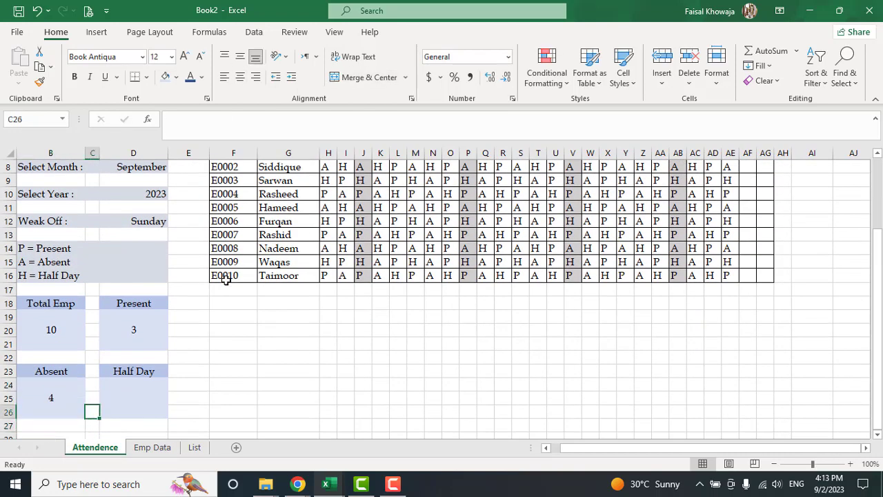
key("Right")
type("=sum(")
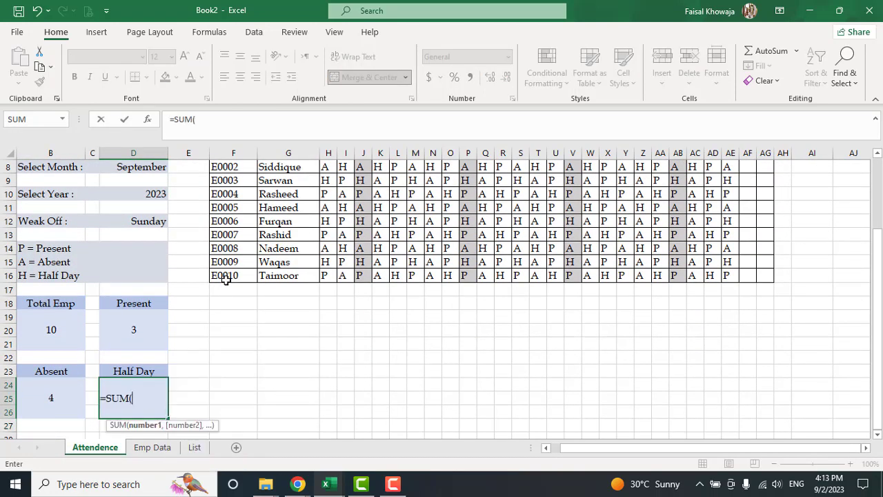
key("Right")
key("Right")
key("Up")
key("Up")
key("Up")
key("Up")
key("Up")
key("Up")
key("Up")
key("Up")
key("Up")
key("Up")
key("Up")
key("Up")
key("Up")
key("Up")
key("Up")
key("Up")
key("Up")
key("Up")
key("Up")
key("Up")
key("Up")
key("Up")
key("Up")
key("Up")
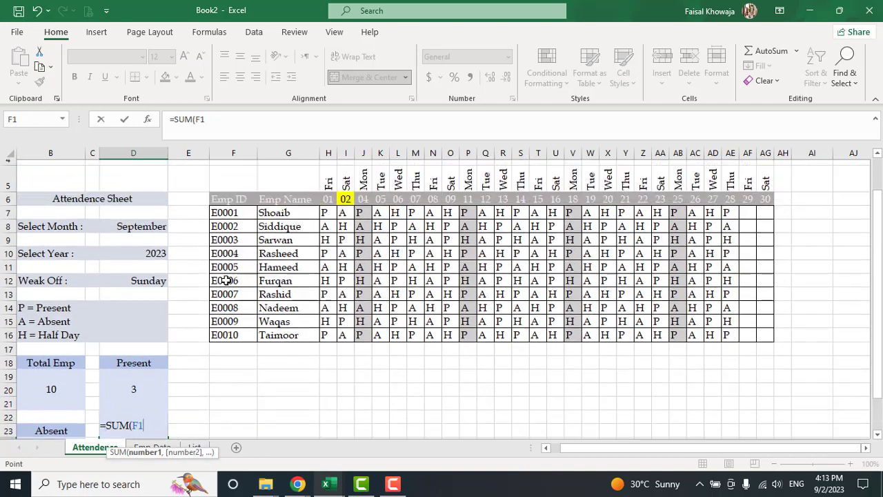
key("Right")
key("Right")
key("Down")
key("Down")
key("Up")
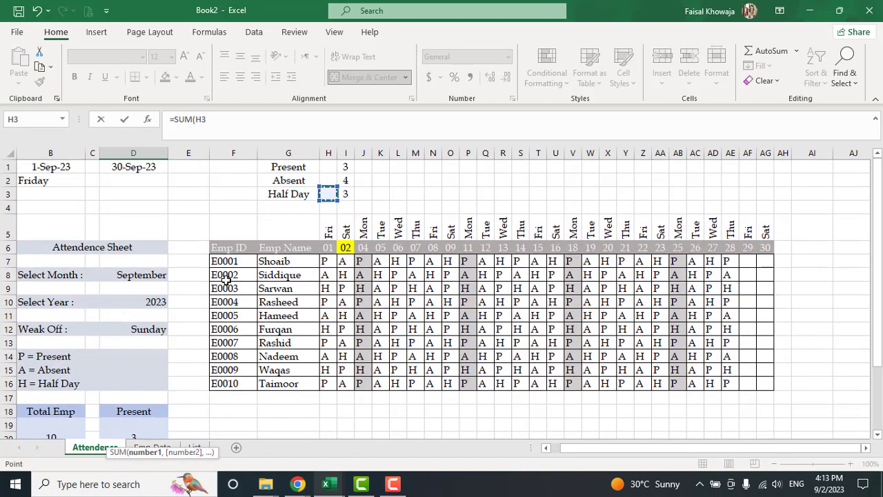
key("shift+Right")
key("shift+Right")
key("shift+Right")
key("shift+Right")
key("shift+Right")
key("shift+Right")
key("shift+Right")
key("shift+Right")
key("shift+Right")
key("shift+Right")
key("shift+Right")
key("shift+Right")
key("shift+Right")
key("shift+Right")
key("shift+Right")
key("shift+Right")
key("shift+Right")
key("shift+Right")
key("shift+Right")
key("shift+Right")
key("shift+Right")
key("shift+Right")
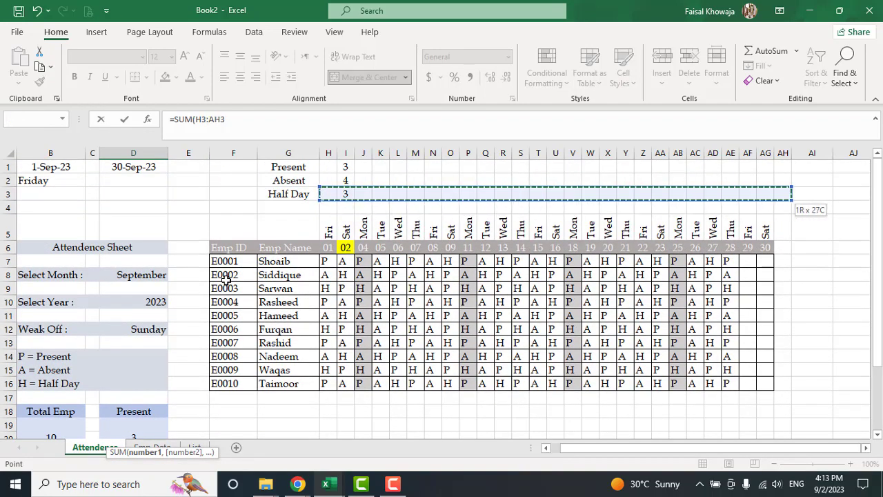
key("Return")
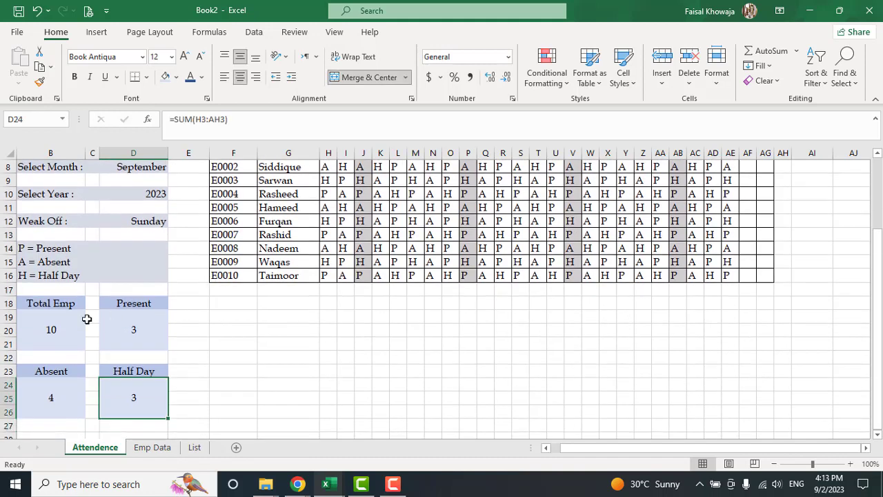
Set the font colour of the four summary values in B19, D19, B24 and D24 to standard dark blue.
left_click(59, 322)
left_click(132, 321, "ctrl")
left_click(132, 398, "ctrl")
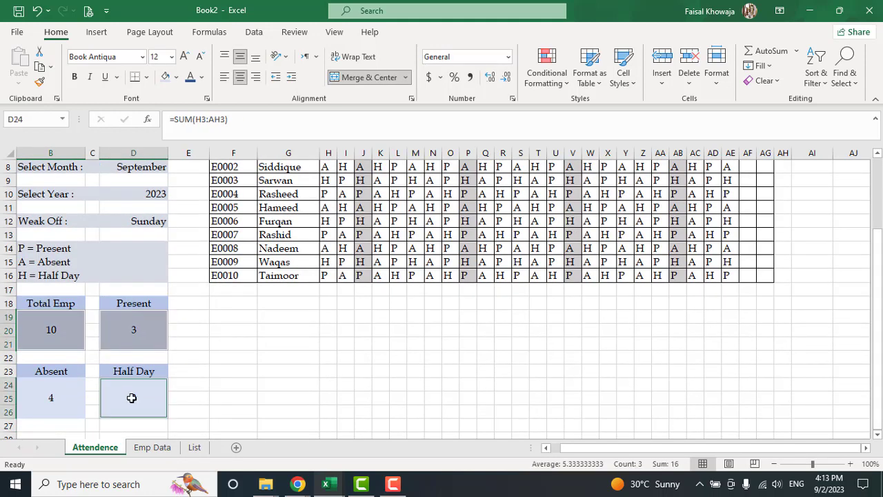
left_click(41, 403, "ctrl")
left_click(177, 77)
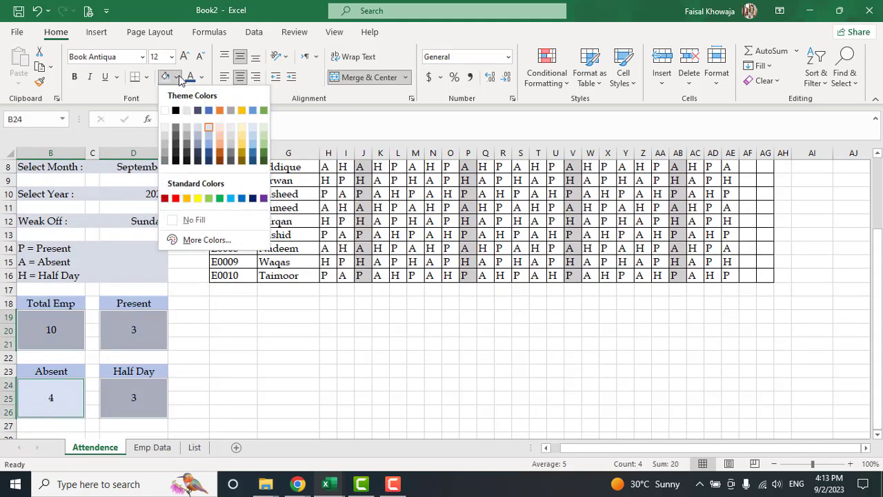
left_click(177, 77)
left_click(202, 77)
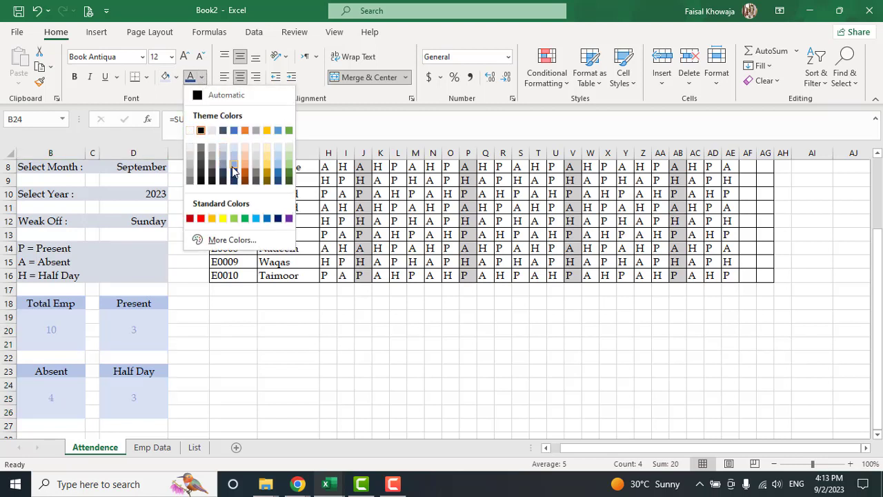
left_click(277, 219)
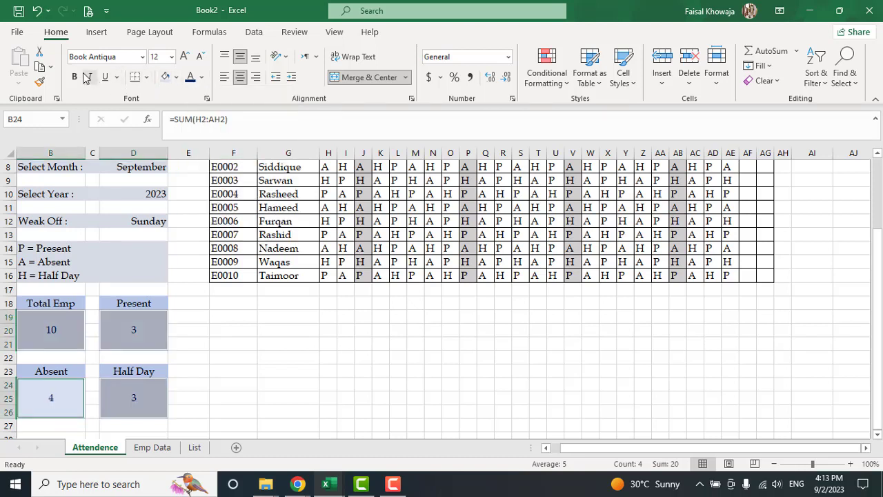
Make the four summary values bold and enlarge their font size to 36.
left_click(184, 56)
left_click(185, 56)
left_click(184, 56)
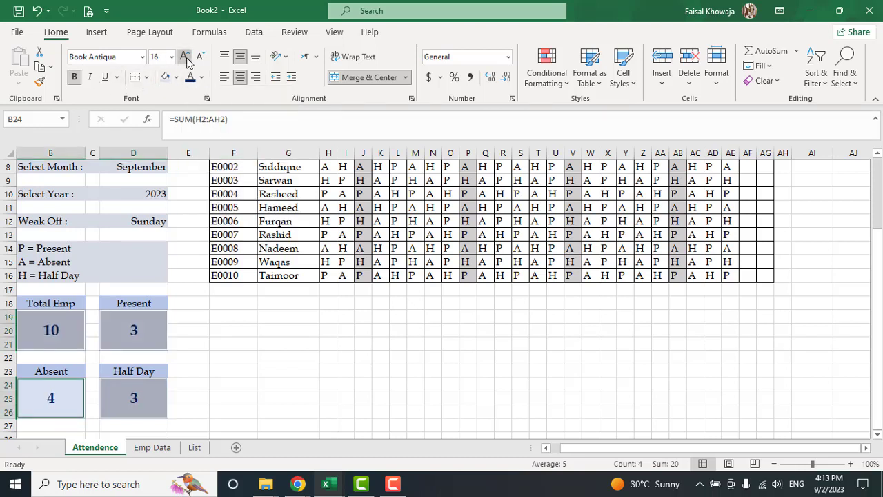
left_click(185, 56)
left_click(185, 56)
left_click(184, 56)
left_click(184, 56)
left_click(184, 56)
left_click(147, 329)
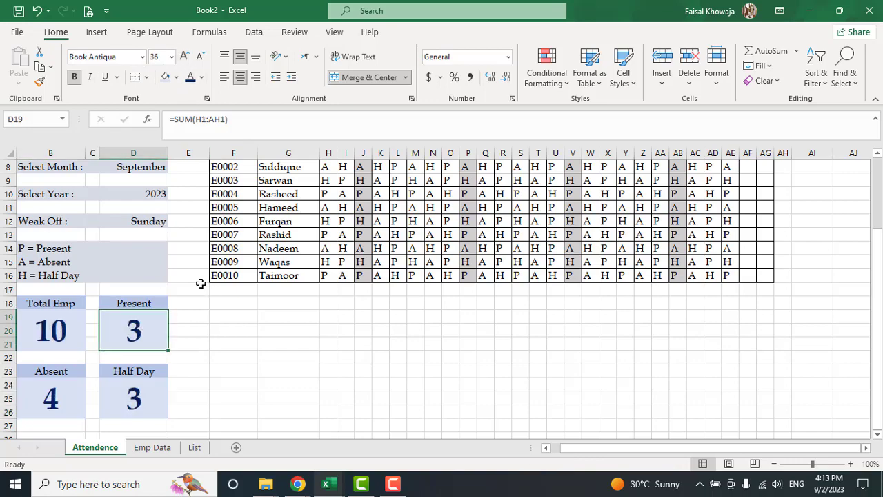
scroll(137, 244, "up", 3)
scroll(197, 211, "down", 2)
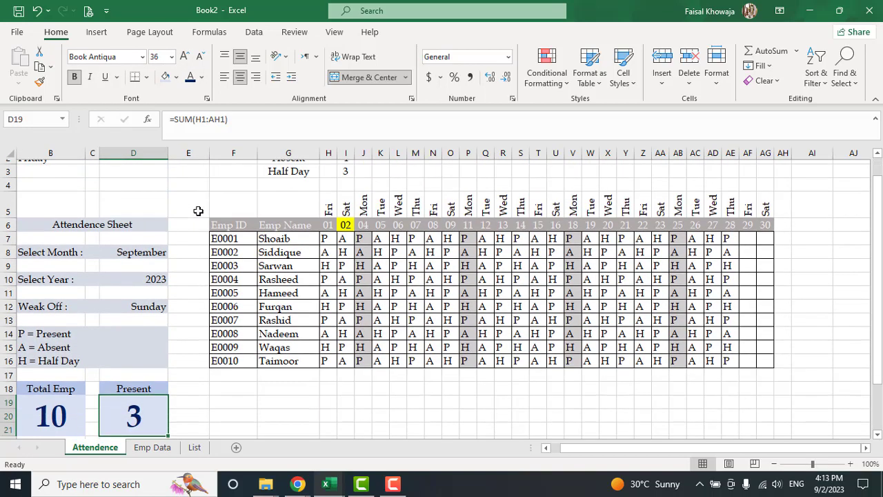
scroll(197, 211, "up", 2)
scroll(154, 177, "down", 1)
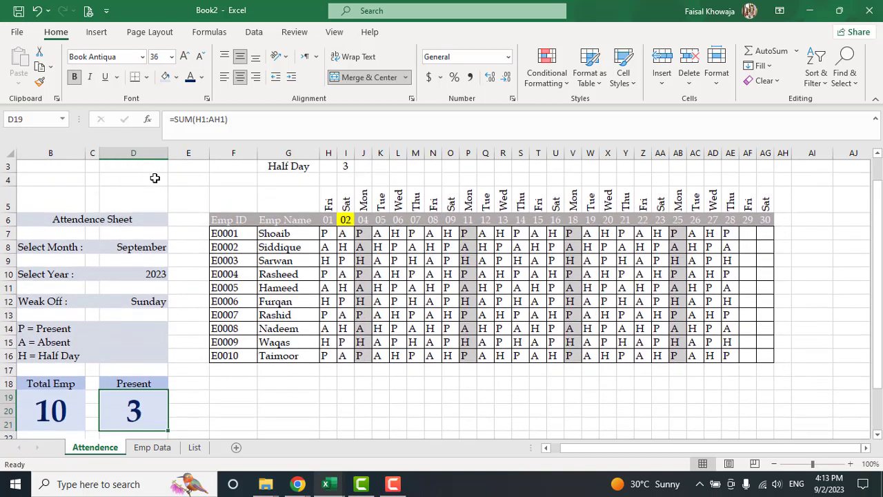
scroll(436, 300, "down", 1)
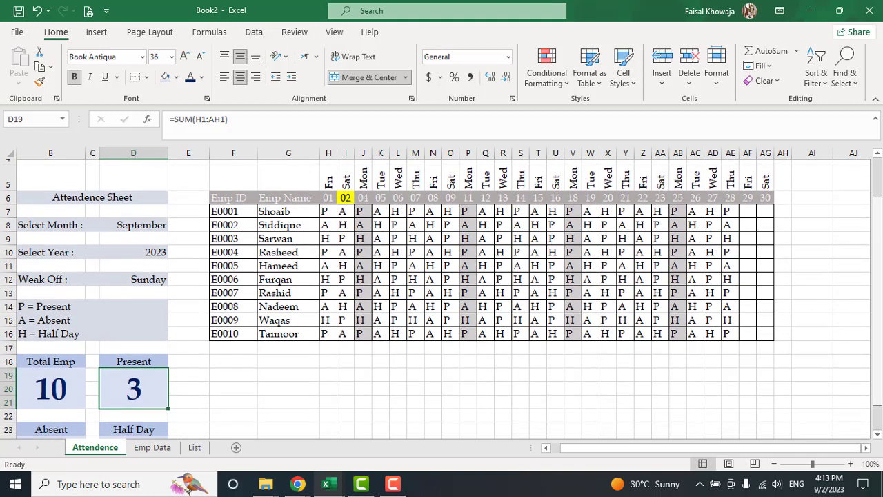
Hide the gridlines on the Attendence sheet.
scroll(344, 260, "down", 1)
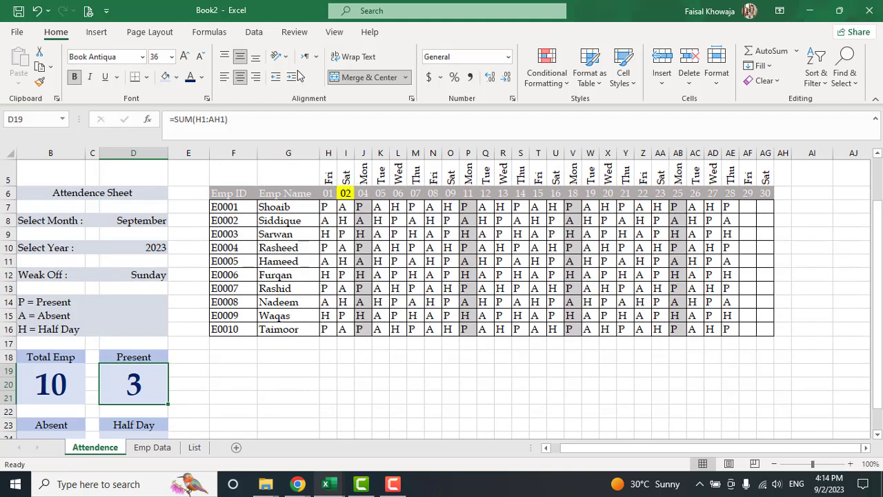
left_click(334, 33)
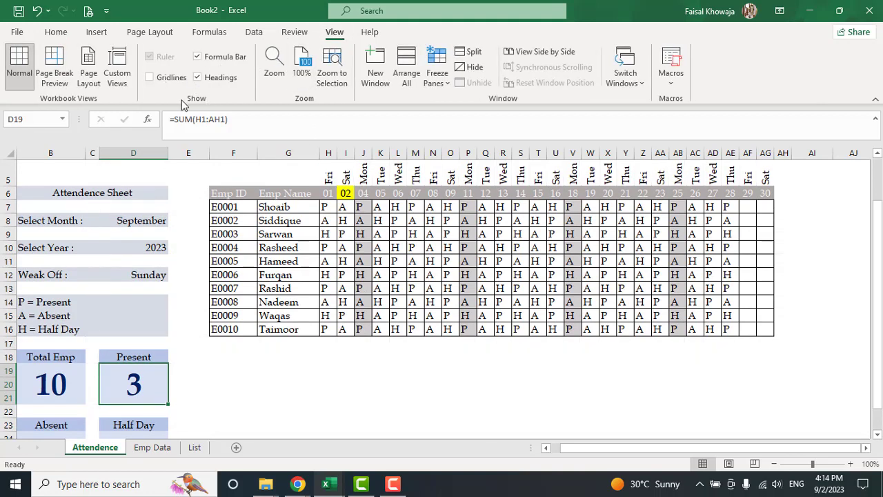
left_click(56, 32)
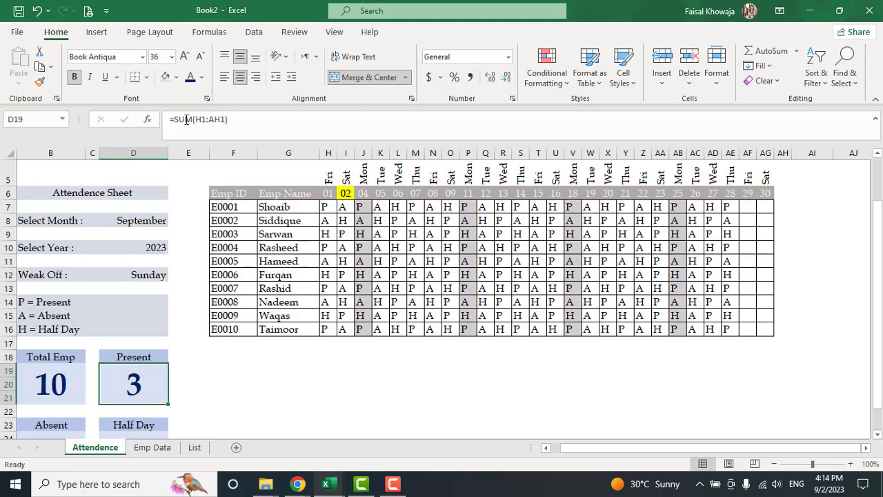
Switch the Select Month cell D8 to June and back to September, checking the Present and Absent summary values.
left_click(139, 224)
left_click(173, 223)
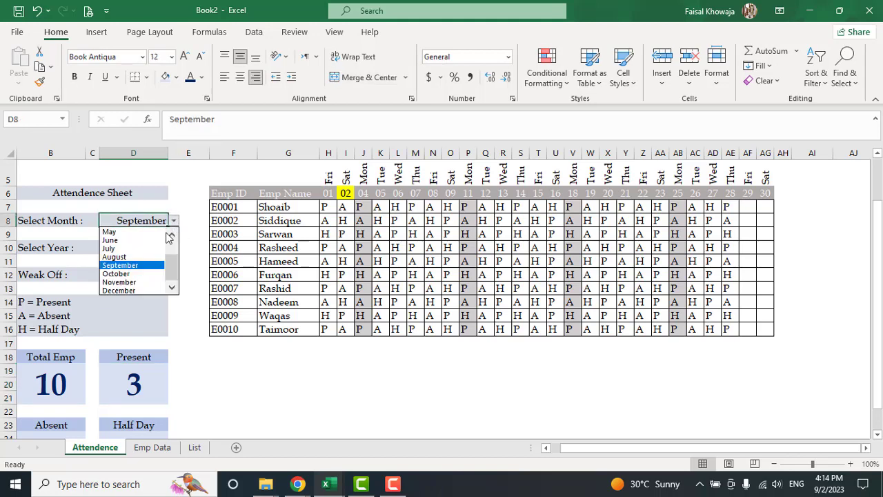
left_click(151, 239)
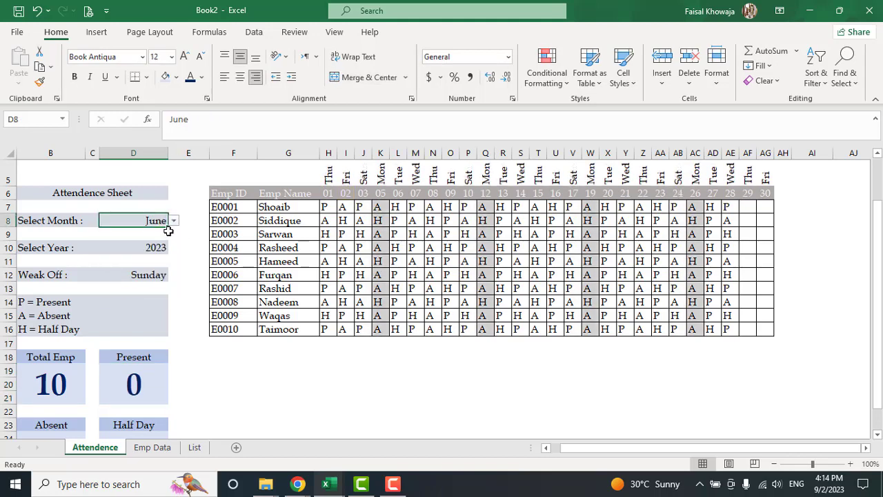
left_click(173, 221)
left_click(152, 270)
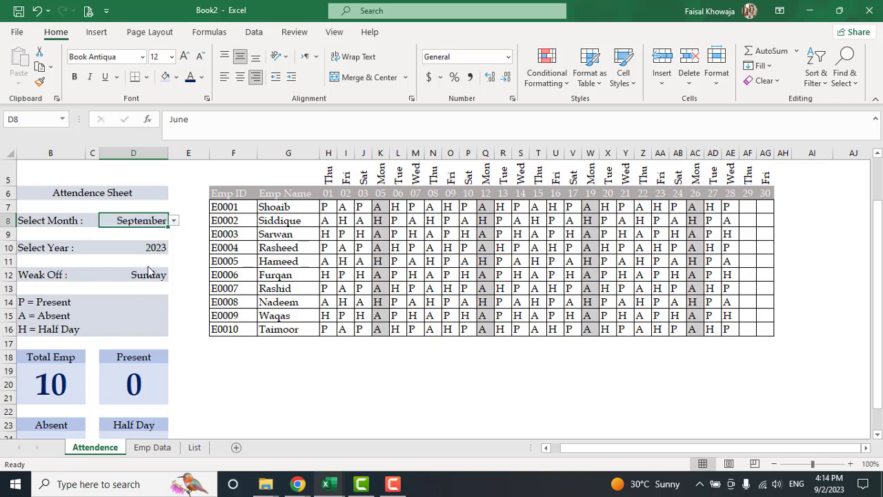
left_click(130, 376)
scroll(131, 373, "down", 4)
left_click(50, 345)
scroll(228, 338, "up", 4)
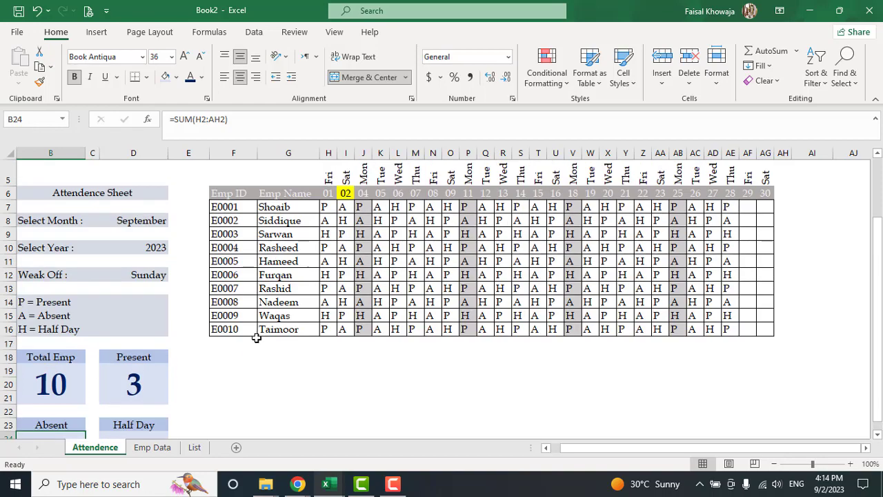
Set the Select Month cell D8 to June and check the Present, Half Day and Absent summary values.
scroll(175, 331, "up", 1)
left_click(146, 261)
left_click(173, 261)
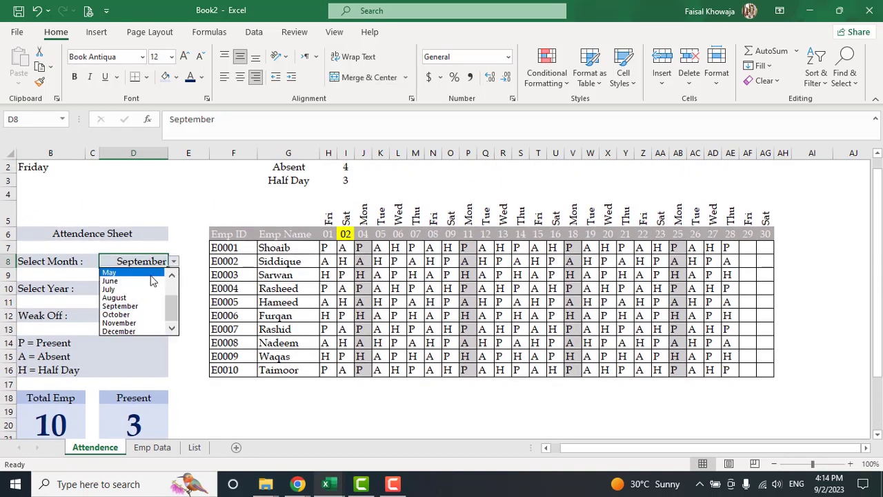
left_click(152, 281)
scroll(151, 290, "down", 2)
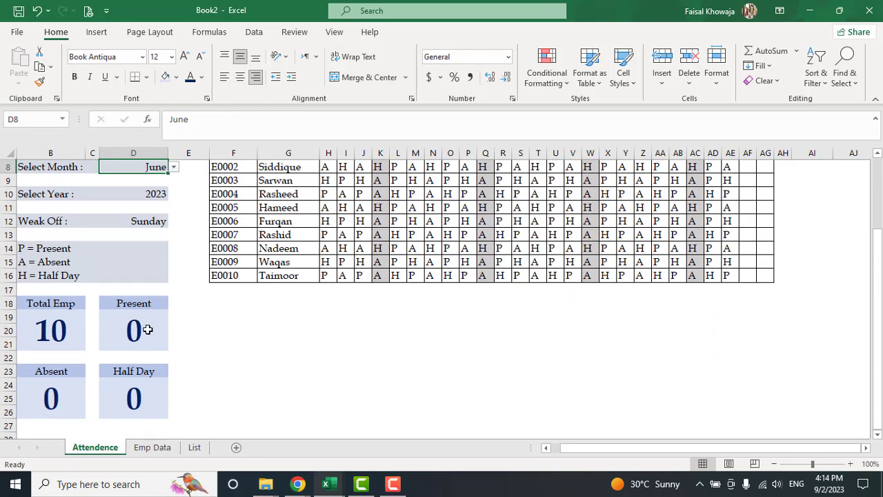
left_click(147, 330)
left_click(143, 396)
left_click(47, 396)
scroll(221, 307, "up", 3)
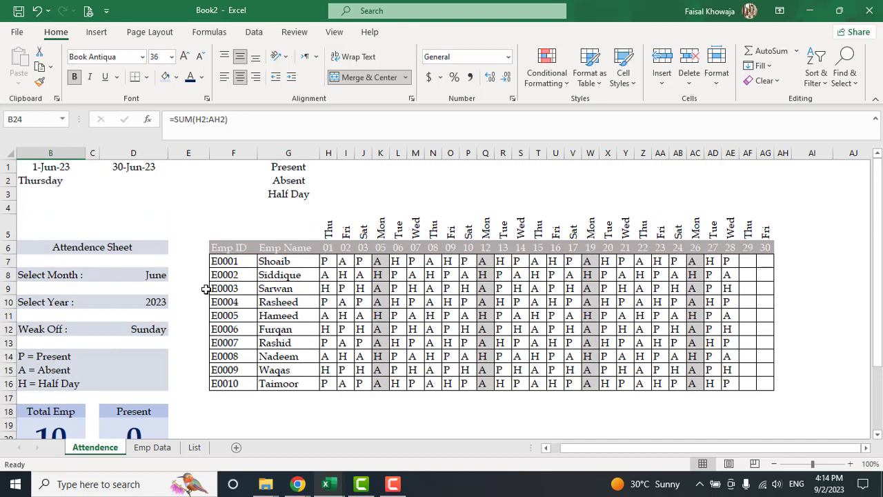
Run the Select Month cell D8 through February and March, ending on July, to test the date headers.
left_click(156, 273)
left_click(173, 274)
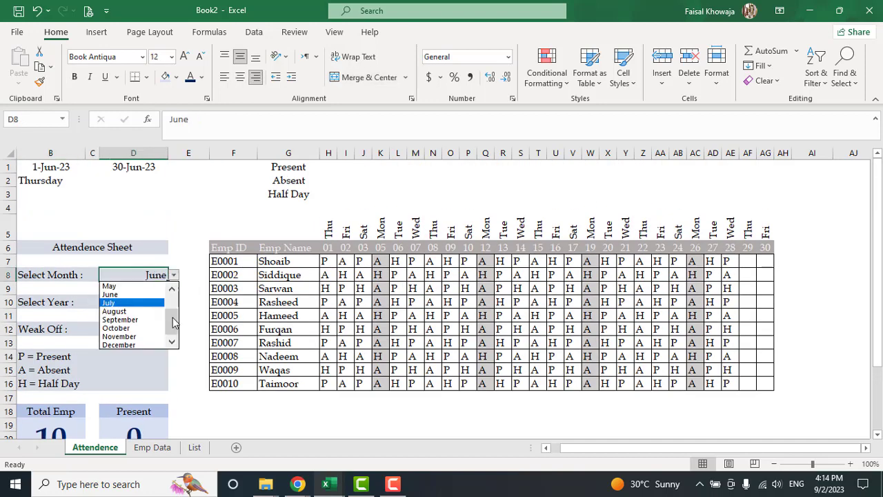
left_click_drag(173, 321, 174, 301)
left_click(149, 301)
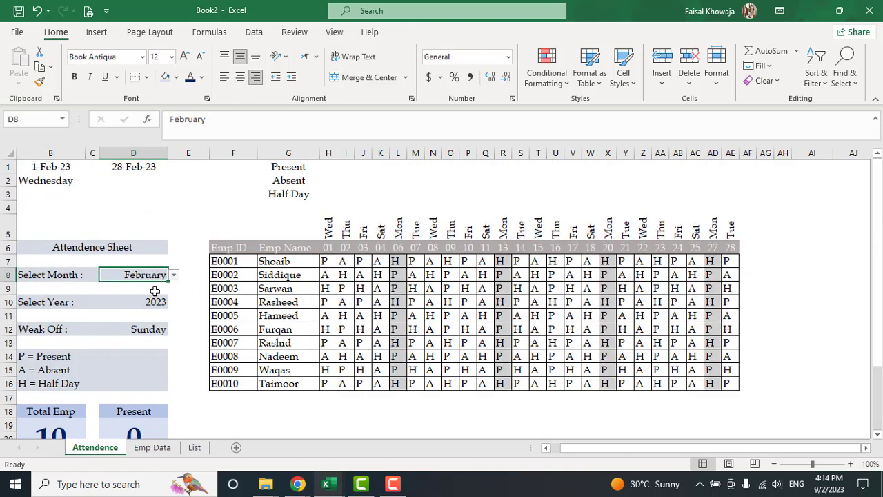
left_click(174, 275)
left_click(147, 297)
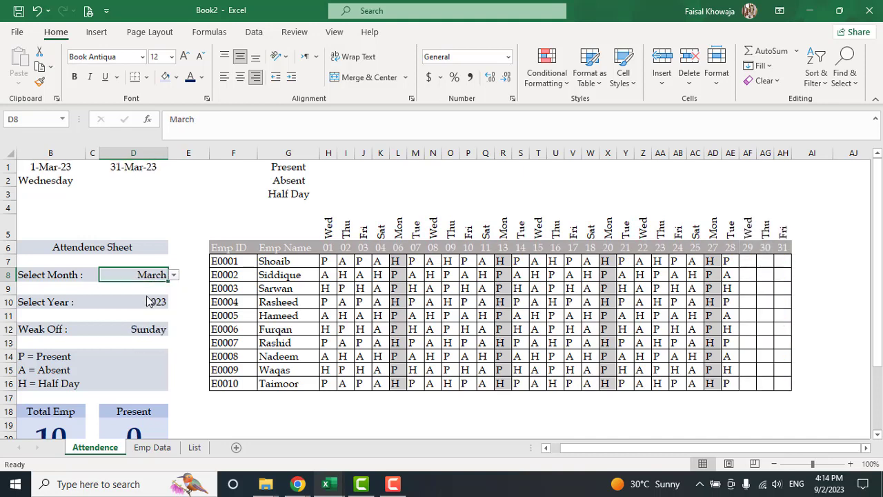
left_click(173, 276)
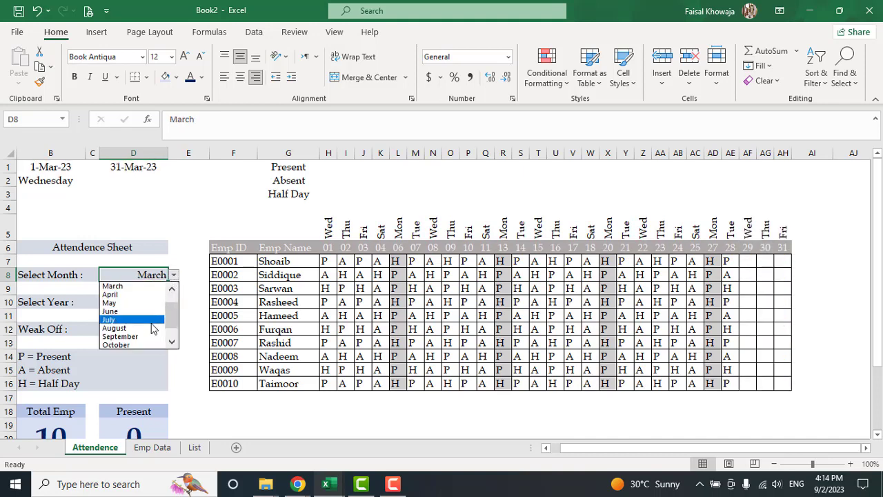
left_click(150, 319)
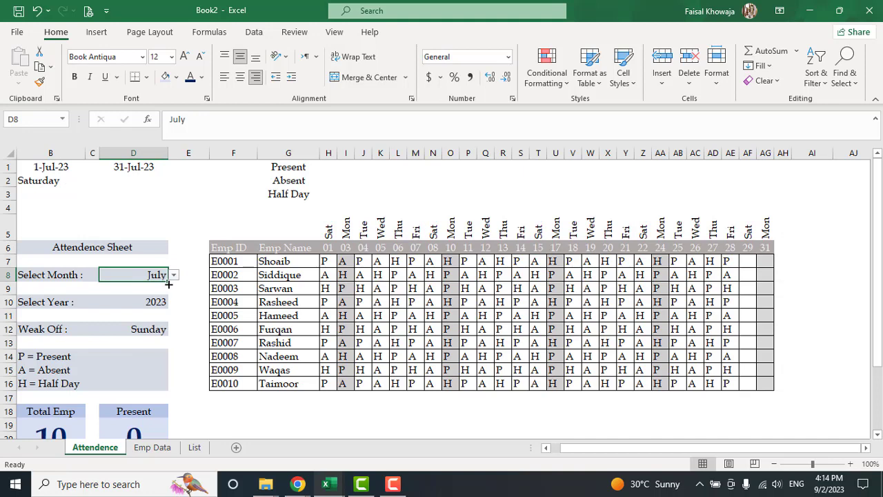
left_click_drag(246, 225, 763, 221)
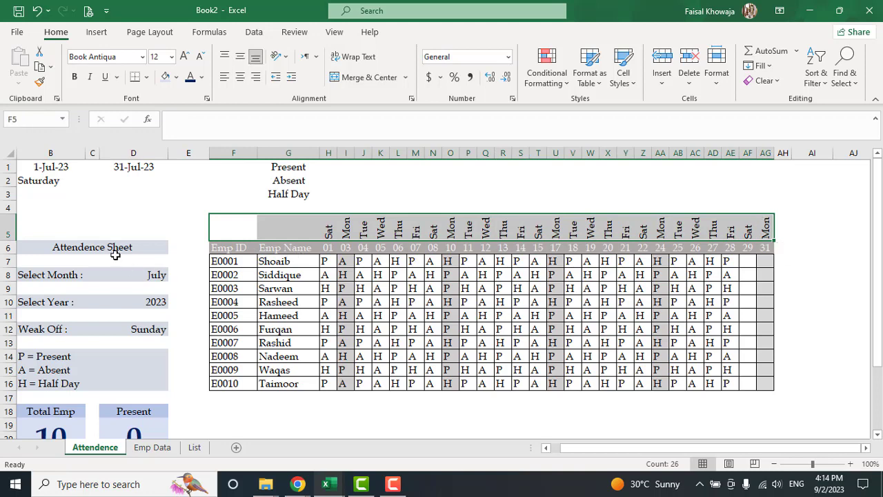
left_click(81, 228)
left_click_drag(50, 228, 147, 226)
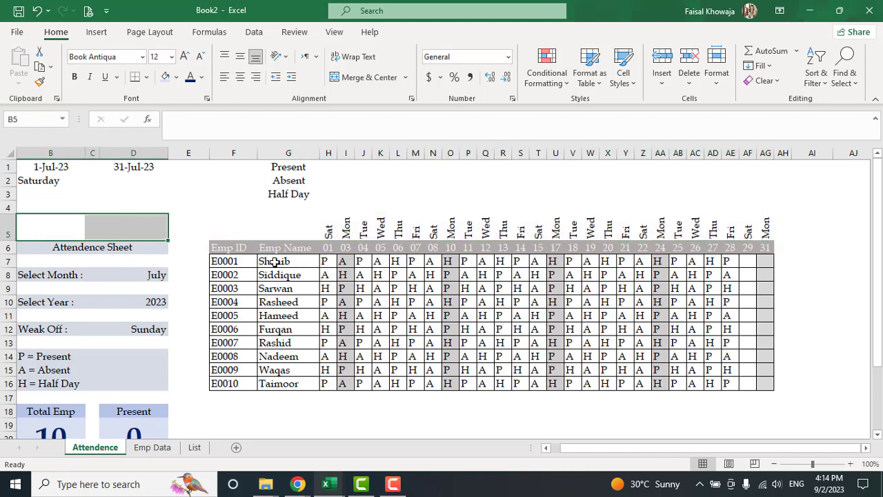
scroll(275, 262, "down", 1)
scroll(207, 242, "up", 1)
Set the font colour of the helper dates and count labels in B1:H3 to white, blending them into the background.
left_click_drag(37, 167, 321, 192)
left_click(202, 78)
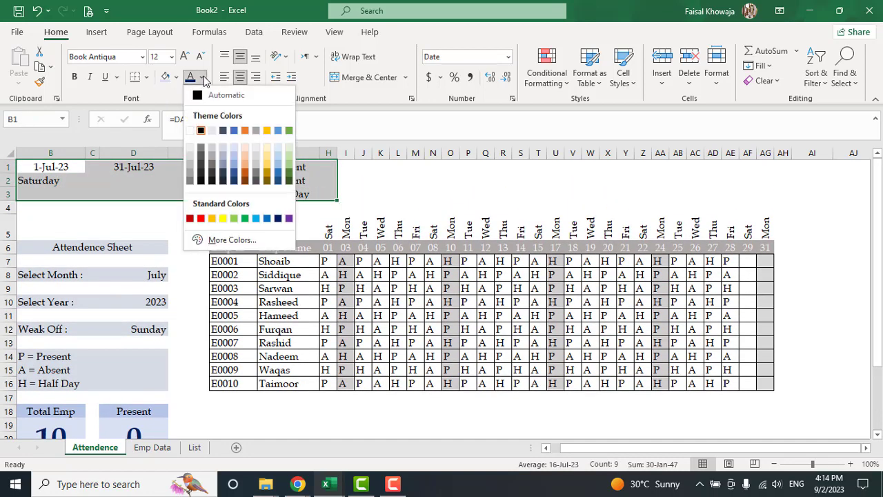
left_click(191, 131)
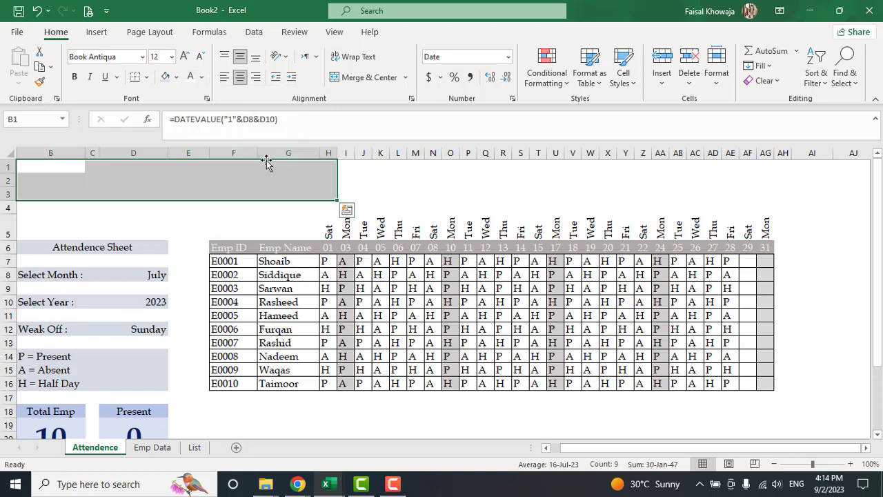
left_click(281, 183)
scroll(172, 201, "down", 3)
scroll(172, 201, "up", 3)
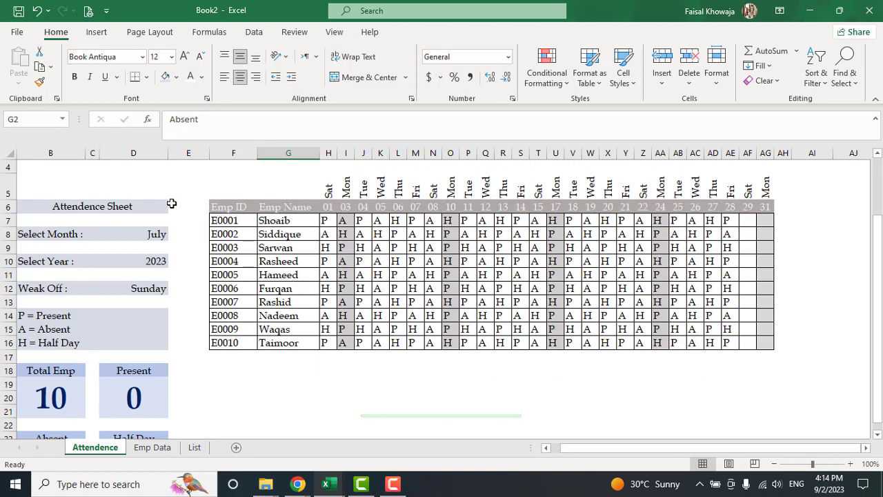